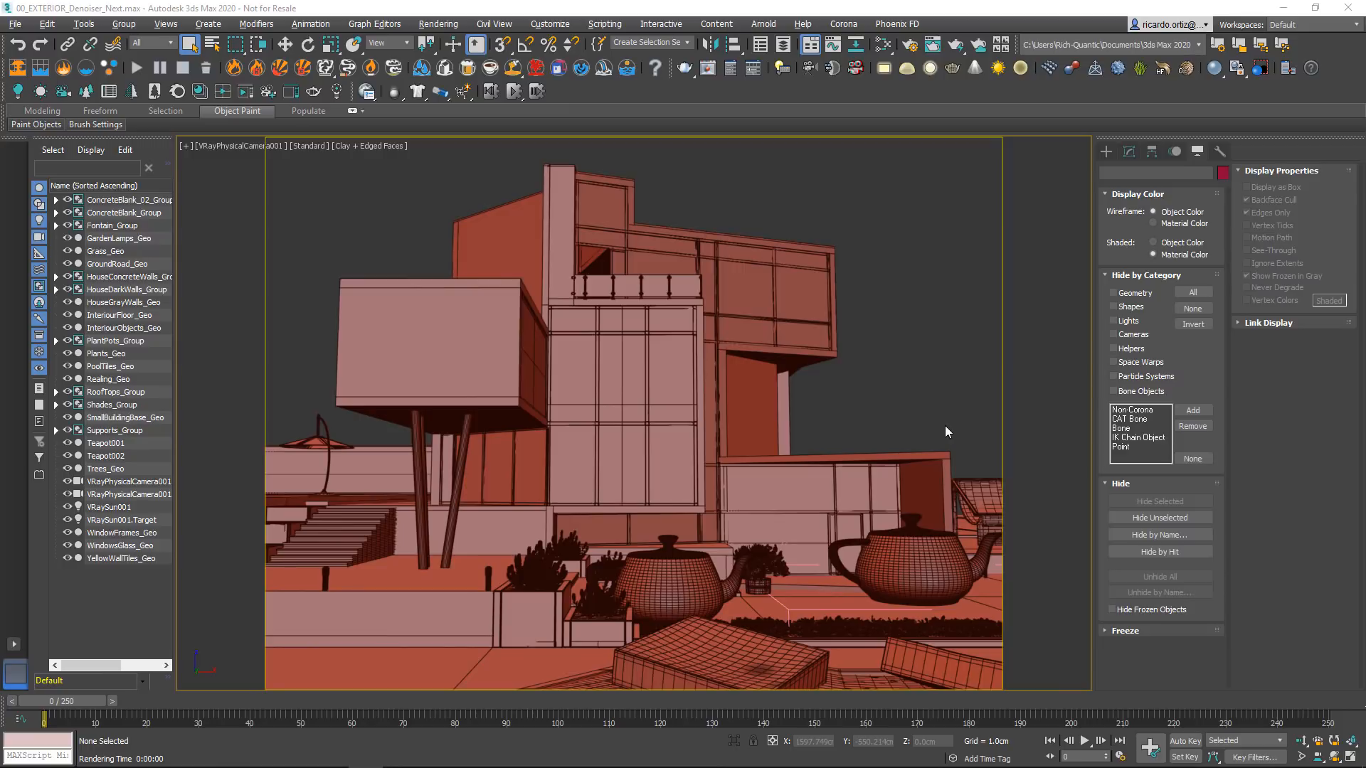
# Step: Switch to the browser to view the earlier V-Ray camera path tutorial, and return to 3ds Max
pyautogui.hotkey('alt', 'Tab')
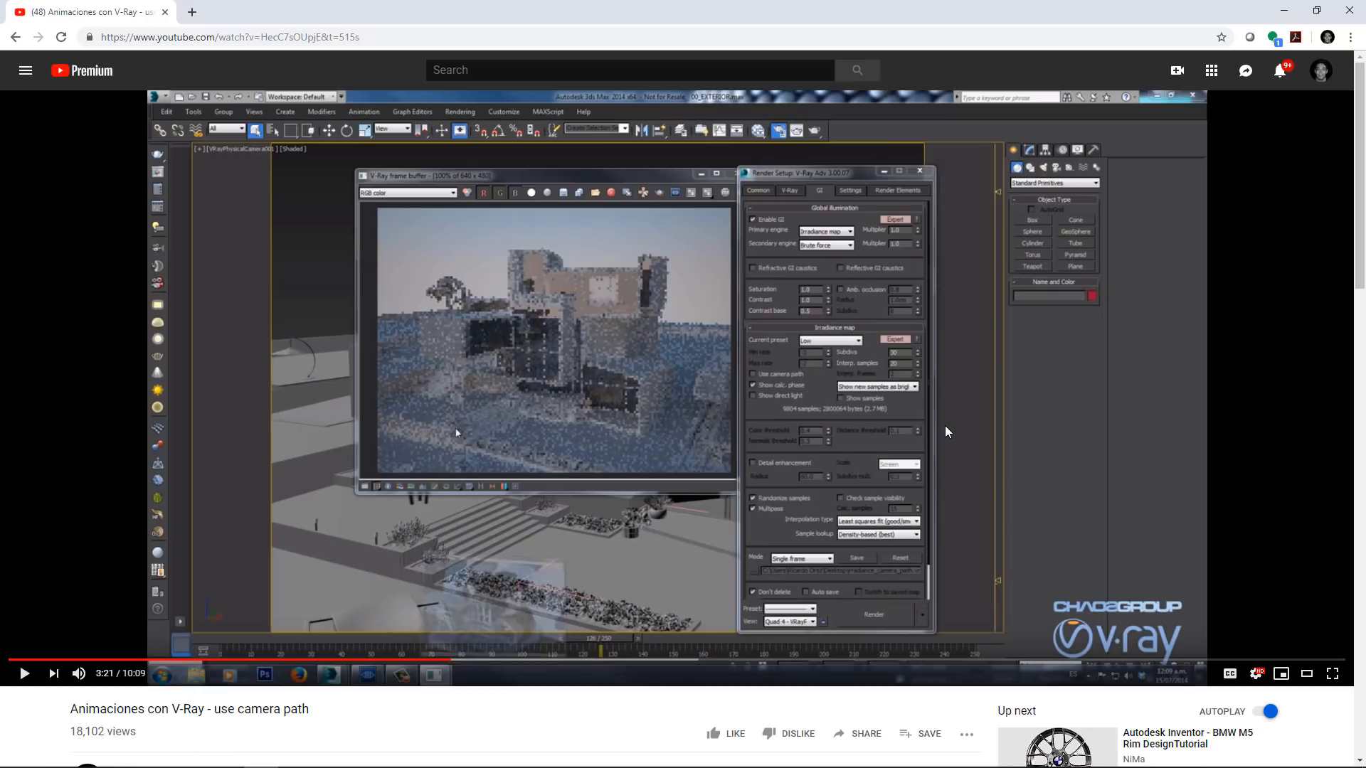
pyautogui.hotkey('alt', 'Tab')
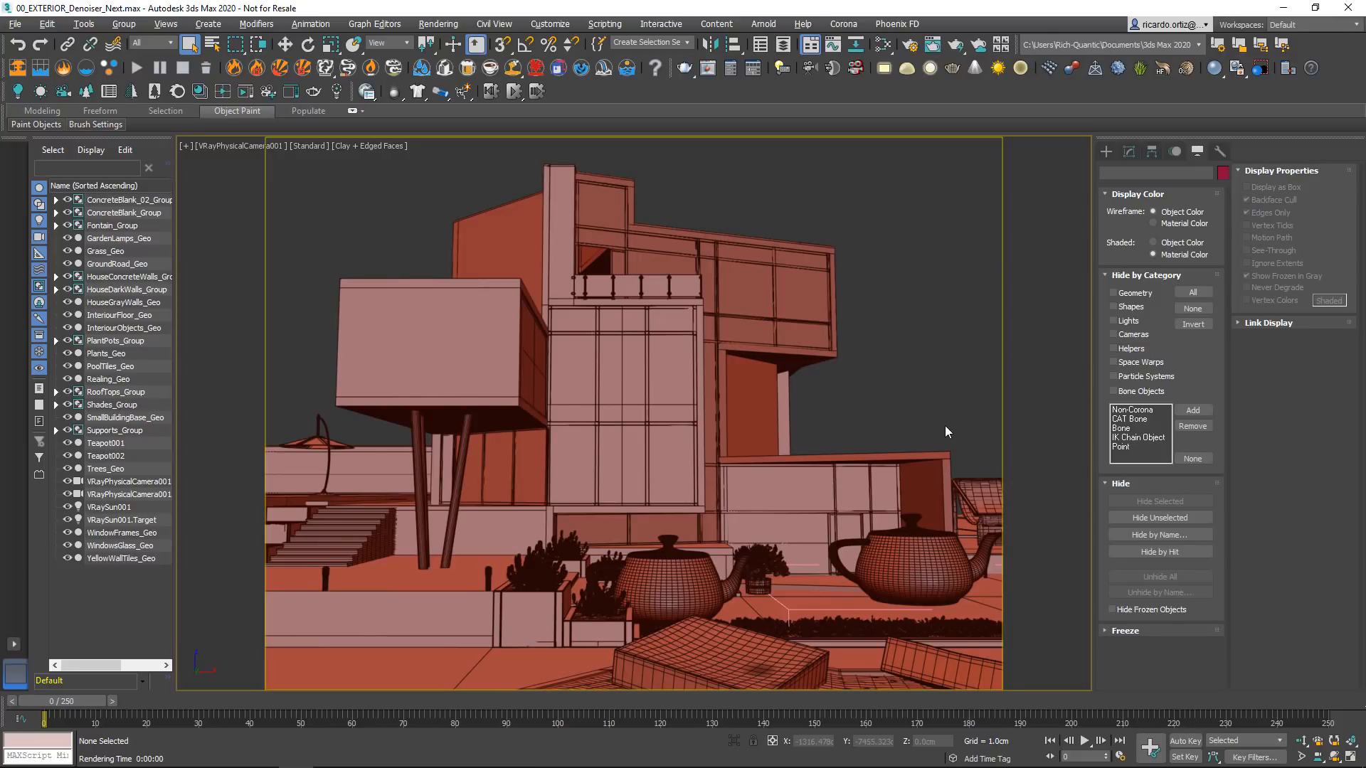
# Step: Play the camera animation in the viewport, stop it and return to frame 0
pyautogui.press('/')
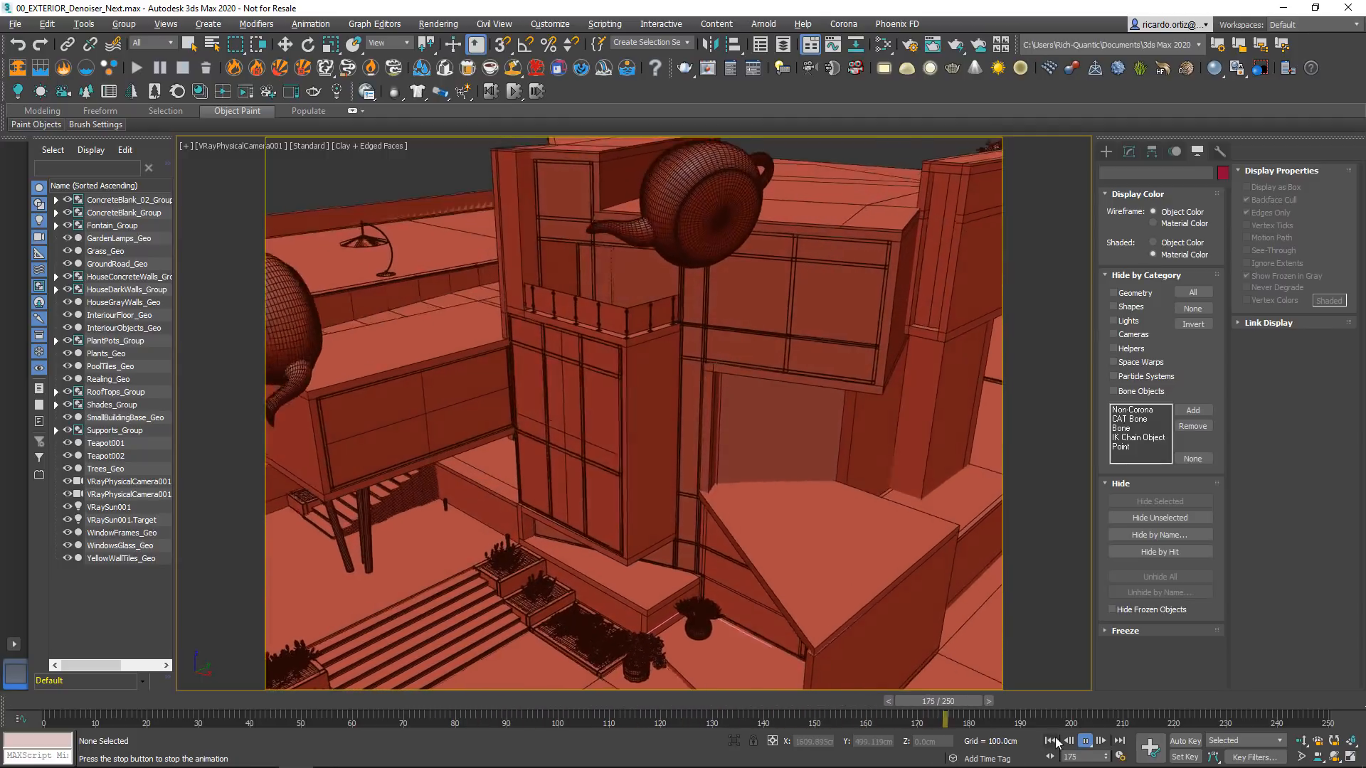
pyautogui.click(1084, 741)
pyautogui.moveTo(1038, 703); pyautogui.dragTo(41, 744)
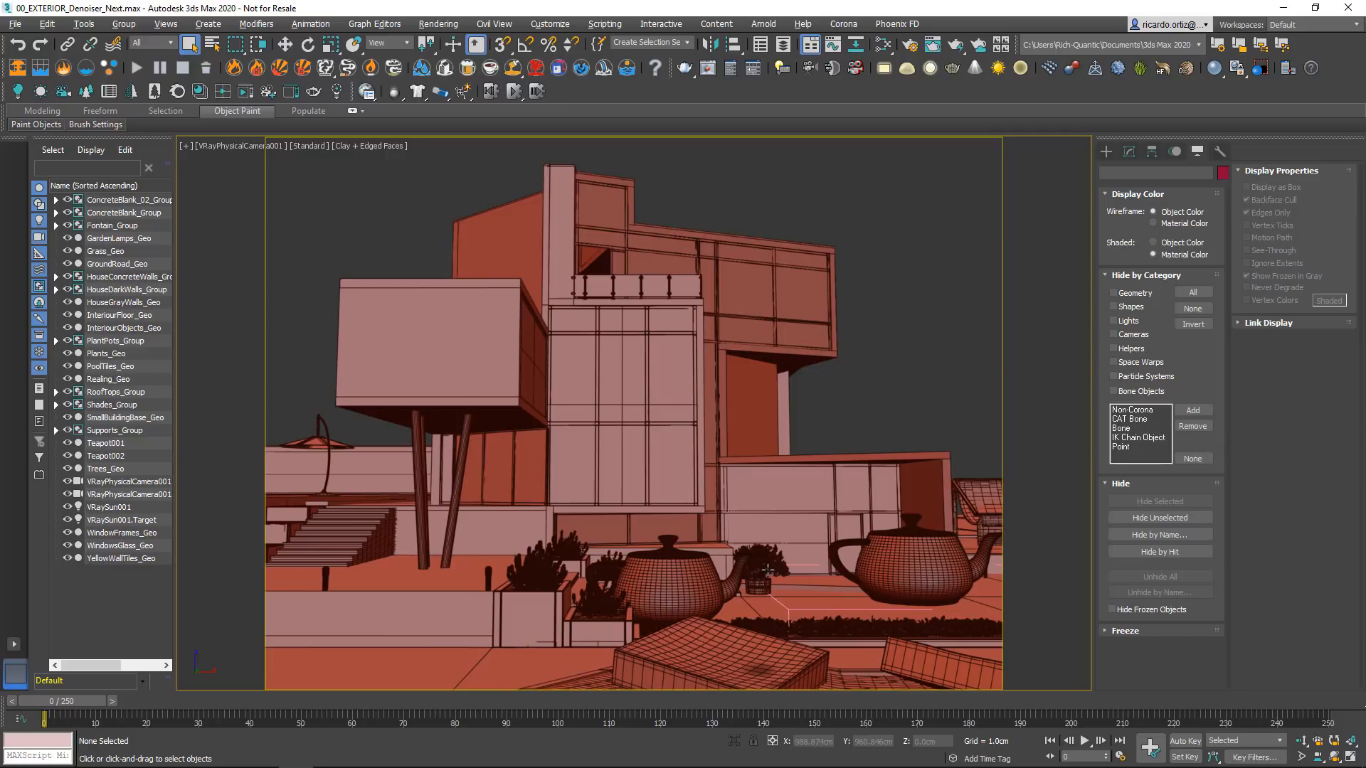
# Step: Open the render setup for V-Ray Next and place its window over the camera viewport
pyautogui.click(910, 44)
pyautogui.moveTo(522, 251); pyautogui.dragTo(830, 206)
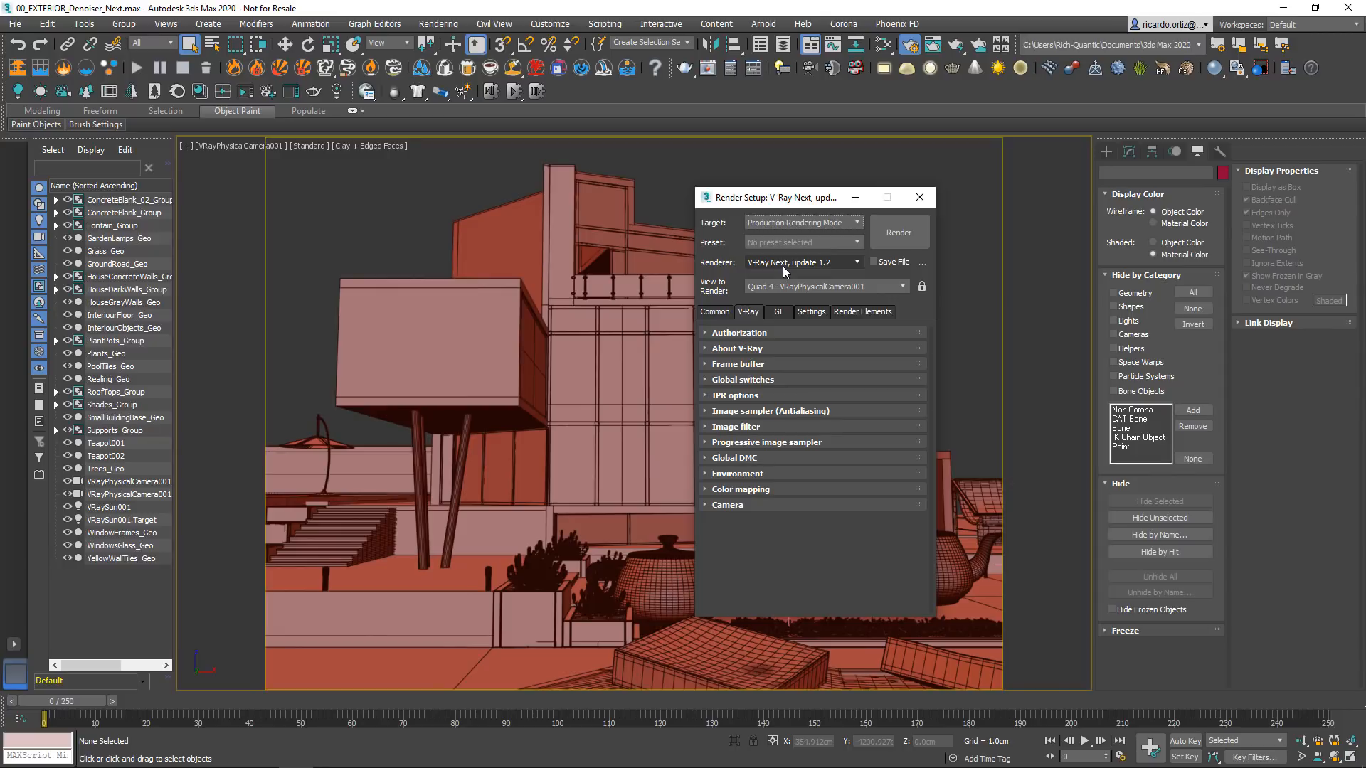
pyautogui.moveTo(803, 198); pyautogui.dragTo(871, 148)
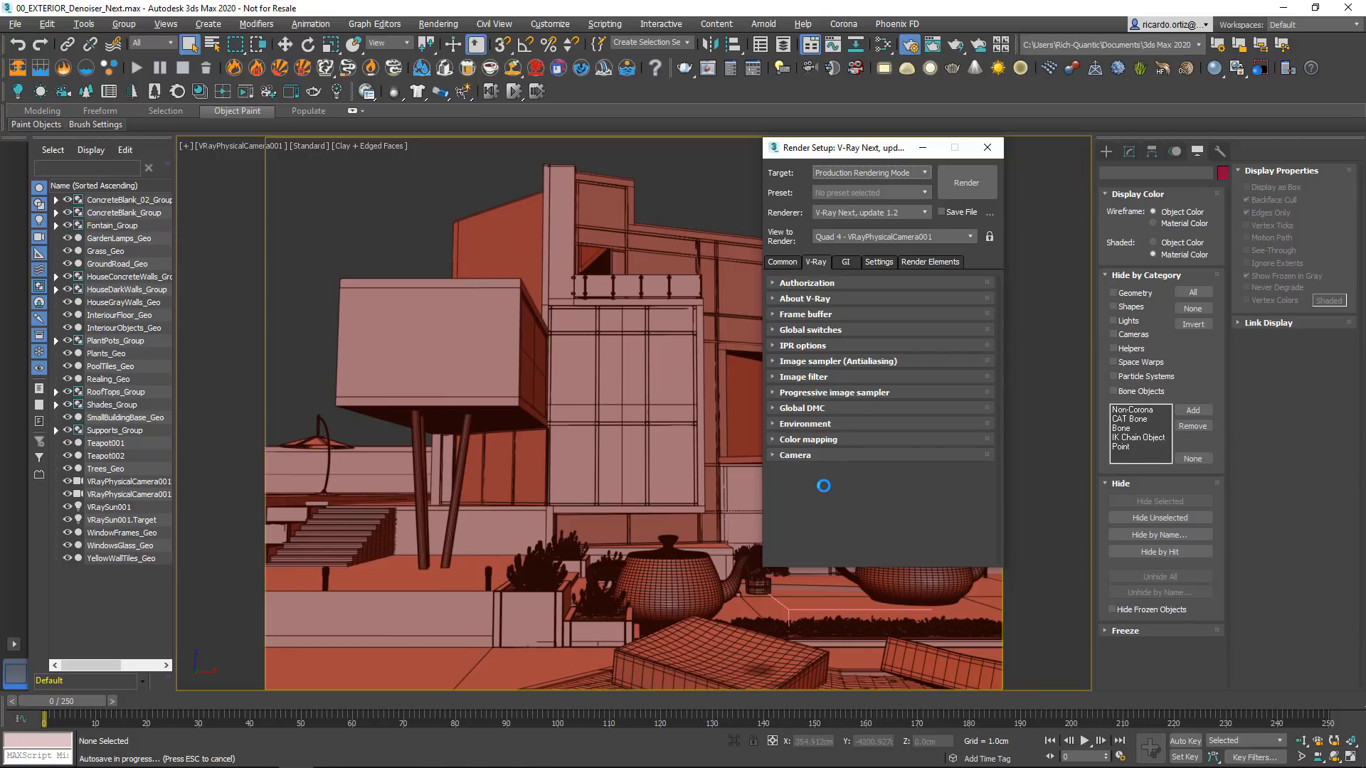
pyautogui.moveTo(847, 151); pyautogui.dragTo(1007, 144)
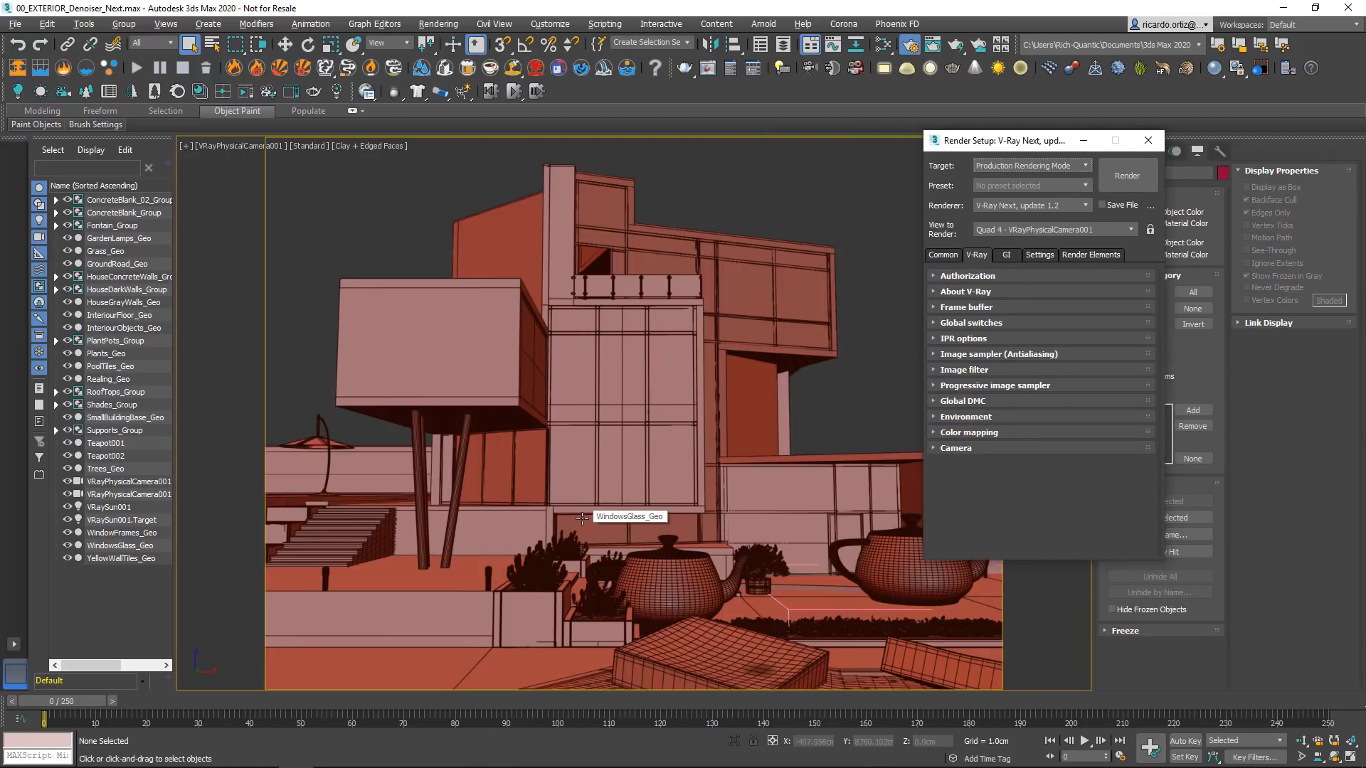
pyautogui.moveTo(980, 141); pyautogui.dragTo(722, 173)
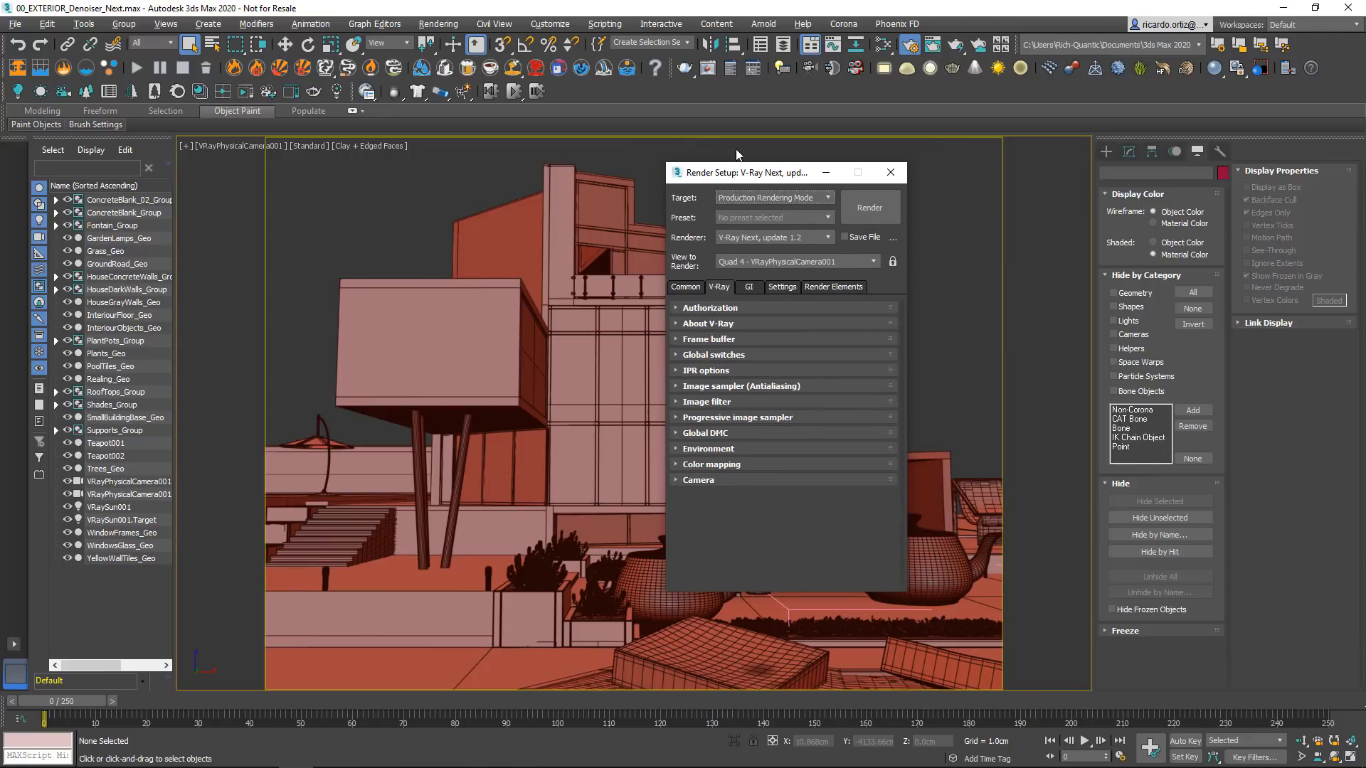
# Step: Show the V-Ray frame buffer beside the render setup and run an interactive render of the camera view
pyautogui.click(708, 69)
pyautogui.moveTo(896, 170); pyautogui.dragTo(1136, 166)
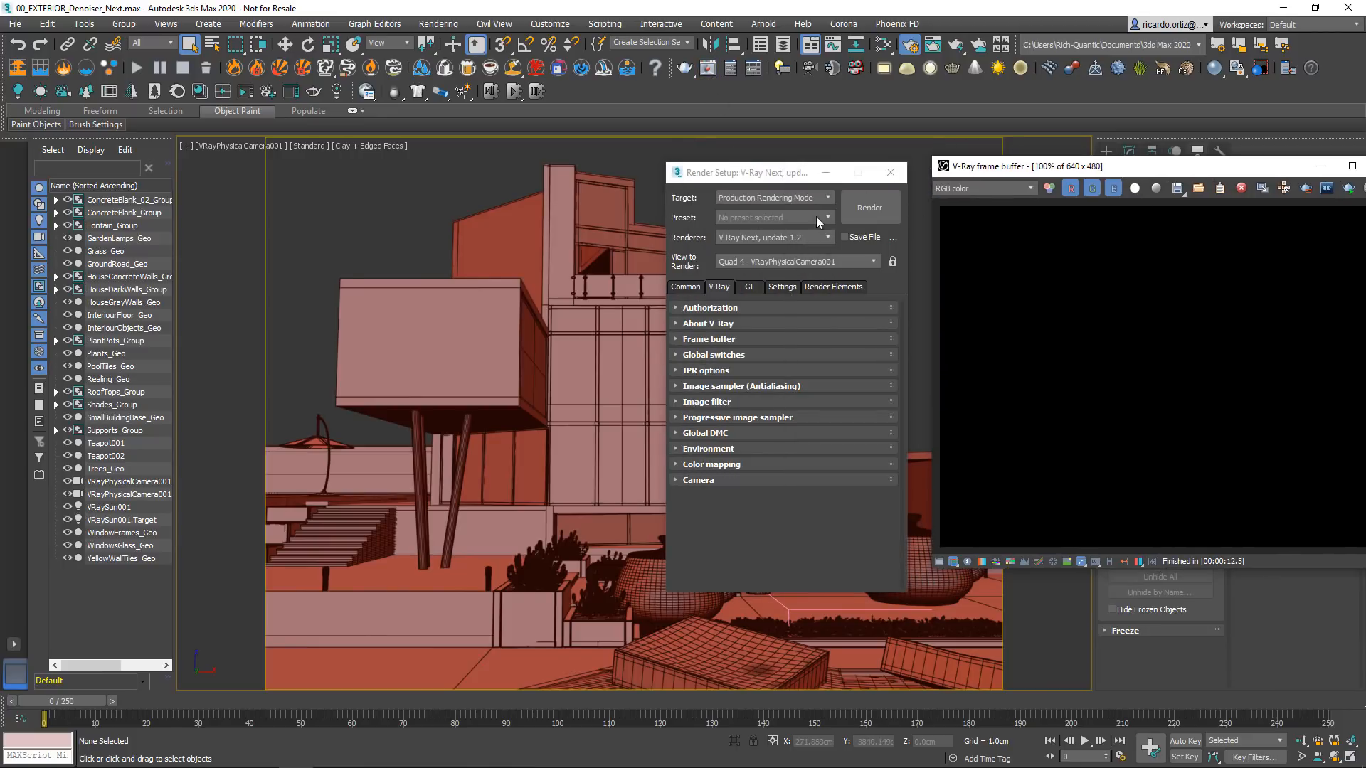
pyautogui.moveTo(779, 172); pyautogui.dragTo(320, 192)
pyautogui.moveTo(1173, 165); pyautogui.dragTo(896, 160)
pyautogui.click(1071, 184)
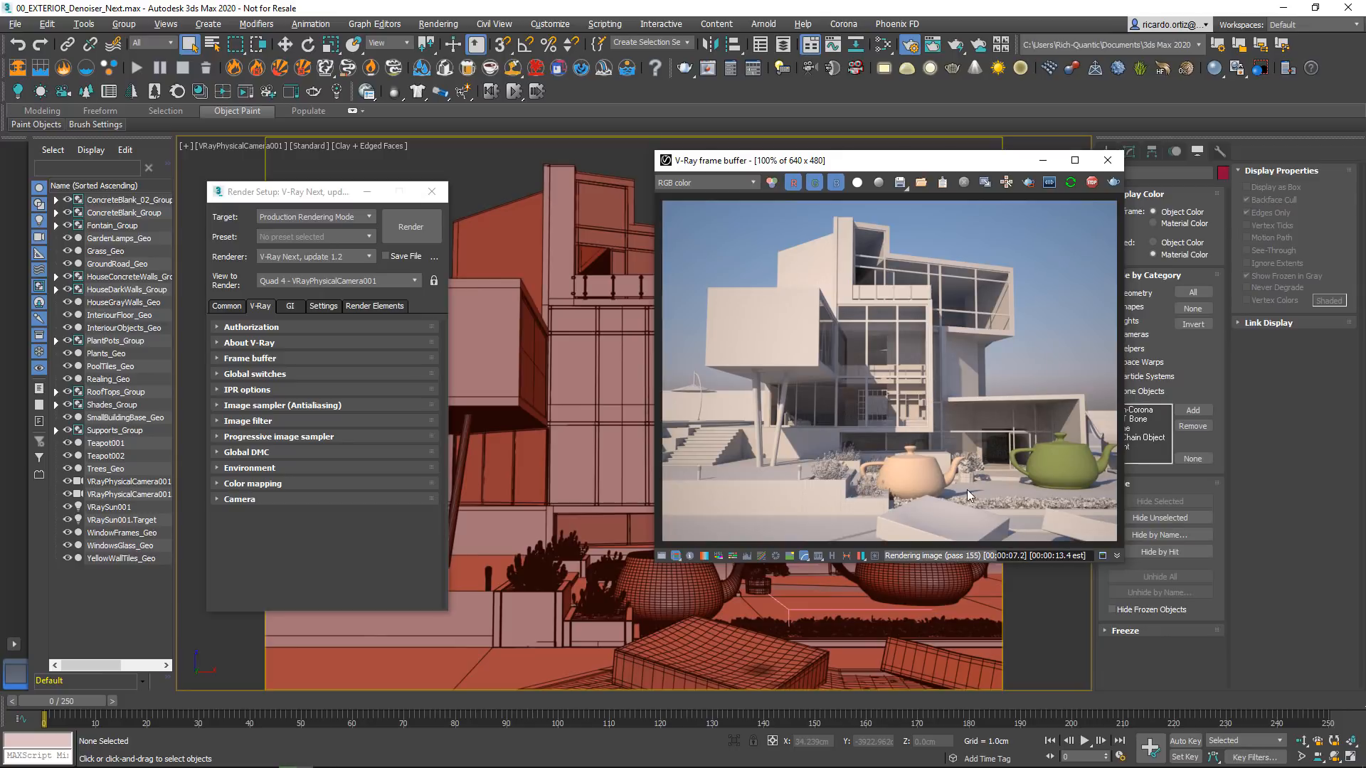
pyautogui.moveTo(912, 169); pyautogui.dragTo(845, 195)
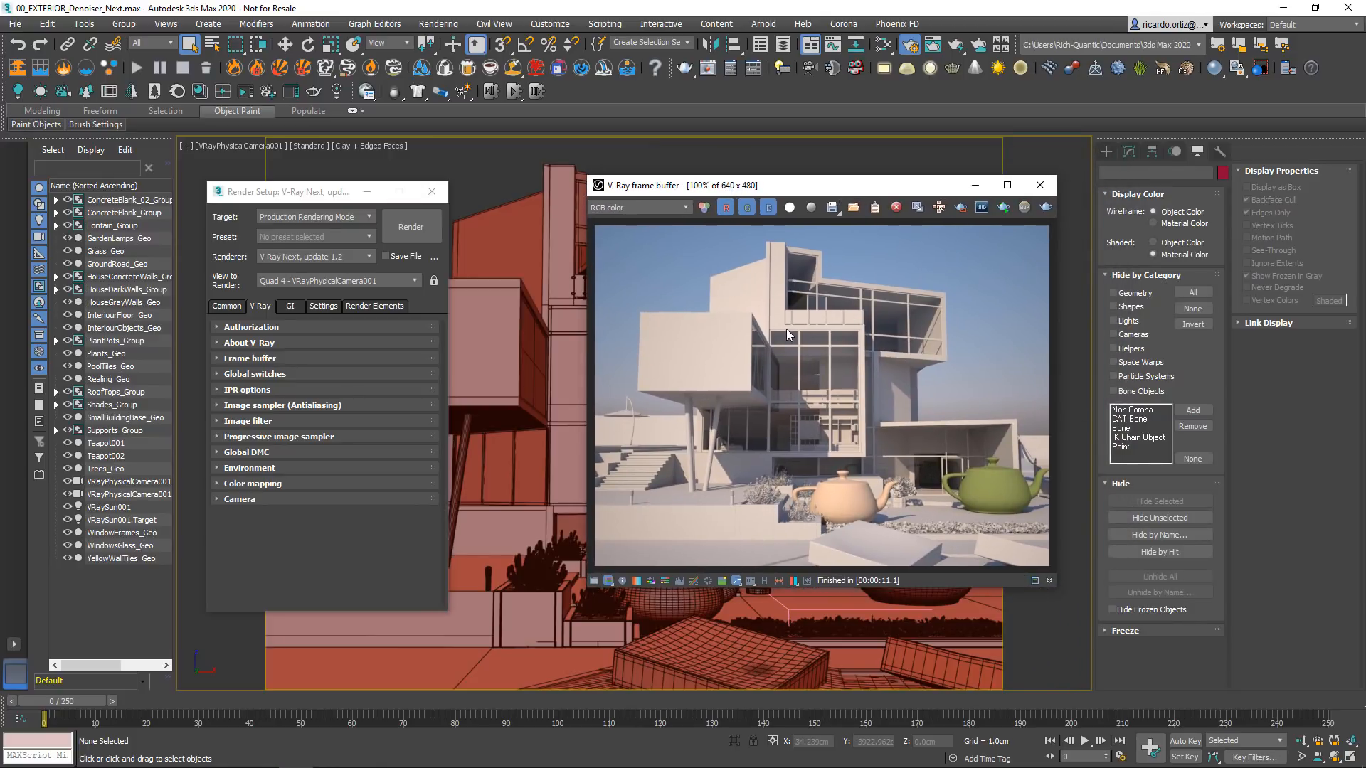
# Step: Lock the image aspect ratio of the render output and set its width to 1024
pyautogui.moveTo(276, 192); pyautogui.dragTo(306, 175)
pyautogui.click(262, 290)
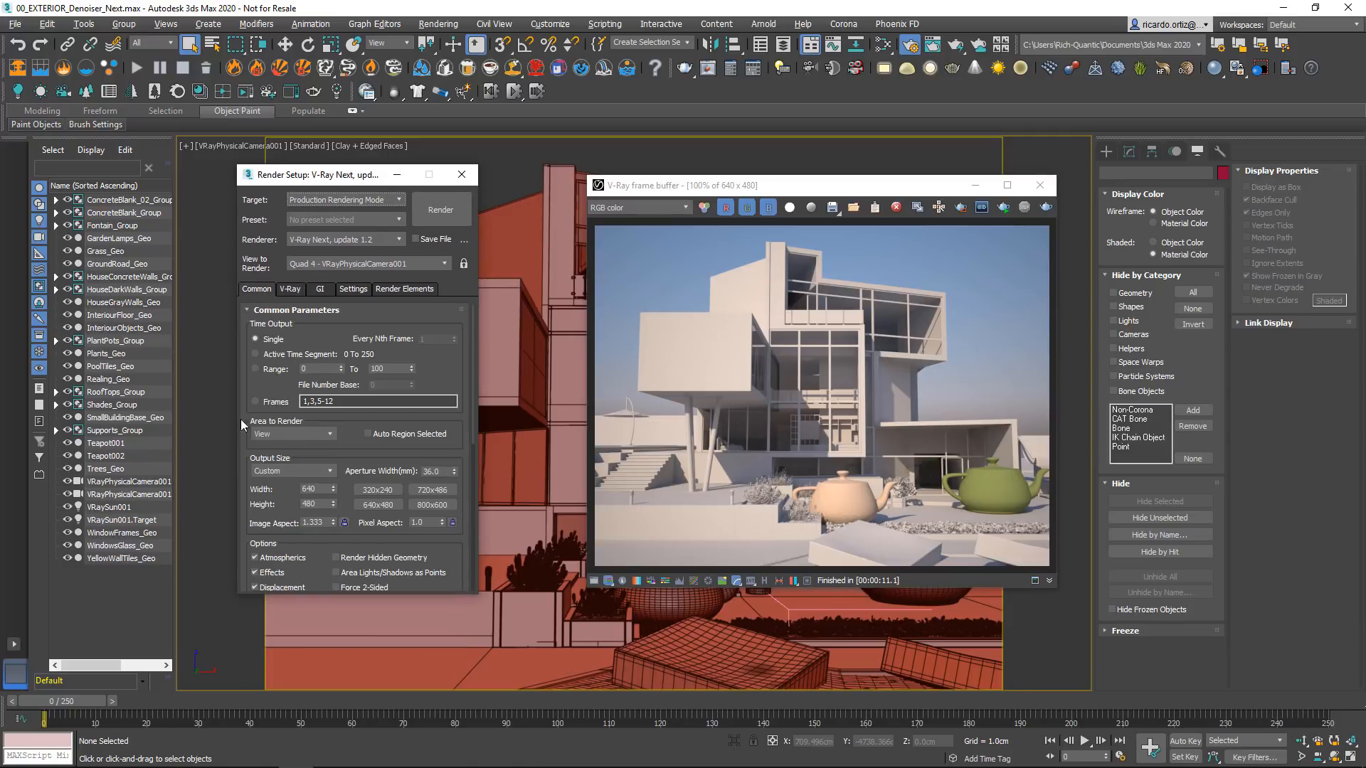
pyautogui.click(345, 523)
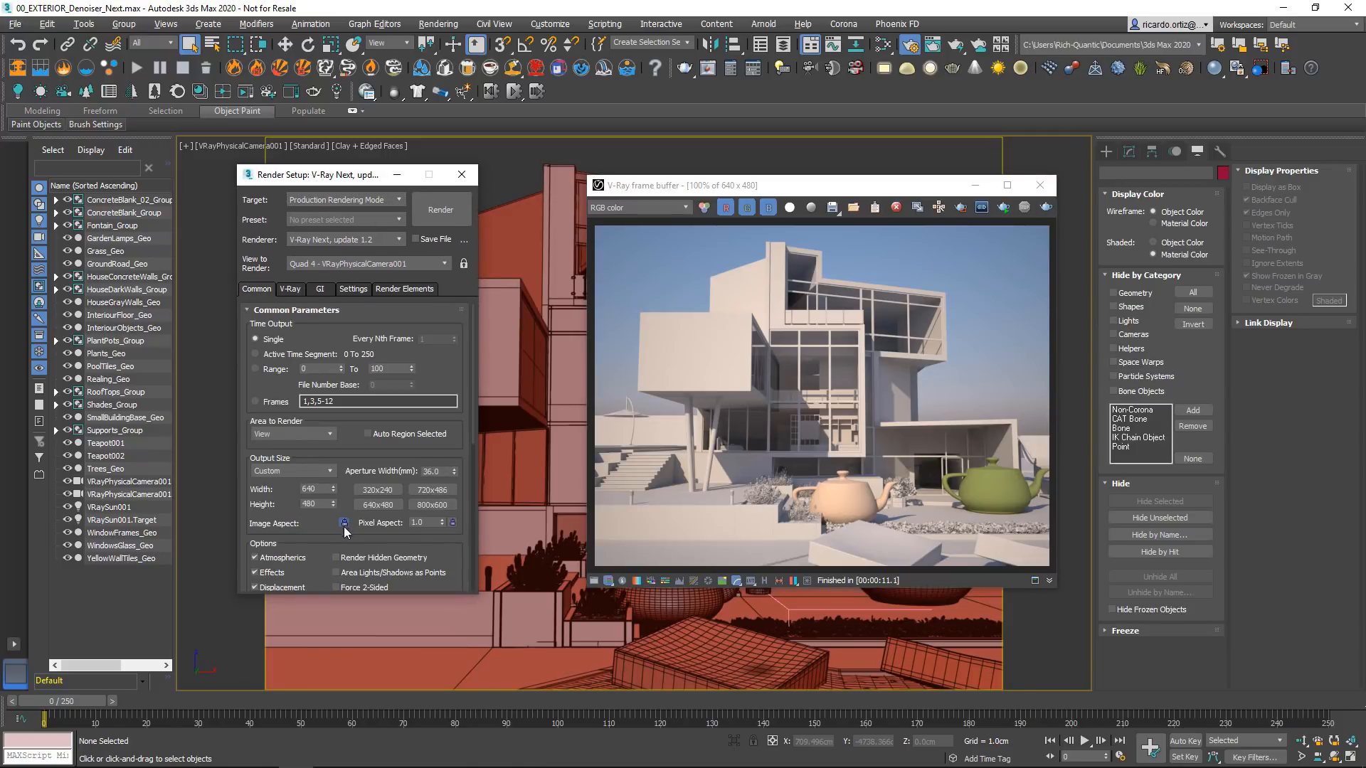
pyautogui.doubleClick(322, 490)
pyautogui.moveTo(366, 177); pyautogui.dragTo(287, 151)
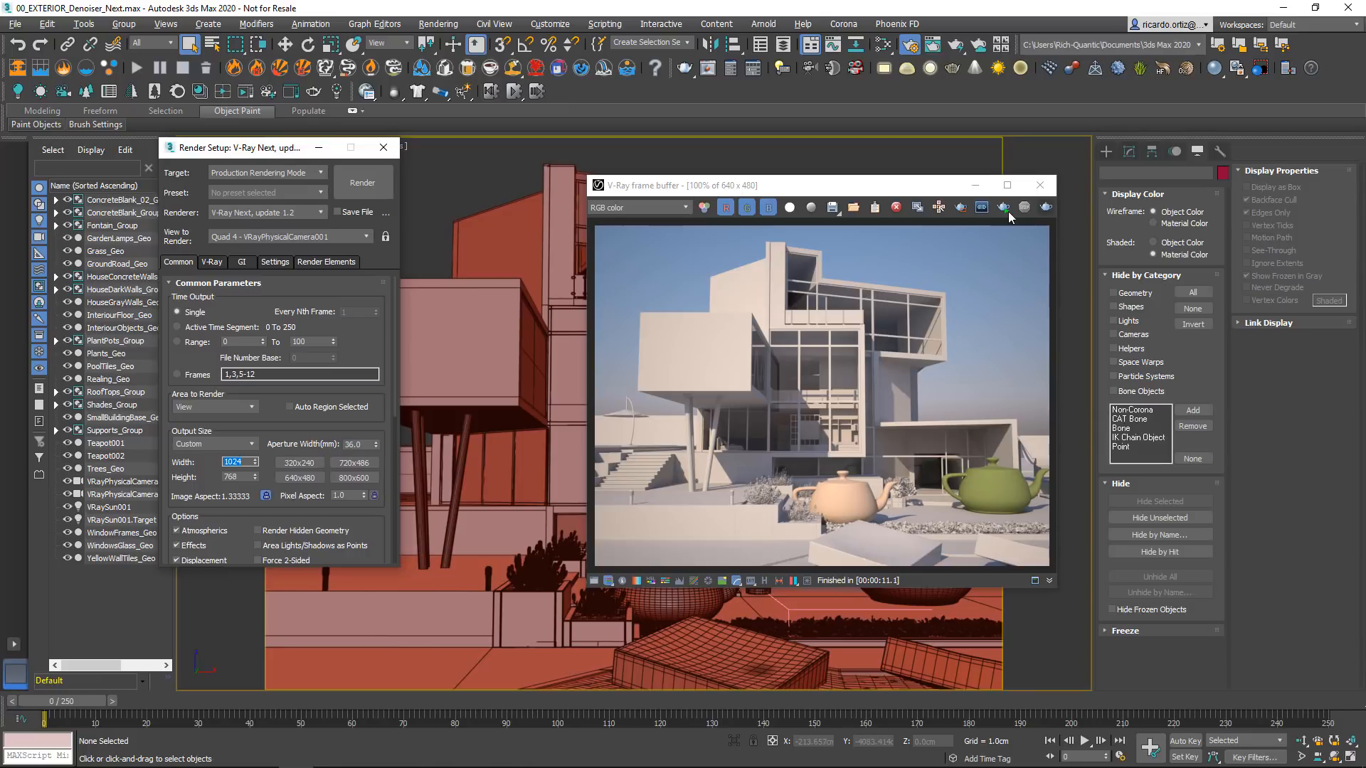
# Step: Run the interactive render again, enlarge the V-Ray frame buffer to about 892 x 669, and stop rendering
pyautogui.click(936, 358)
pyautogui.hotkey('shift', 'q')
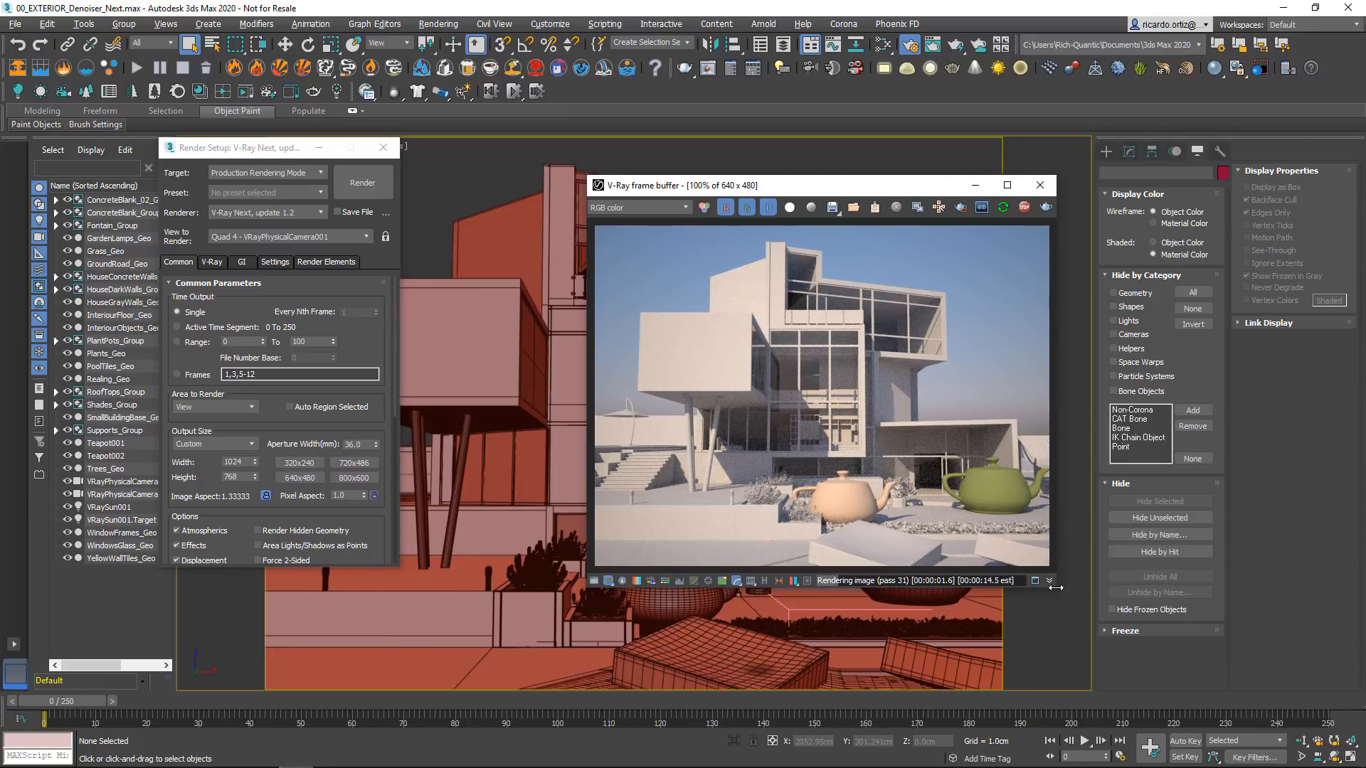
pyautogui.moveTo(1056, 589); pyautogui.dragTo(1308, 767)
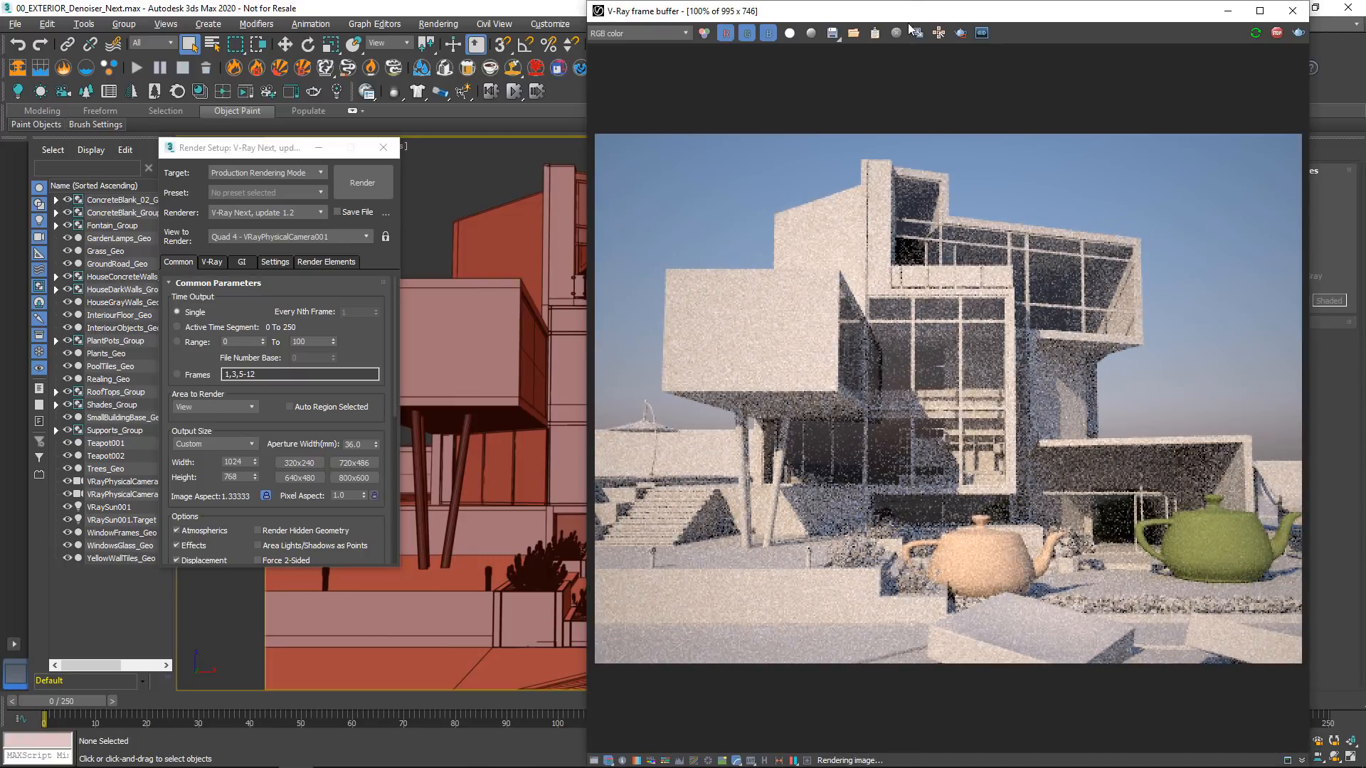
pyautogui.moveTo(908, 12); pyautogui.dragTo(793, 101)
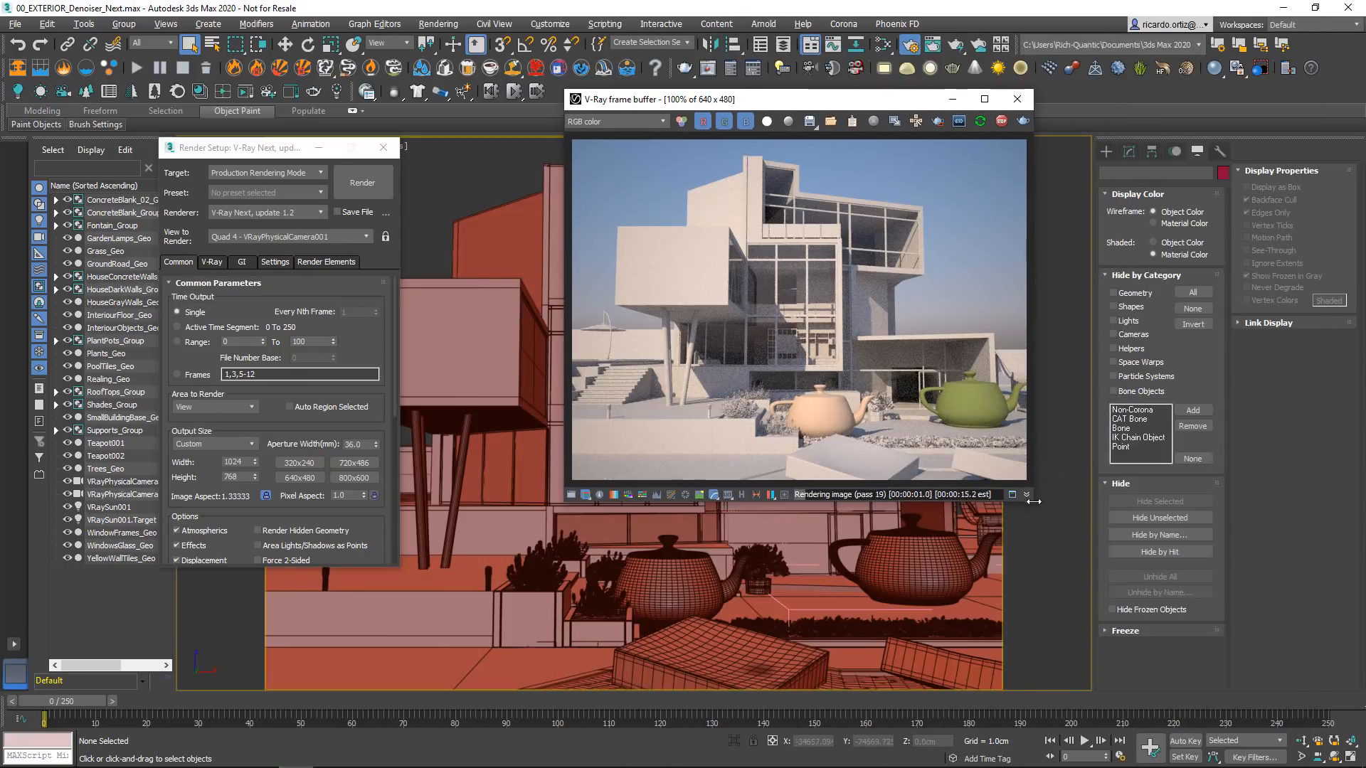
pyautogui.moveTo(1033, 501); pyautogui.dragTo(1273, 633)
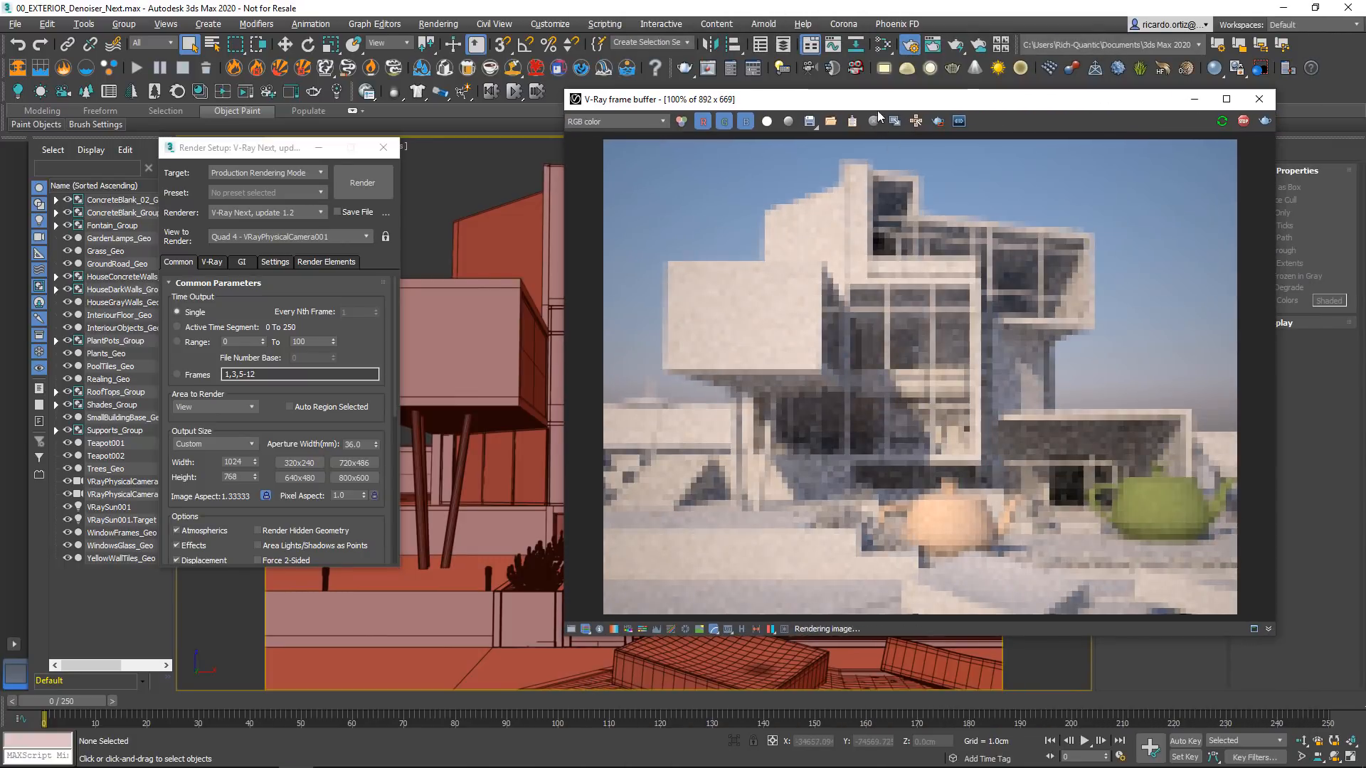
pyautogui.moveTo(879, 104); pyautogui.dragTo(796, 108)
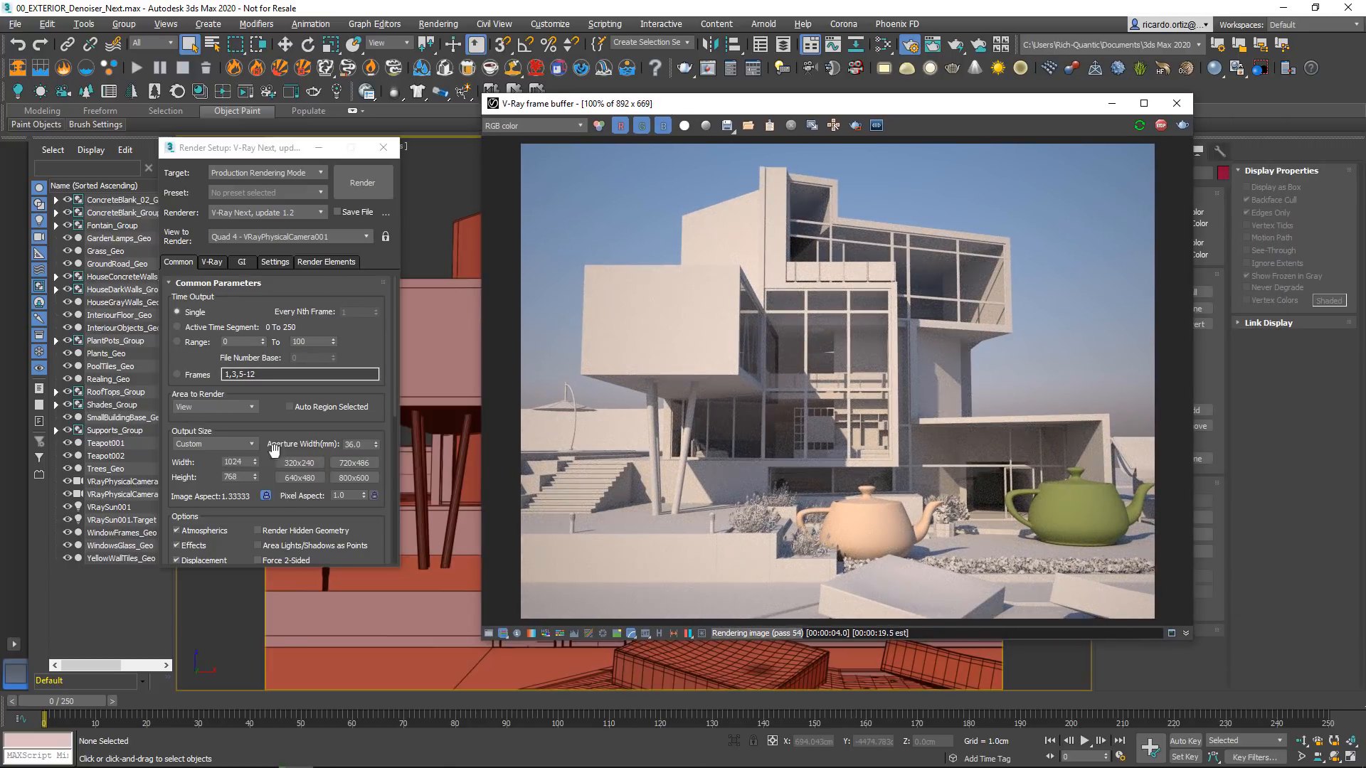
pyautogui.moveTo(947, 108); pyautogui.dragTo(982, 102)
pyautogui.click(1196, 120)
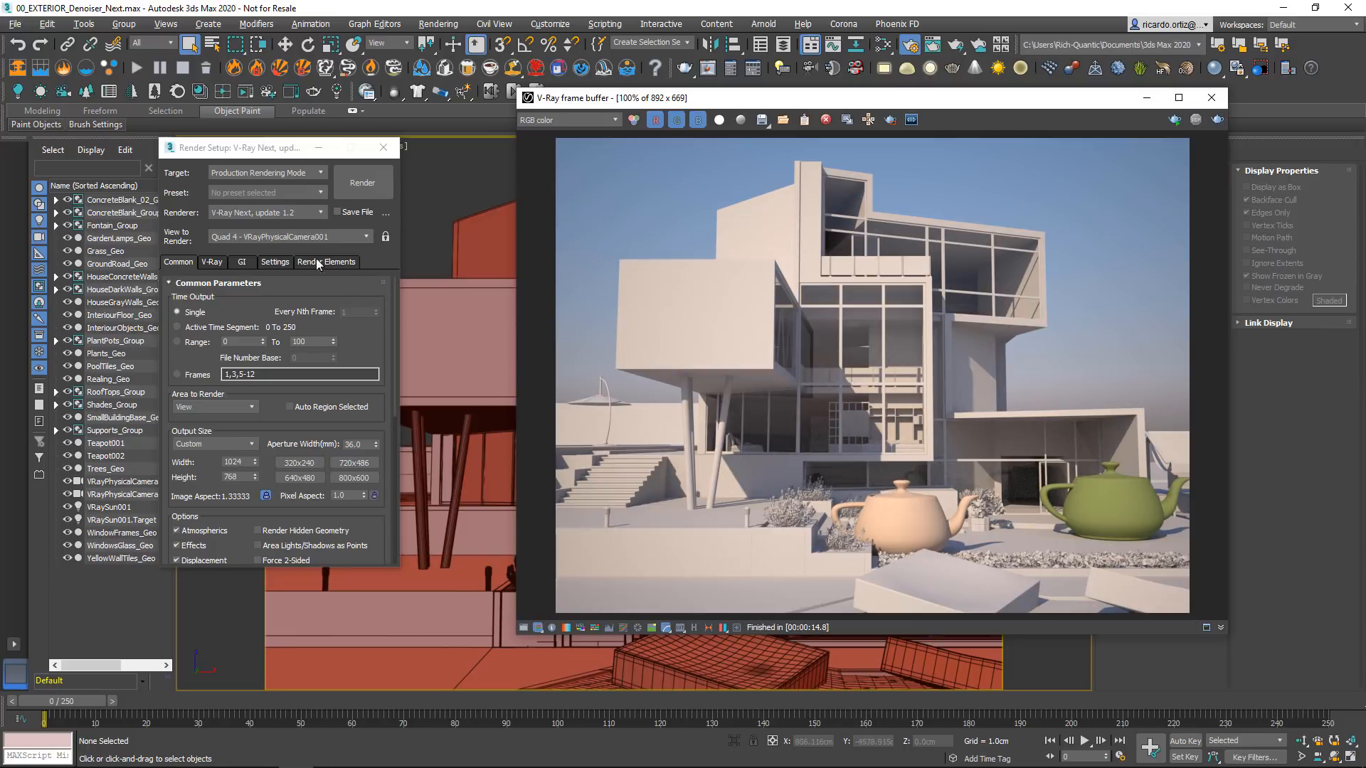
# Step: Change the V-Ray image sampler type to Bucket and collapse the image sampler settings
pyautogui.moveTo(223, 152); pyautogui.dragTo(318, 173)
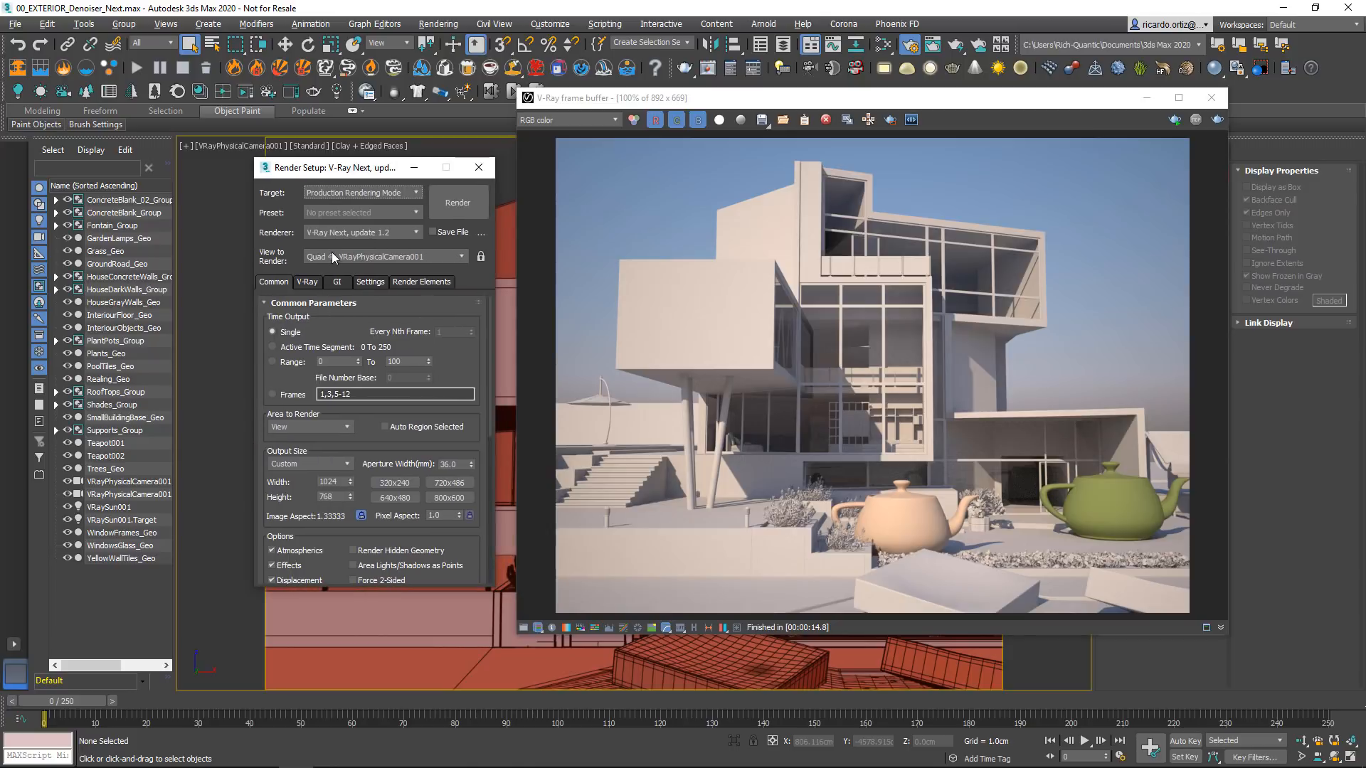
pyautogui.click(307, 283)
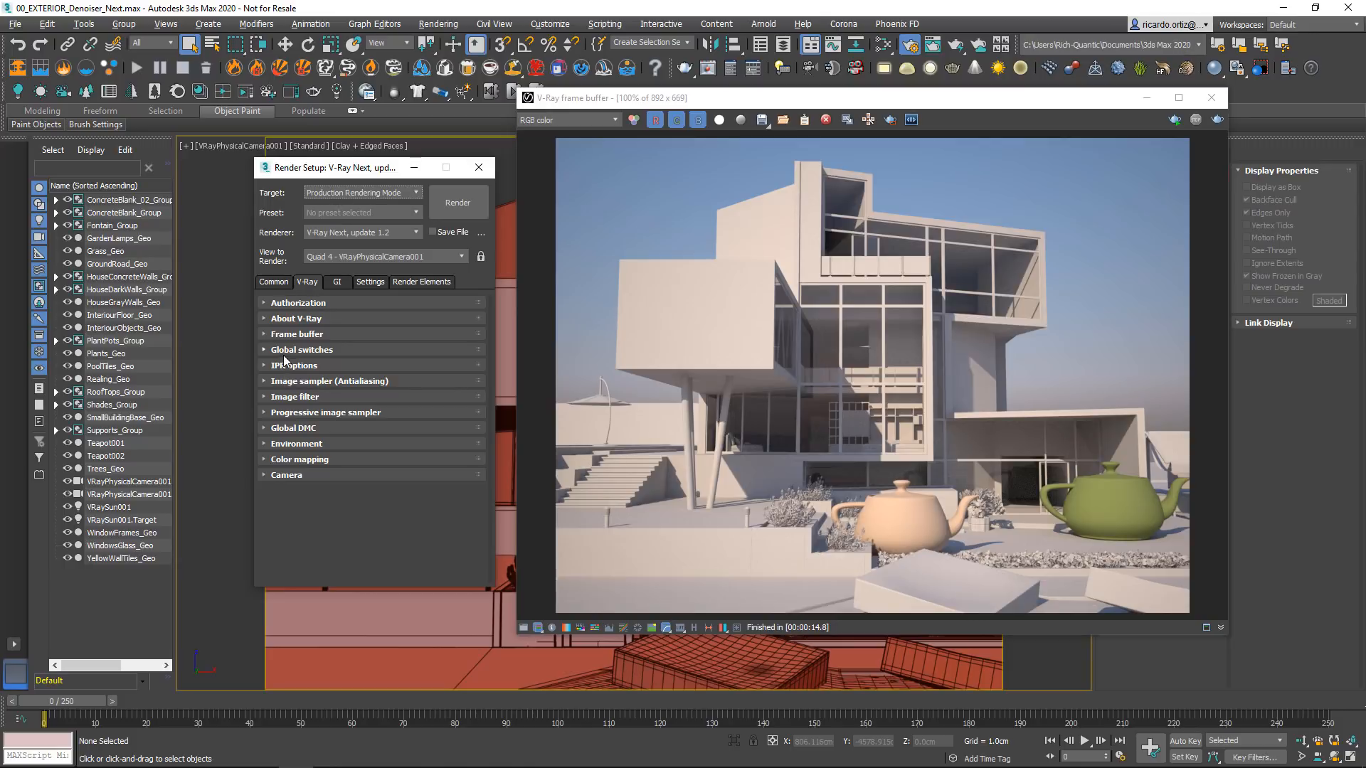
pyautogui.click(288, 382)
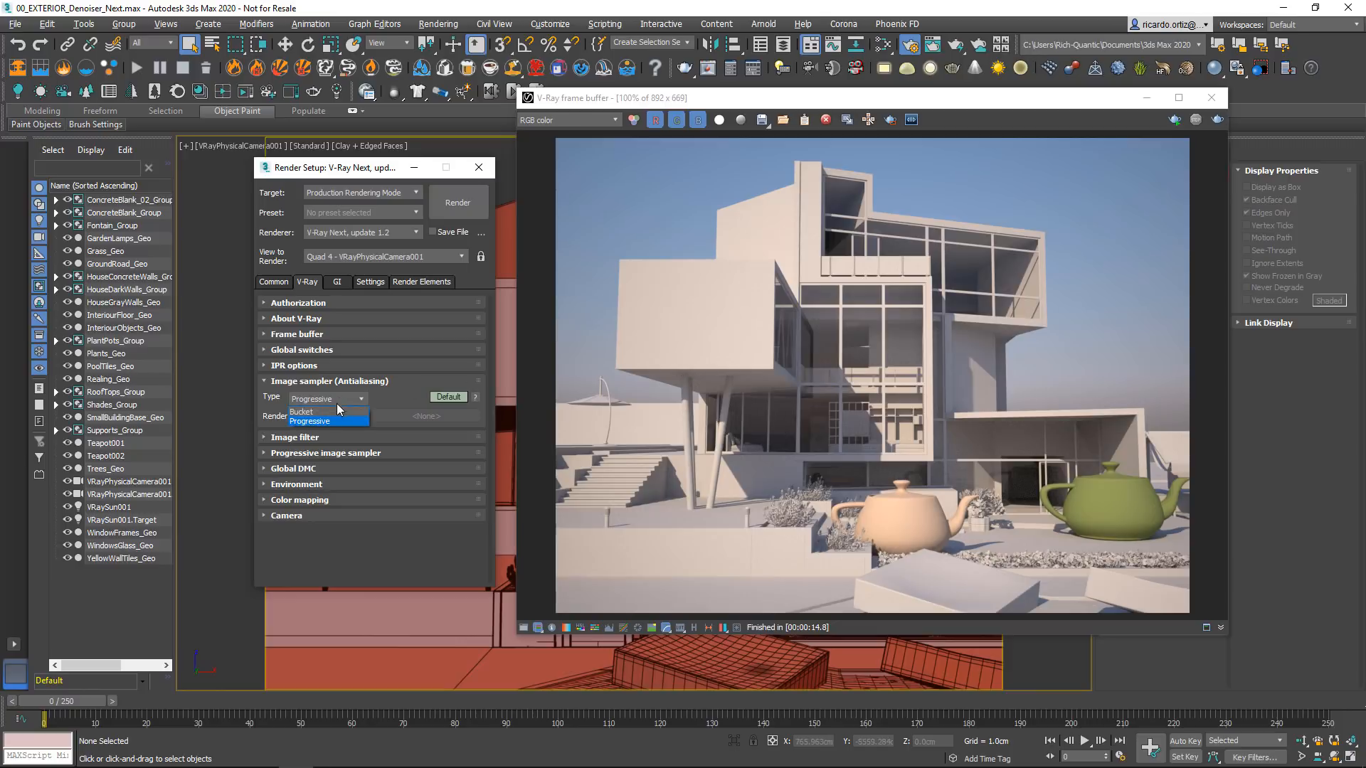
pyautogui.click(335, 412)
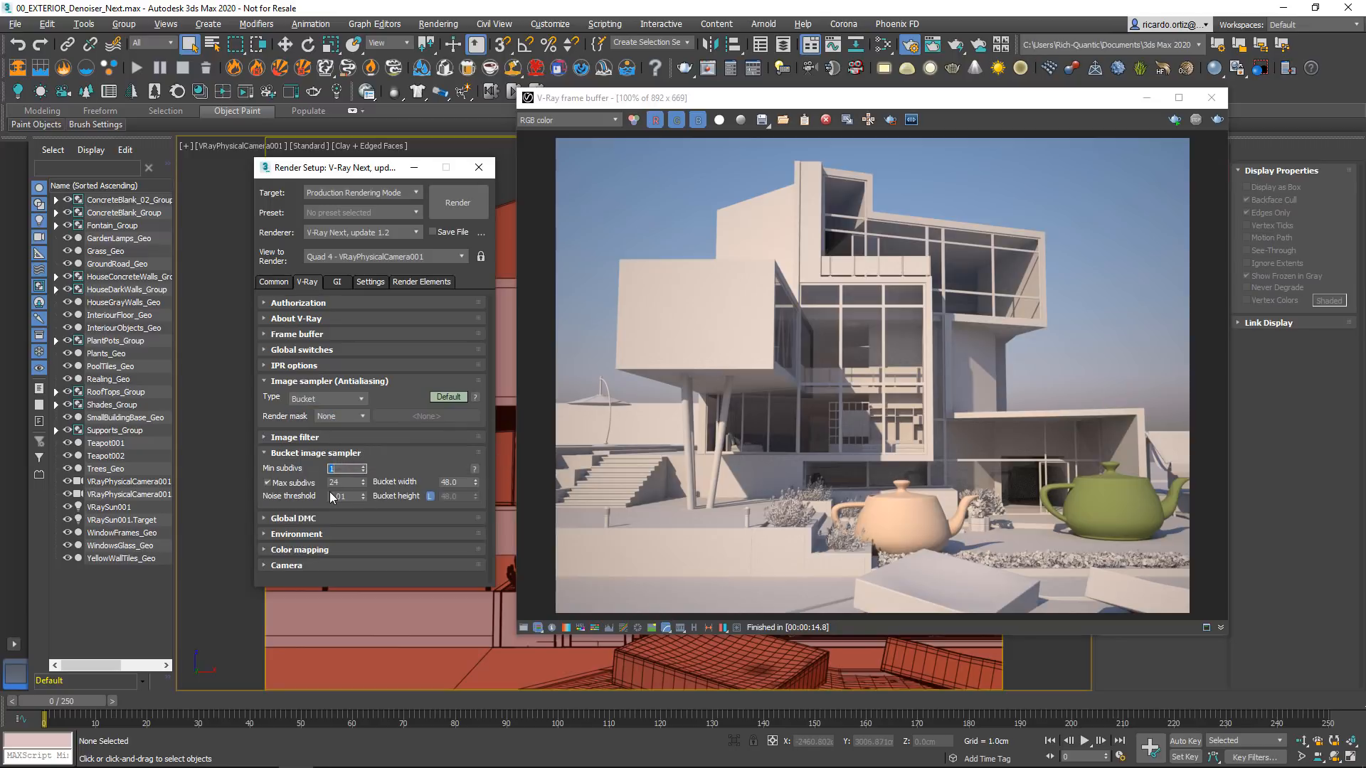
pyautogui.click(318, 382)
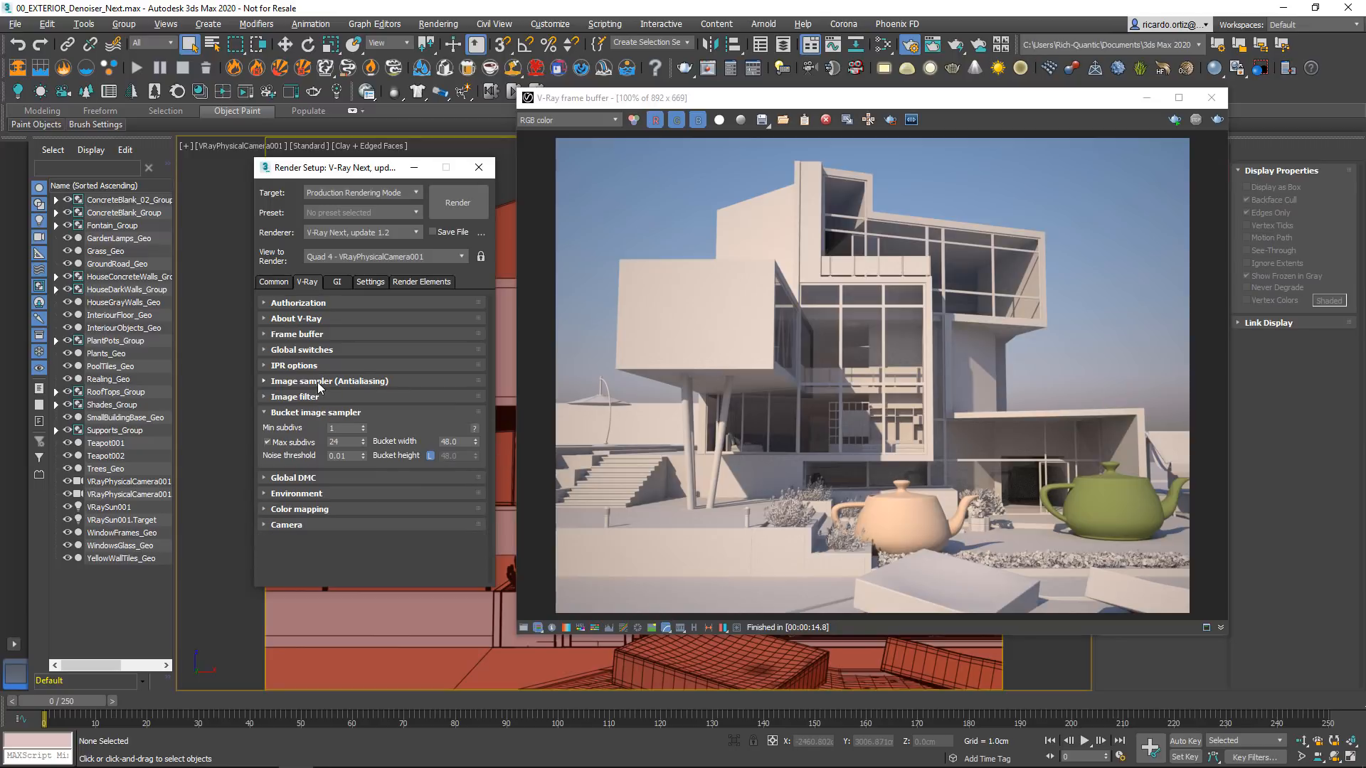
# Step: Render the camera view in production mode and inspect the supports and windows in the result up close
pyautogui.click(955, 46)
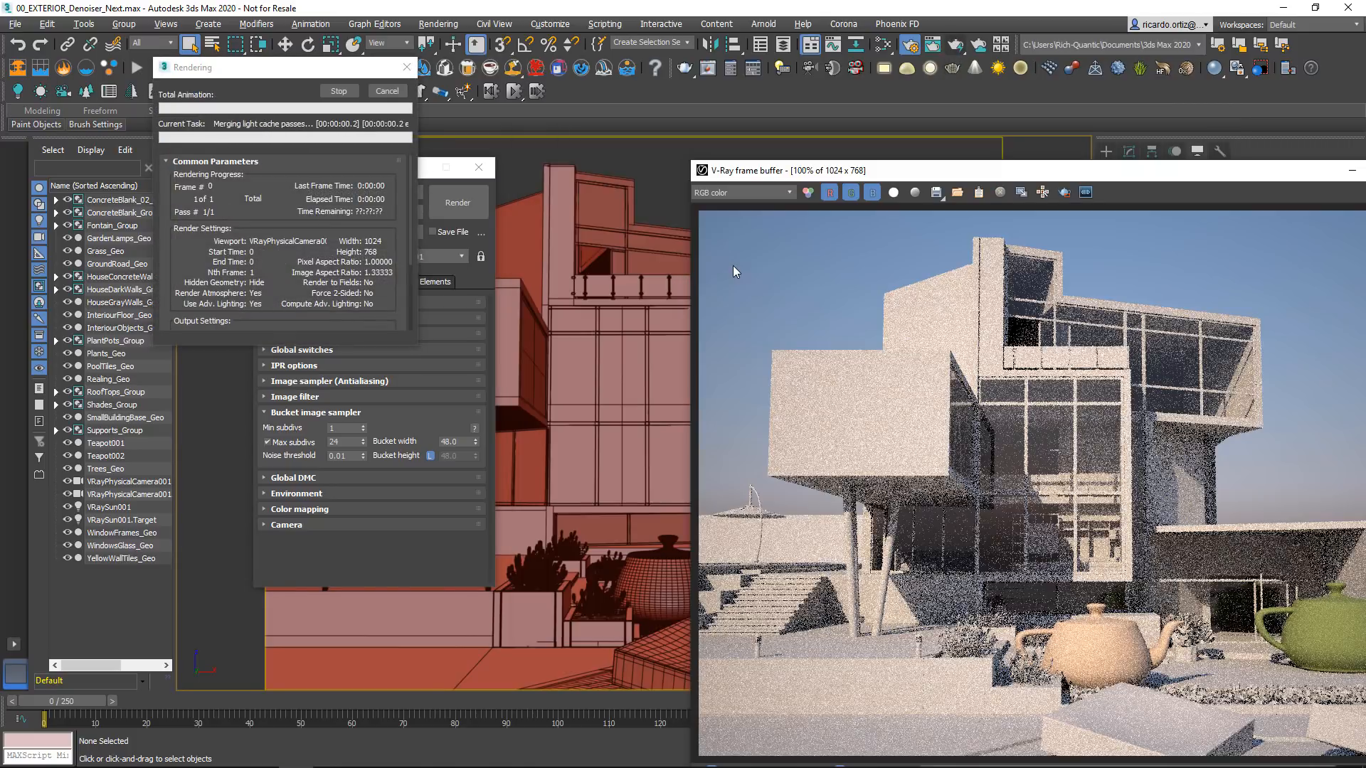
pyautogui.moveTo(1051, 174); pyautogui.dragTo(875, 108)
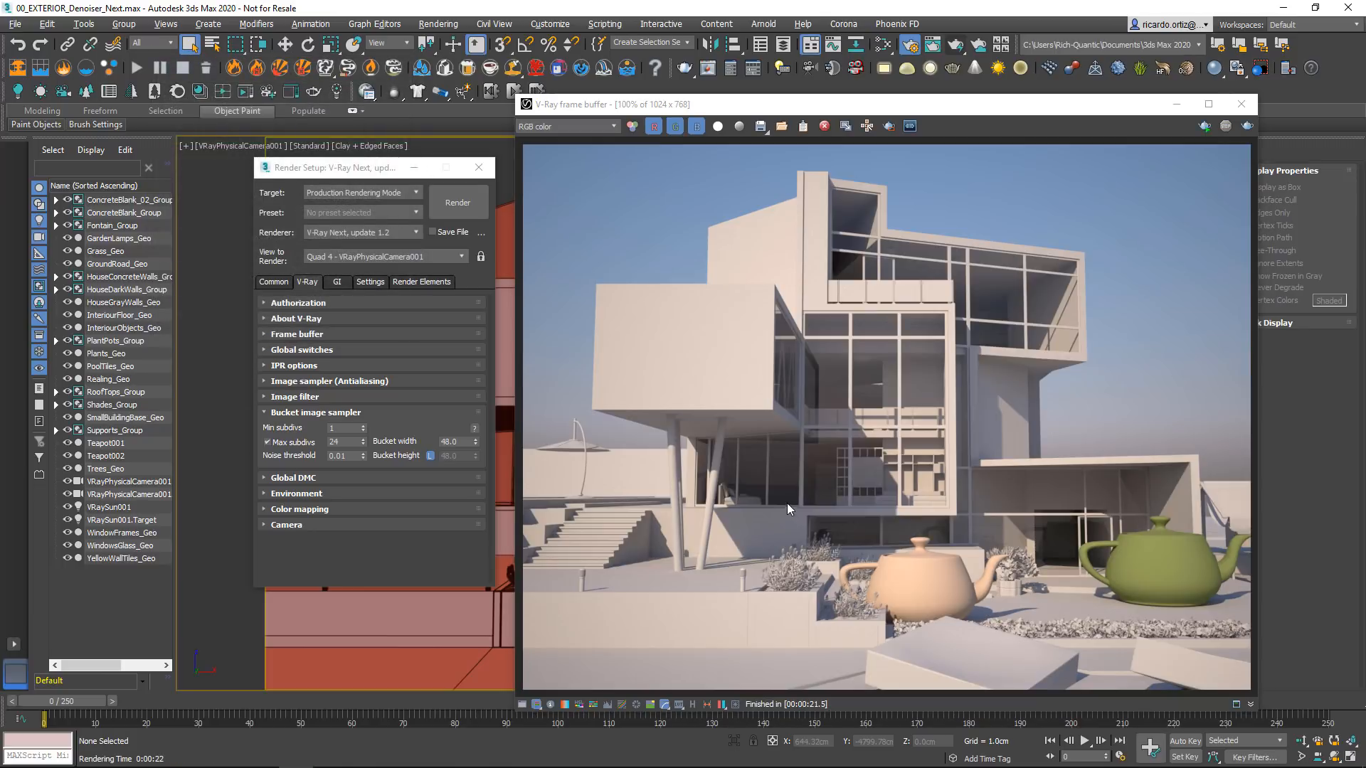
pyautogui.scroll(3, 763, 398)
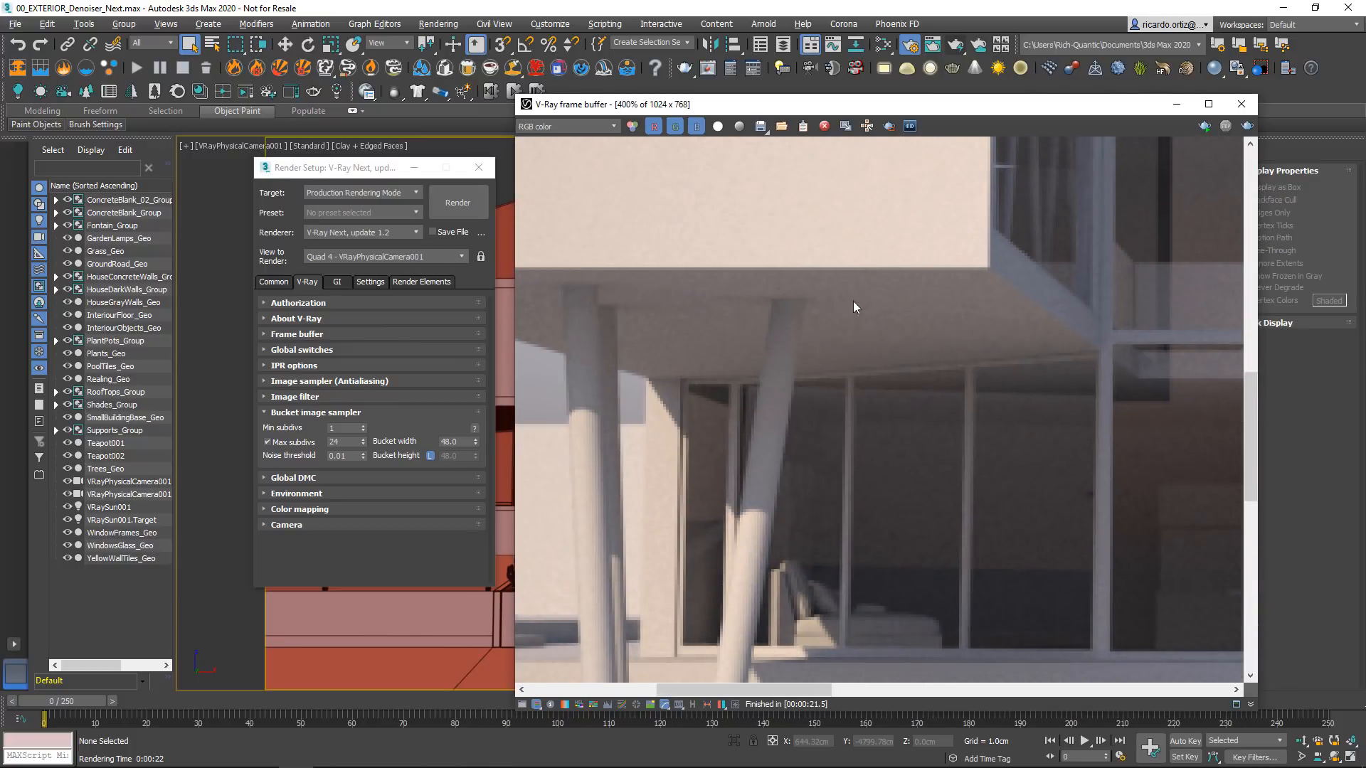
pyautogui.scroll(-3, 939, 305)
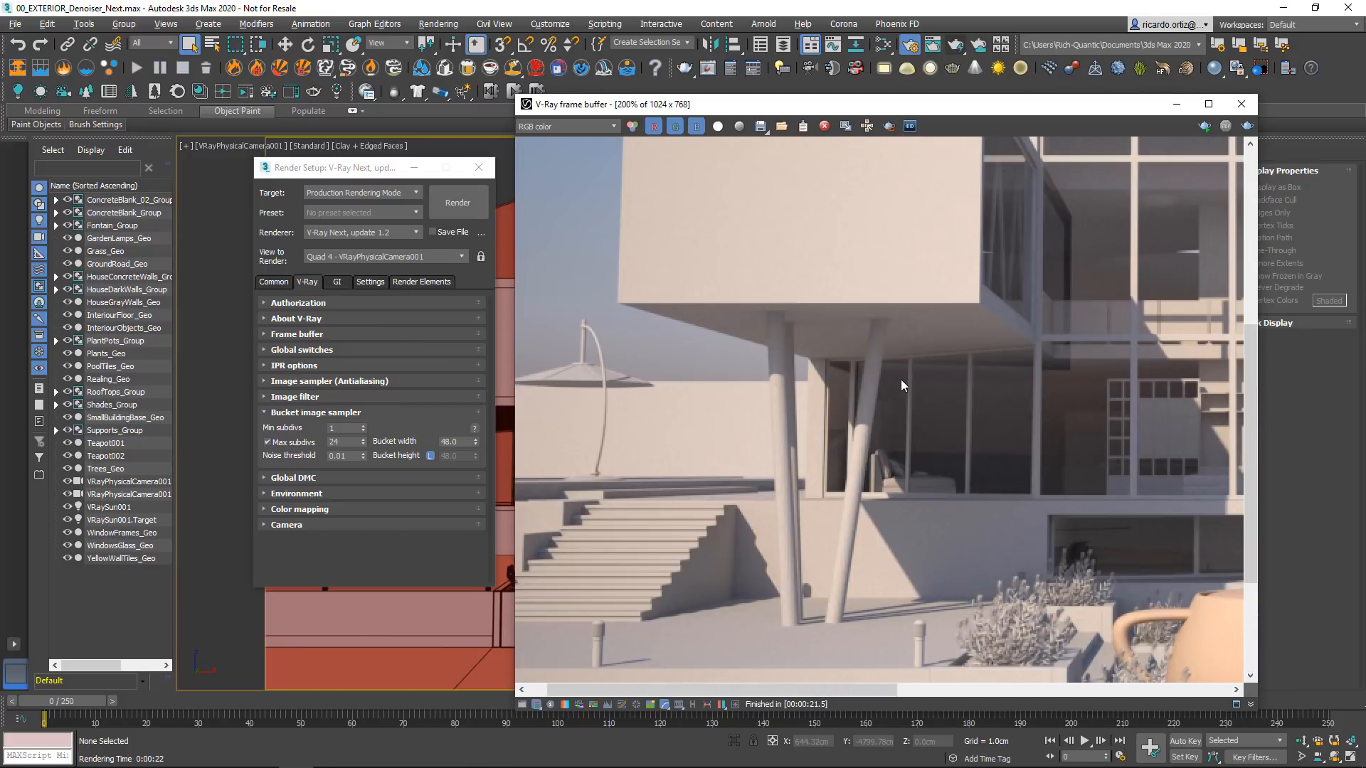
pyautogui.scroll(-2, 888, 481)
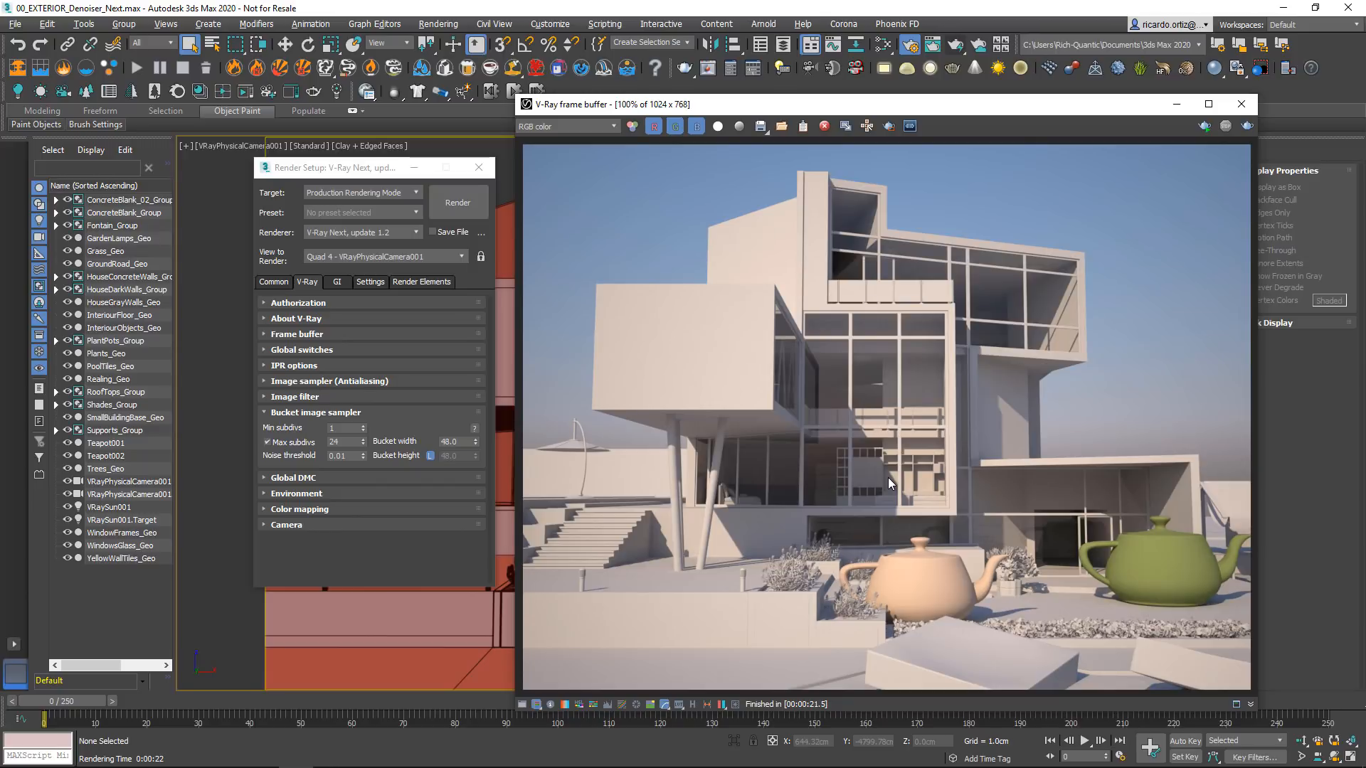
# Step: Add a VRayDenoiser render element and bring its denoiser parameters into view
pyautogui.moveTo(347, 173); pyautogui.dragTo(267, 157)
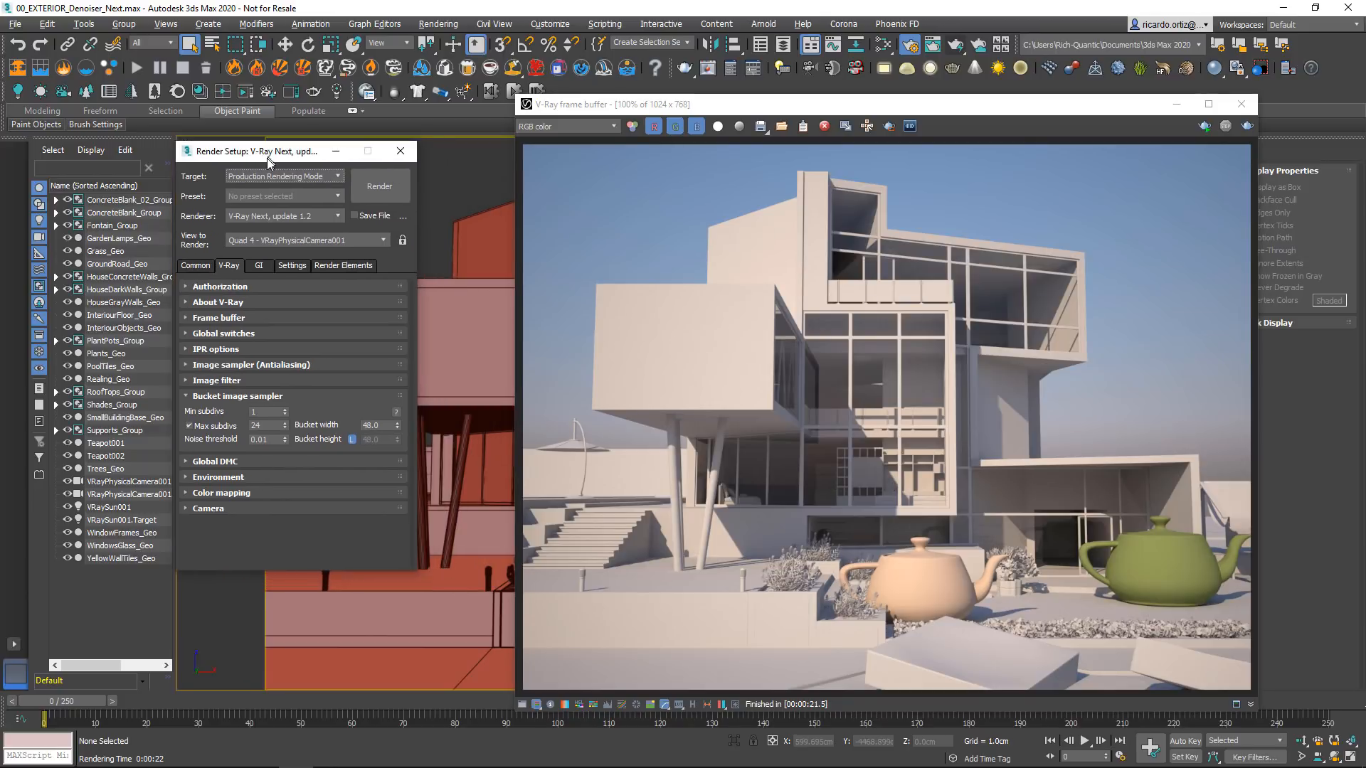
pyautogui.click(329, 264)
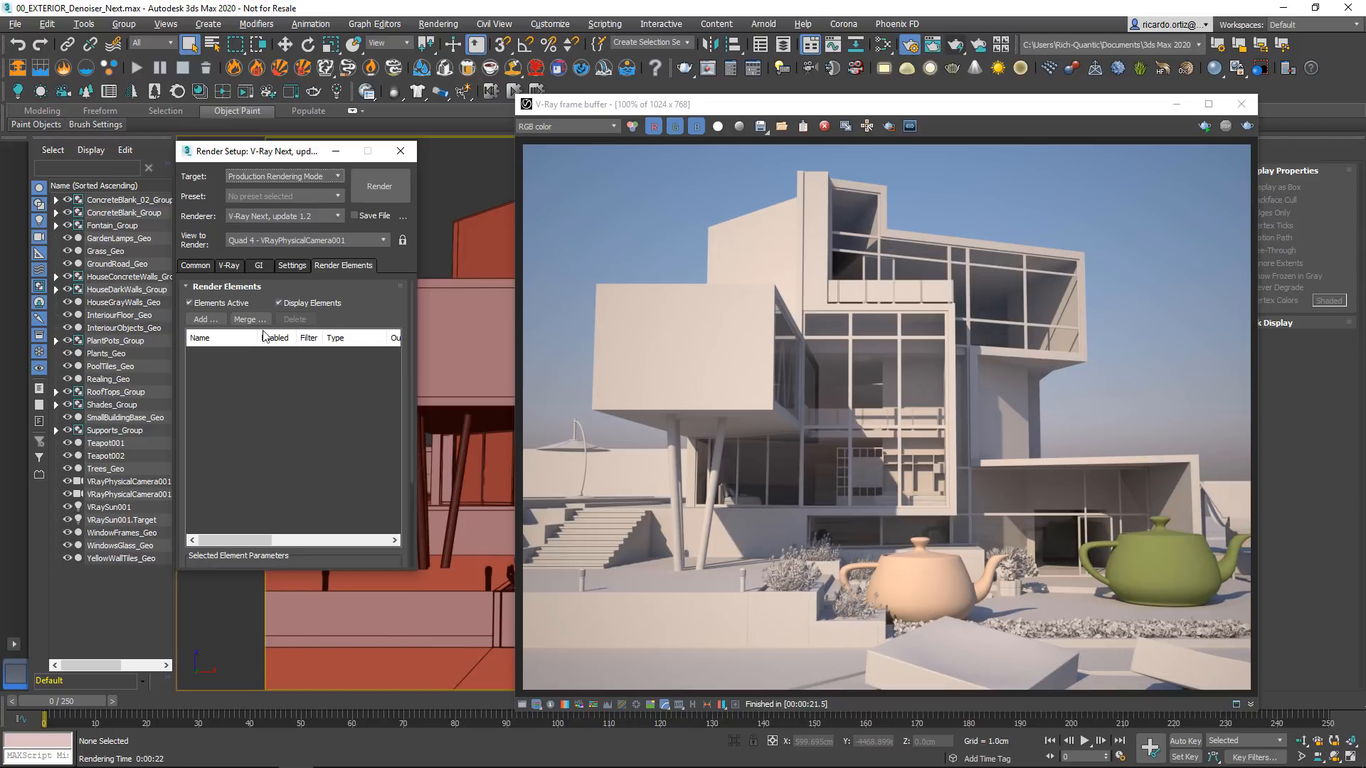
pyautogui.click(212, 319)
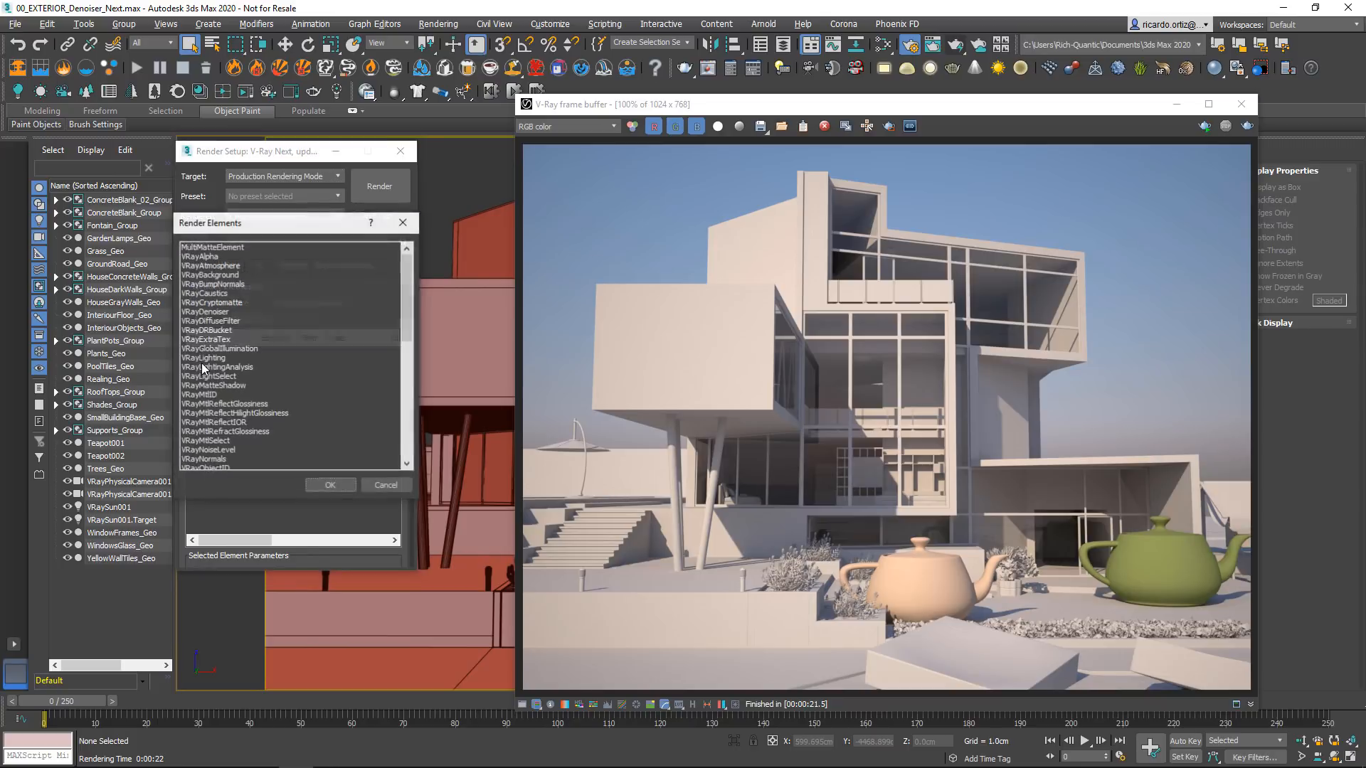
pyautogui.click(212, 313)
pyautogui.click(330, 485)
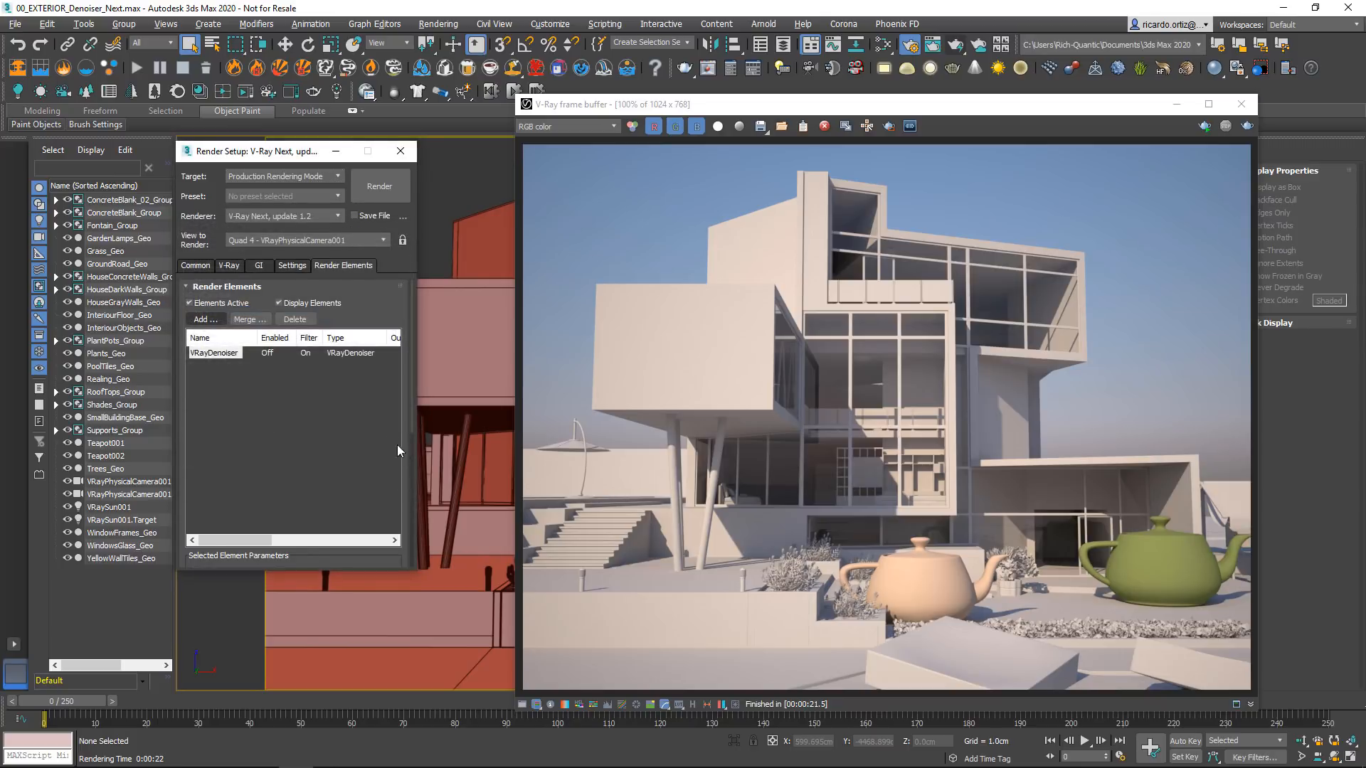
pyautogui.scroll(-5, 403, 458)
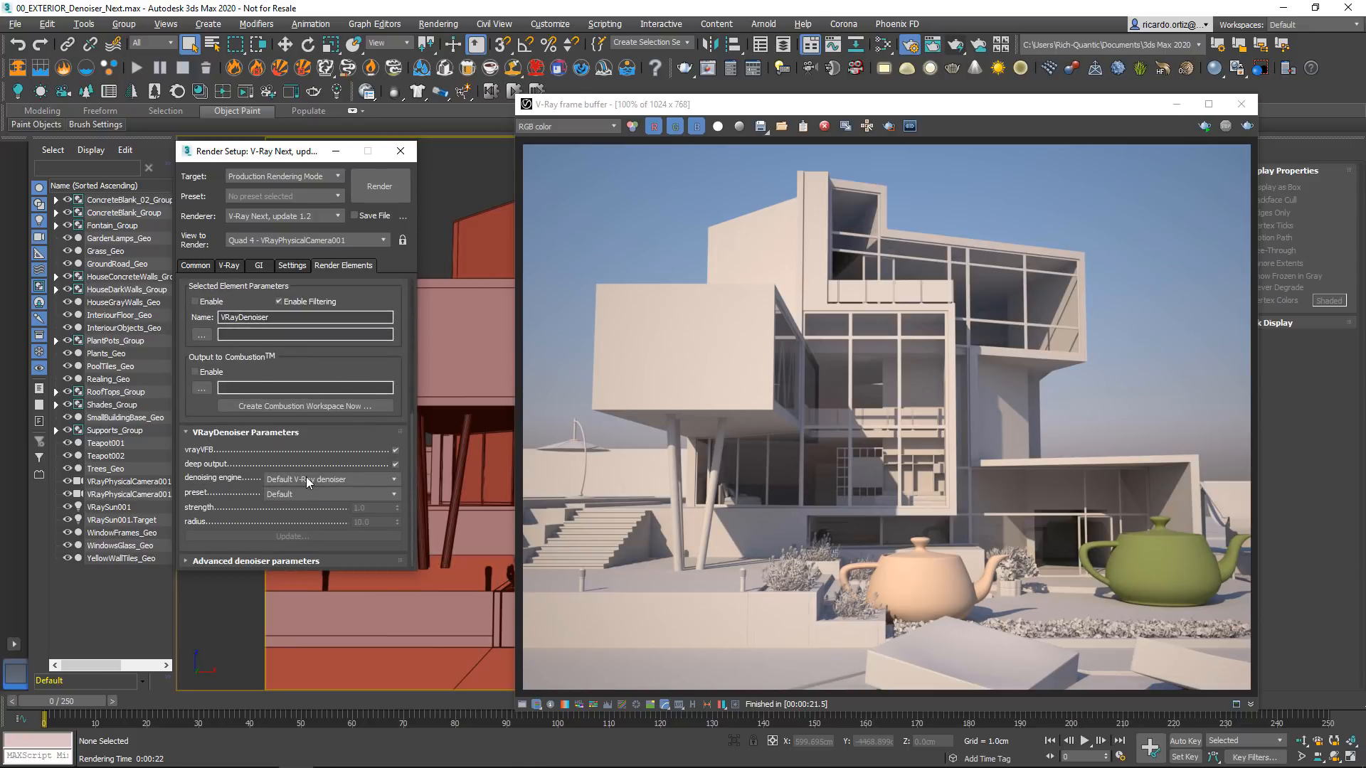
# Step: Choose Default V-Ray denoiser as the denoising engine and render the camera view again
pyautogui.click(306, 478)
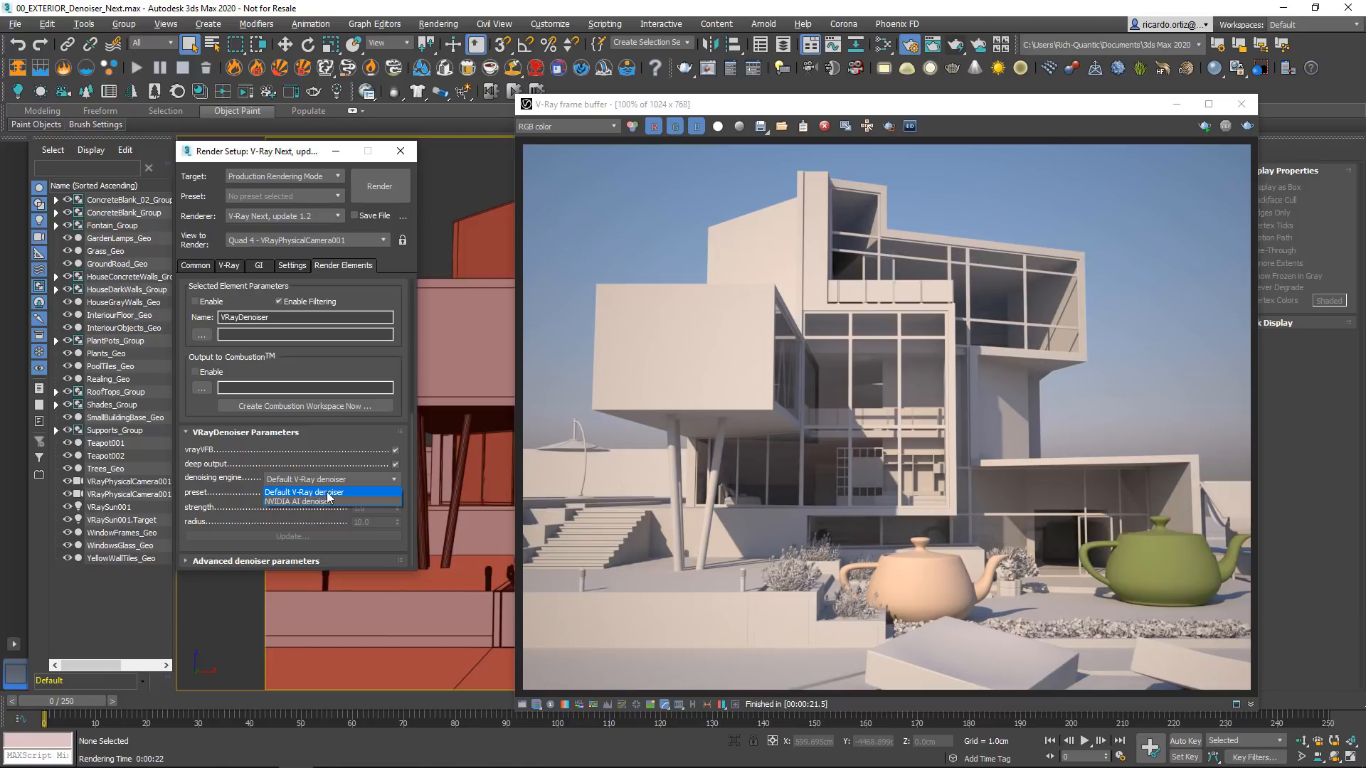
pyautogui.click(337, 496)
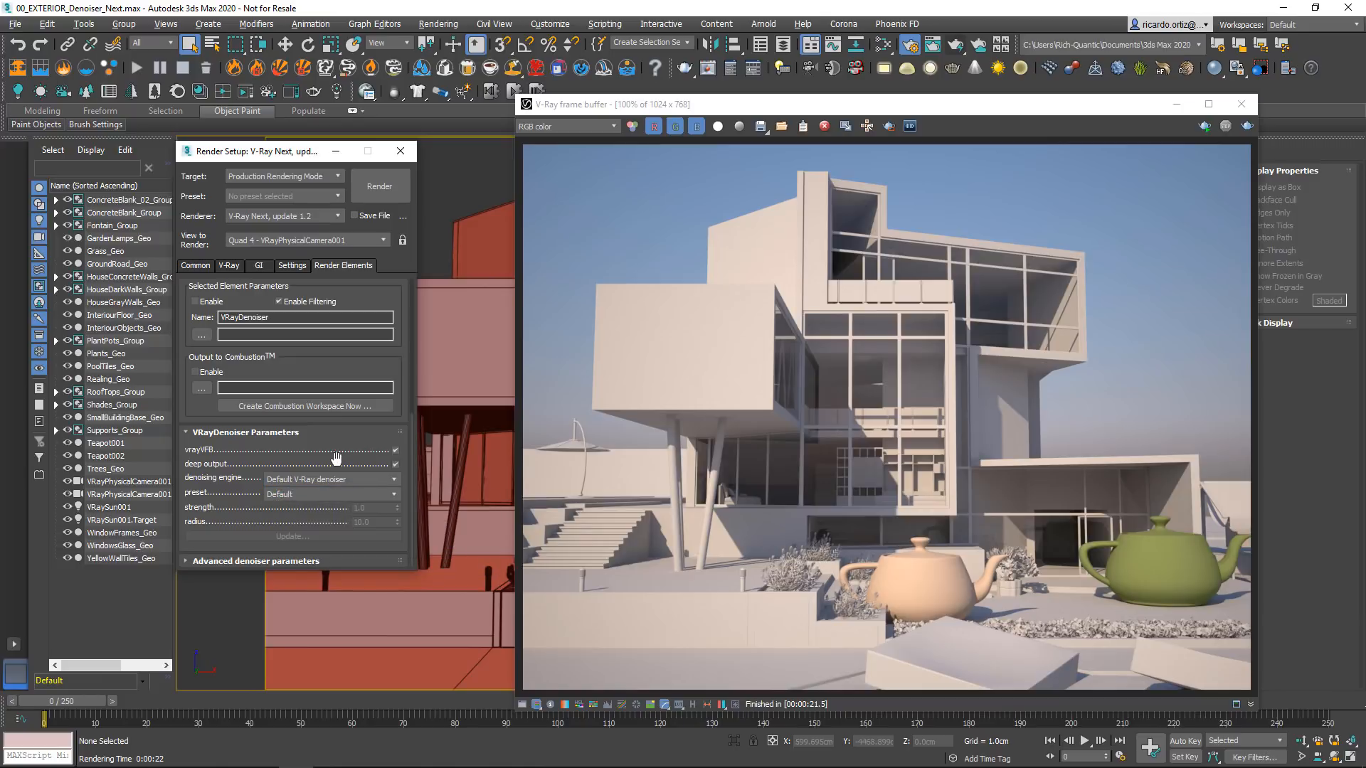
pyautogui.moveTo(874, 103); pyautogui.dragTo(845, 89)
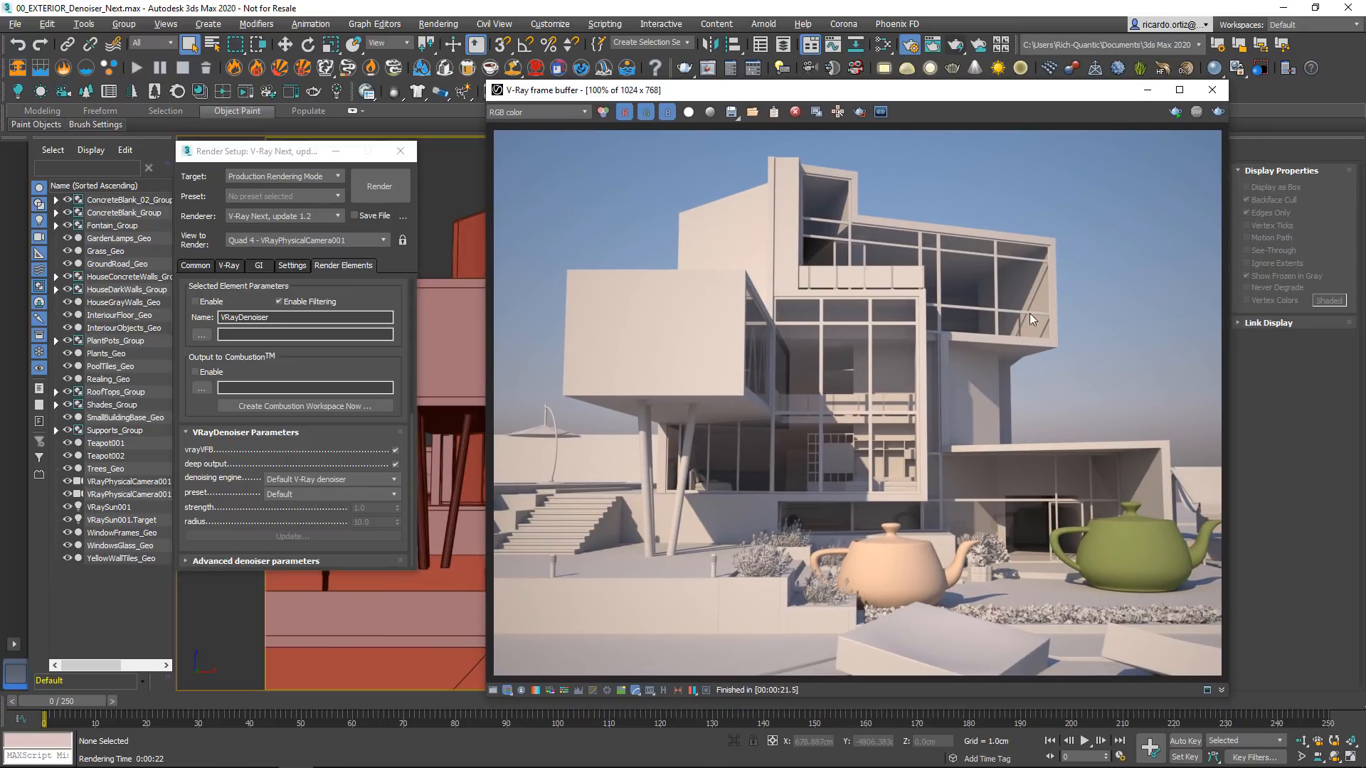
pyautogui.click(1218, 112)
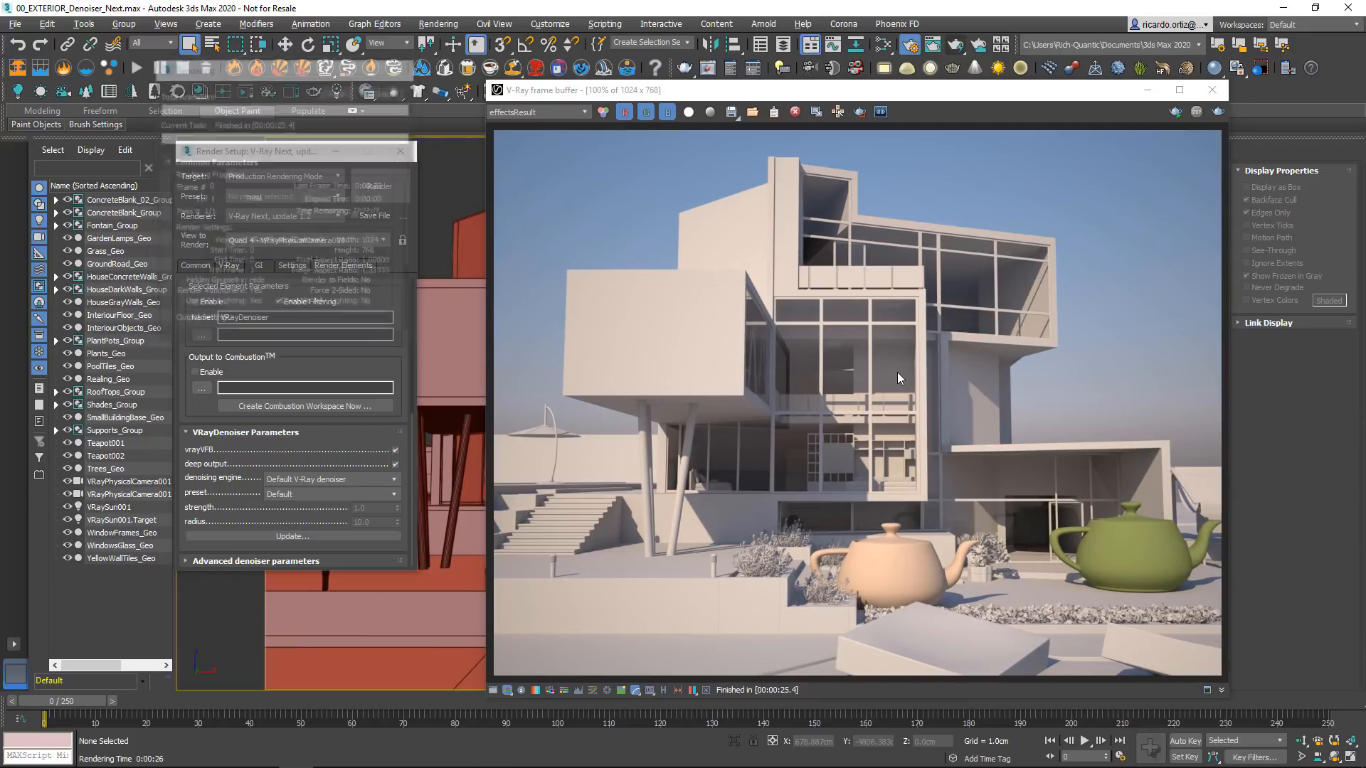
# Step: Compare the effectsResult and RGB color channels up close around the supports and the underside of the overhanging volume
pyautogui.scroll(1, 714, 403)
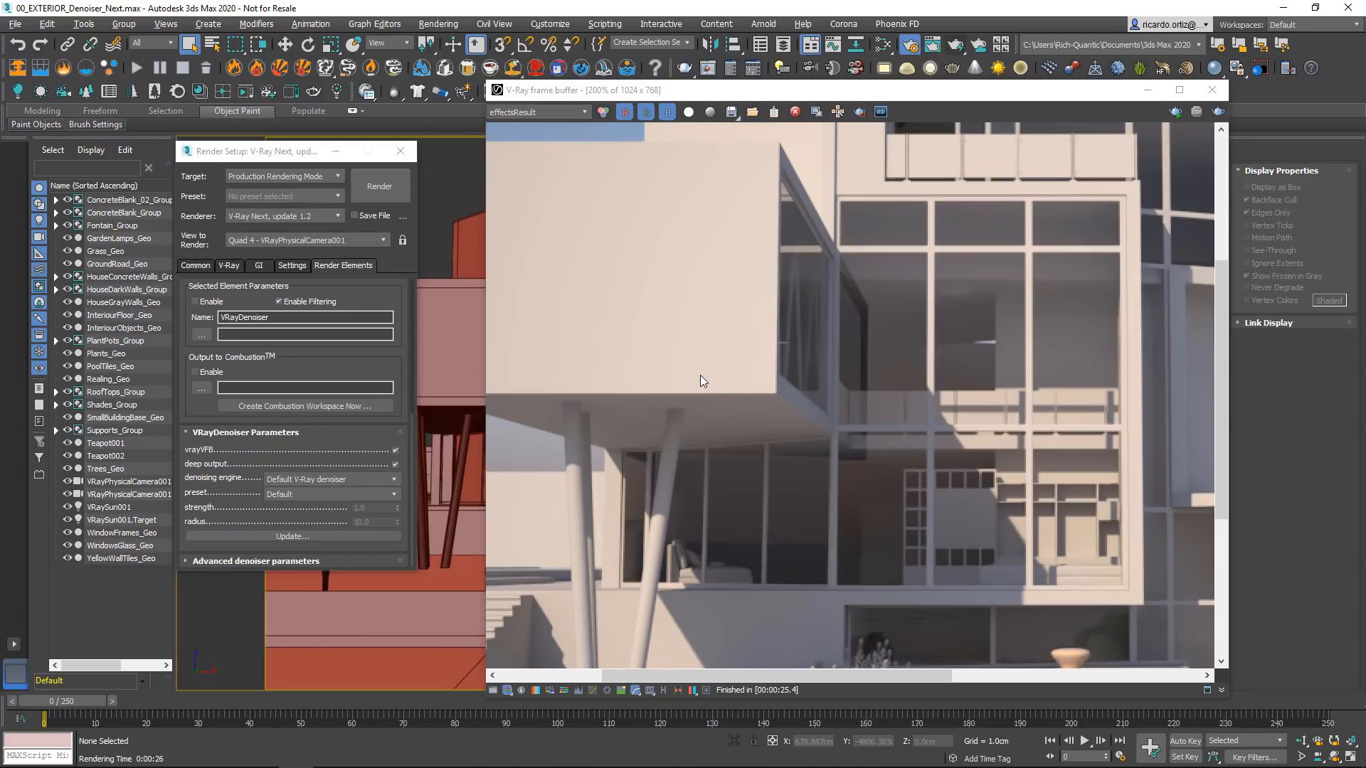
pyautogui.scroll(2, 802, 359)
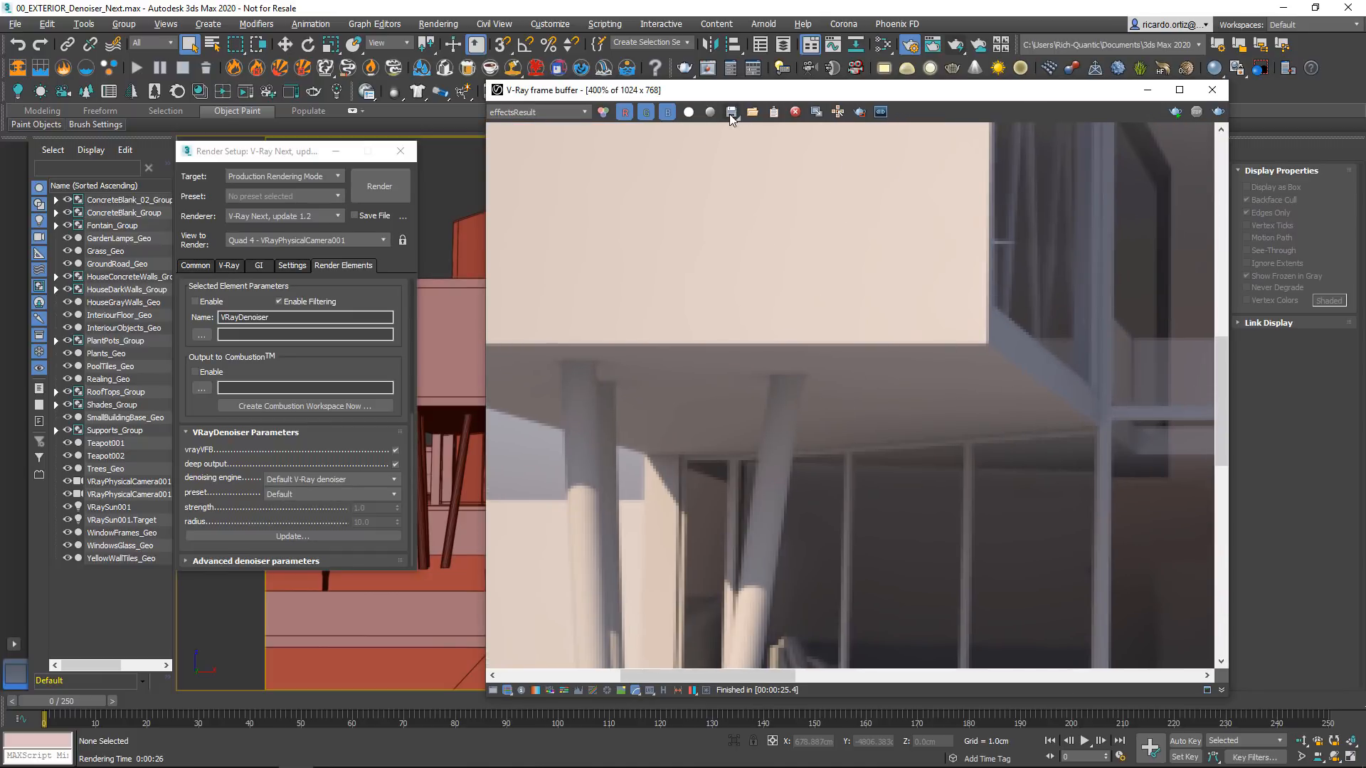
pyautogui.click(603, 112)
pyautogui.click(603, 112)
pyautogui.click(603, 112)
pyautogui.scroll(-4, 661, 268)
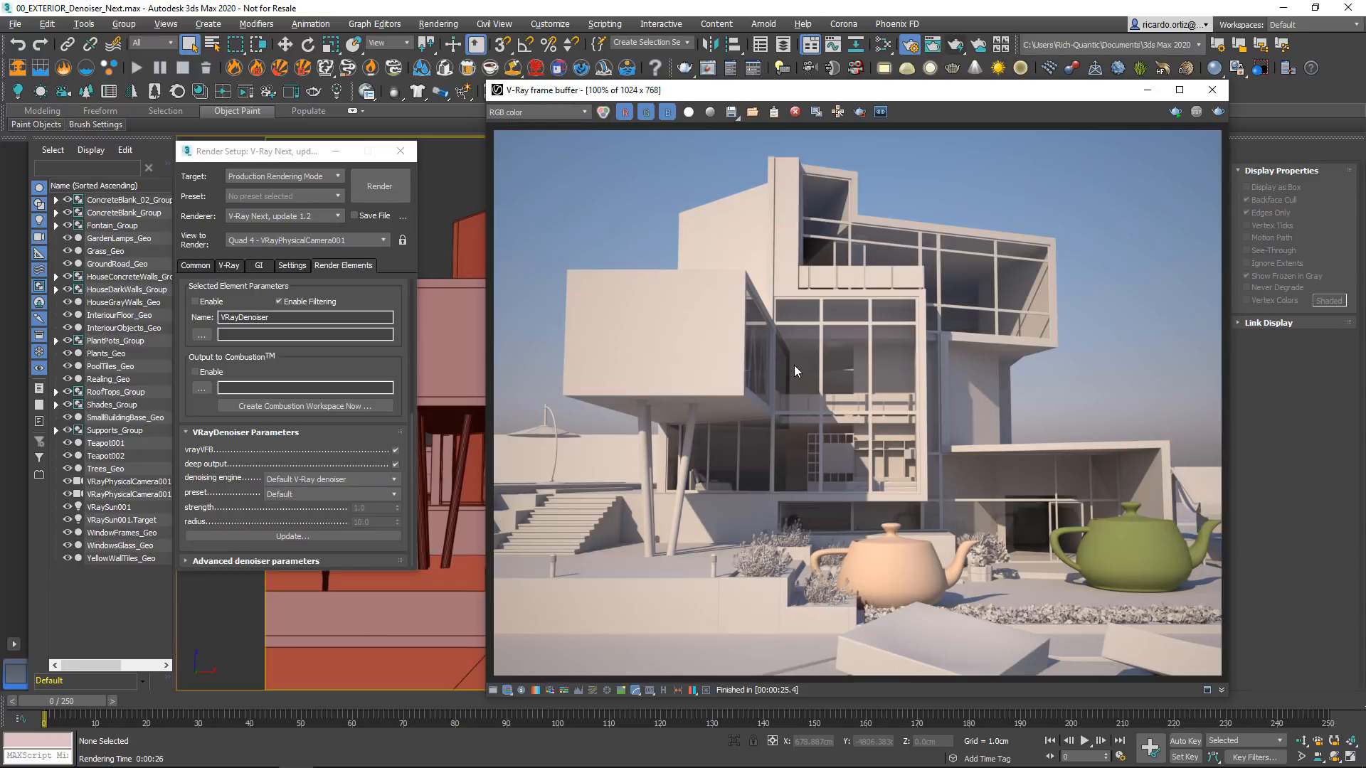
pyautogui.scroll(4, 637, 353)
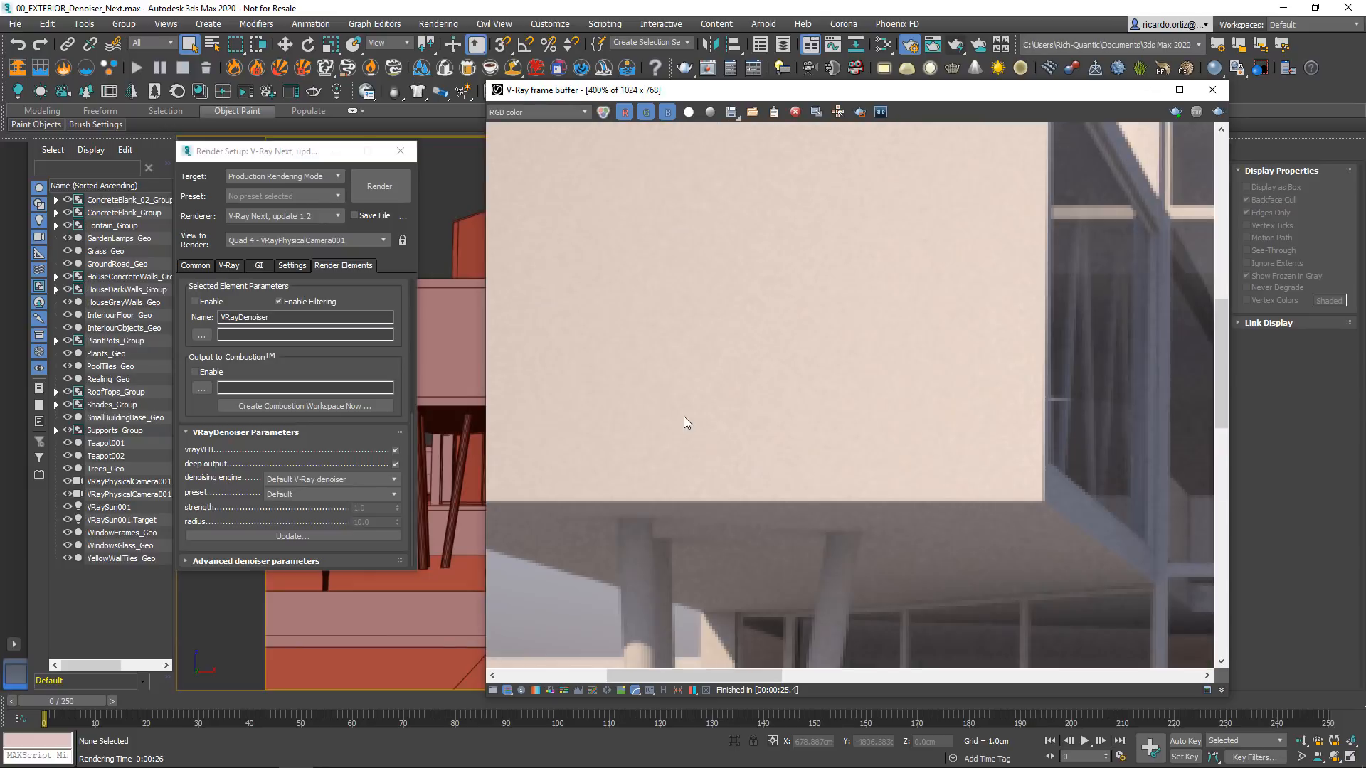
pyautogui.click(602, 113)
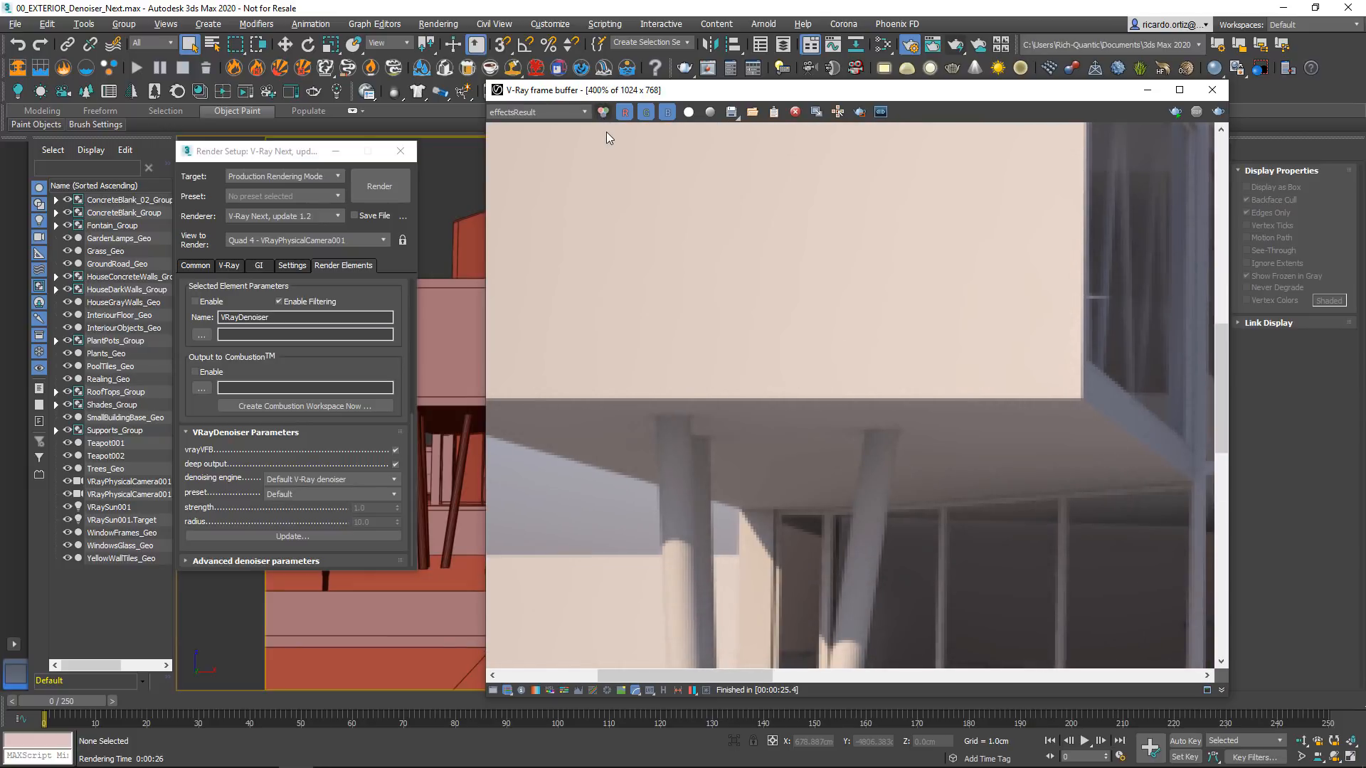
pyautogui.moveTo(826, 425); pyautogui.dragTo(796, 447, button='middle')
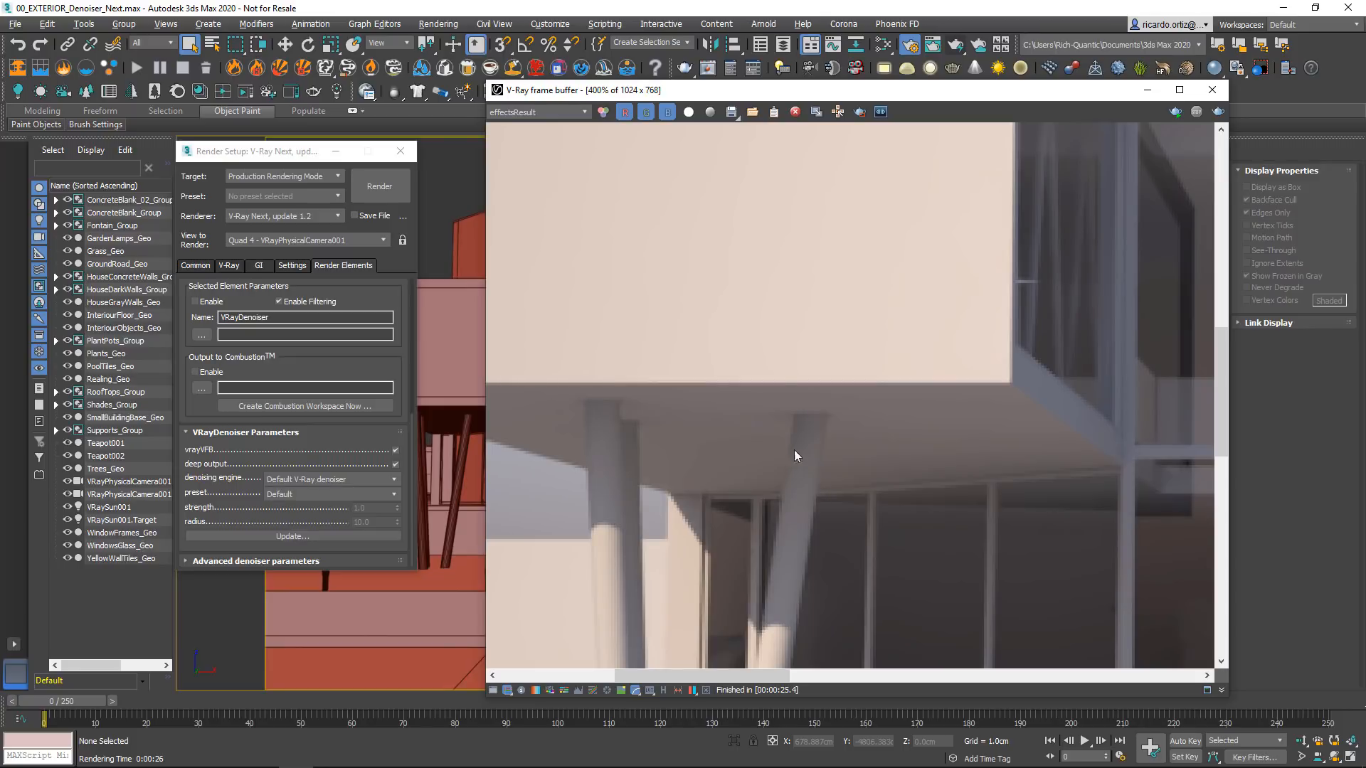
pyautogui.moveTo(769, 440); pyautogui.dragTo(797, 452, button='middle')
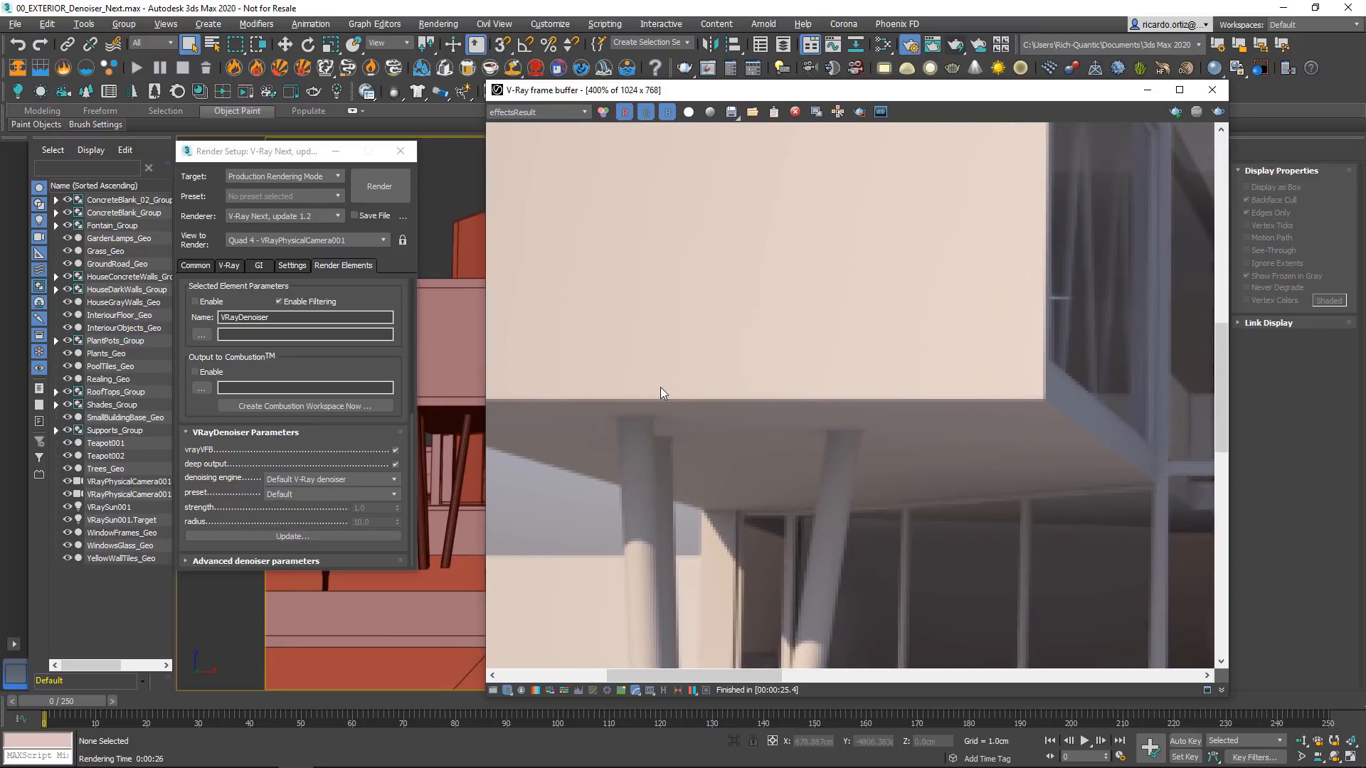
pyautogui.scroll(-2, 660, 387)
pyautogui.scroll(-2, 662, 386)
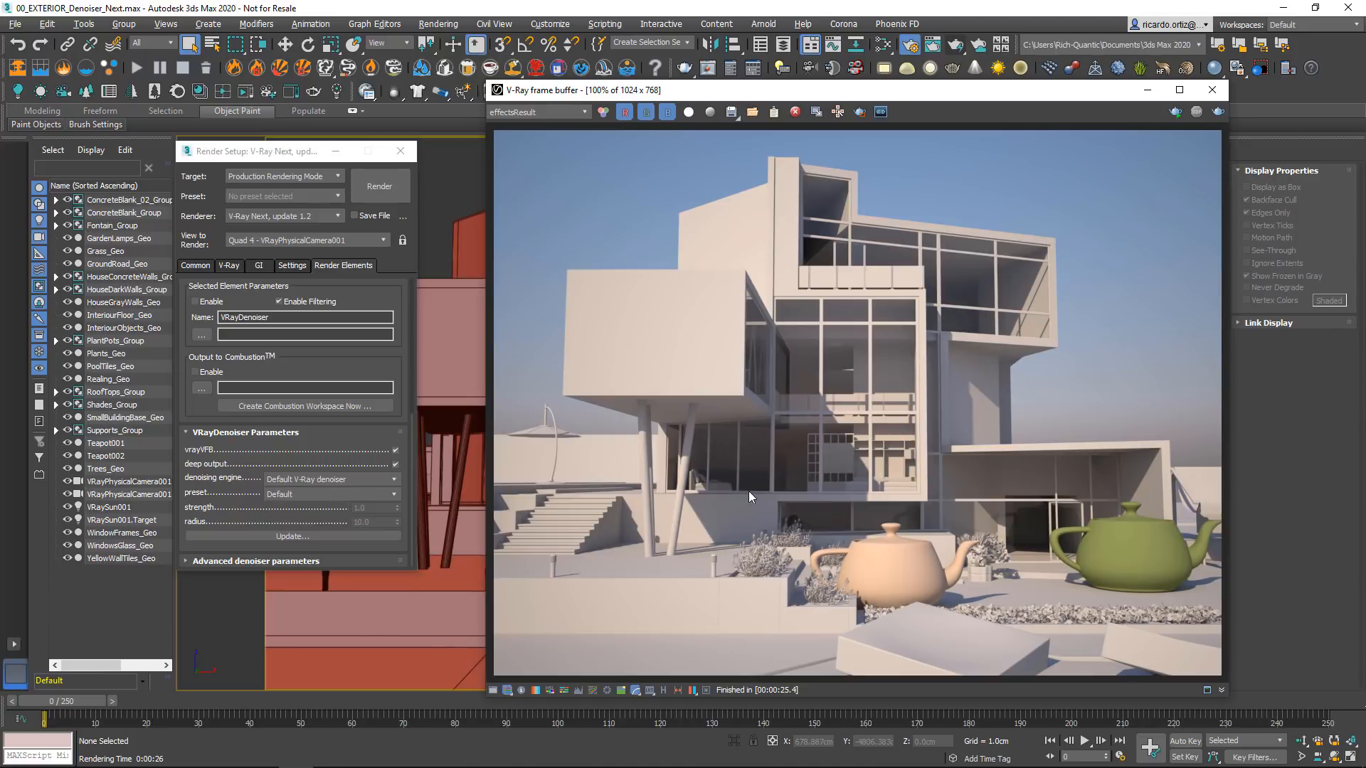
# Step: Compare the denoised and RGB color results on the interior behind the ground-floor windows
pyautogui.scroll(2, 812, 458)
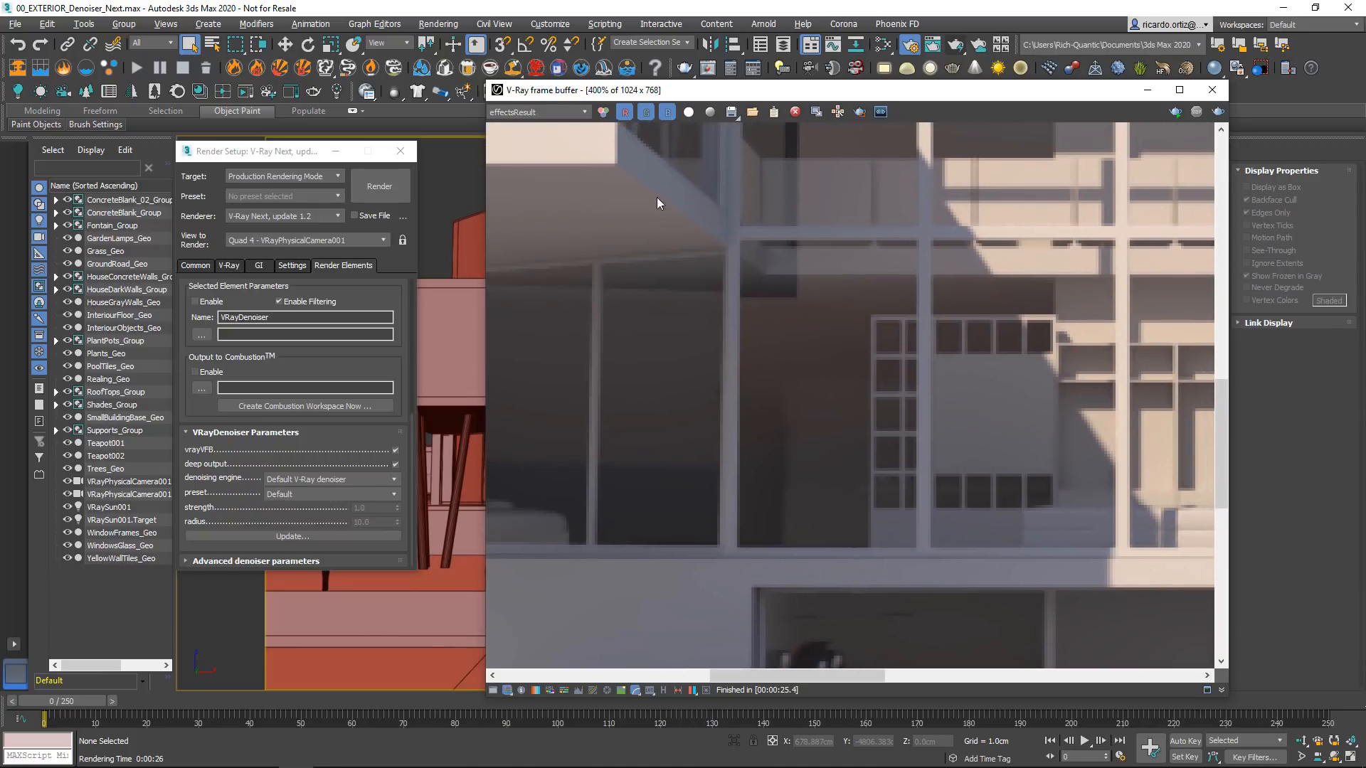
pyautogui.click(602, 112)
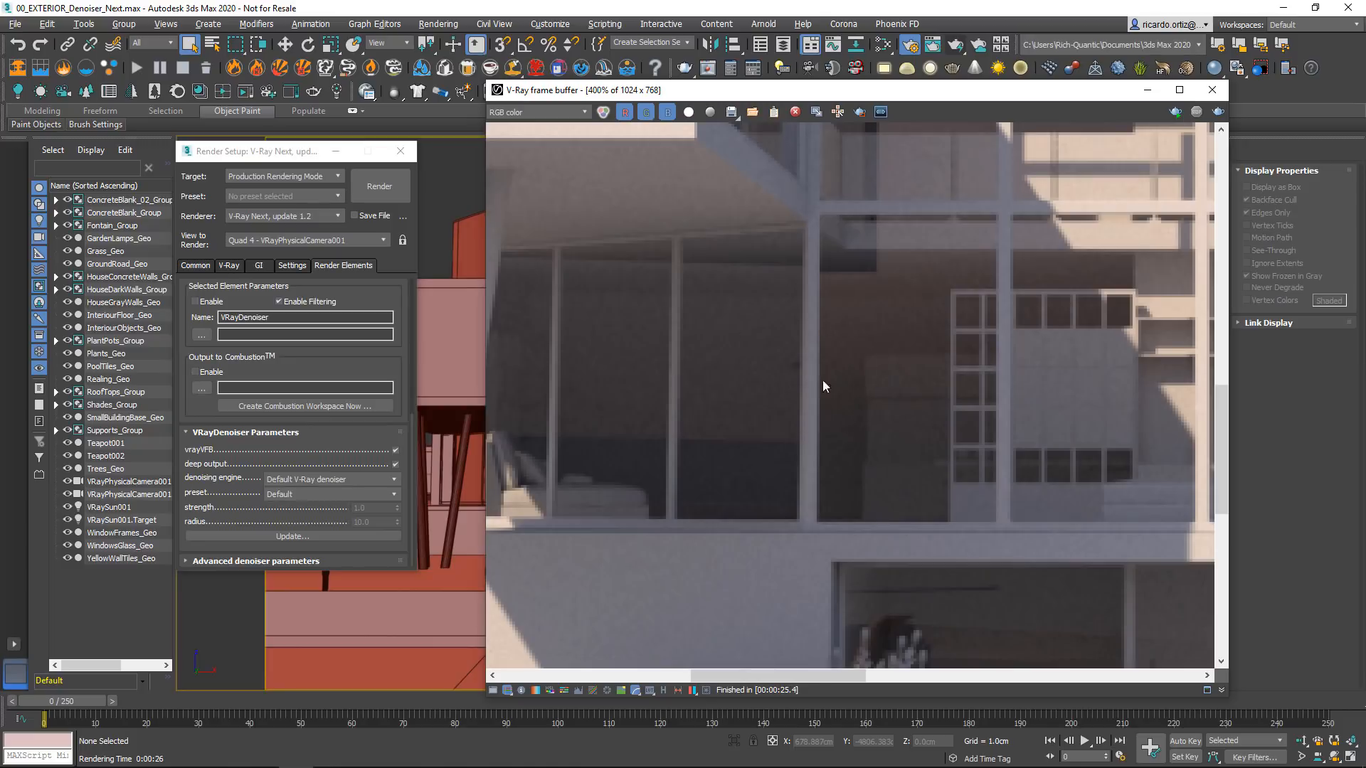
pyautogui.click(601, 113)
# Step: Display the worldNormals channel and examine how the window glass is recorded in it
pyautogui.click(569, 113)
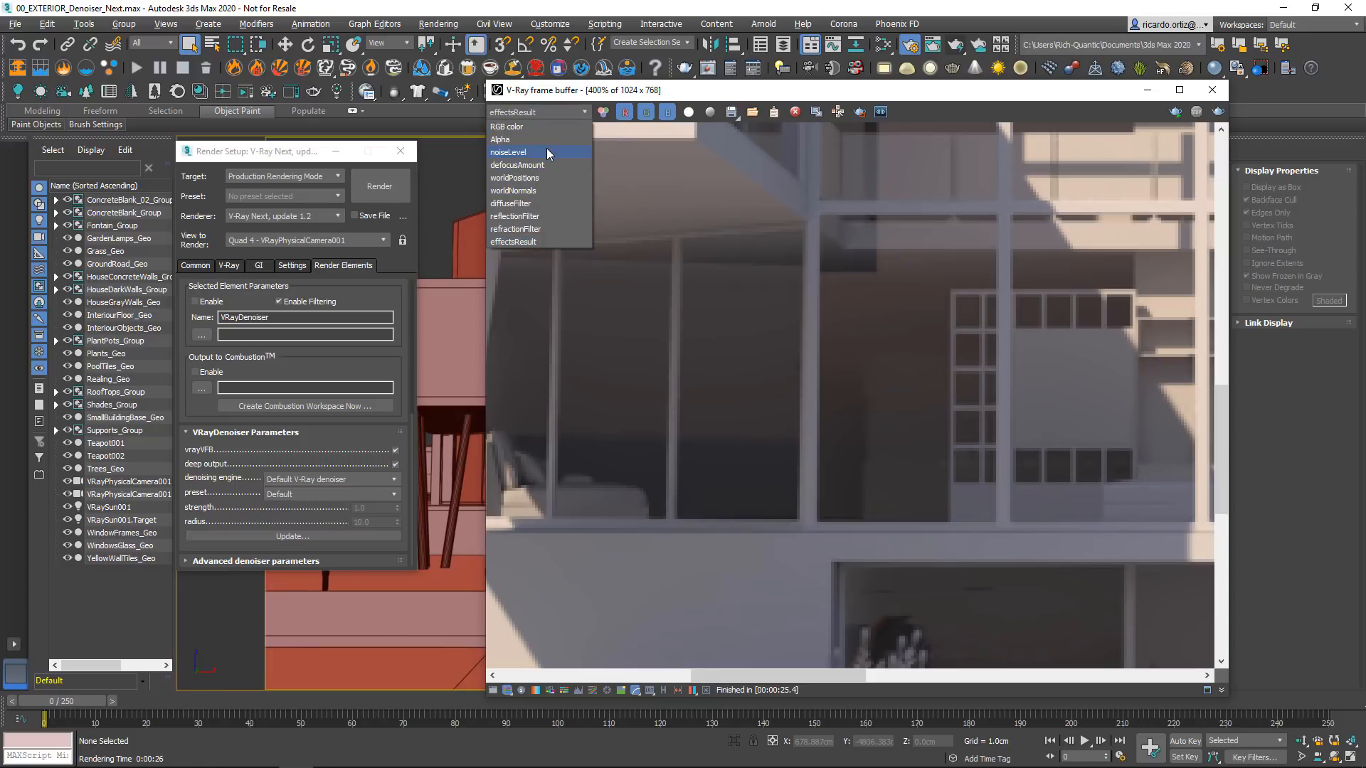
pyautogui.click(543, 191)
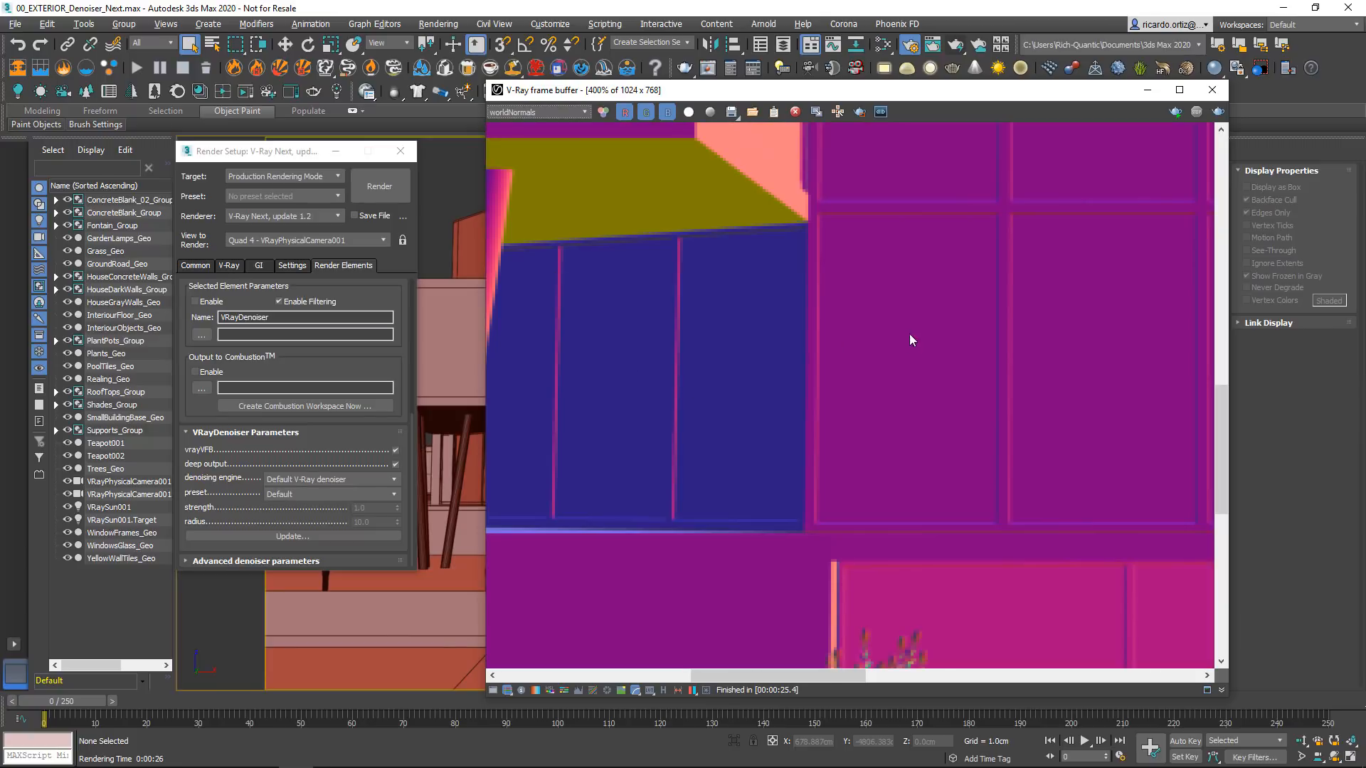
pyautogui.moveTo(909, 340); pyautogui.dragTo(939, 388, button='middle')
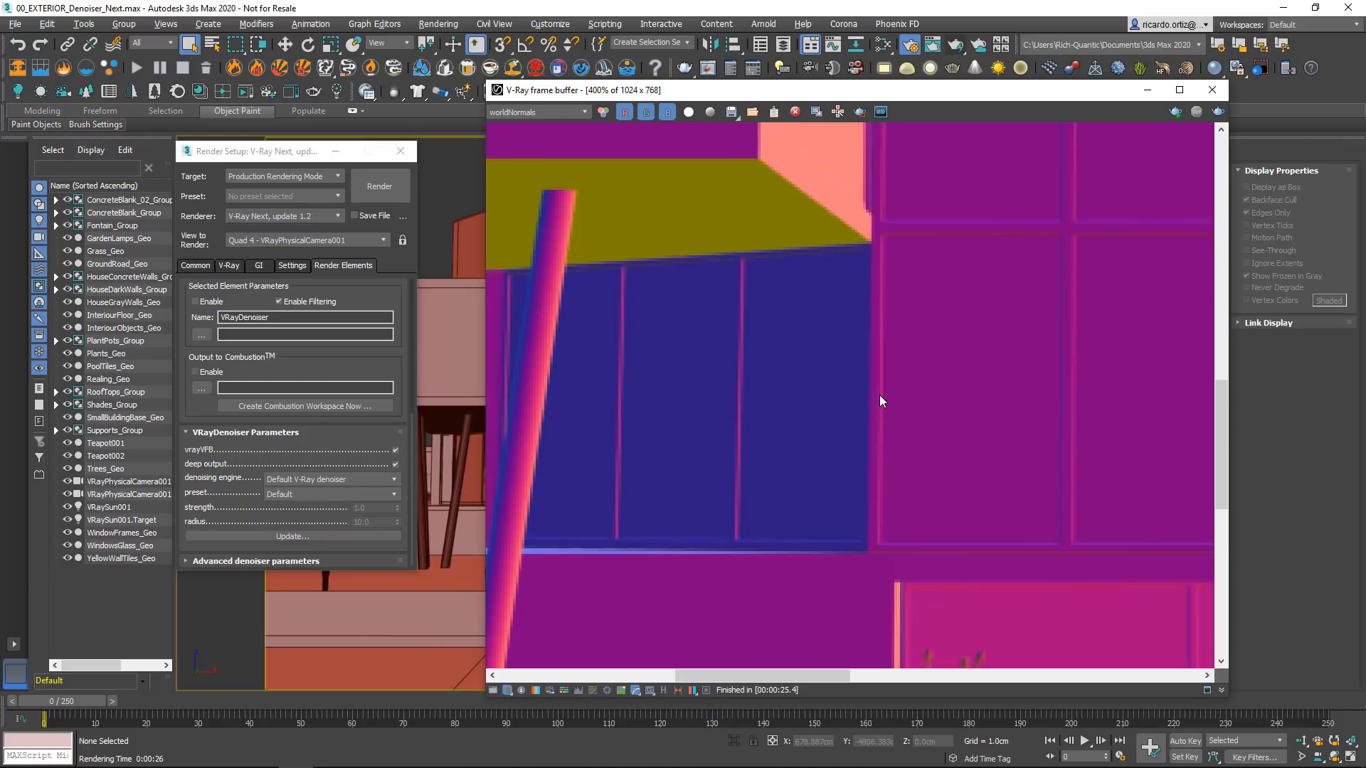
pyautogui.moveTo(862, 411); pyautogui.dragTo(835, 425, button='middle')
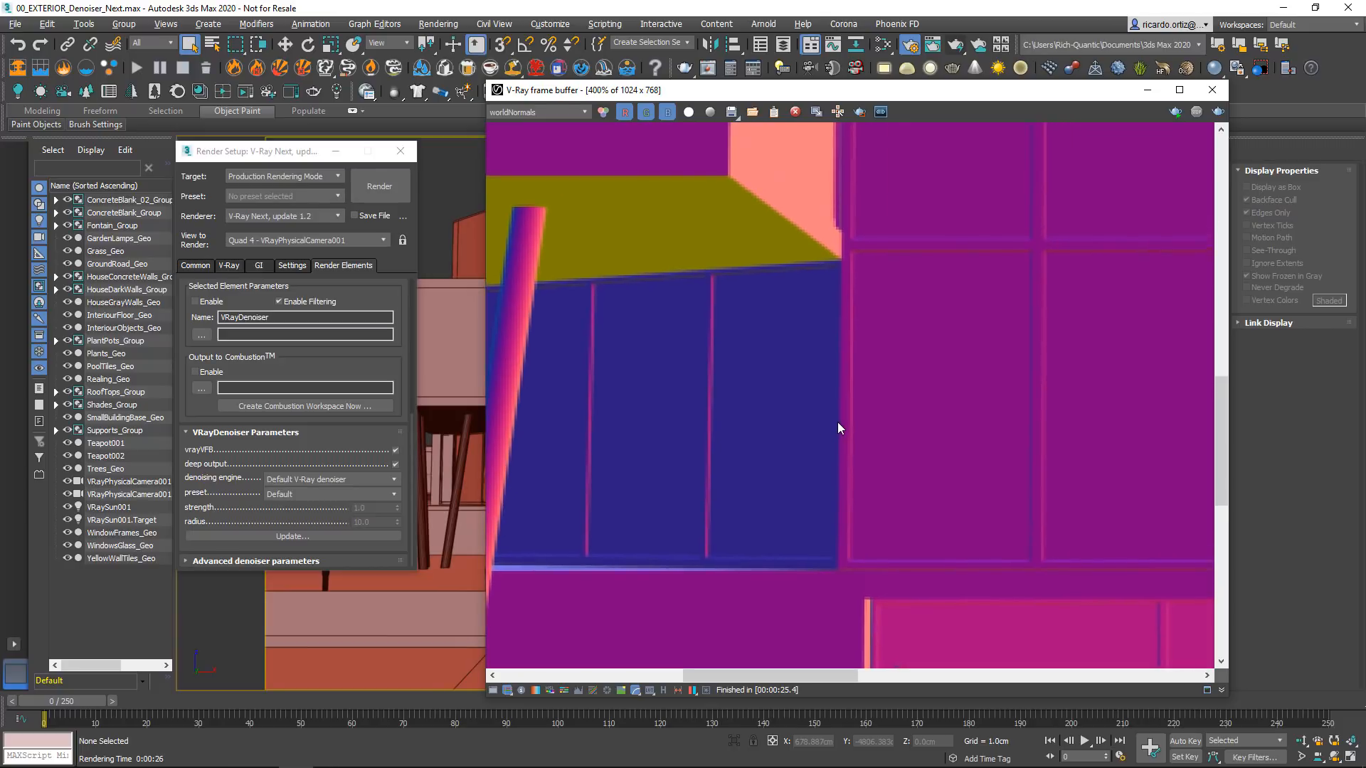
# Step: Set the refraction Affect channels option of the cristal VRayMtl to All channels in the Slate Material Editor and close the editor
pyautogui.click(883, 44)
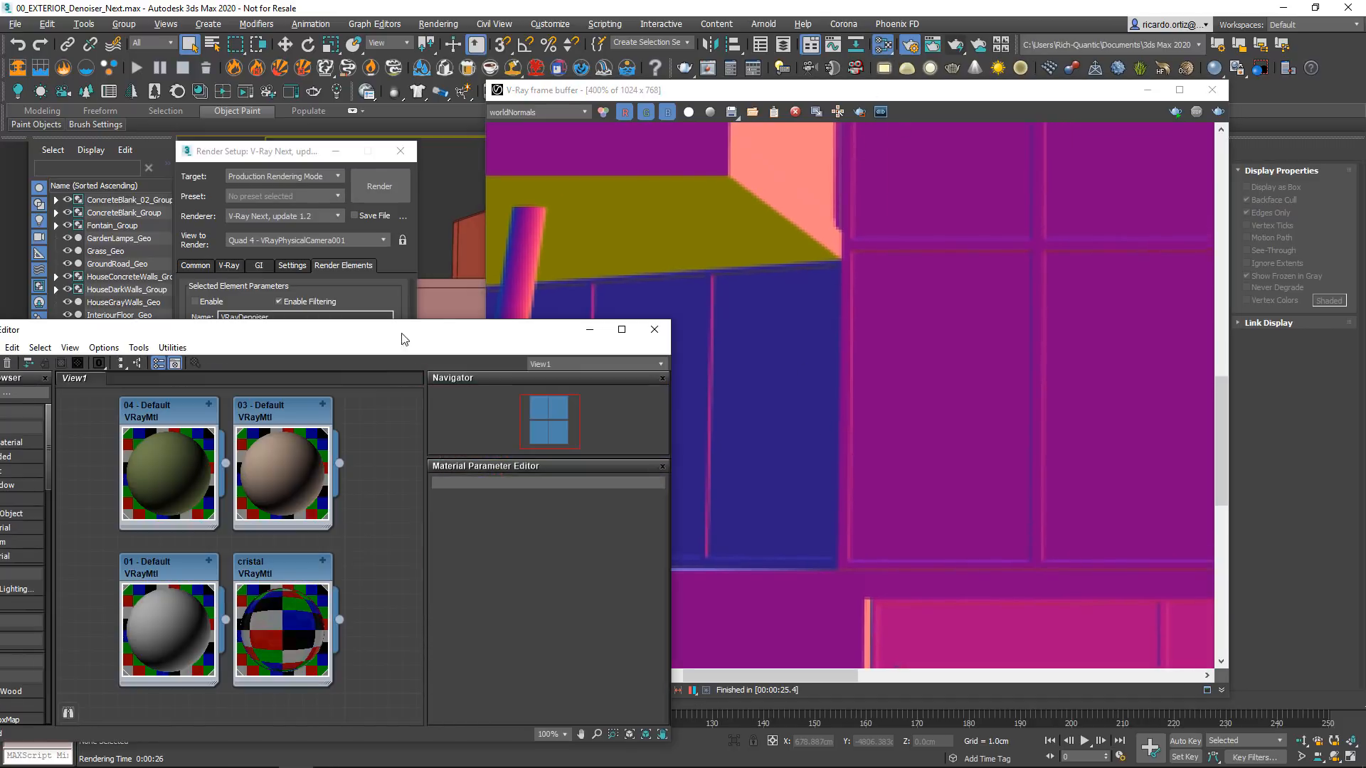
pyautogui.moveTo(391, 333); pyautogui.dragTo(494, 170)
pyautogui.doubleClick(382, 421)
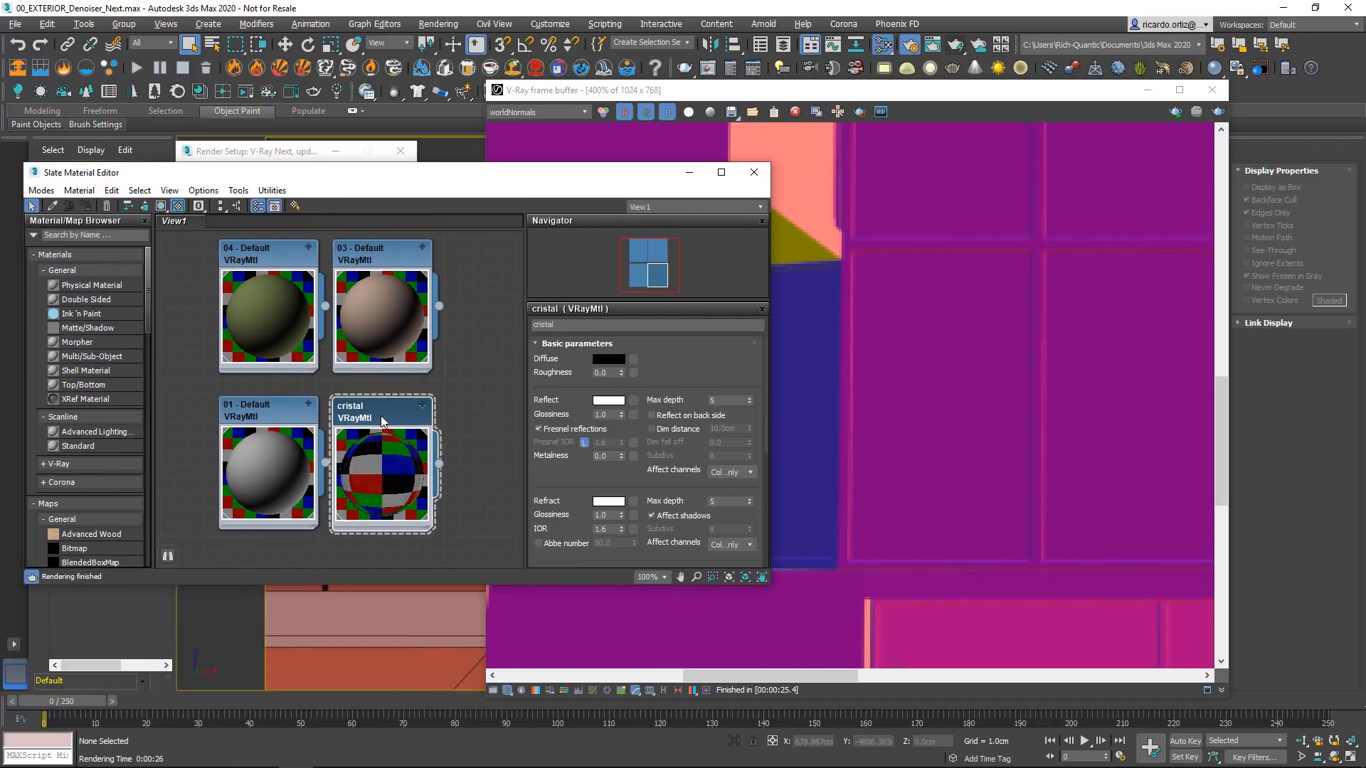
pyautogui.moveTo(559, 488); pyautogui.dragTo(547, 388)
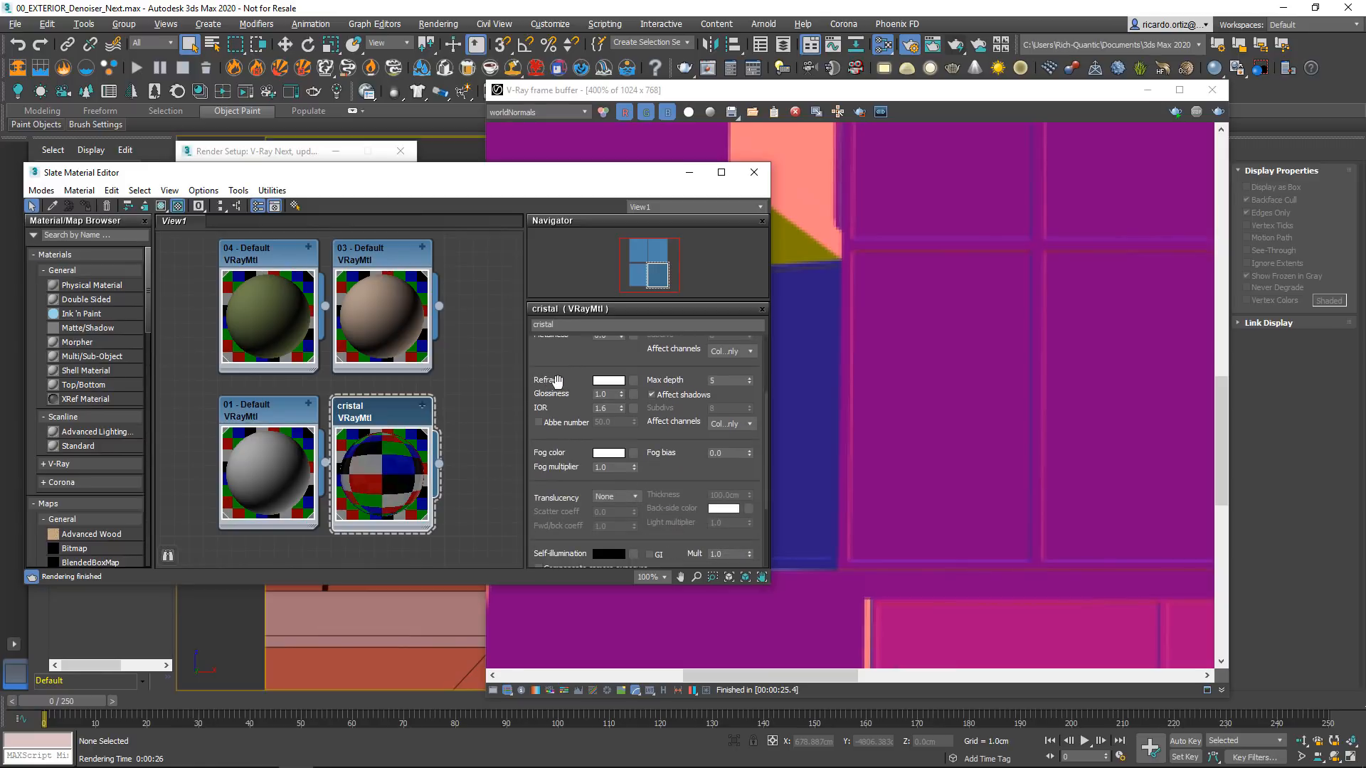
pyautogui.click(729, 425)
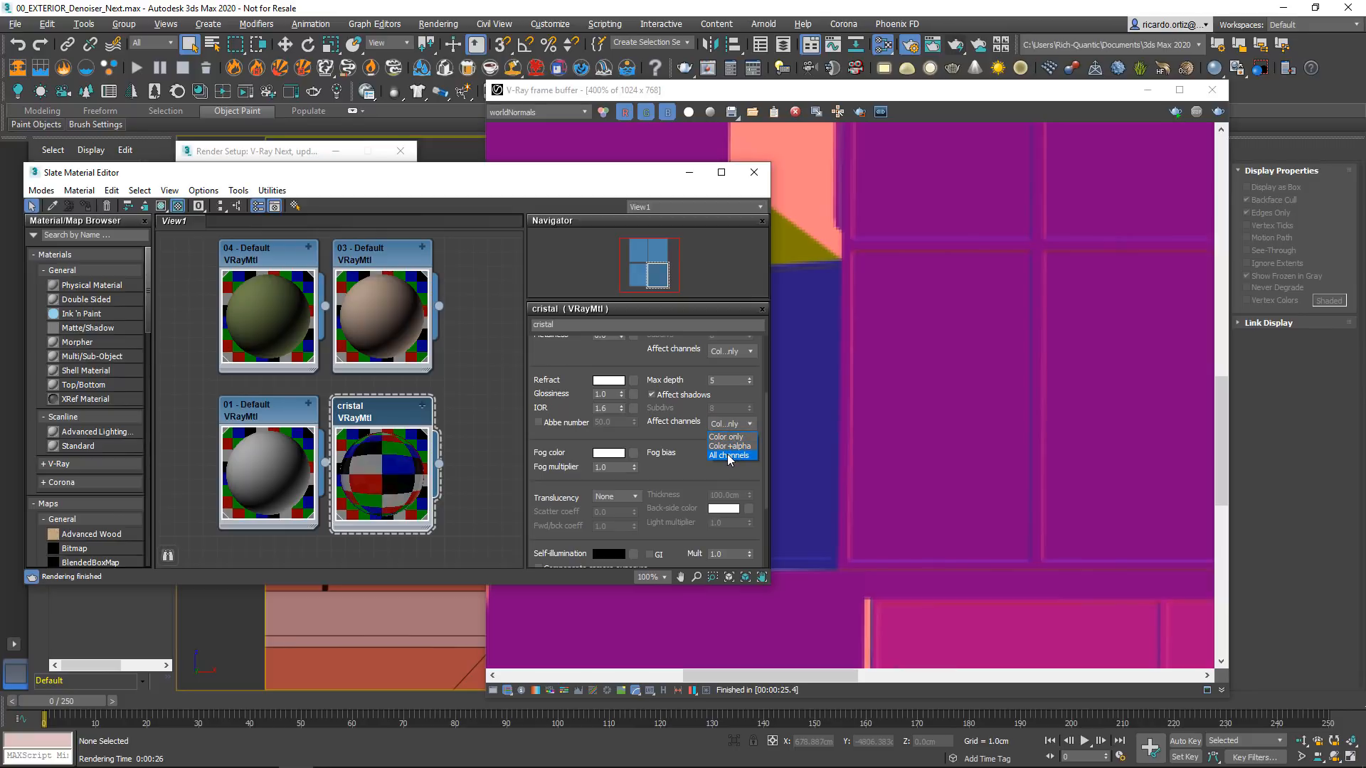
pyautogui.click(727, 456)
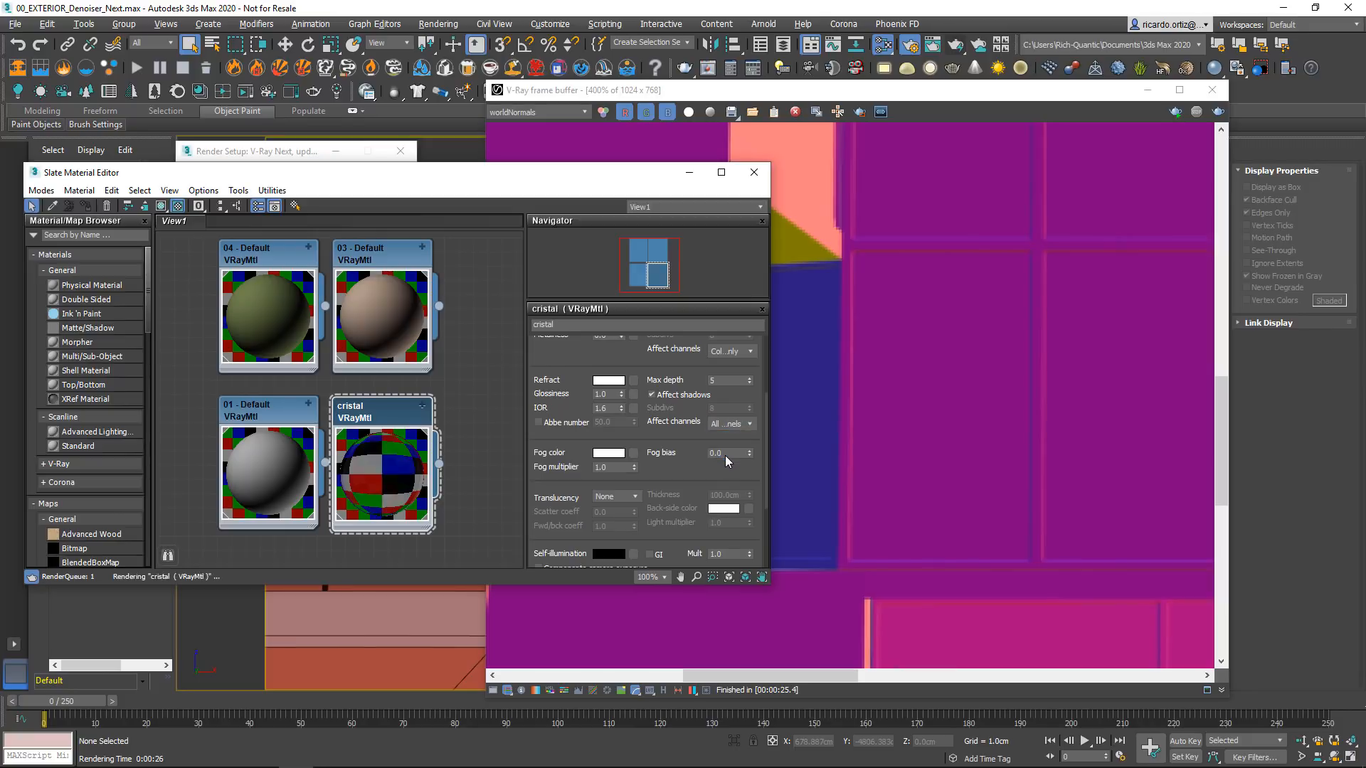
pyautogui.click(754, 171)
# Step: Switch back to RGB color, define a render region around the supports and lower windows, and render that region
pyautogui.click(536, 112)
pyautogui.click(519, 123)
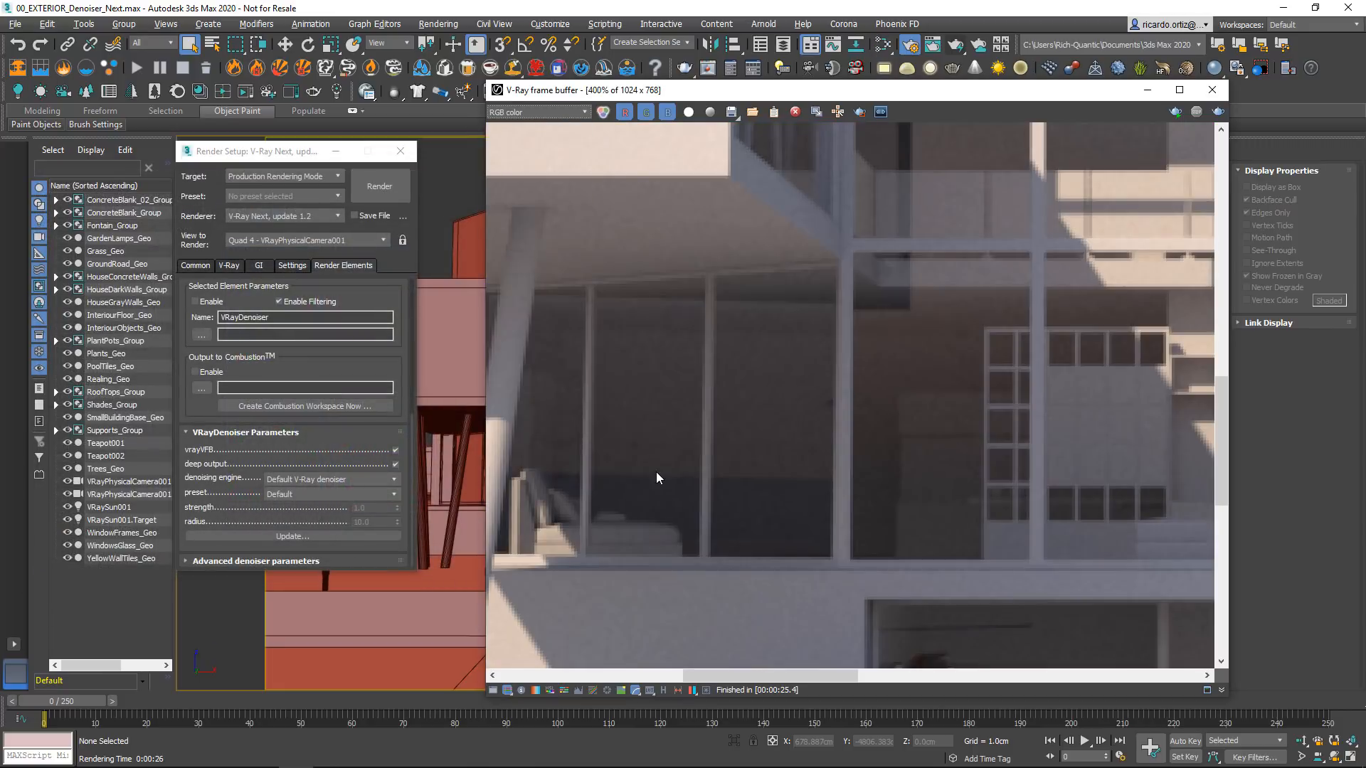
pyautogui.click(858, 115)
pyautogui.scroll(-1, 769, 352)
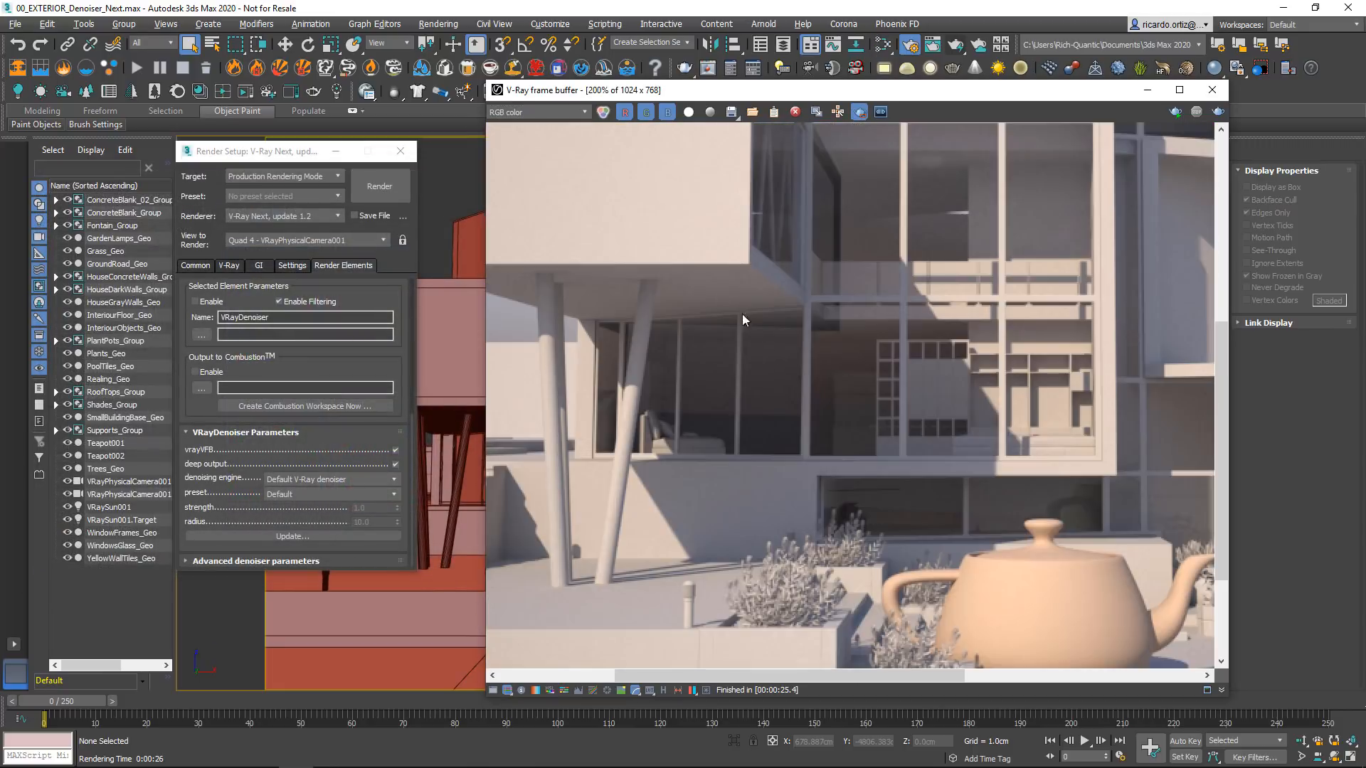
pyautogui.moveTo(535, 194); pyautogui.dragTo(1008, 527)
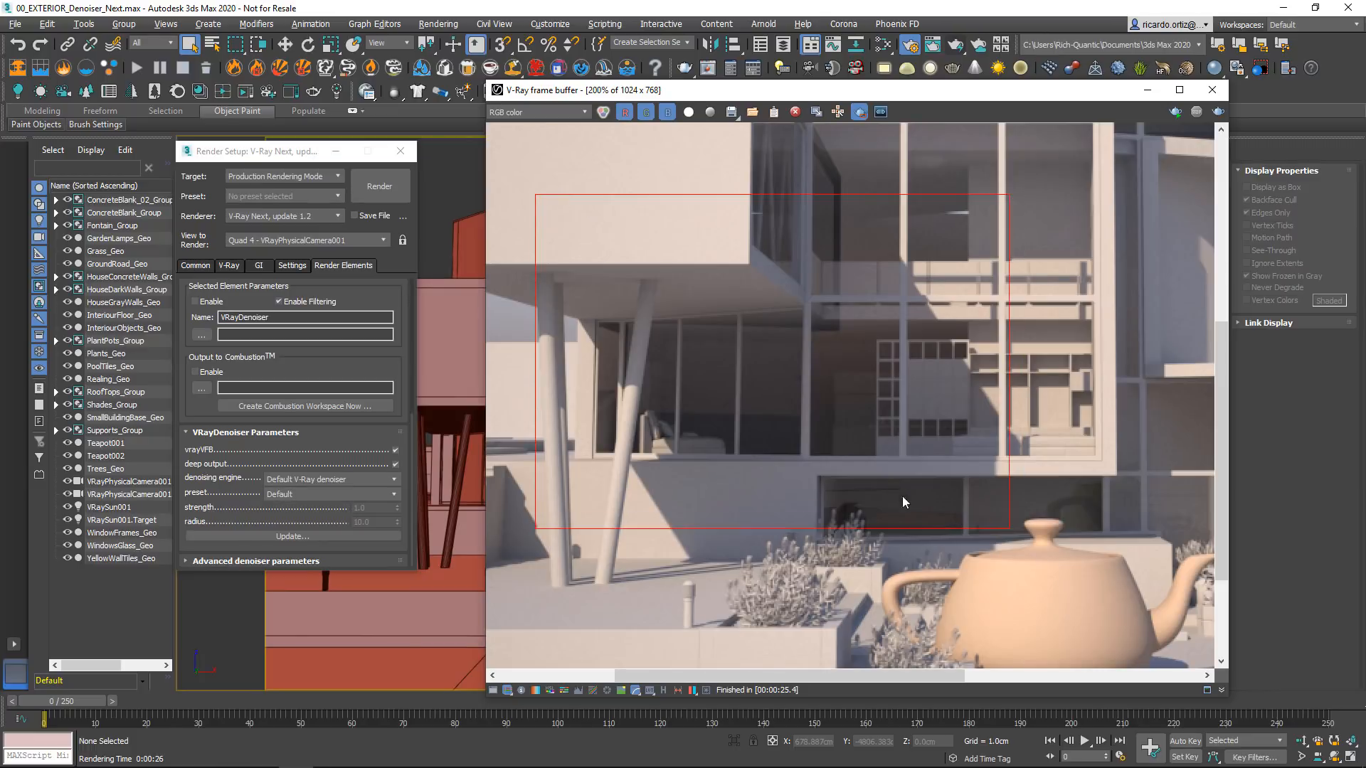
pyautogui.moveTo(731, 441); pyautogui.dragTo(761, 452, button='middle')
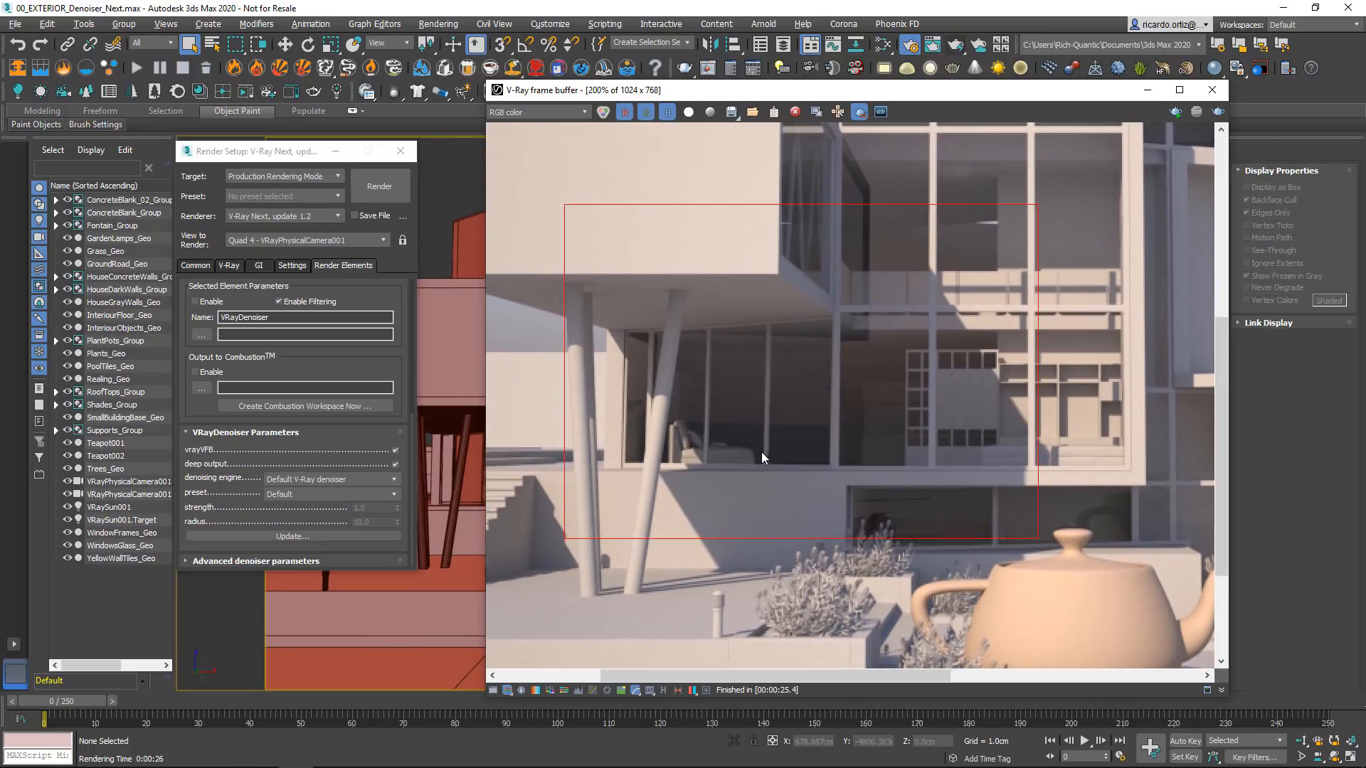
pyautogui.click(1217, 114)
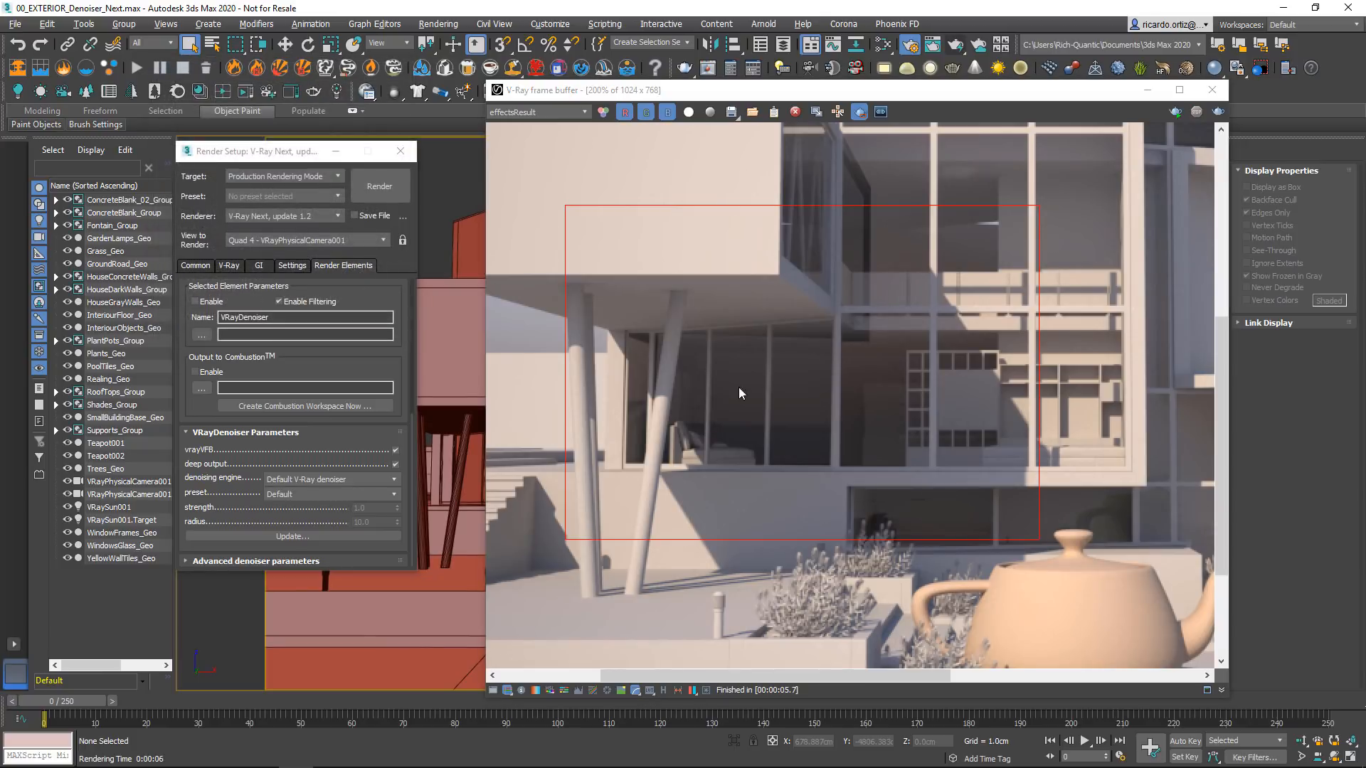
# Step: Compare the denoised and RGB color results in the rendered region and examine the glass areas in the worldNormals channel
pyautogui.scroll(3, 780, 424)
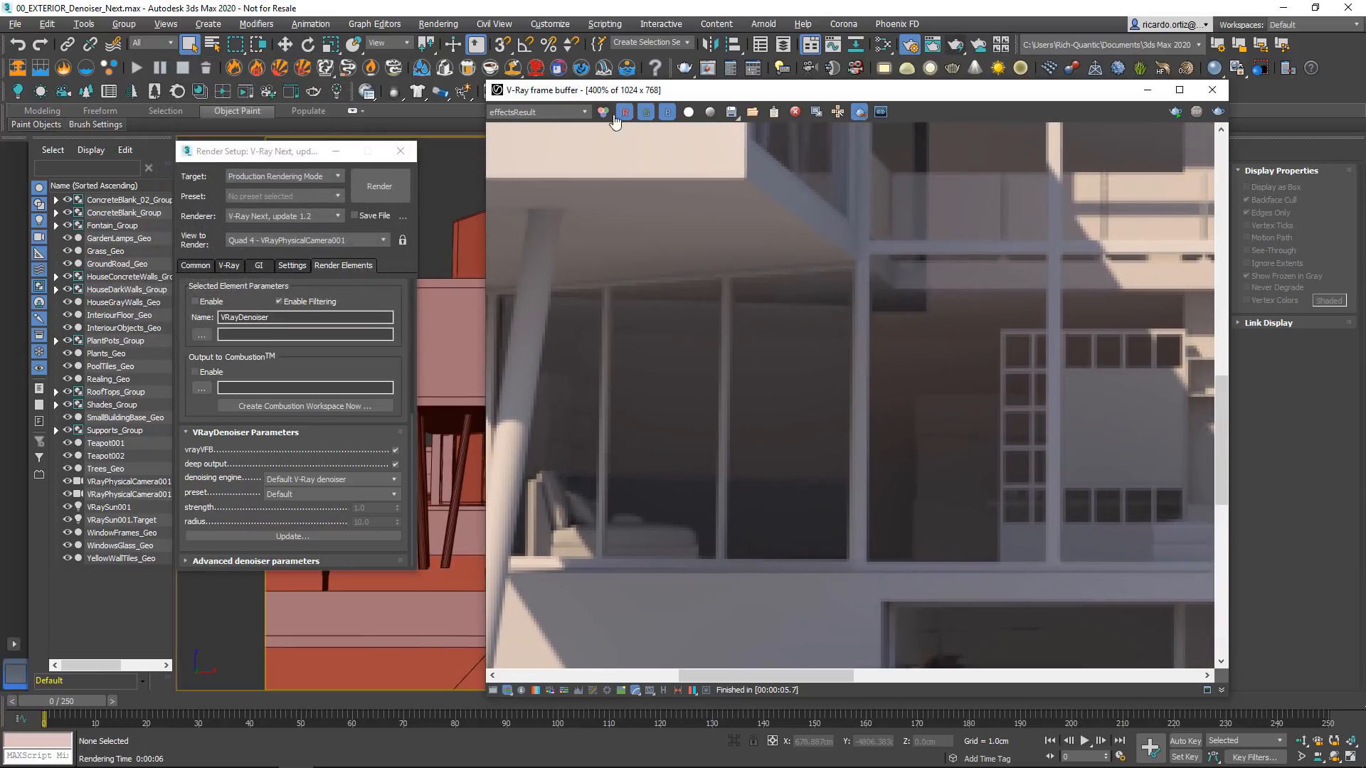
pyautogui.click(603, 113)
pyautogui.click(603, 112)
pyautogui.click(579, 112)
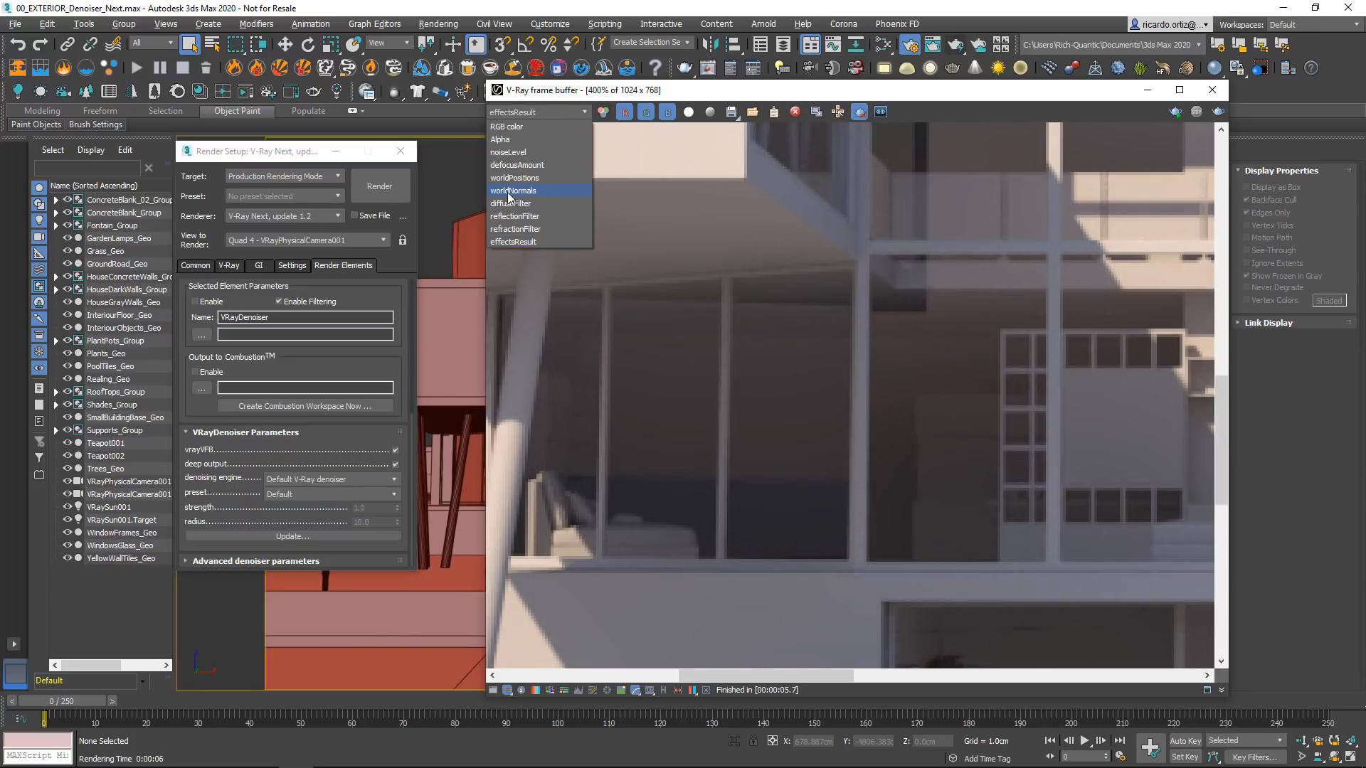
pyautogui.click(530, 190)
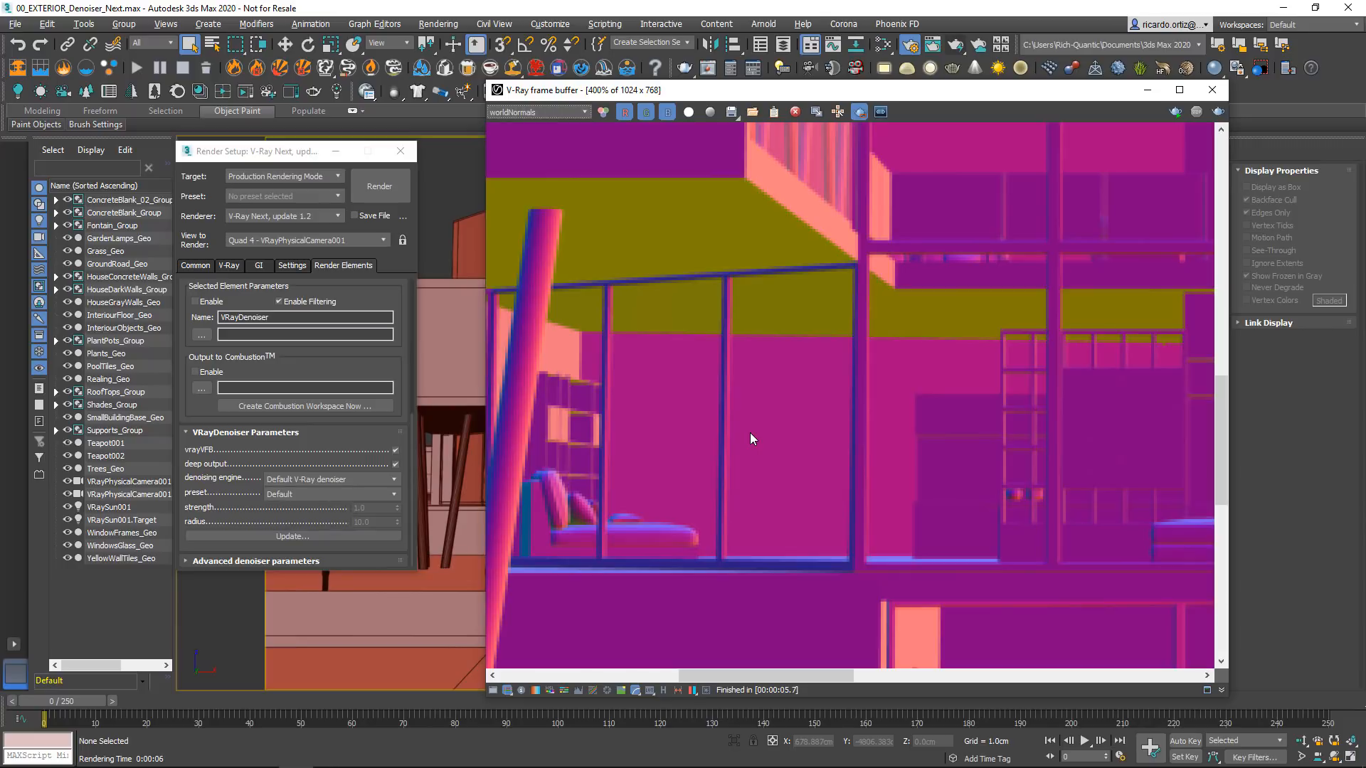
pyautogui.scroll(-2, 744, 462)
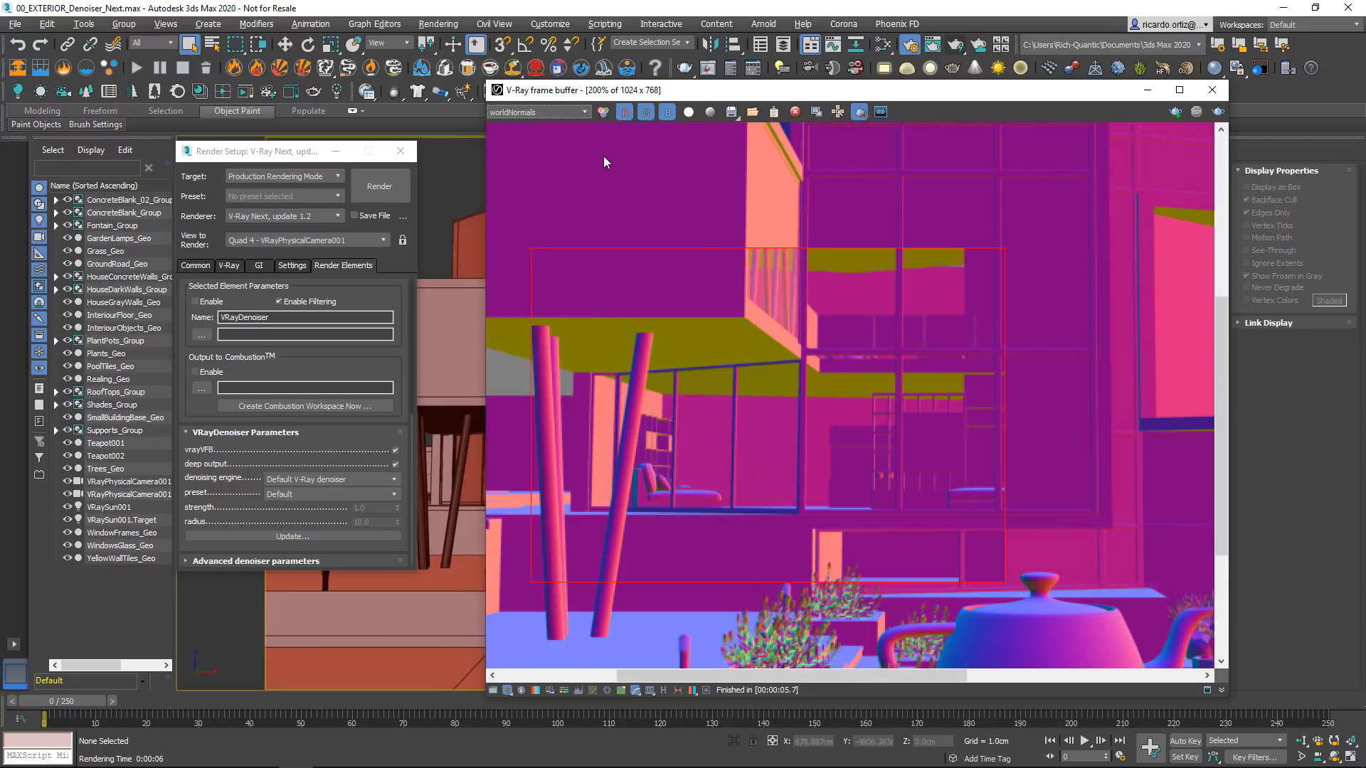
# Step: Return the frame buffer to RGB color, turn off region rendering, and move the frame buffer window closer to the render settings
pyautogui.click(565, 114)
pyautogui.click(557, 126)
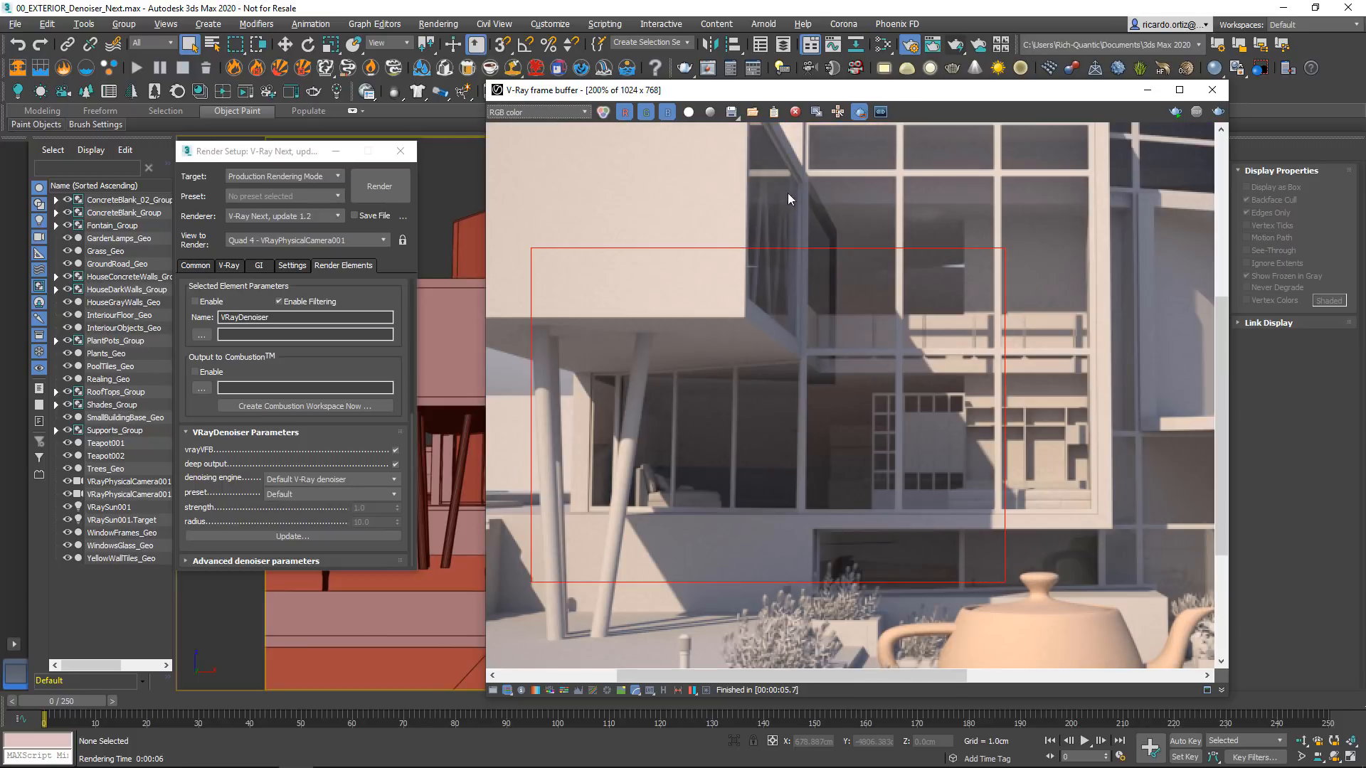
pyautogui.click(857, 114)
pyautogui.scroll(-2, 821, 353)
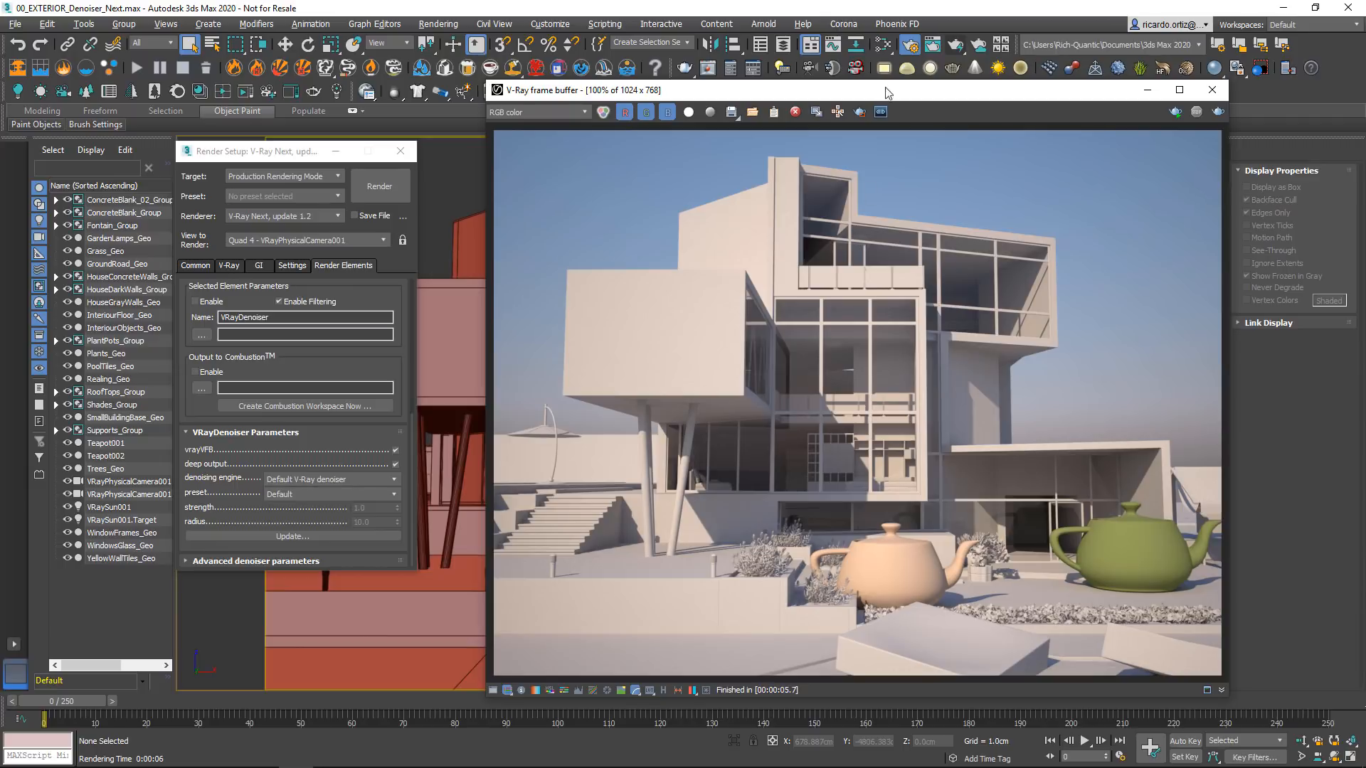
pyautogui.moveTo(842, 95); pyautogui.dragTo(807, 109)
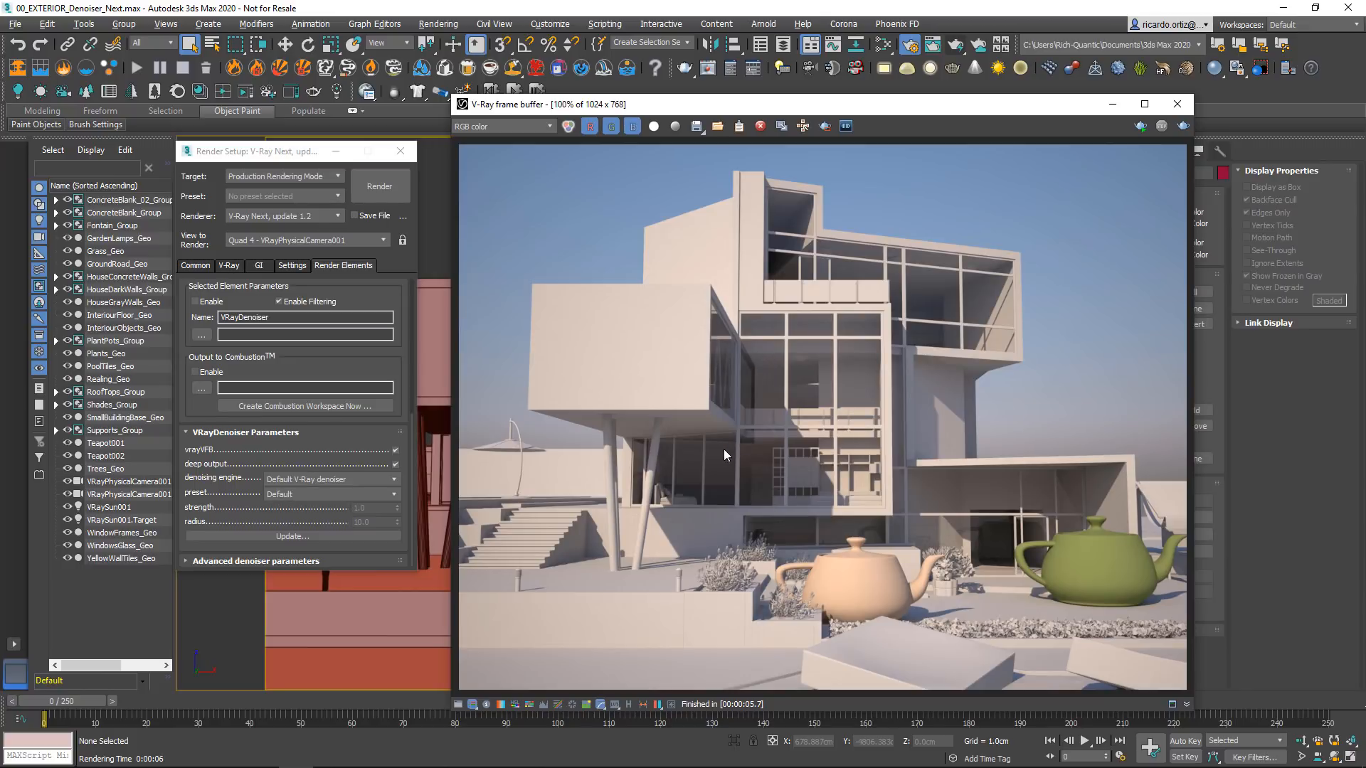
# Step: Close the render settings and reposition the V-Ray frame buffer over the viewport
pyautogui.click(401, 151)
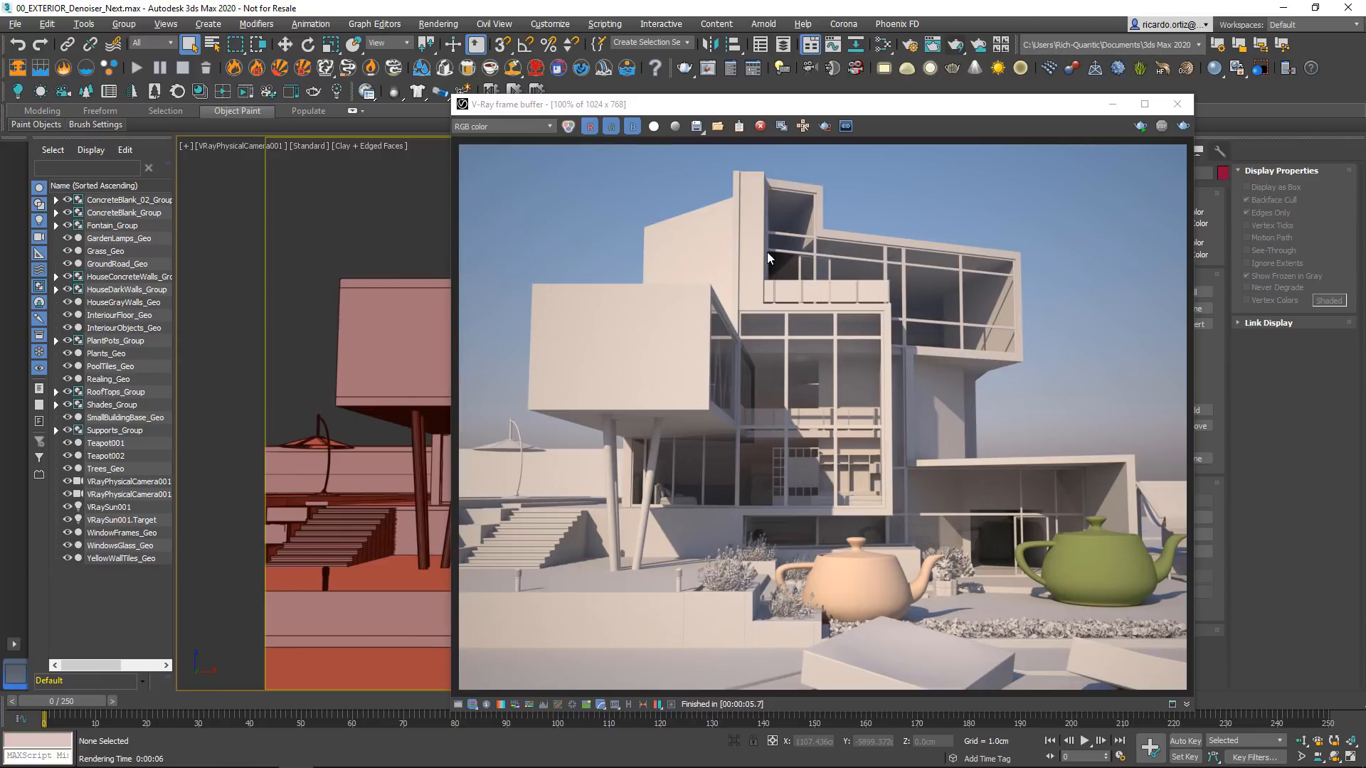
pyautogui.moveTo(808, 110); pyautogui.dragTo(583, 127)
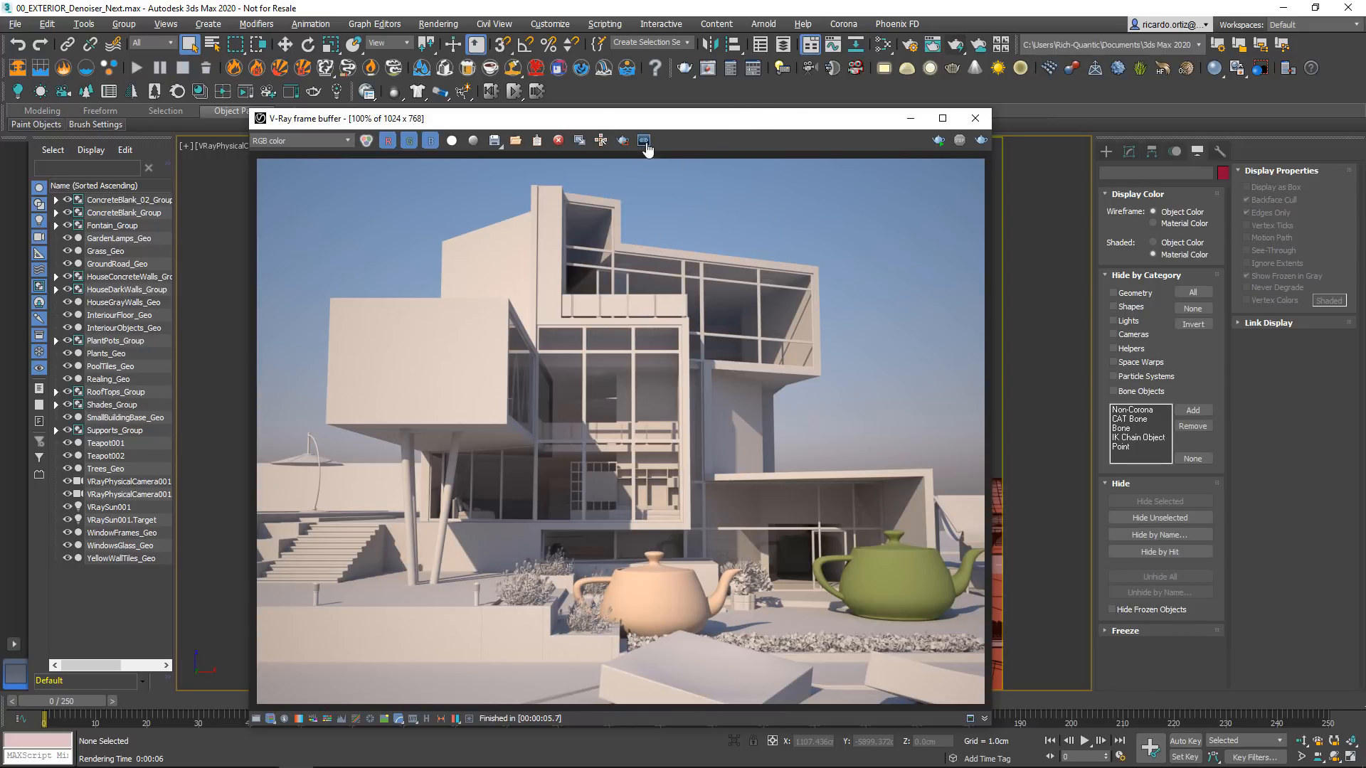
pyautogui.moveTo(657, 125); pyautogui.dragTo(791, 122)
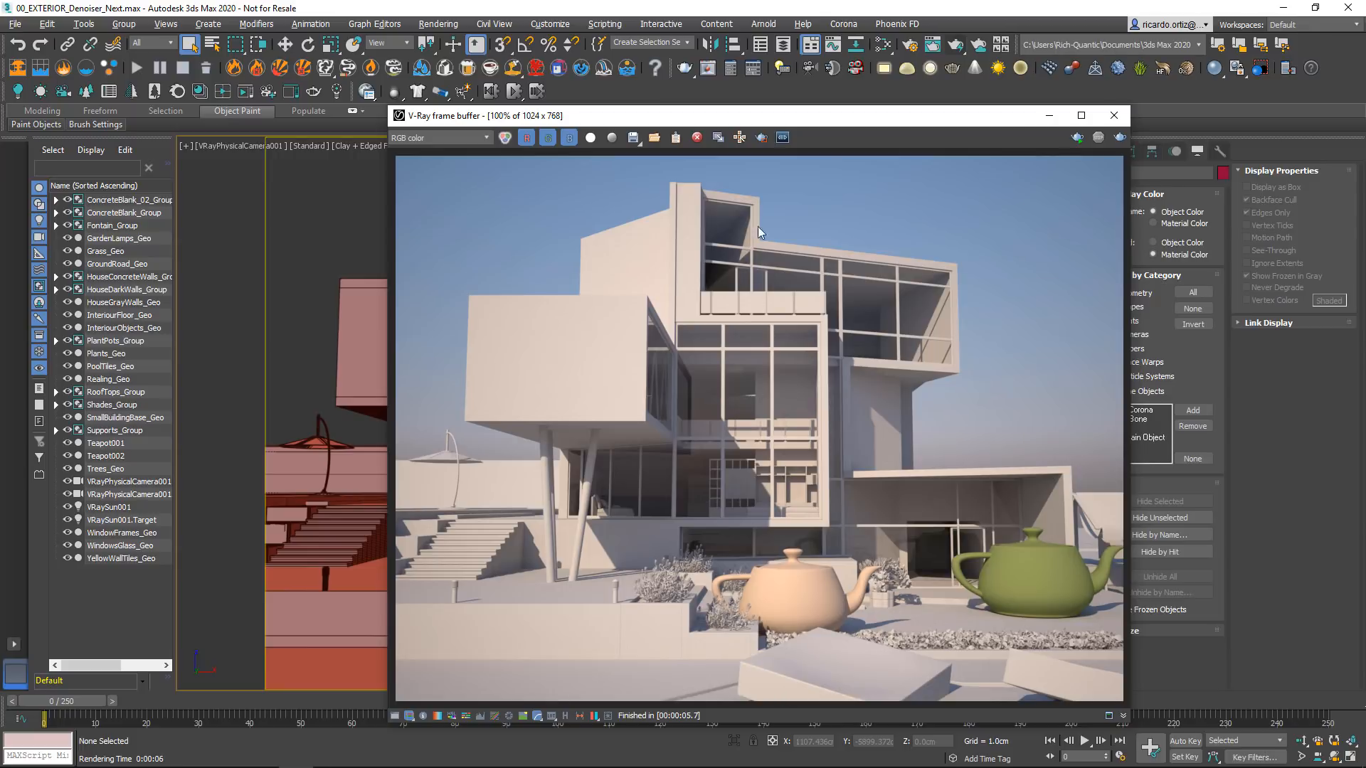
pyautogui.moveTo(640, 115); pyautogui.dragTo(618, 81)
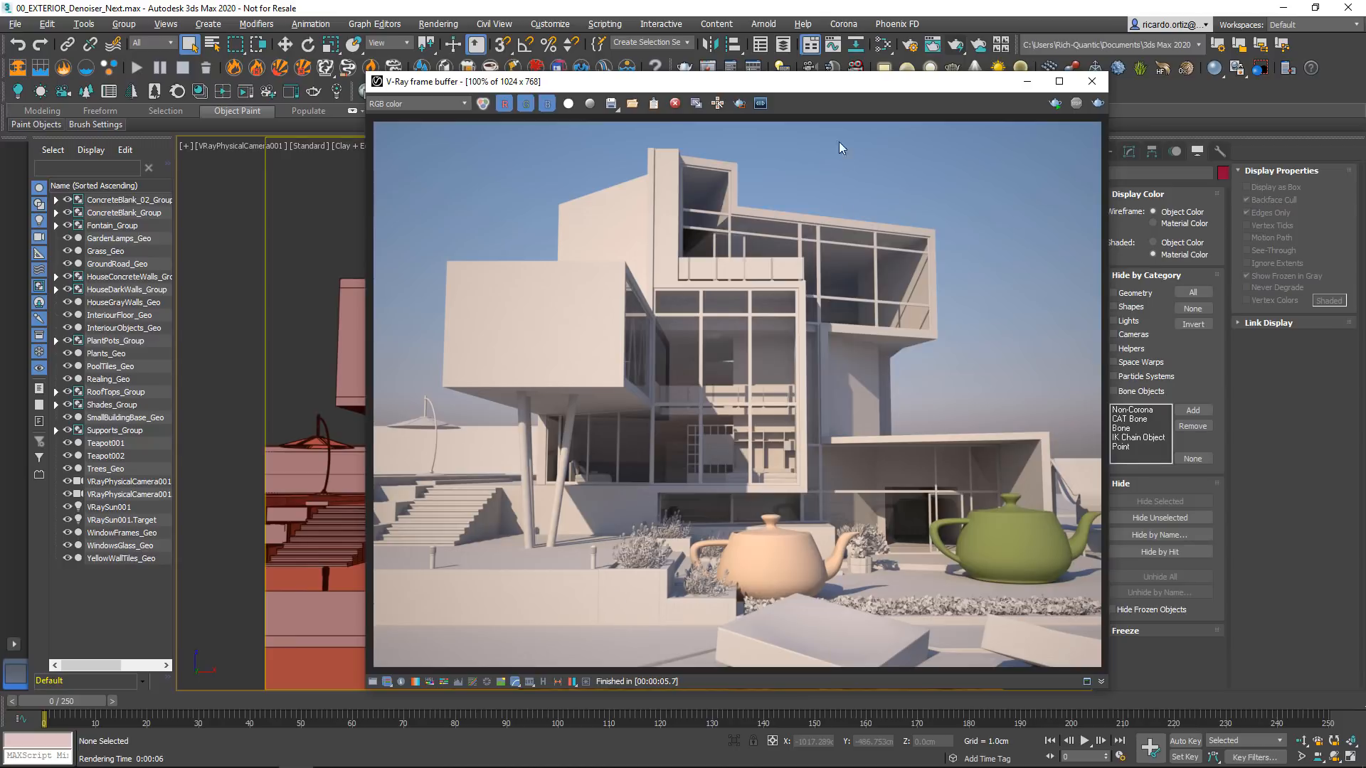
# Step: Set the VRayDenoiser element's advanced mode to Only generate render elements and render the camera view again
pyautogui.click(909, 45)
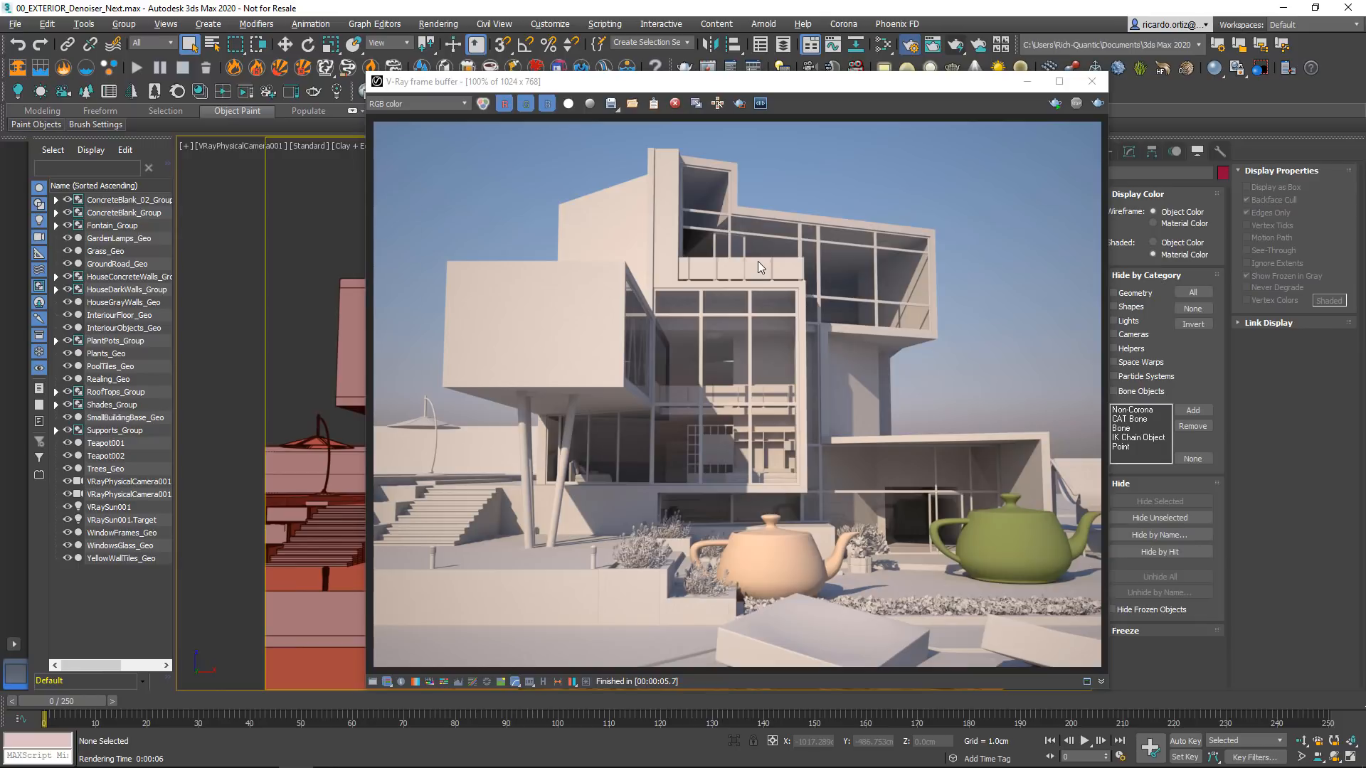
pyautogui.click(326, 266)
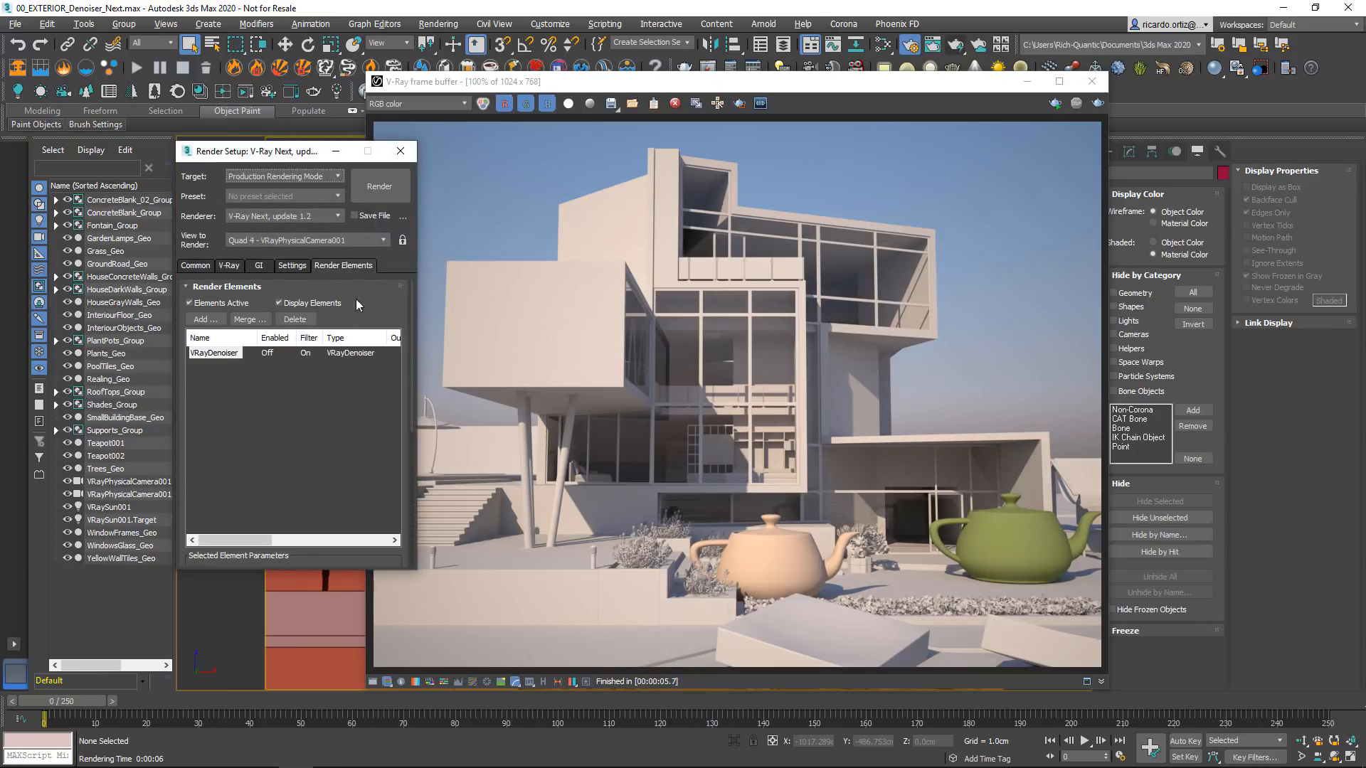
pyautogui.scroll(-5, 402, 376)
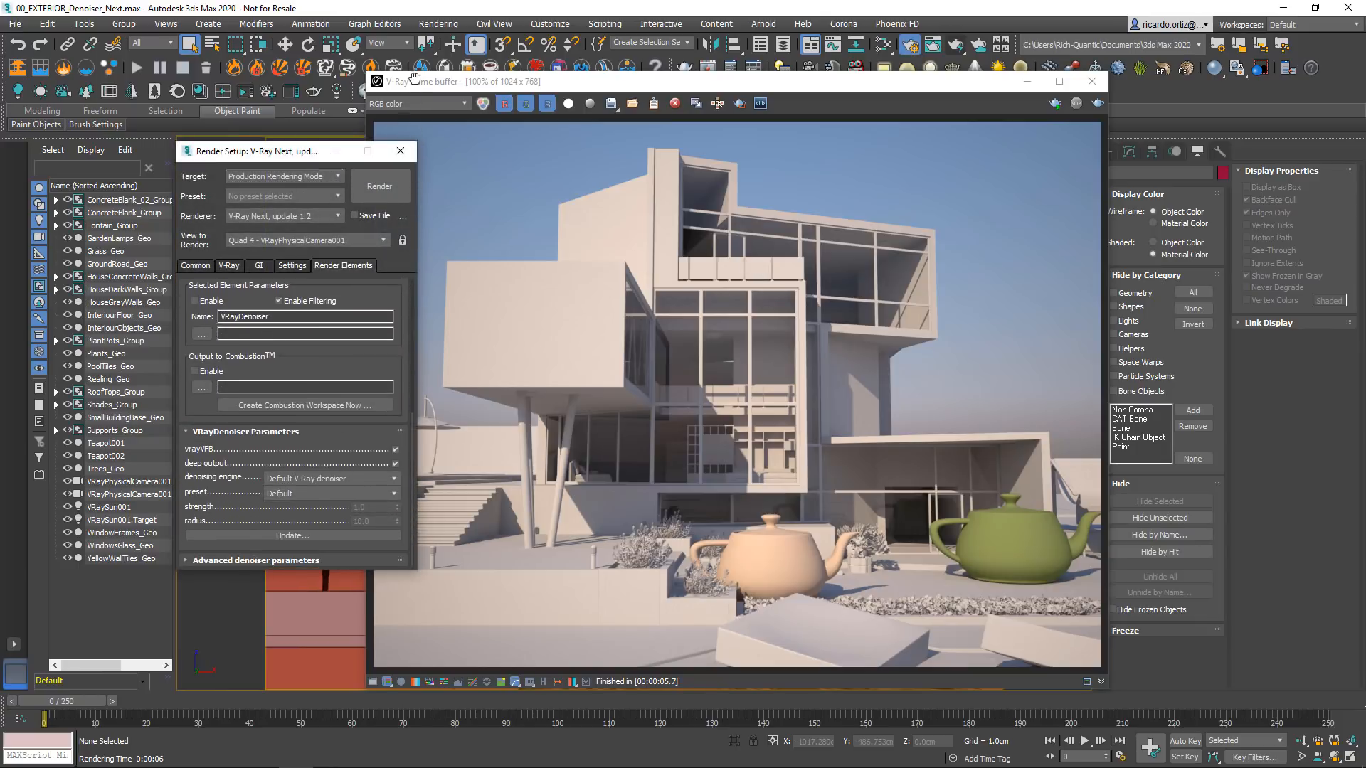
pyautogui.click(213, 560)
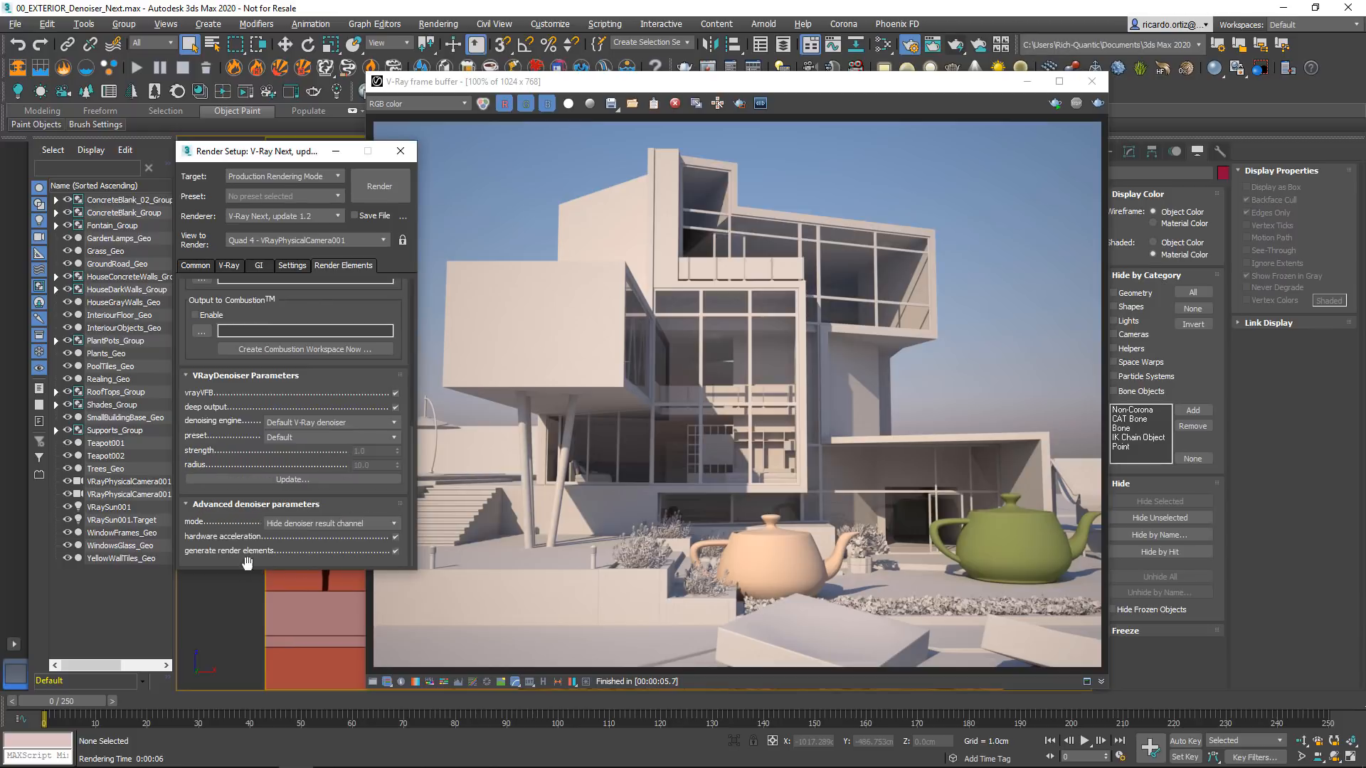
pyautogui.moveTo(285, 151); pyautogui.dragTo(327, 102)
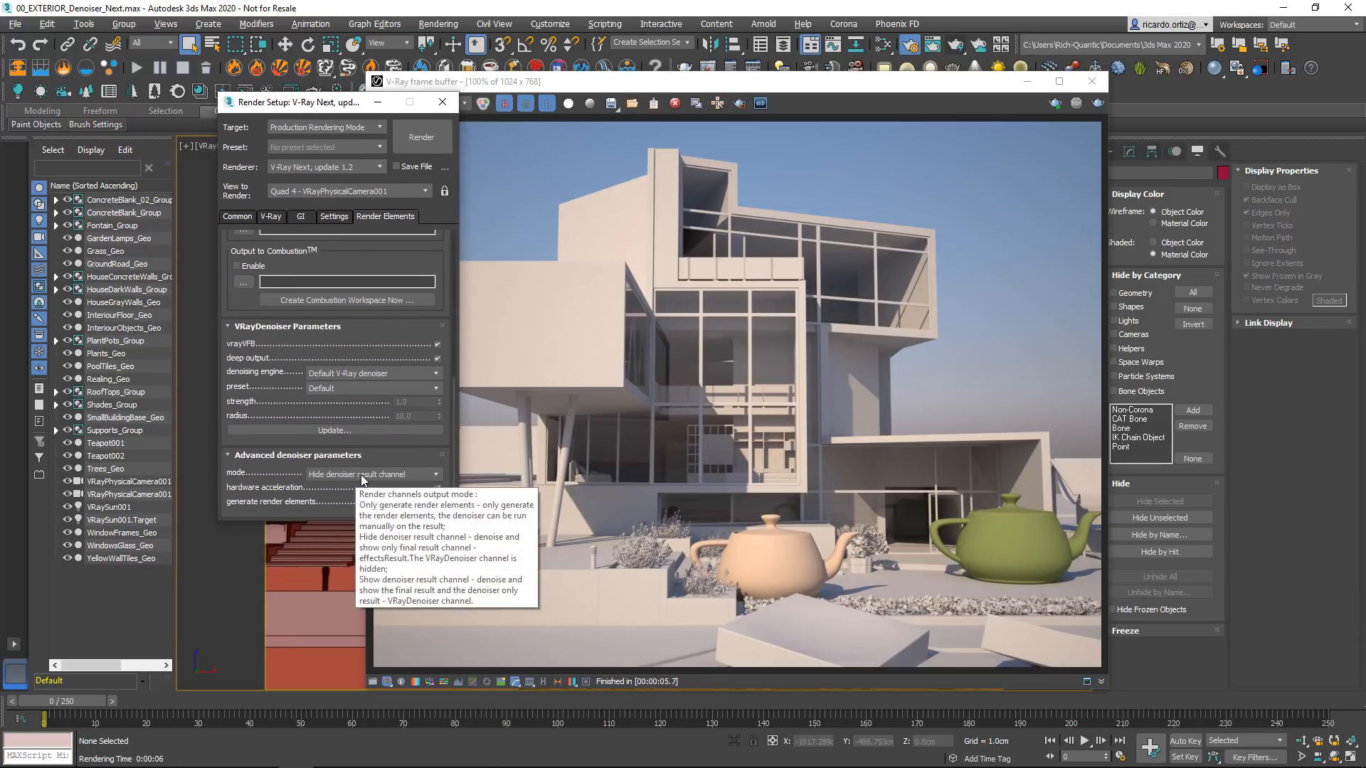
pyautogui.click(361, 476)
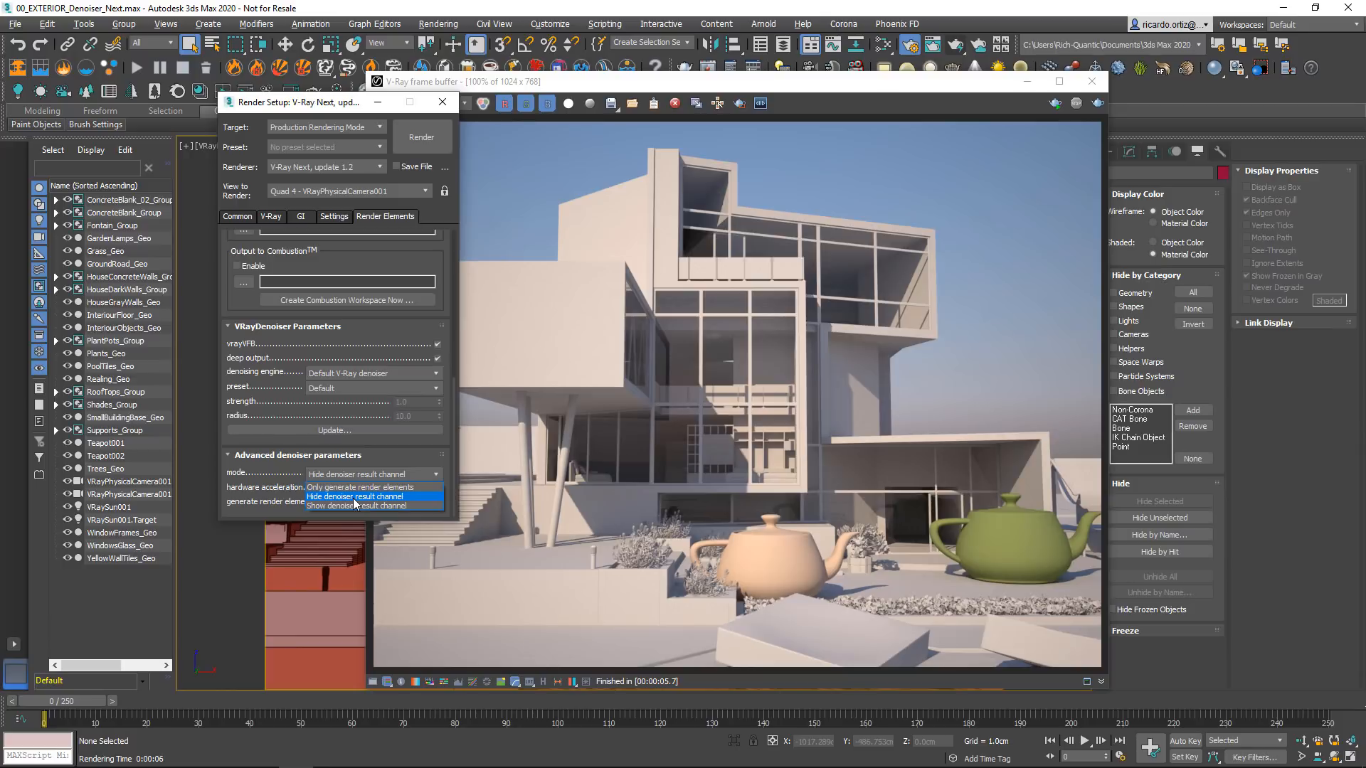
pyautogui.click(350, 488)
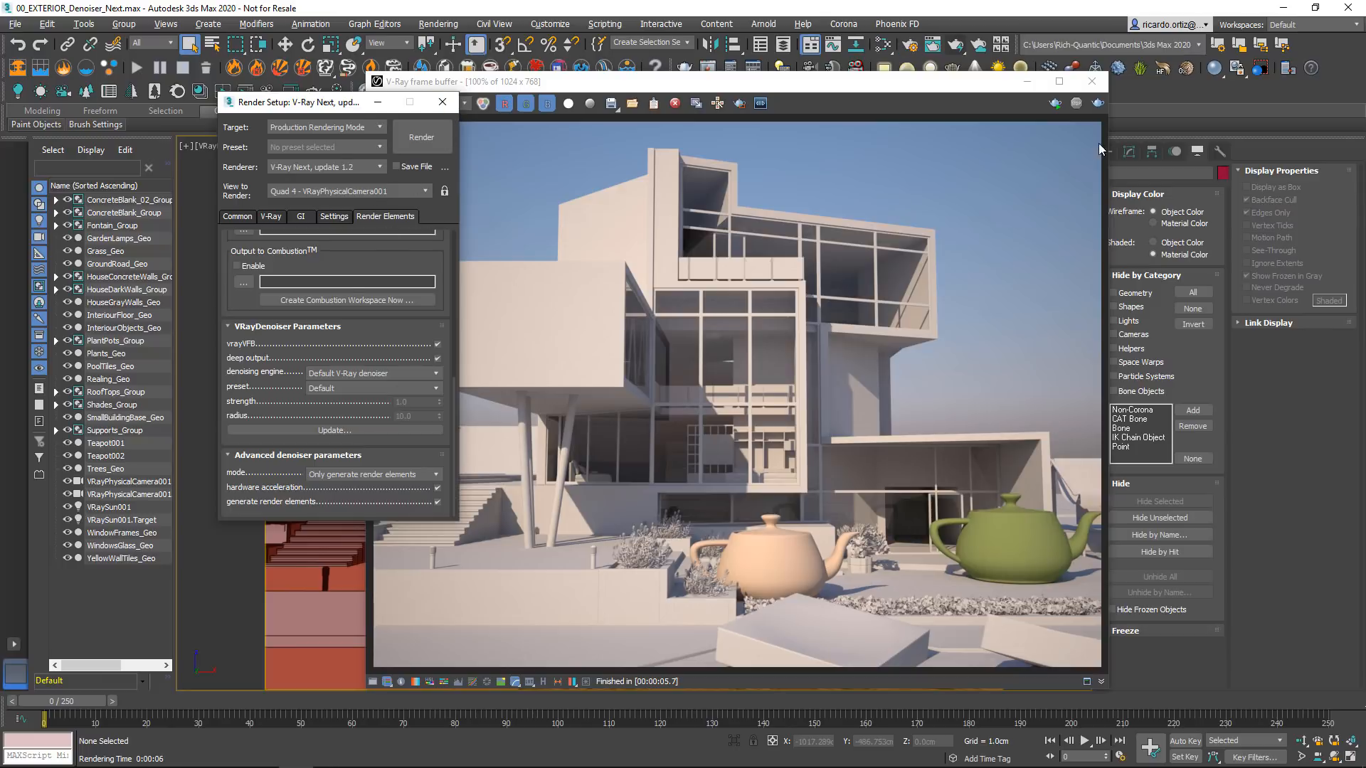
pyautogui.click(1098, 103)
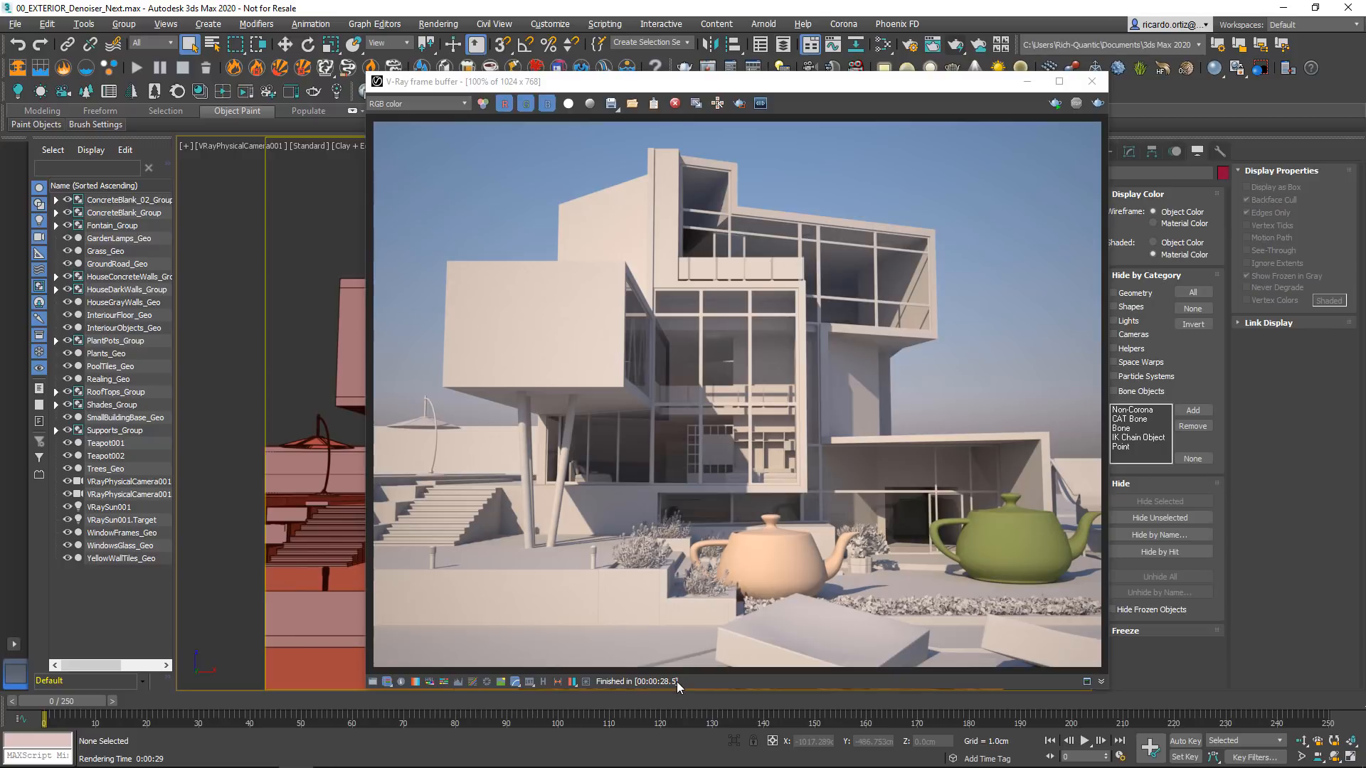
# Step: Review the generated denoiser channels in the frame buffer, including defocusAmount and reflectionFilter, and return to RGB color
pyautogui.click(424, 106)
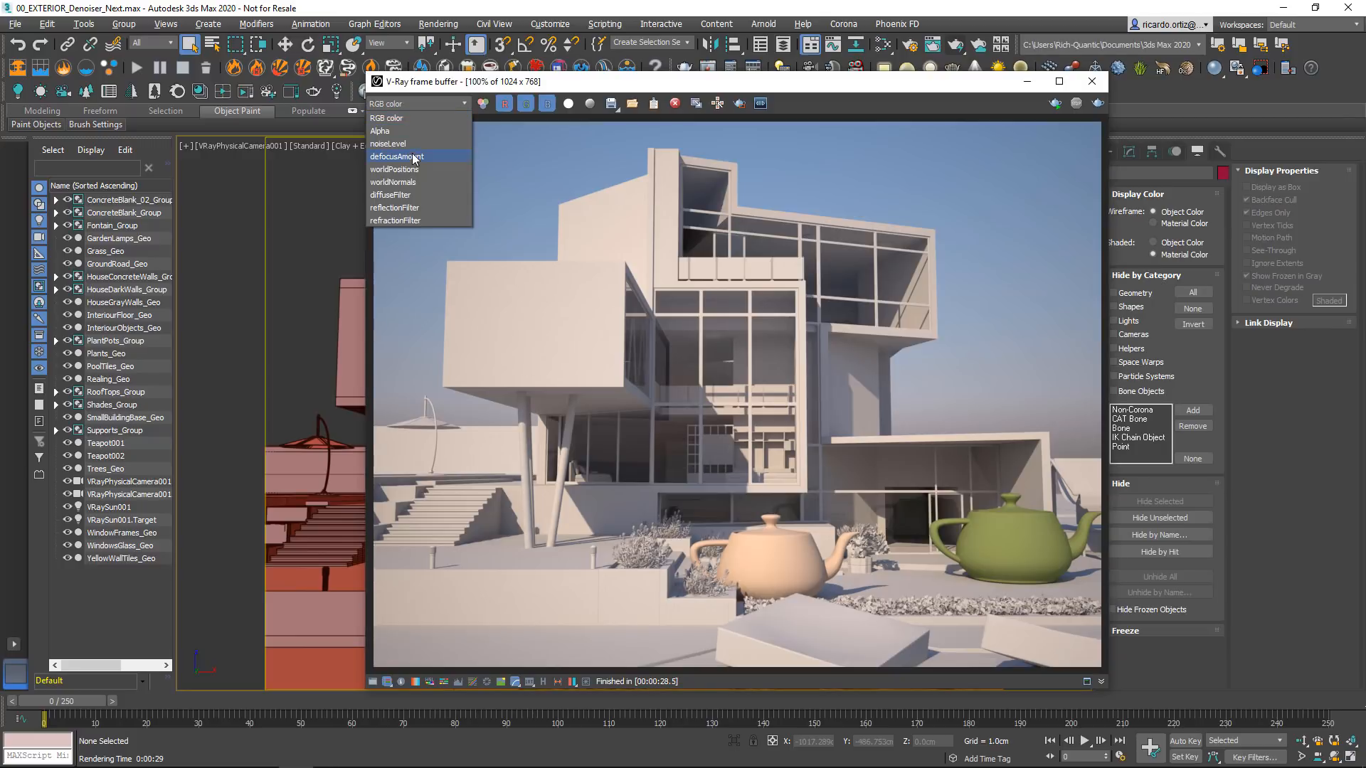
pyautogui.click(420, 137)
pyautogui.press('Down')
pyautogui.press('Down')
pyautogui.press('Down')
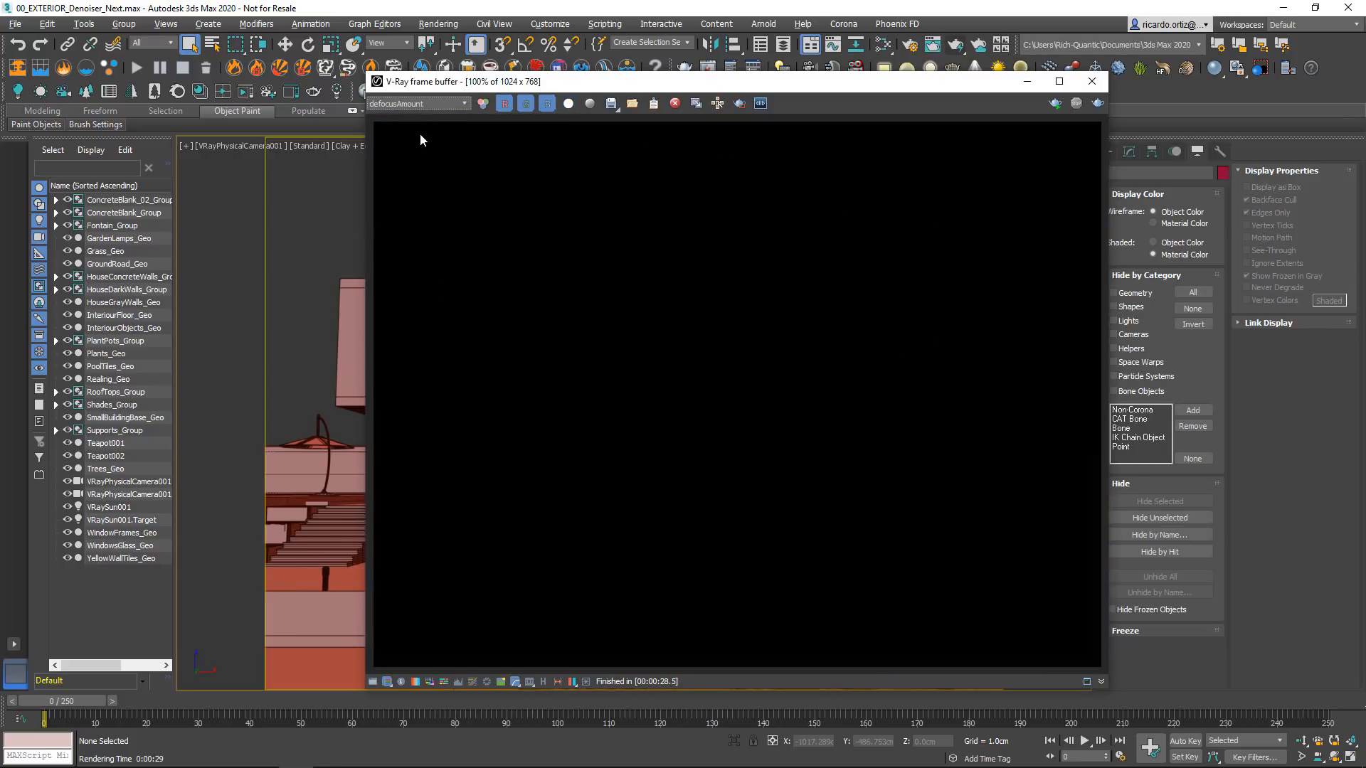
pyautogui.press('Down')
pyautogui.press('Down')
pyautogui.press('Down')
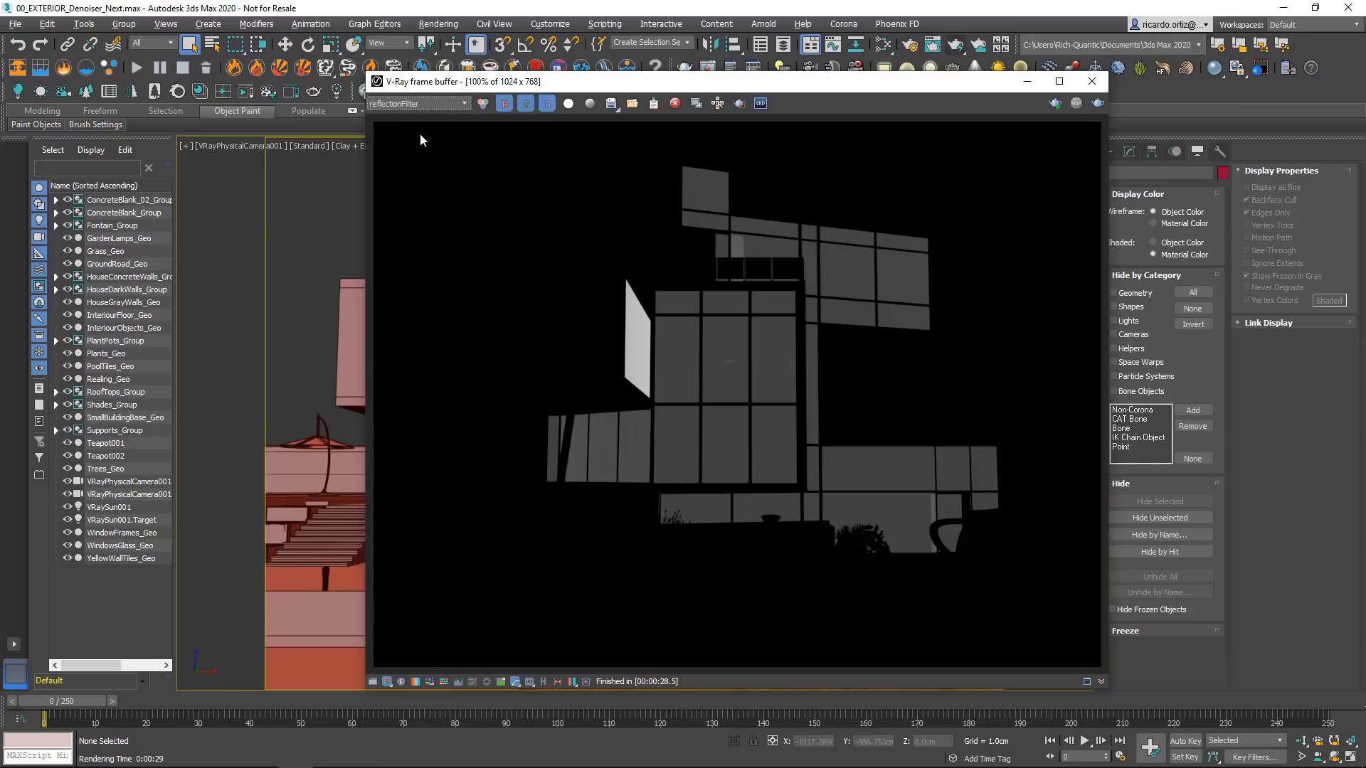
pyautogui.press('Up')
pyautogui.press('Up')
pyautogui.press('Up')
pyautogui.press('Up')
pyautogui.press('Up')
pyautogui.press('Up')
pyautogui.press('Up')
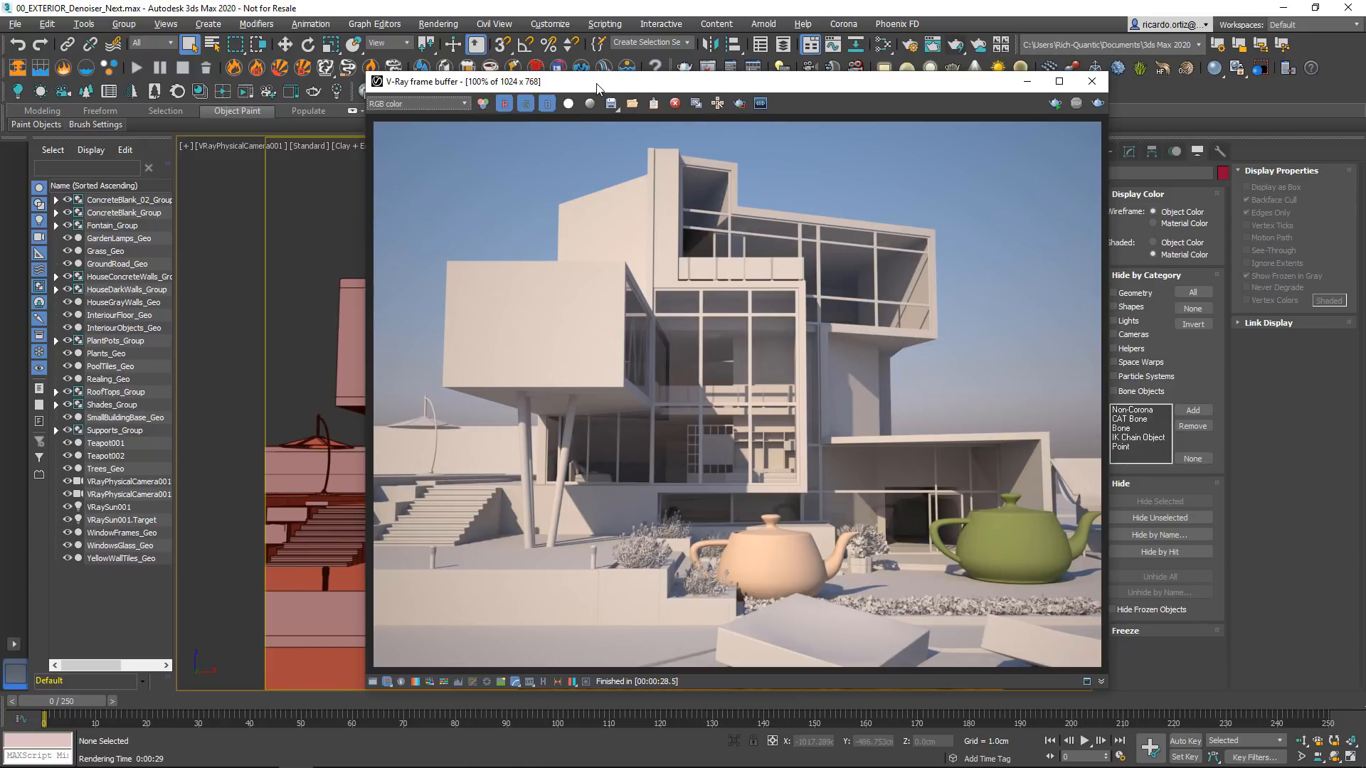
# Step: Enlarge the rendered image to 200% and examine the supports and the interior behind the glass
pyautogui.moveTo(598, 87); pyautogui.dragTo(601, 116)
pyautogui.scroll(1, 694, 464)
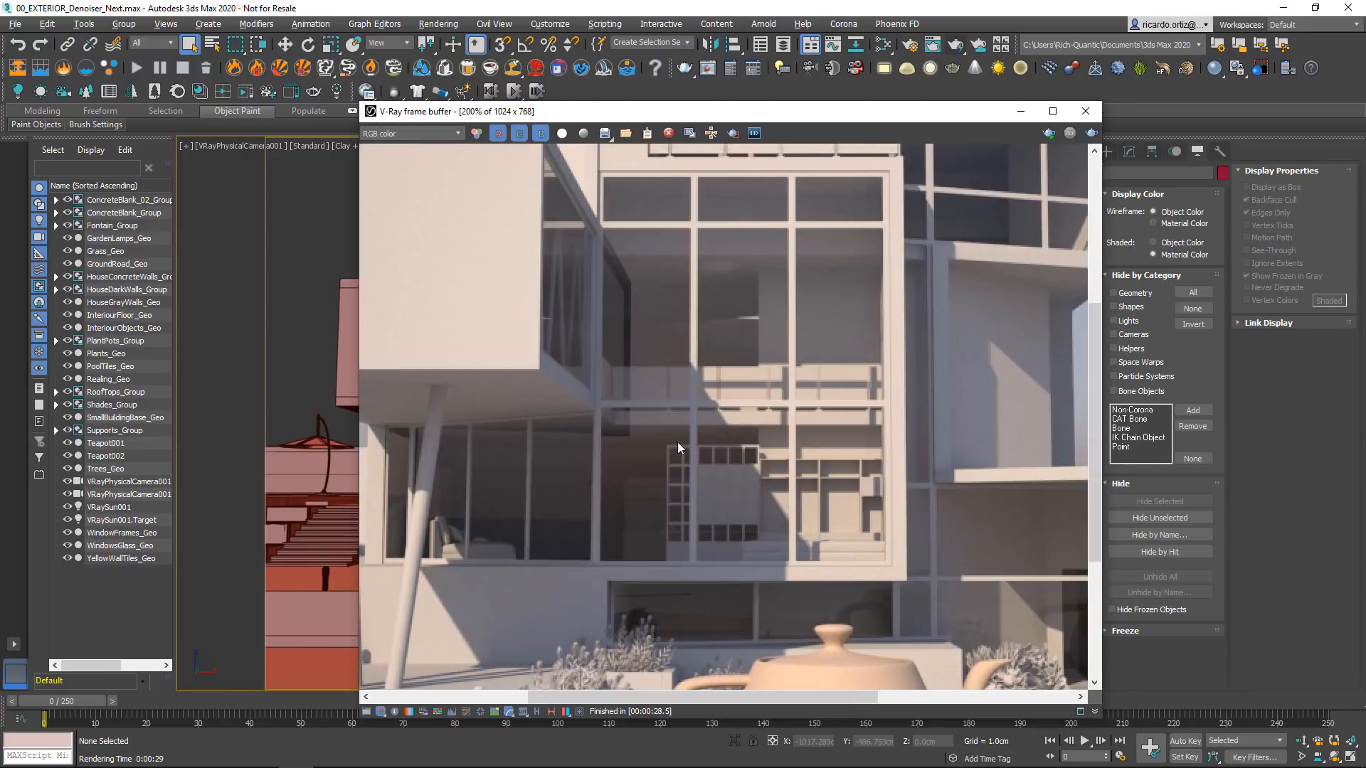
pyautogui.moveTo(677, 441); pyautogui.dragTo(782, 475, button='middle')
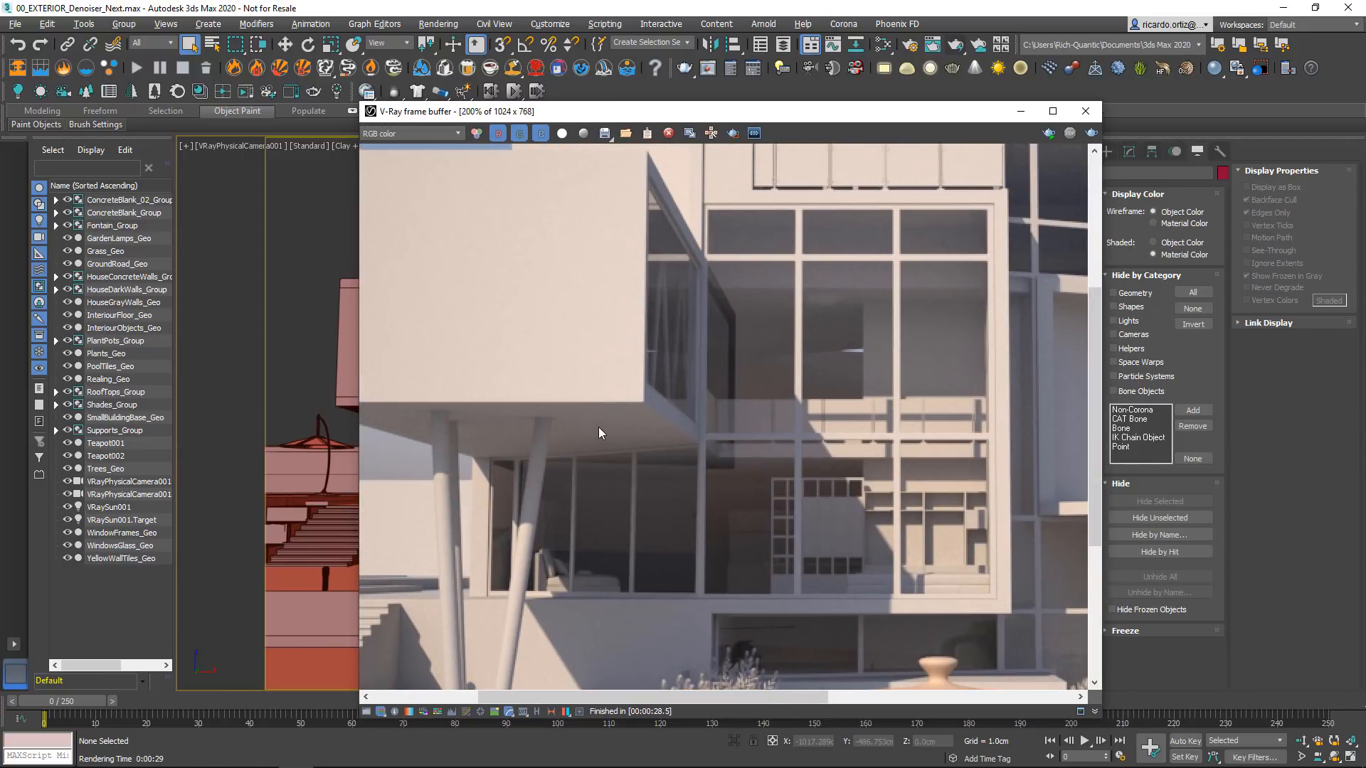
# Step: Collapse the bucket image sampler settings and set the render time output to the Active Time Segment, 0 to 250
pyautogui.click(909, 48)
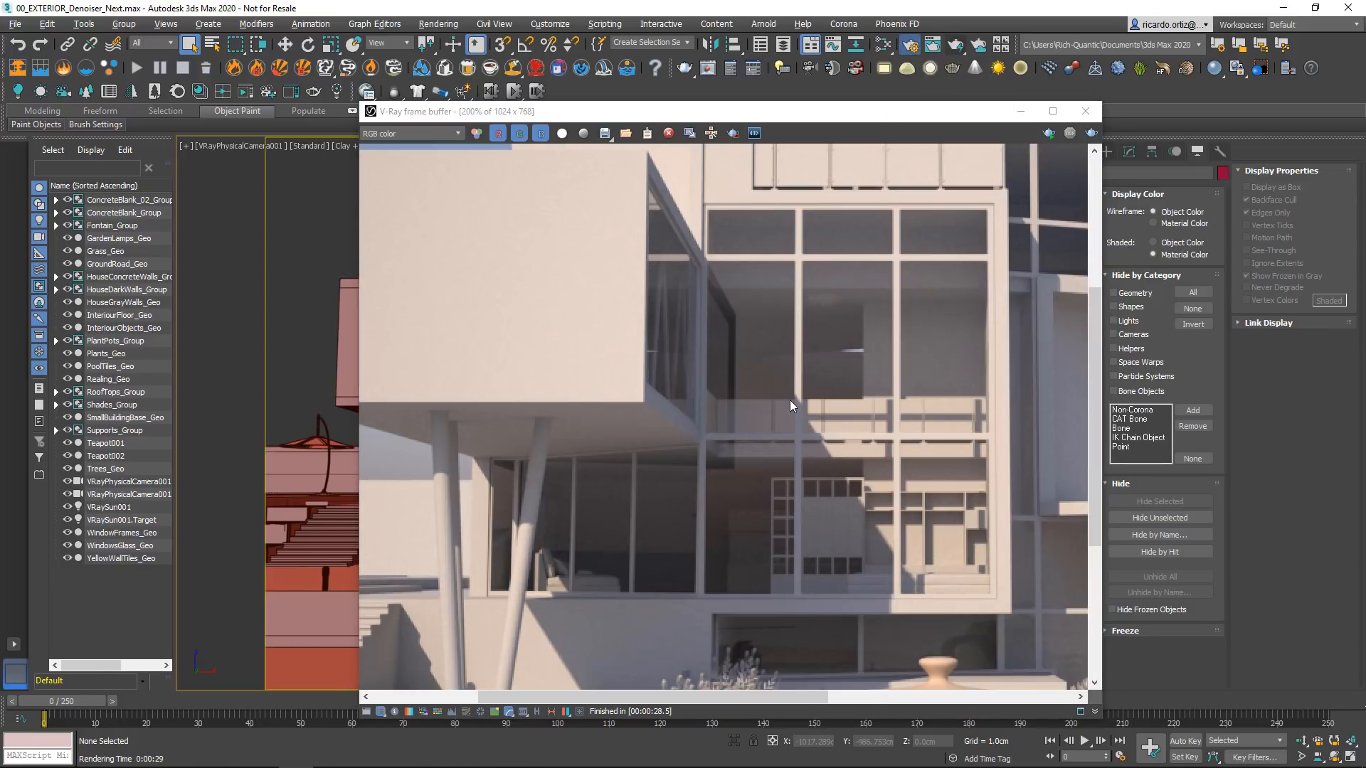
pyautogui.moveTo(342, 113); pyautogui.dragTo(820, 205)
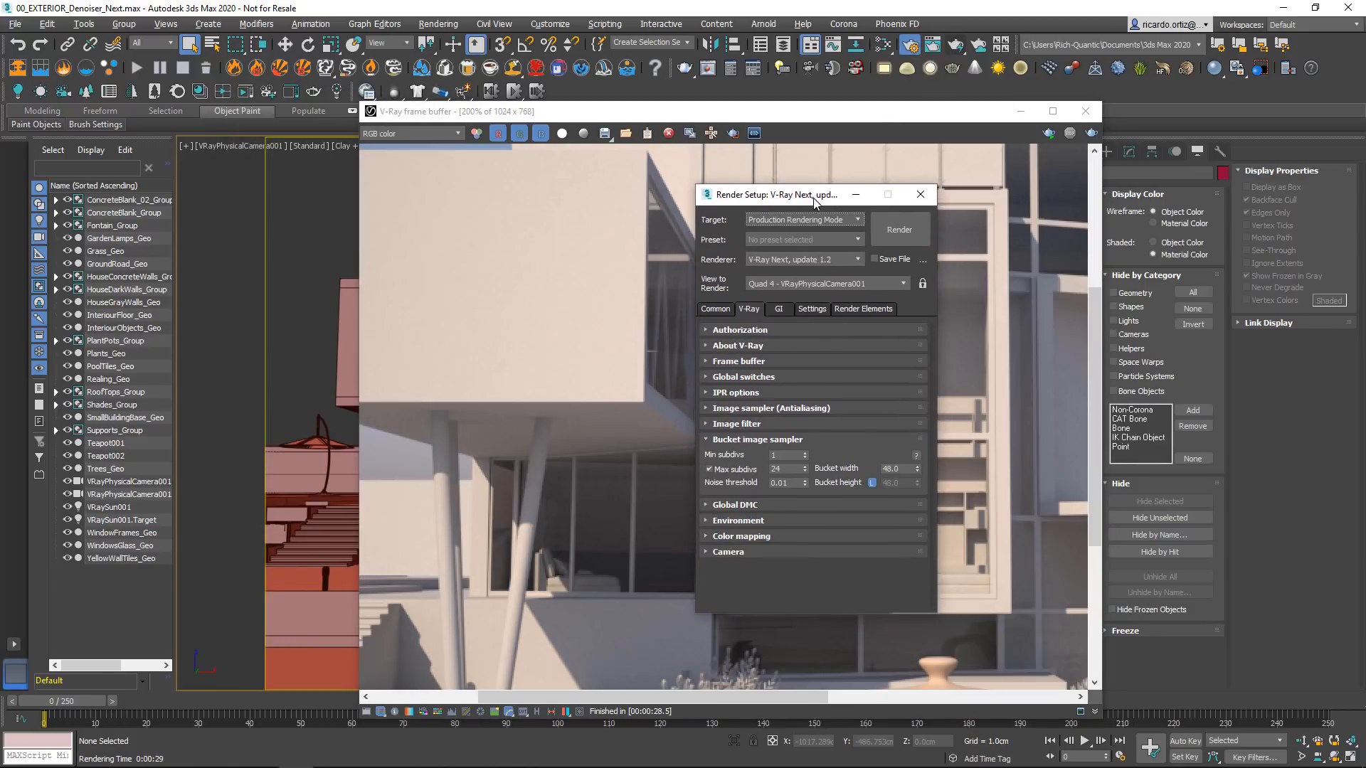
pyautogui.doubleClick(782, 483)
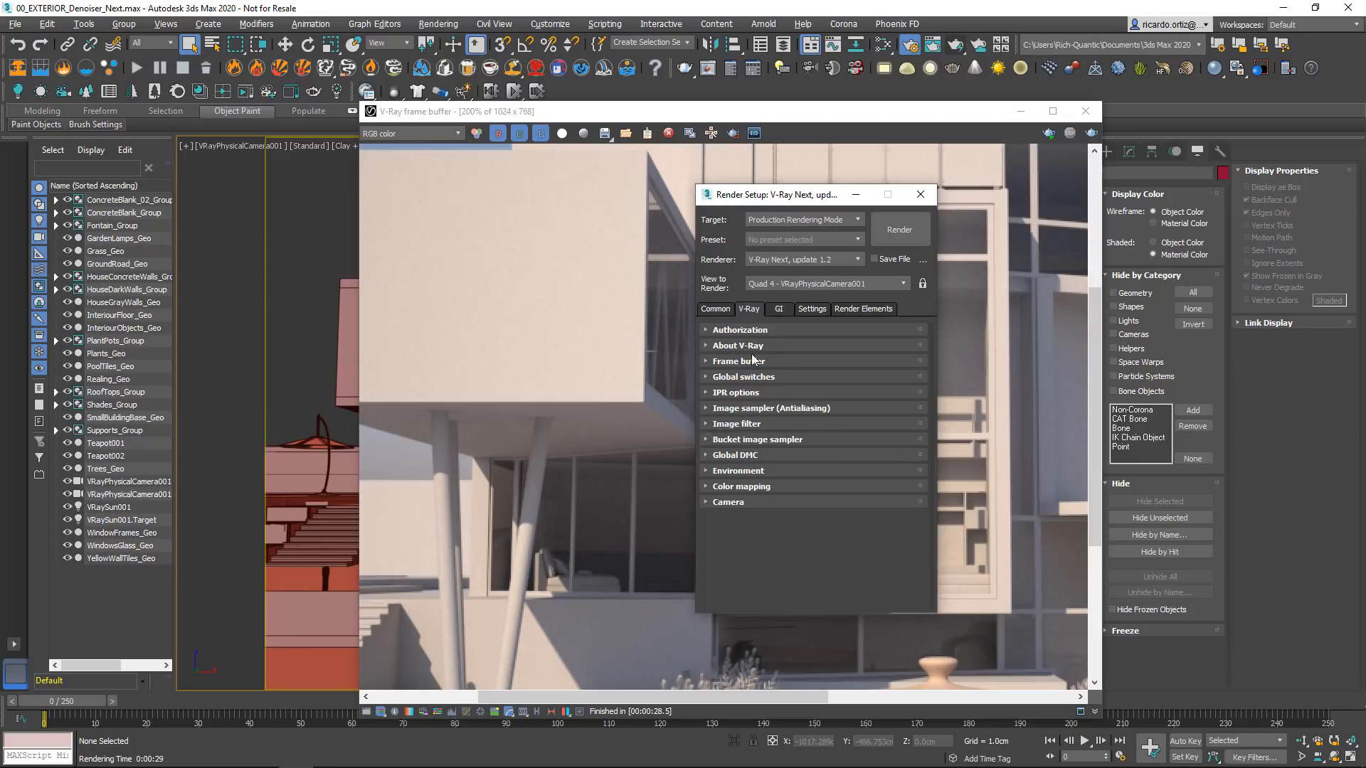
pyautogui.click(716, 310)
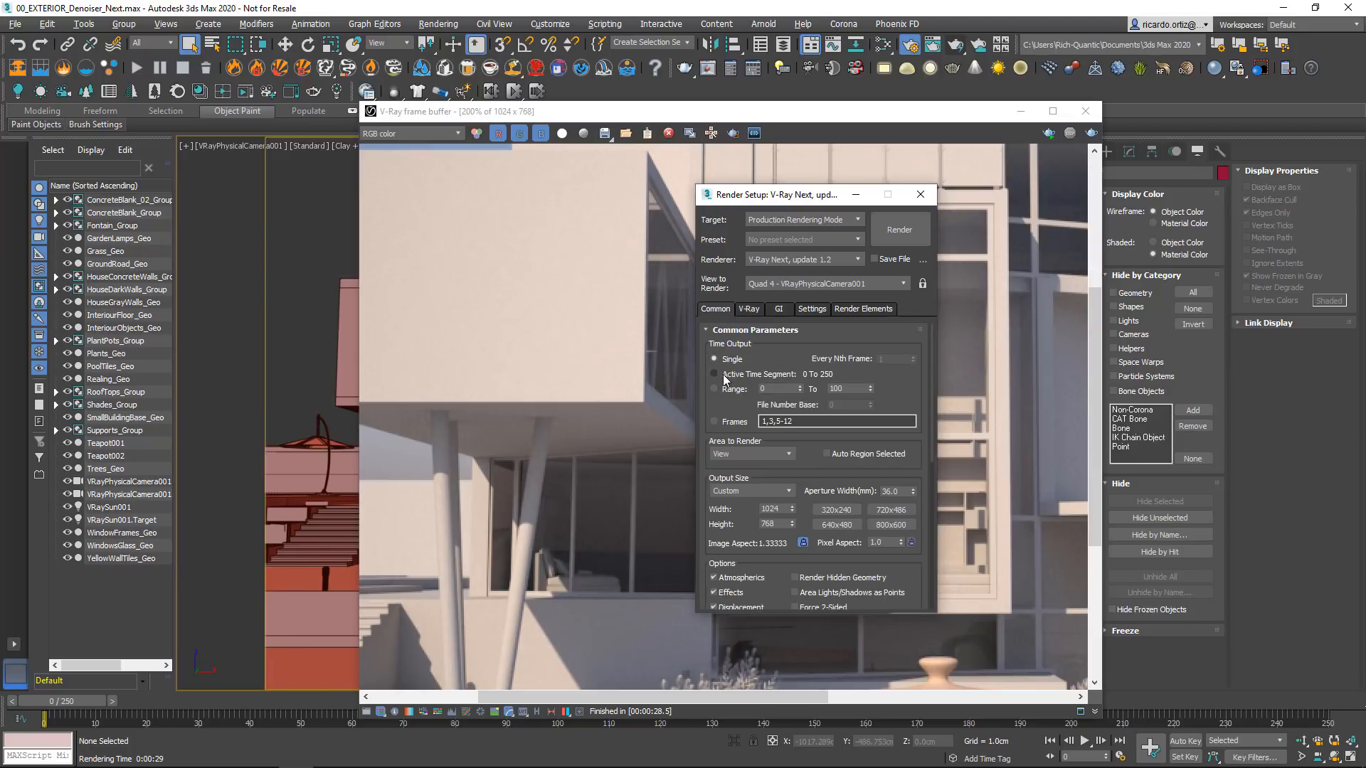
pyautogui.click(714, 374)
# Step: Enable V-Ray raw image file output in the V-Ray frame buffer settings
pyautogui.click(748, 310)
pyautogui.click(752, 362)
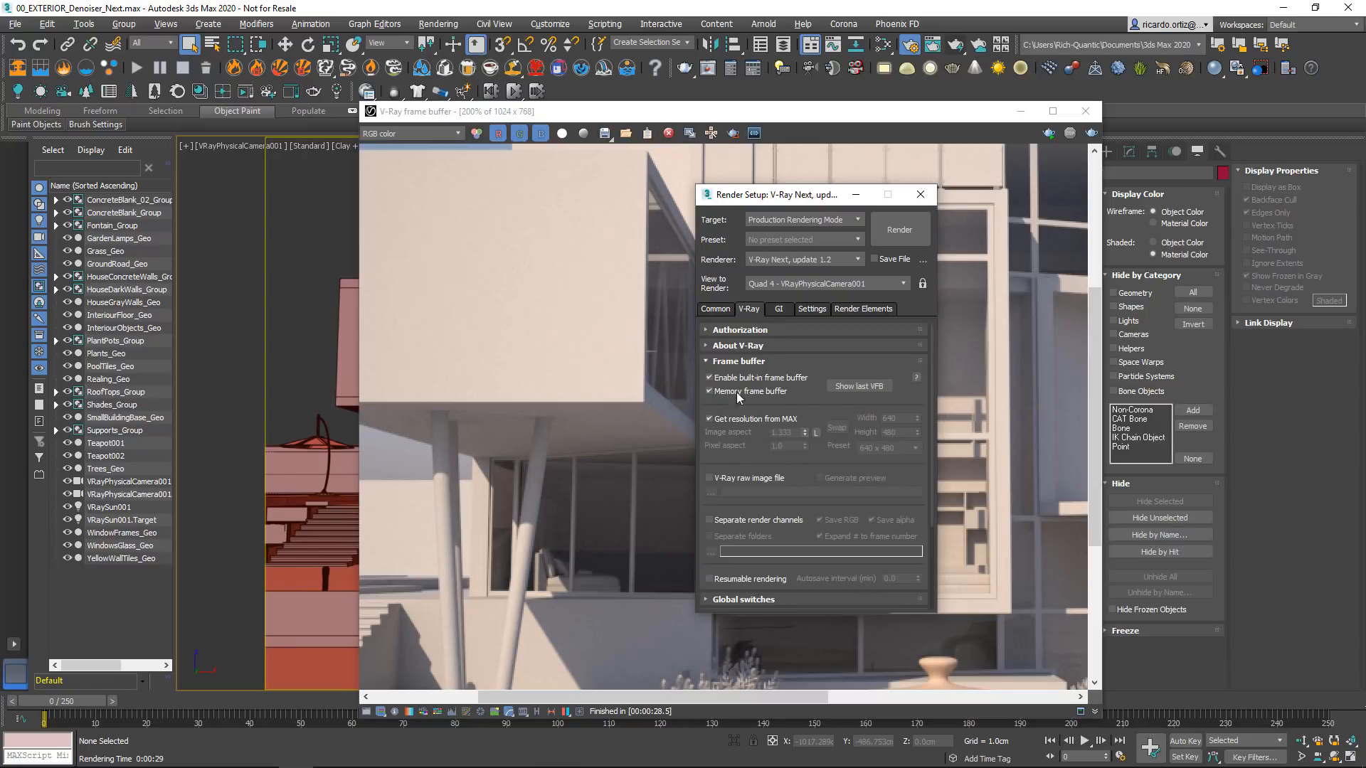
pyautogui.click(709, 479)
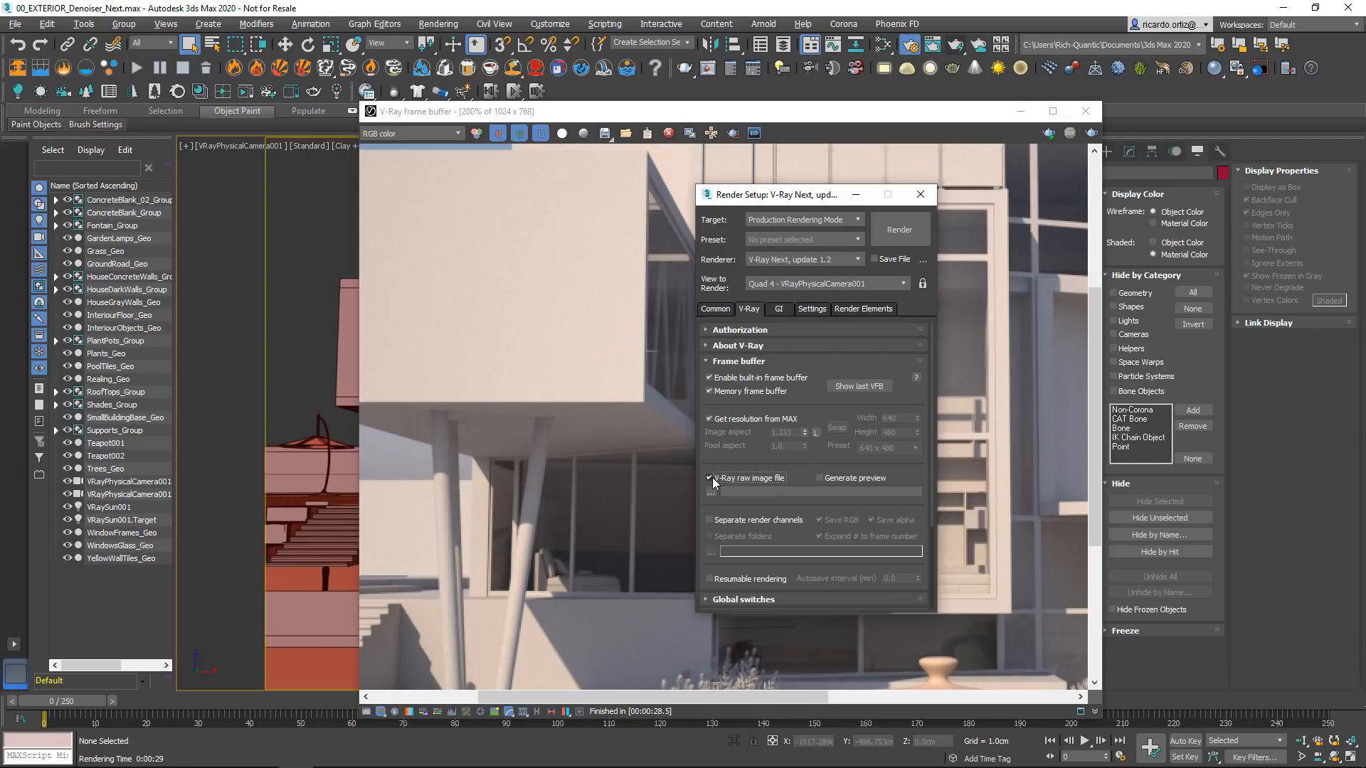
# Step: Choose a location for the raw image file and create a folder named test inside the GI folder
pyautogui.click(711, 490)
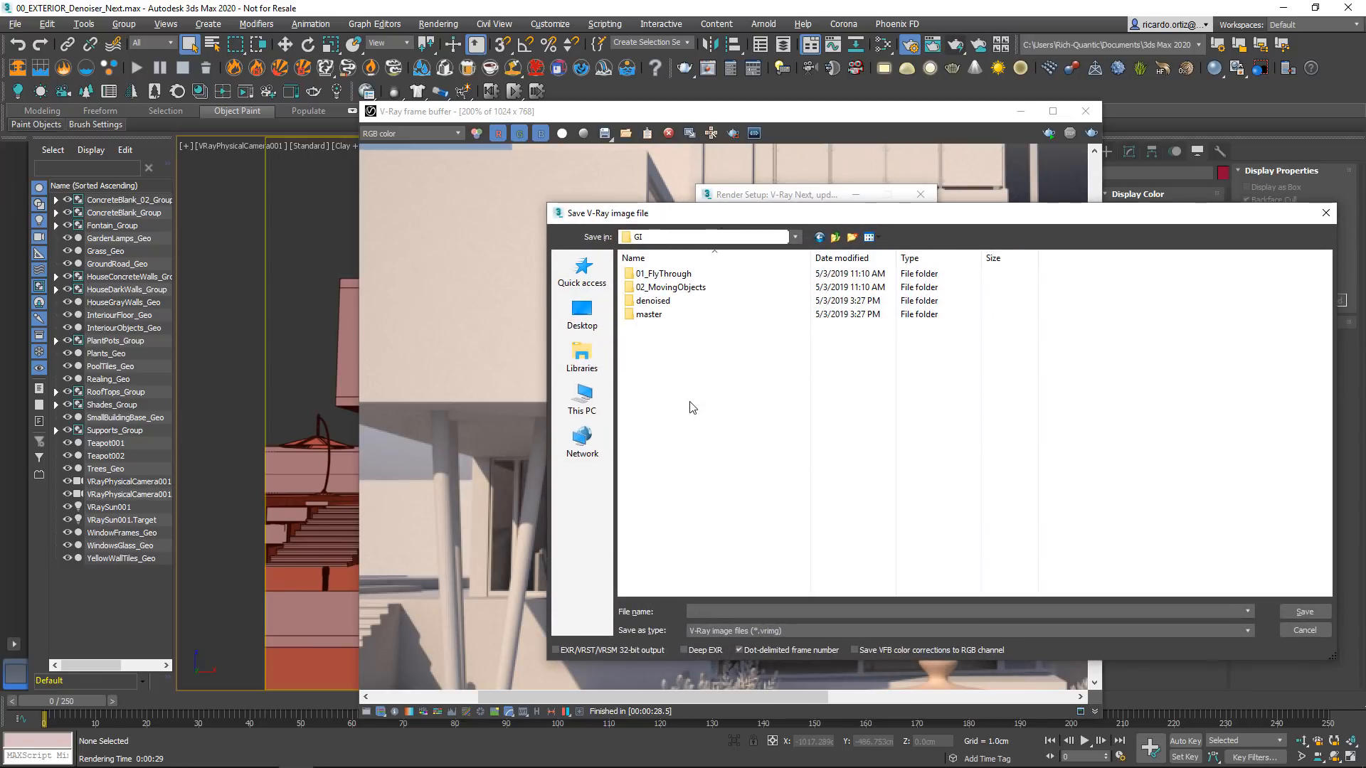
pyautogui.rightClick(690, 402)
pyautogui.moveTo(803, 553)
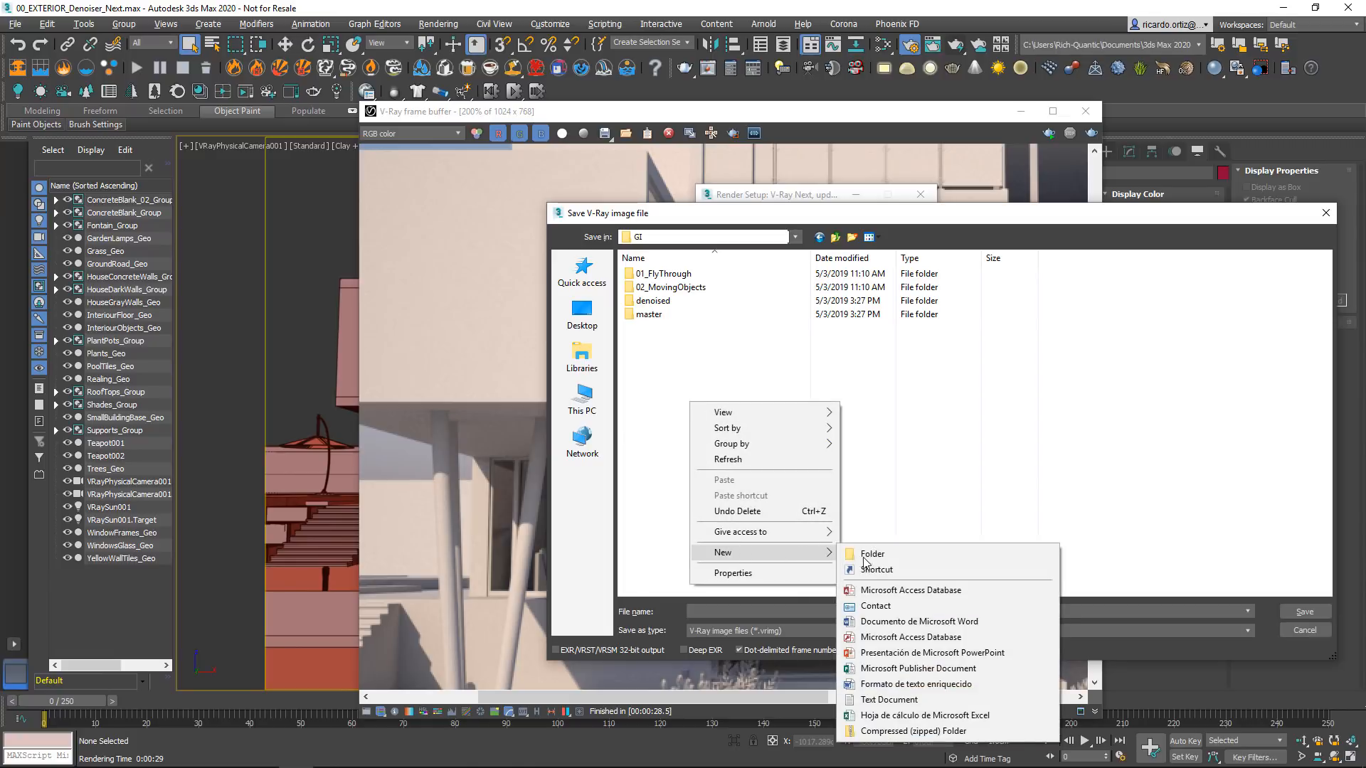
pyautogui.click(864, 554)
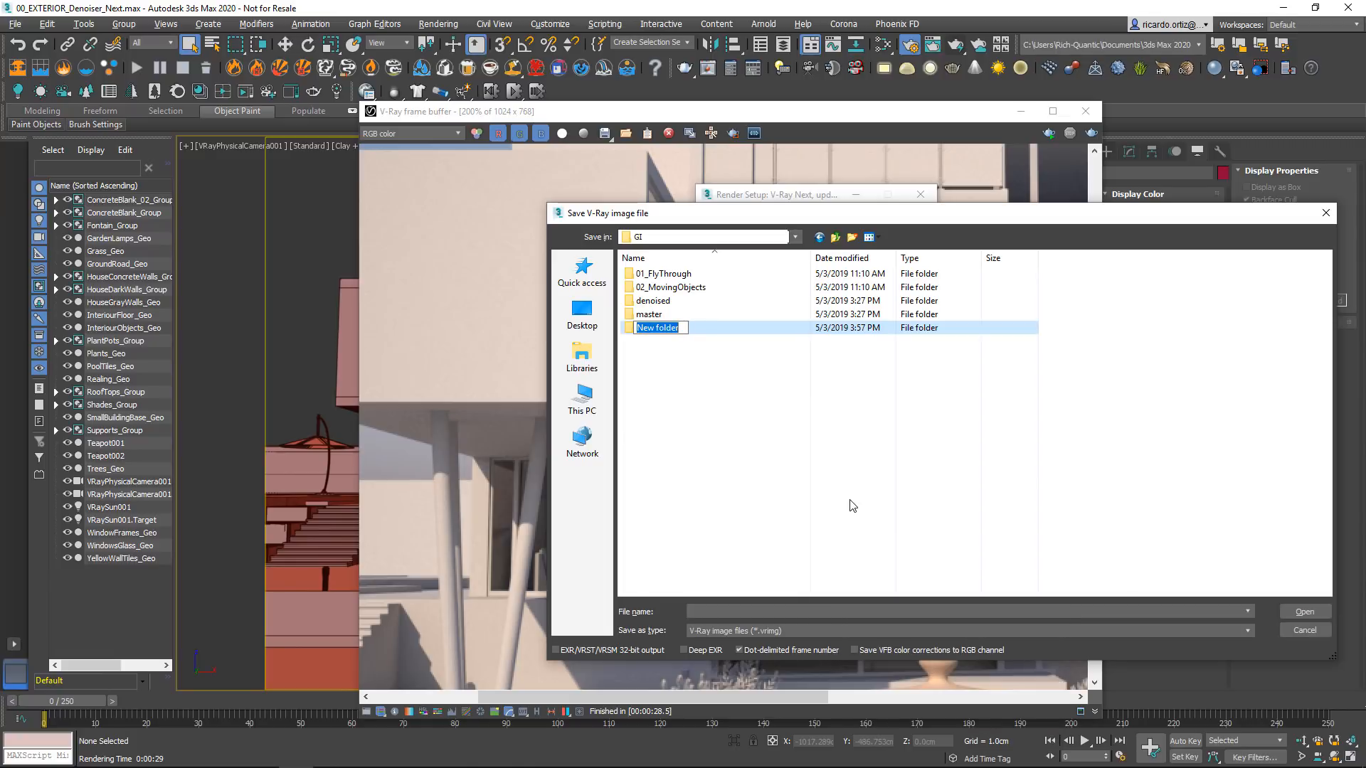
pyautogui.write('tes')
pyautogui.press('Return')
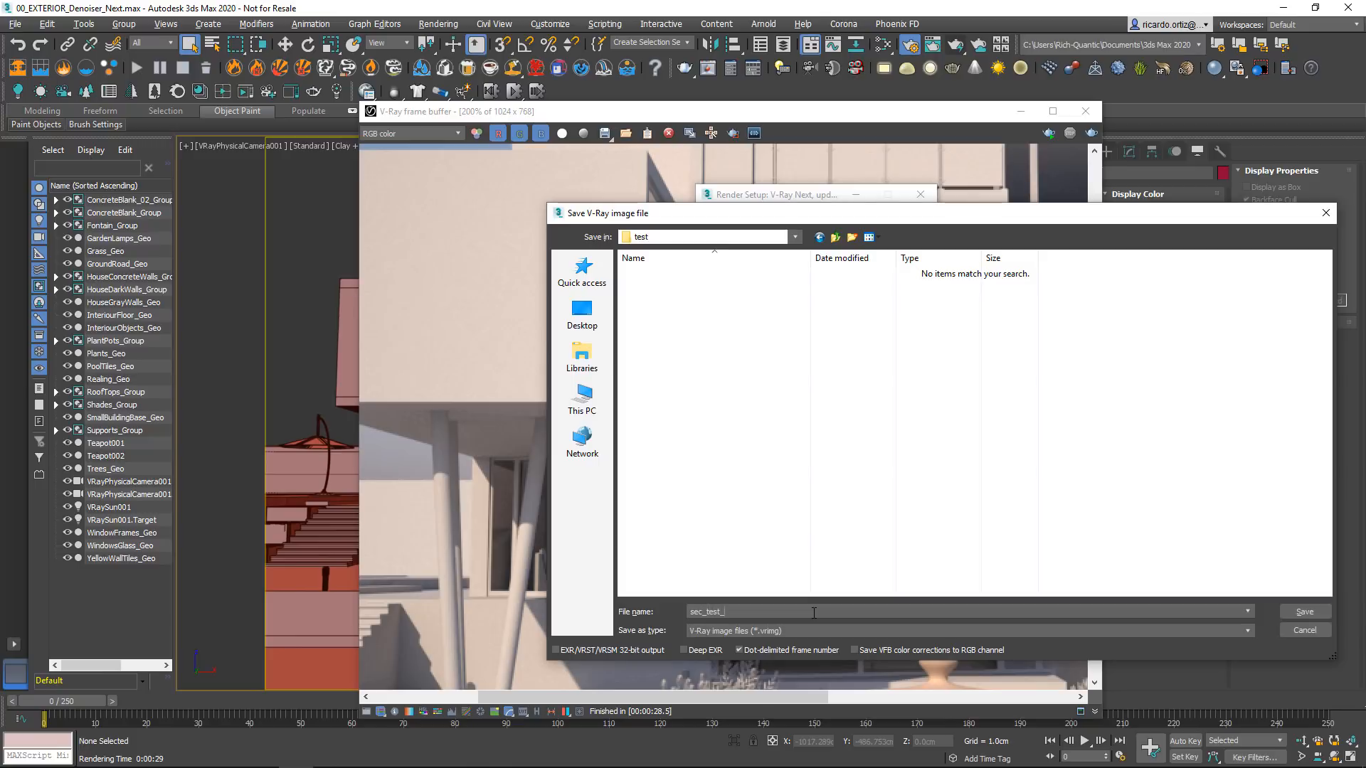
# Step: Save the raw image output in the test folder as sec_test_, using the V-Ray image files (*.vrimg) format
pyautogui.click(736, 632)
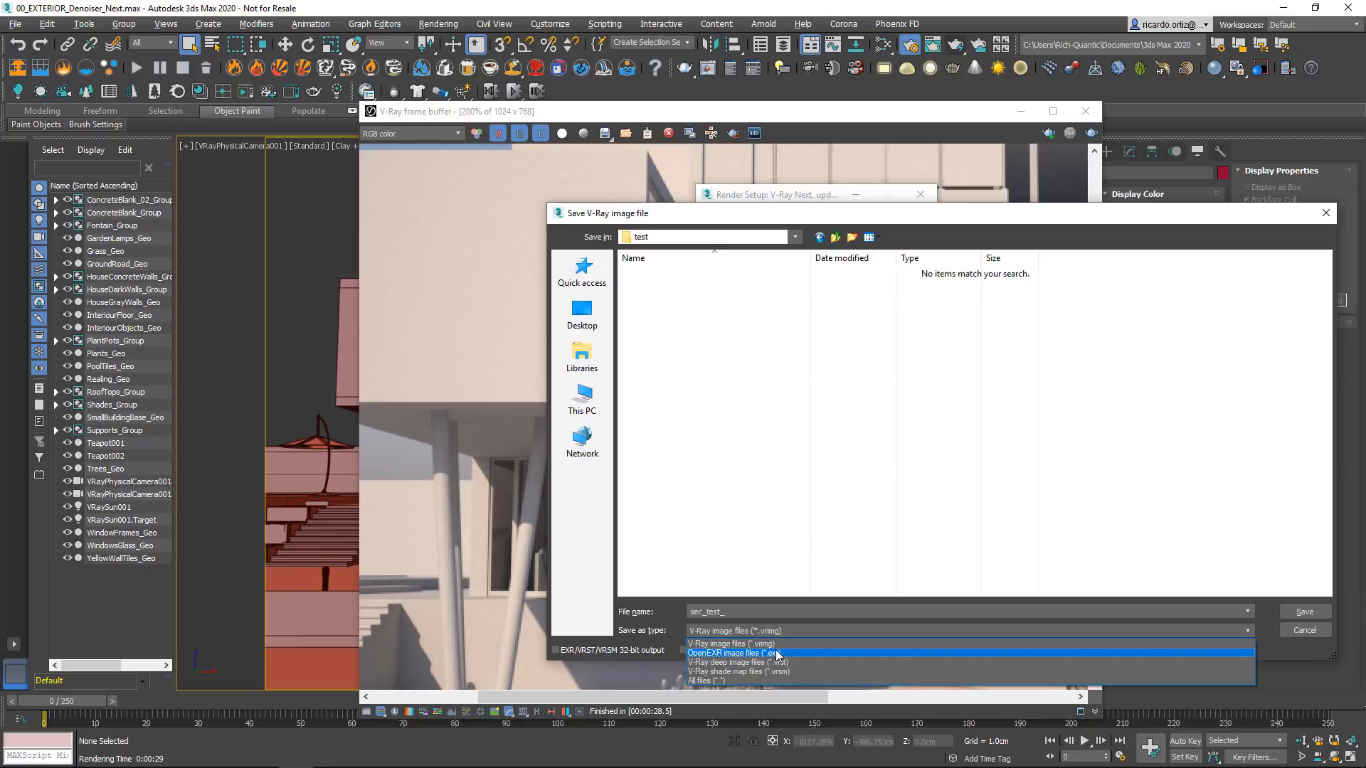
pyautogui.click(793, 612)
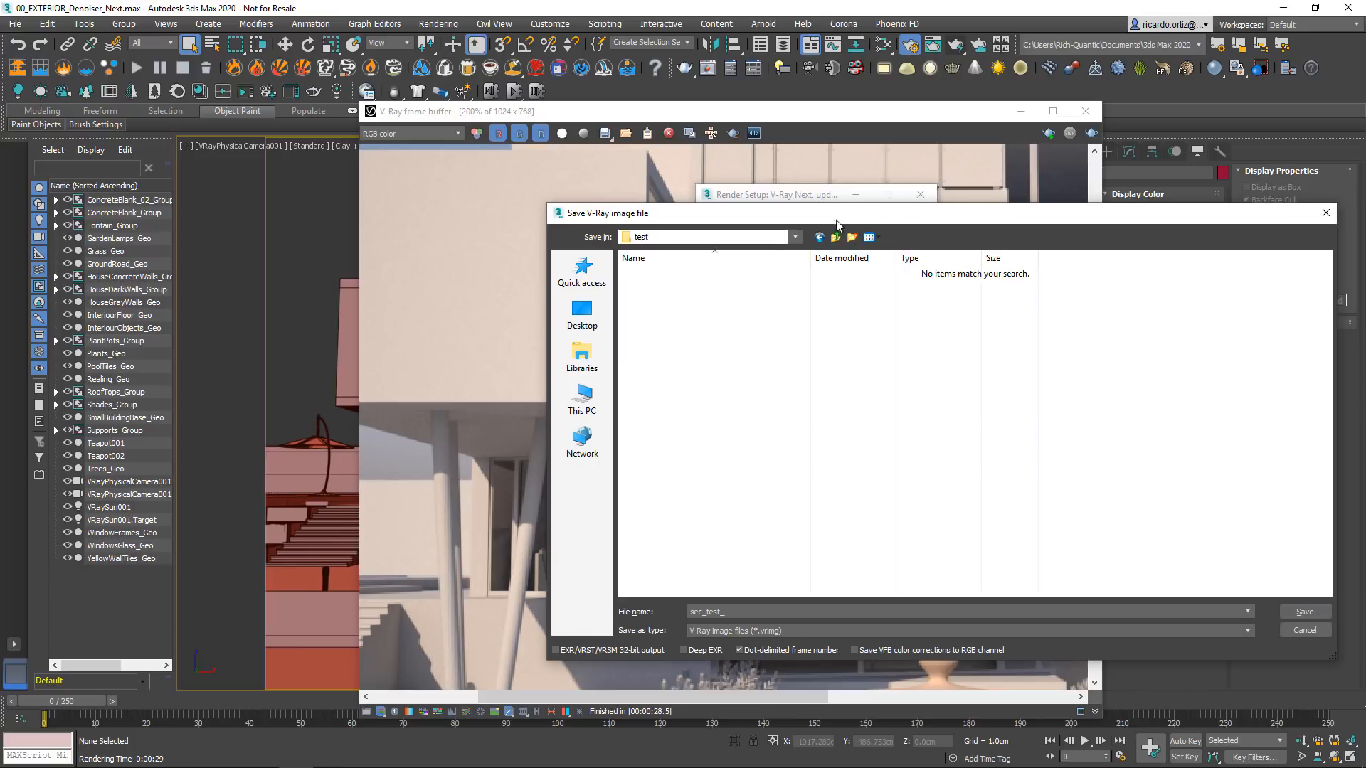
pyautogui.click(1093, 578)
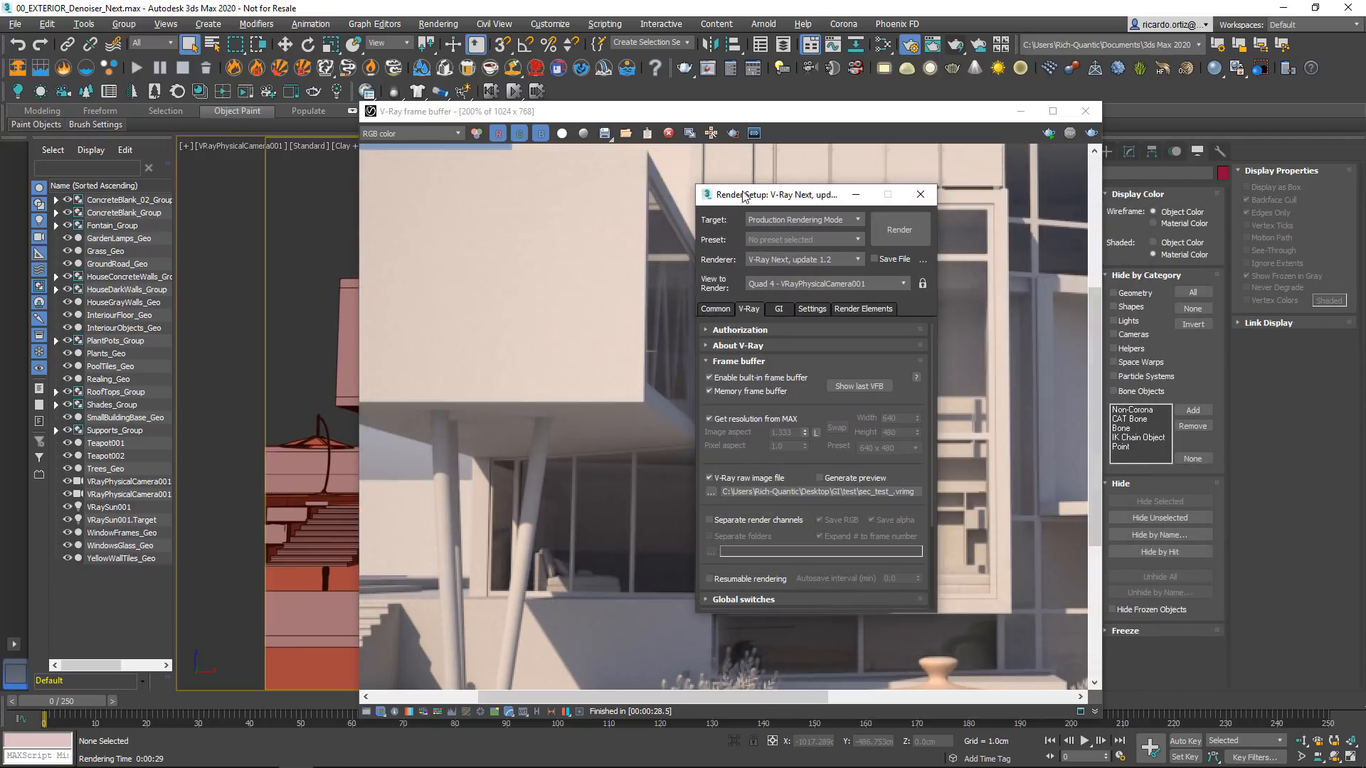
# Step: Start rendering the animation sequence and continue without an assigned 3ds Max output file
pyautogui.moveTo(775, 198); pyautogui.dragTo(607, 187)
pyautogui.scroll(-2, 843, 481)
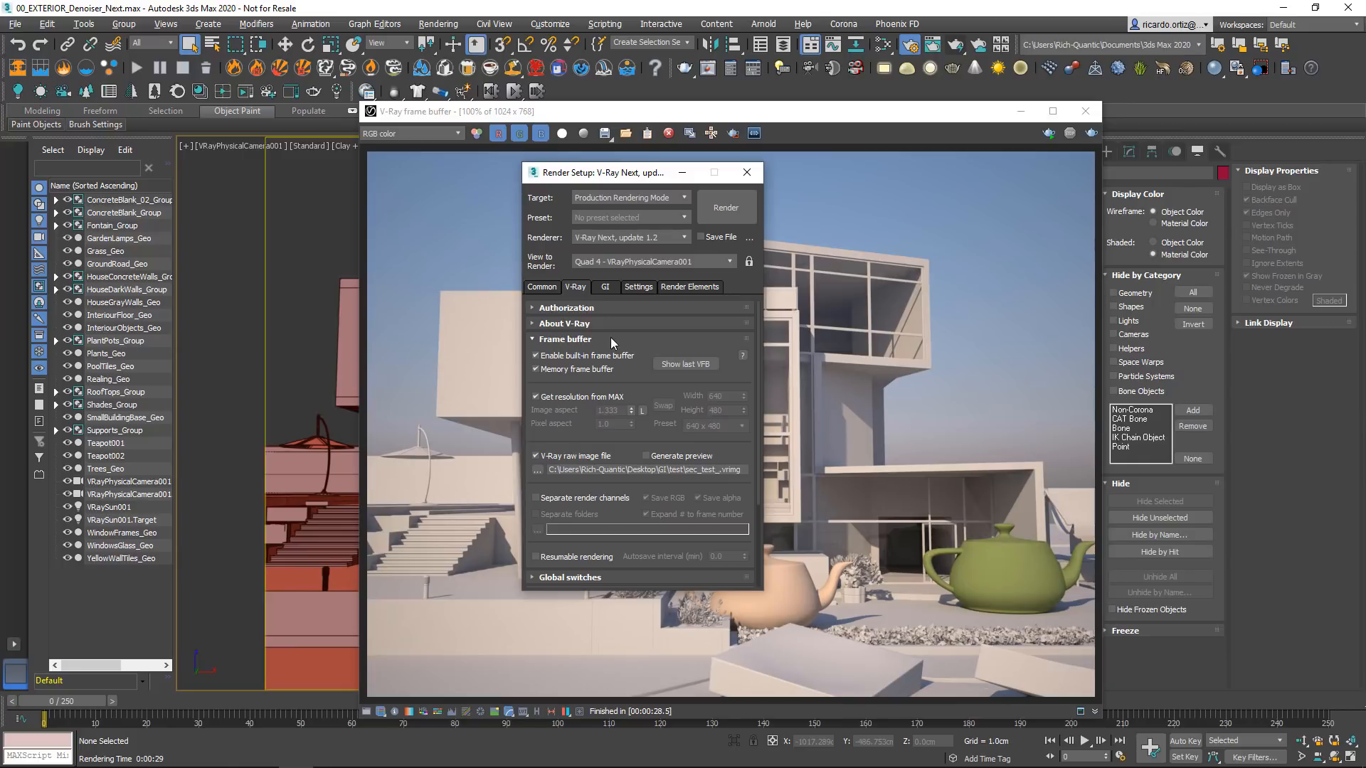
pyautogui.click(566, 339)
pyautogui.click(726, 211)
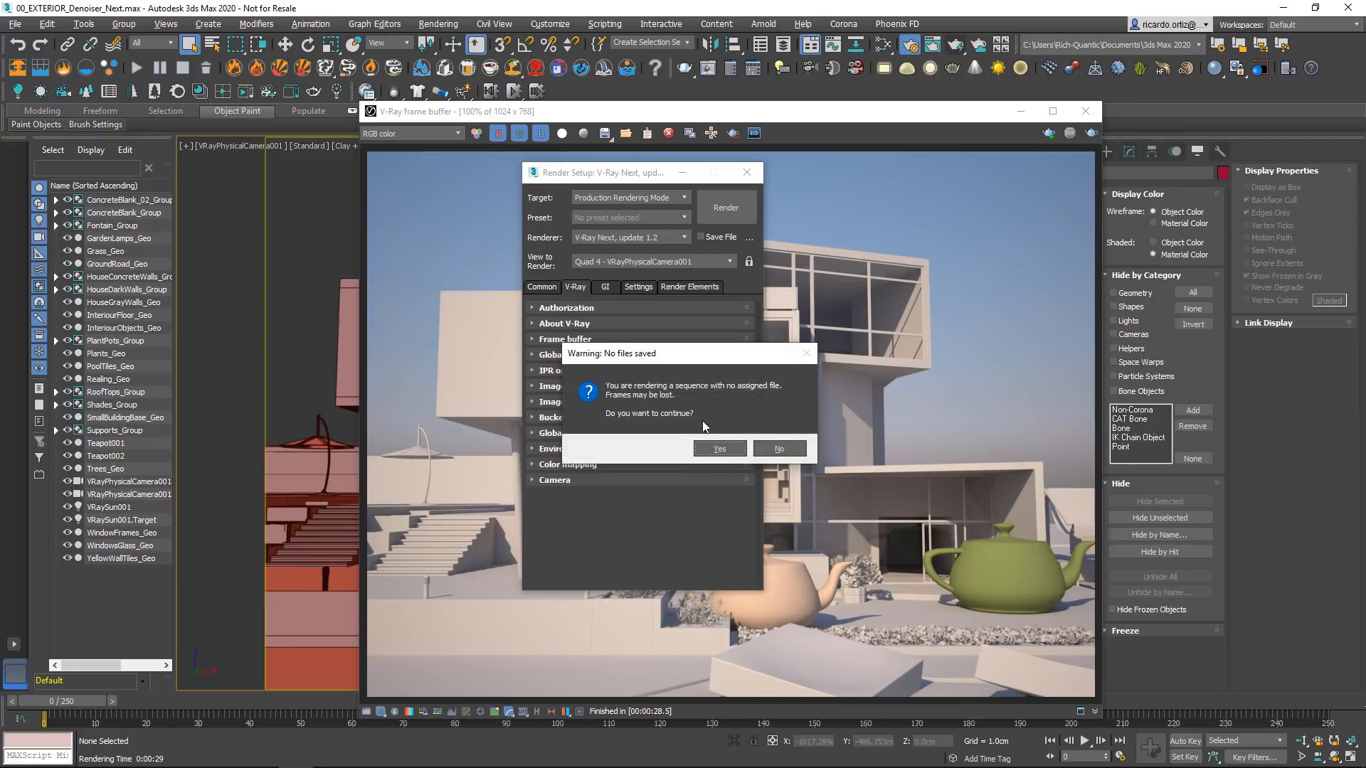
pyautogui.click(720, 449)
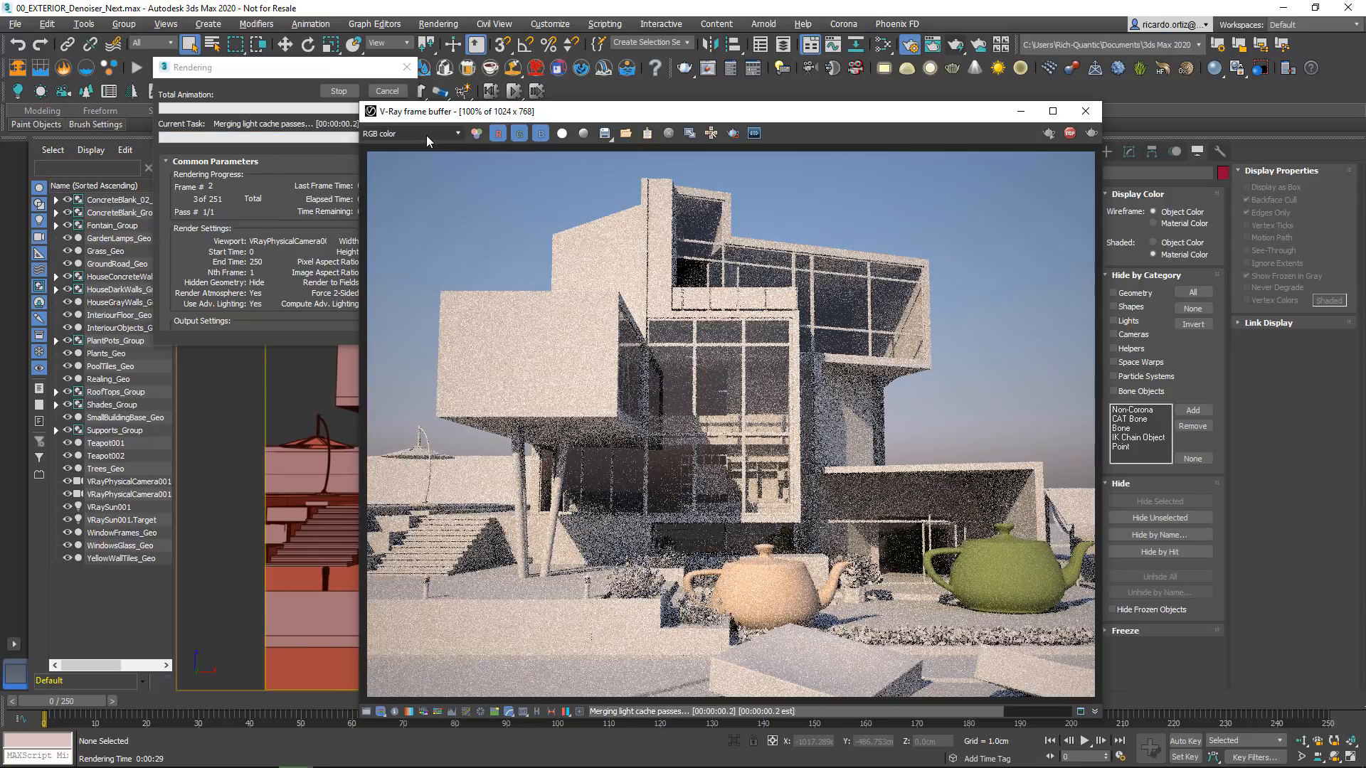
# Step: Check the render element channels available in the V-Ray frame buffer, keep RGB color displayed, and stop the animation render
pyautogui.click(425, 136)
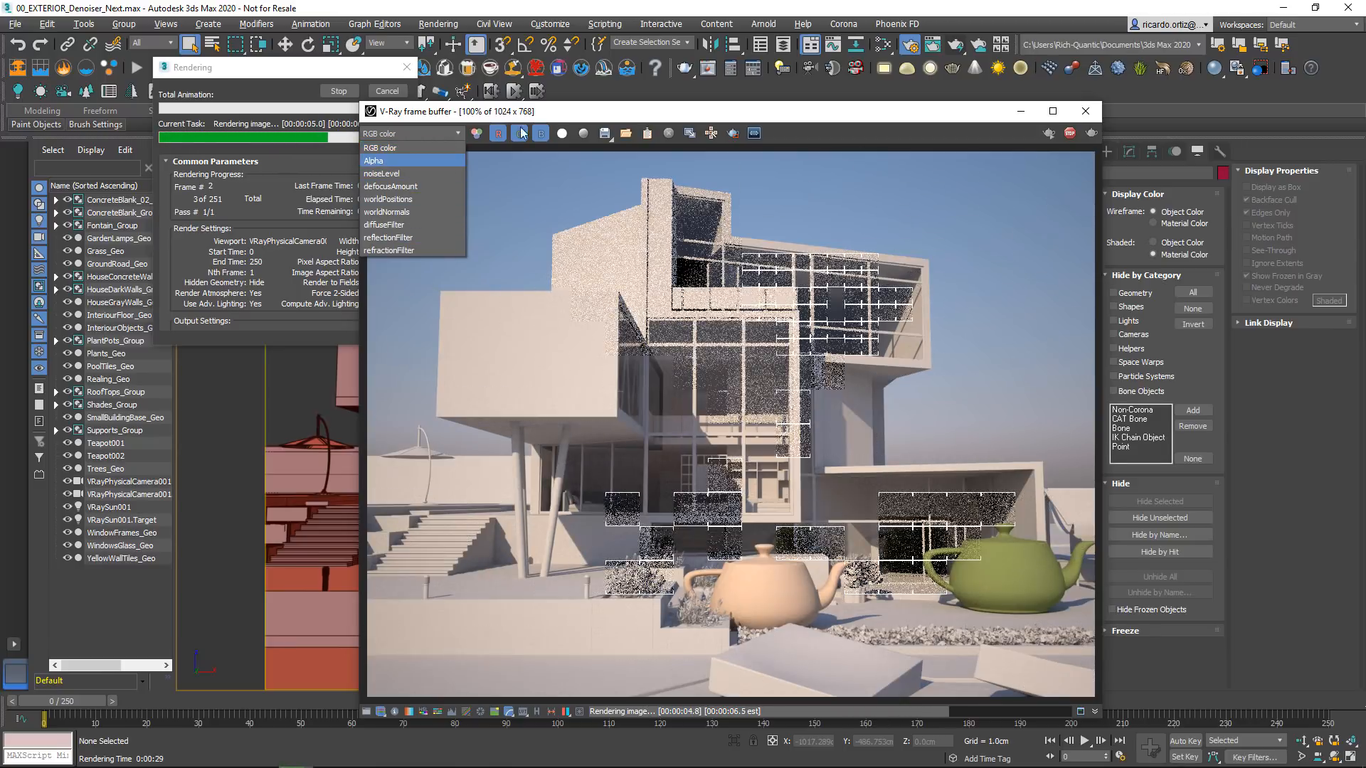
pyautogui.click(543, 115)
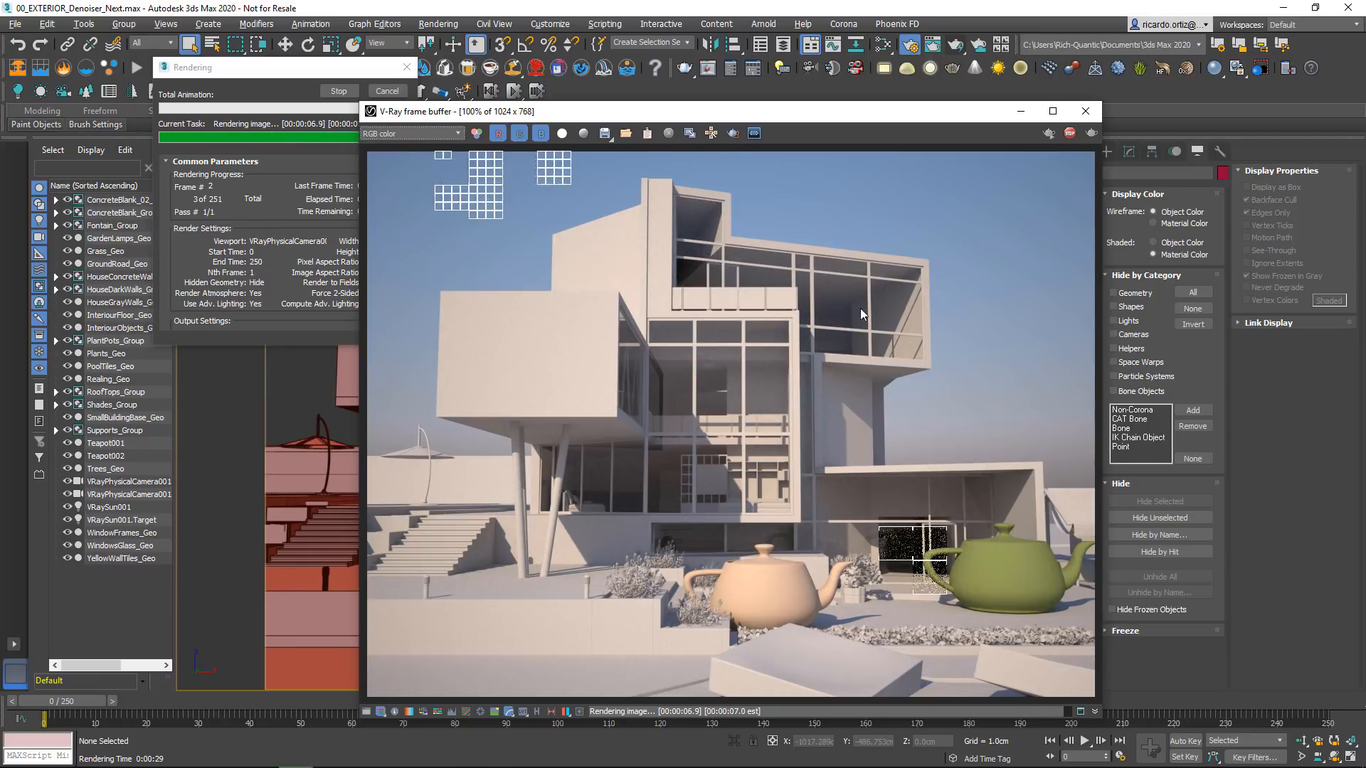
pyautogui.click(1069, 134)
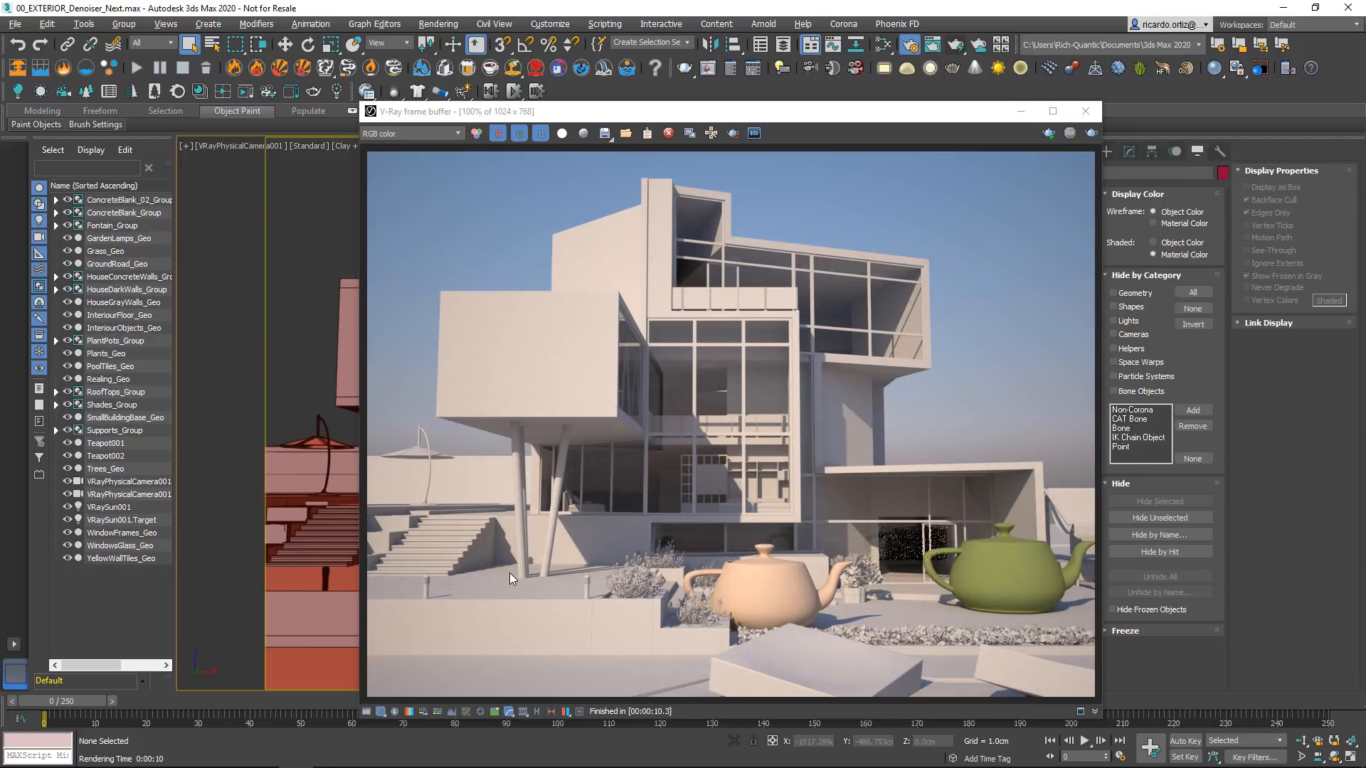
# Step: Switch to Pdplayer, hide the denoised sequence layer and show the master sequence layer instead
pyautogui.click(297, 754)
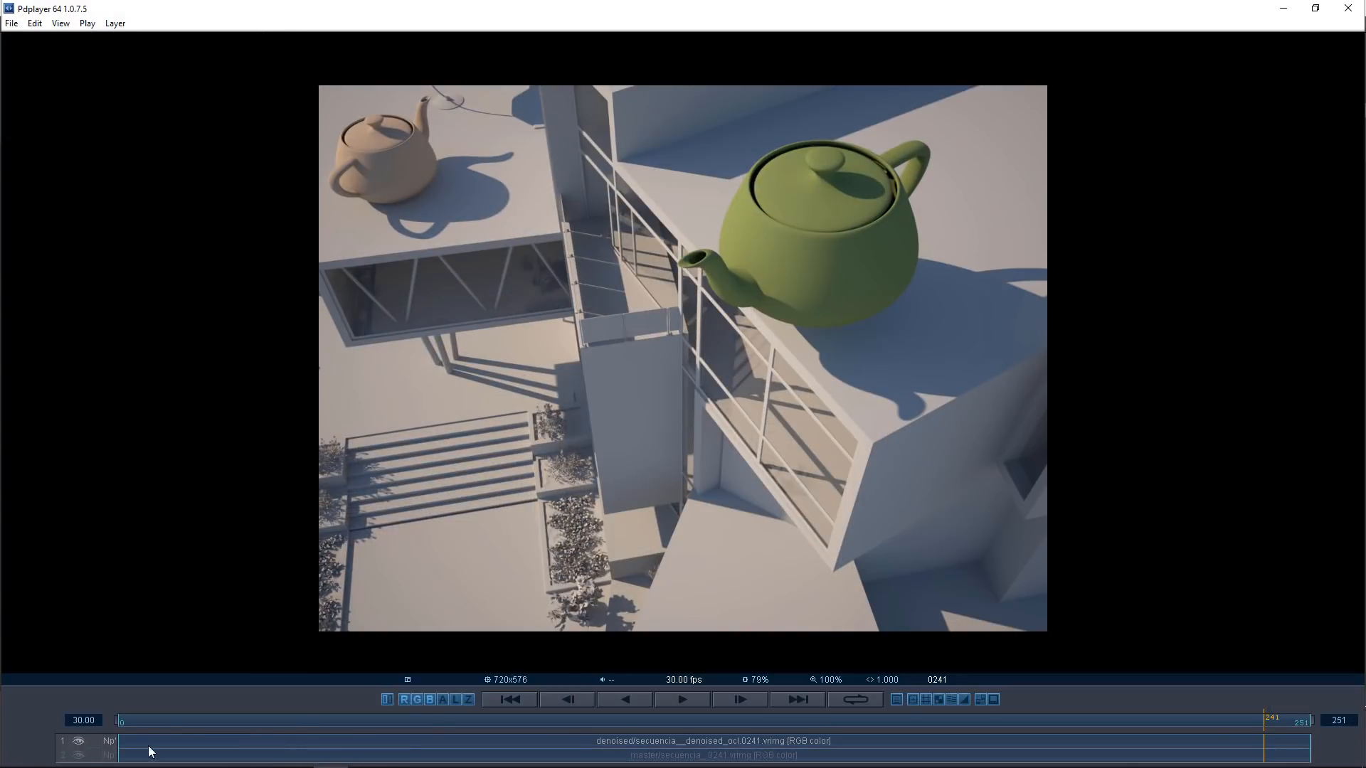
pyautogui.click(78, 741)
pyautogui.click(79, 755)
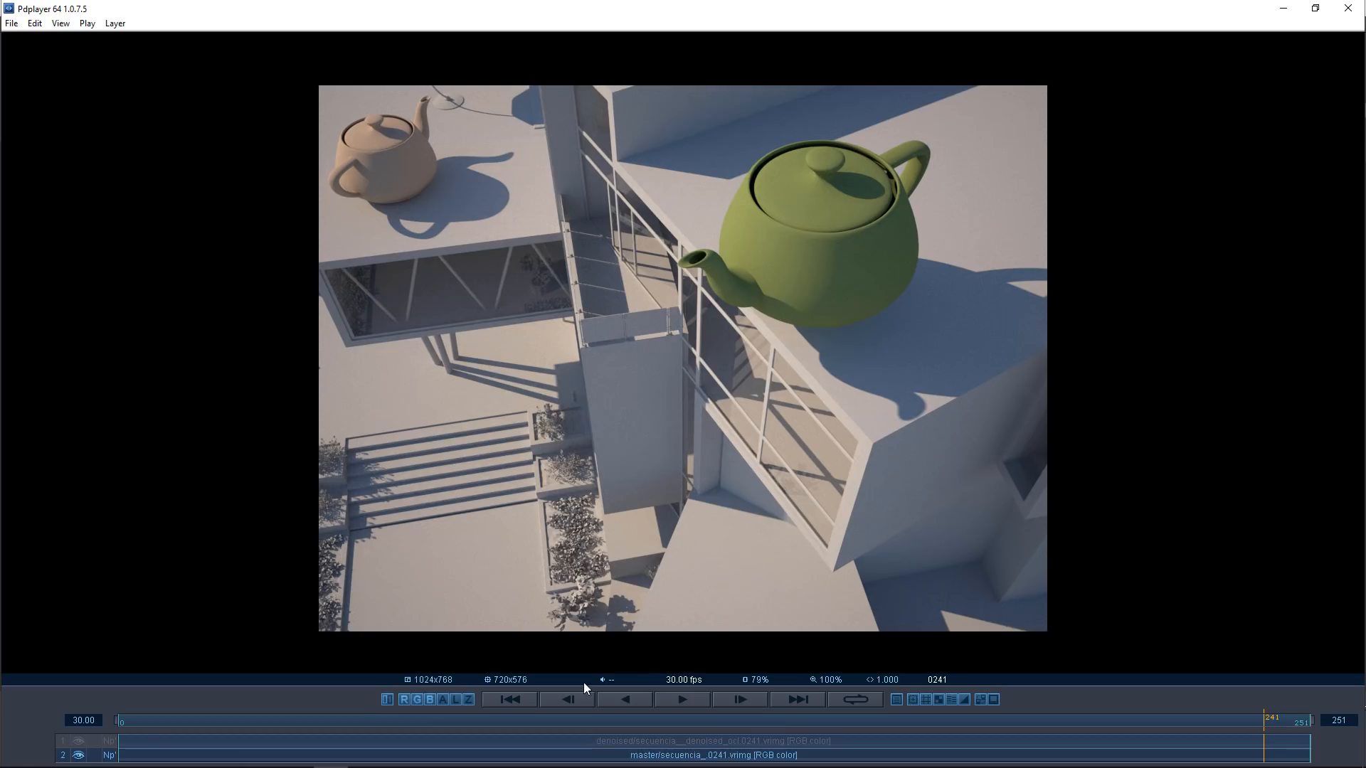
# Step: Play the master sequence from its start, pause it, inspect frame 160 and minimize the player
pyautogui.moveTo(141, 723)
pyautogui.mouseDown()
pyautogui.moveTo(118, 723)
pyautogui.moveTo(182, 722)
pyautogui.moveTo(117, 713)
pyautogui.mouseUp()
pyautogui.press('space')
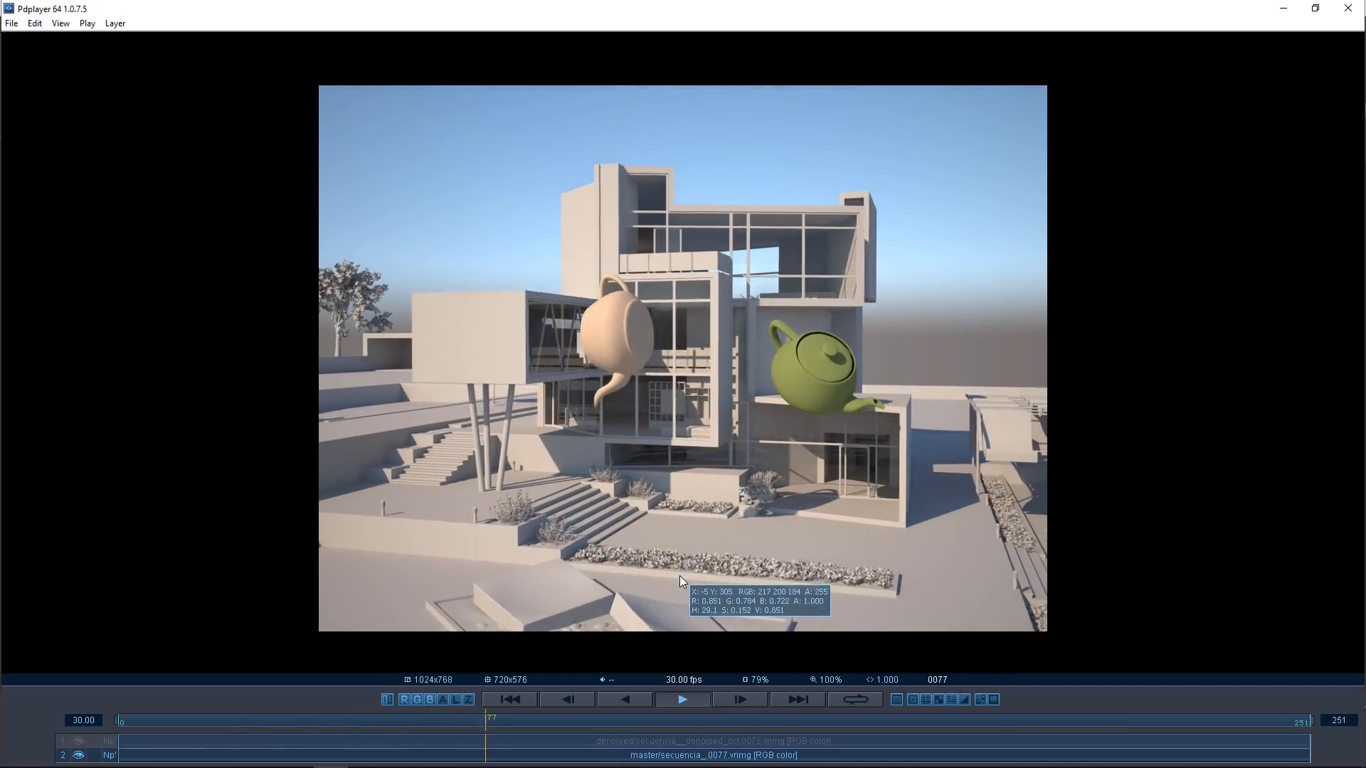
pyautogui.press('space')
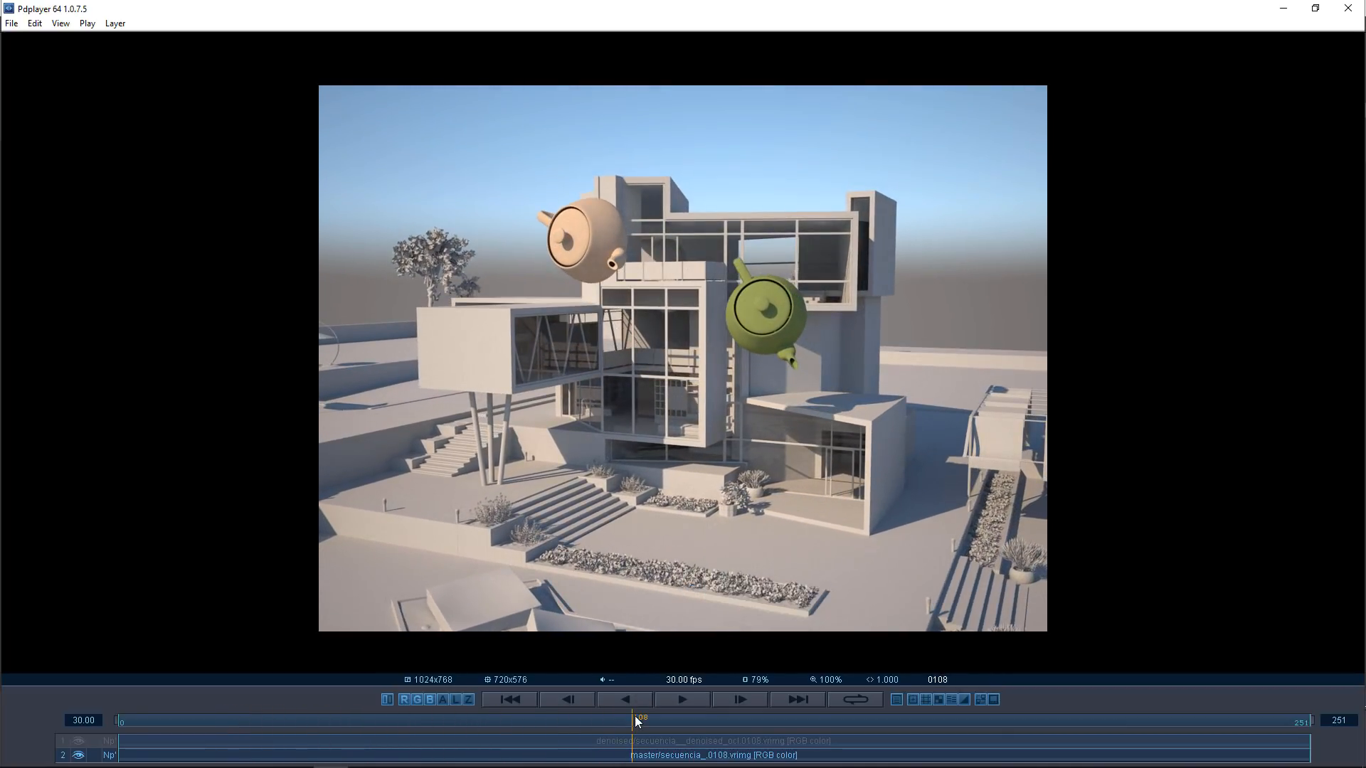
pyautogui.moveTo(635, 715); pyautogui.dragTo(877, 707)
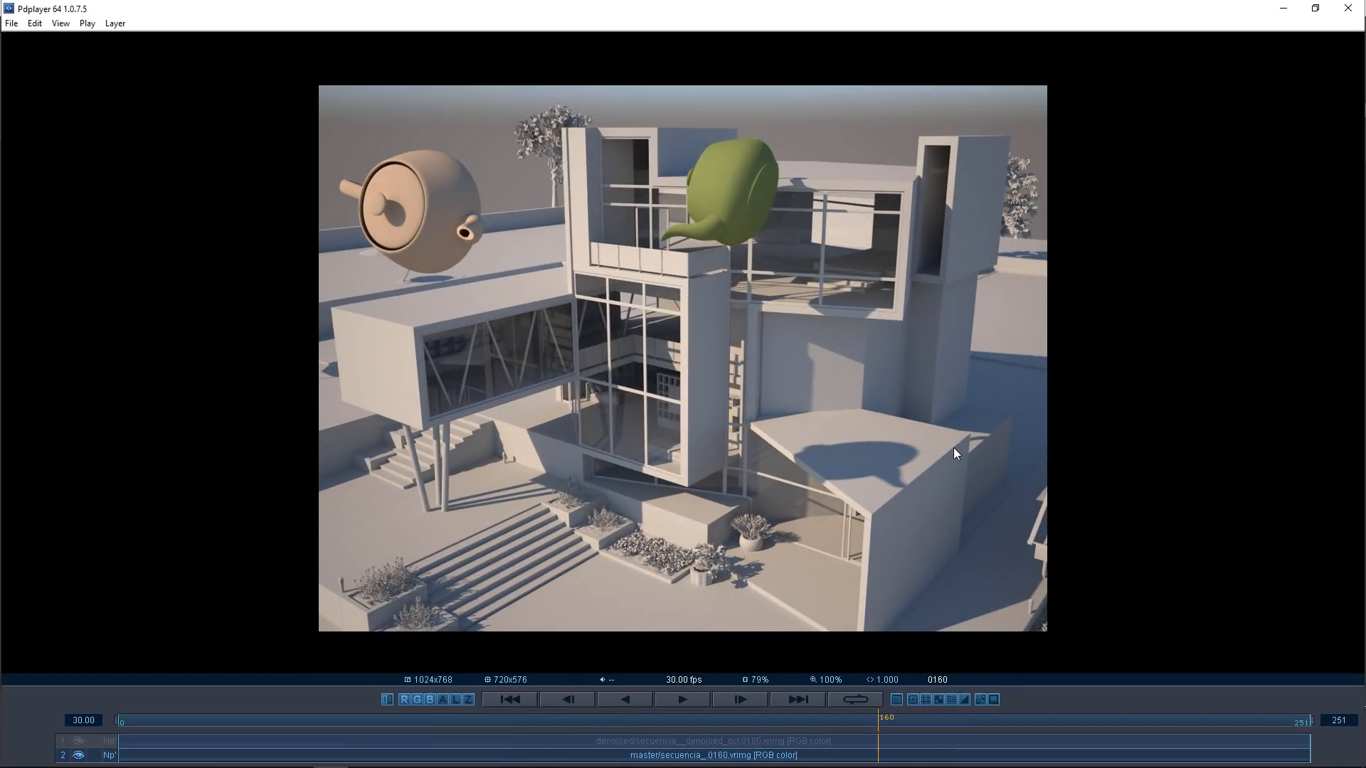
pyautogui.moveTo(954, 449)
pyautogui.click(1280, 9)
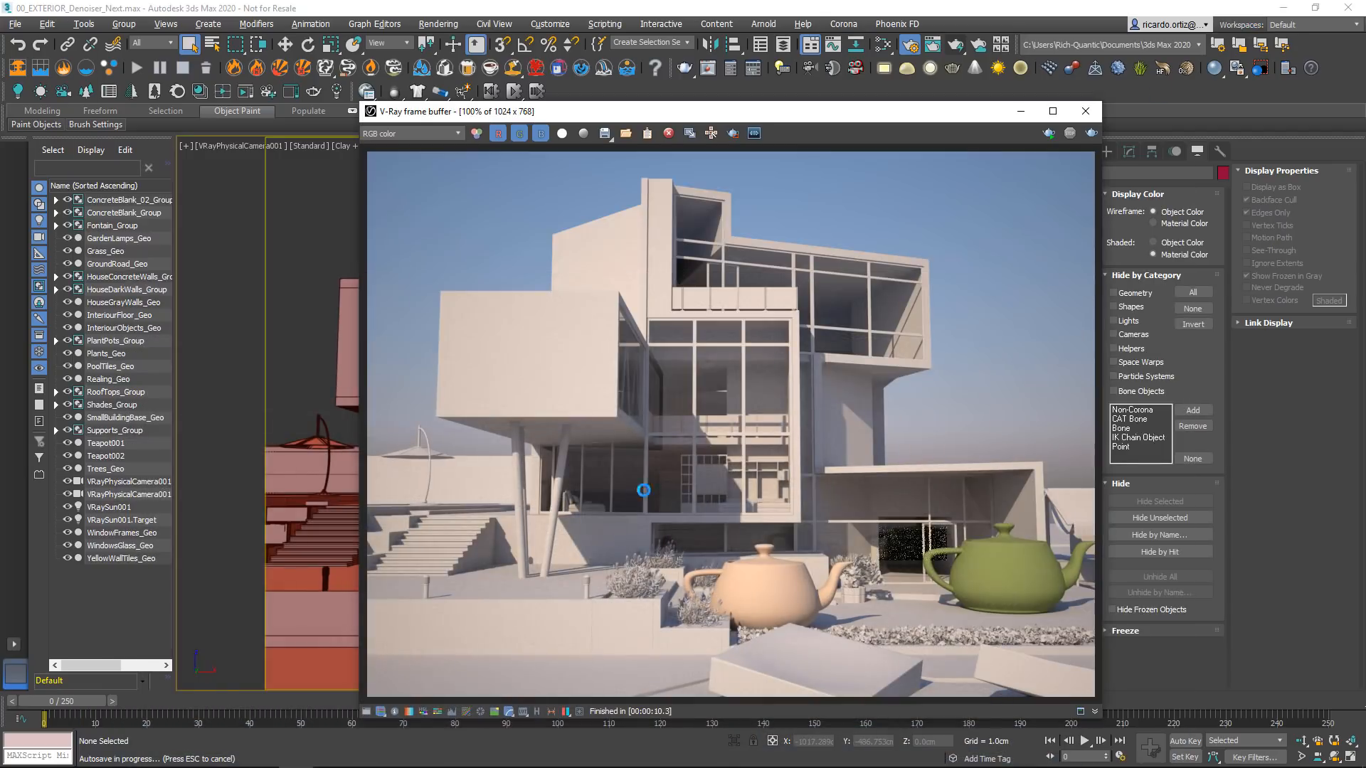
# Step: Open the master folder inside the Desktop's GI folder in File Explorer
pyautogui.moveTo(155, 756)
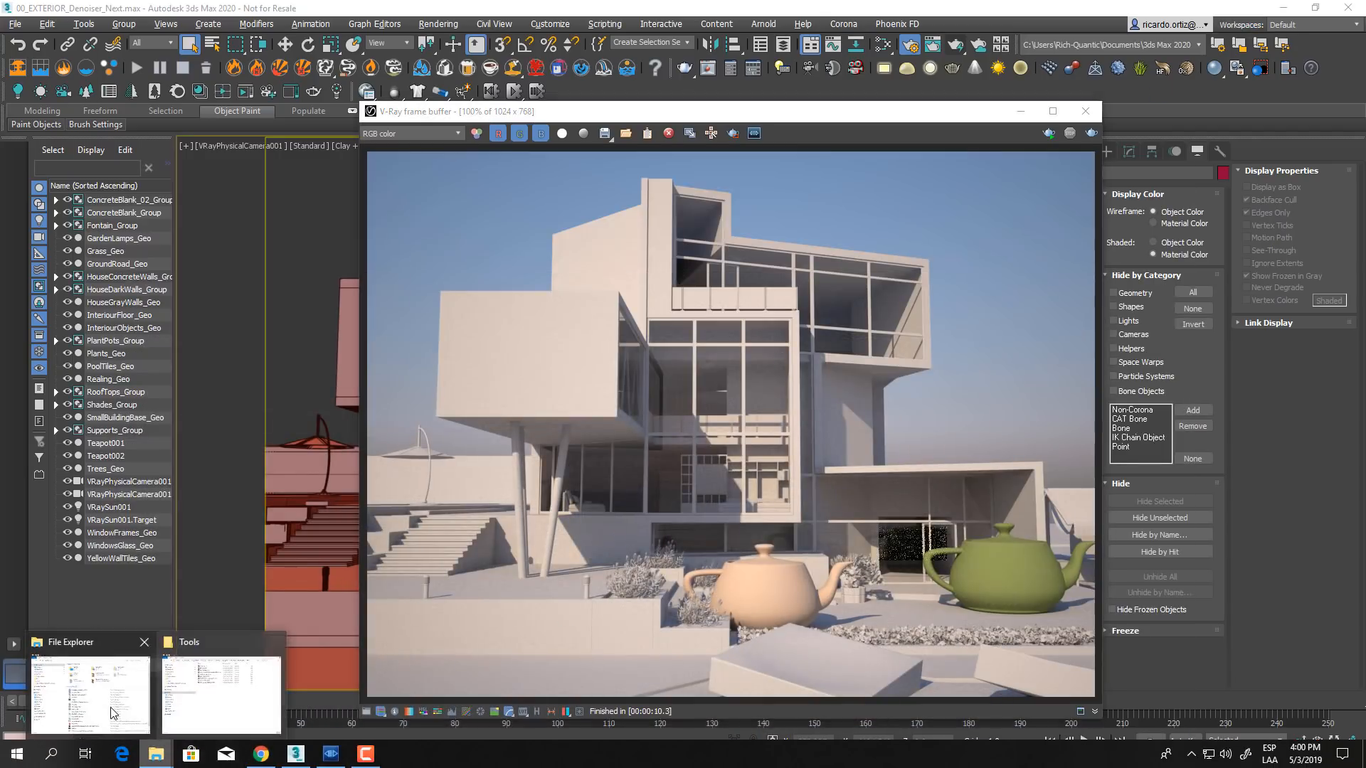
pyautogui.click(92, 704)
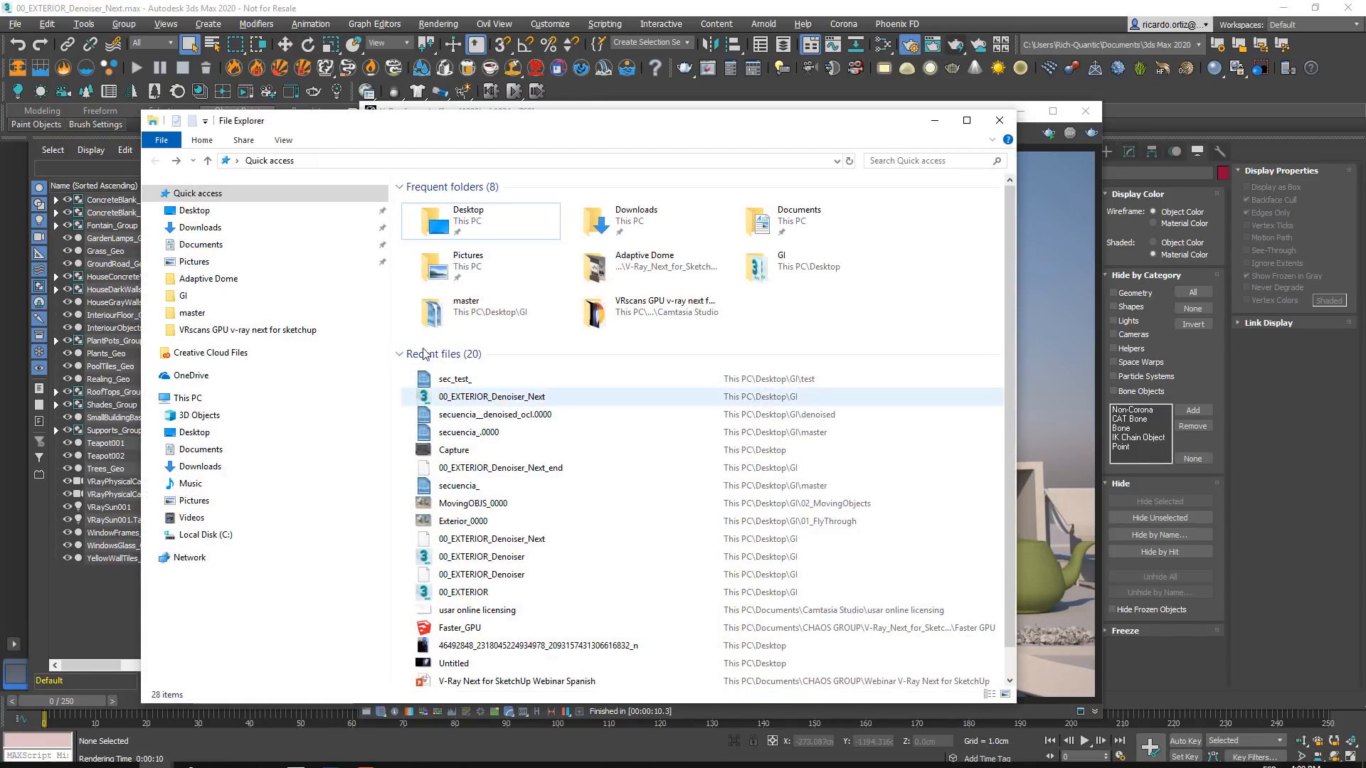
pyautogui.click(202, 210)
pyautogui.click(502, 228)
pyautogui.doubleClick(502, 228)
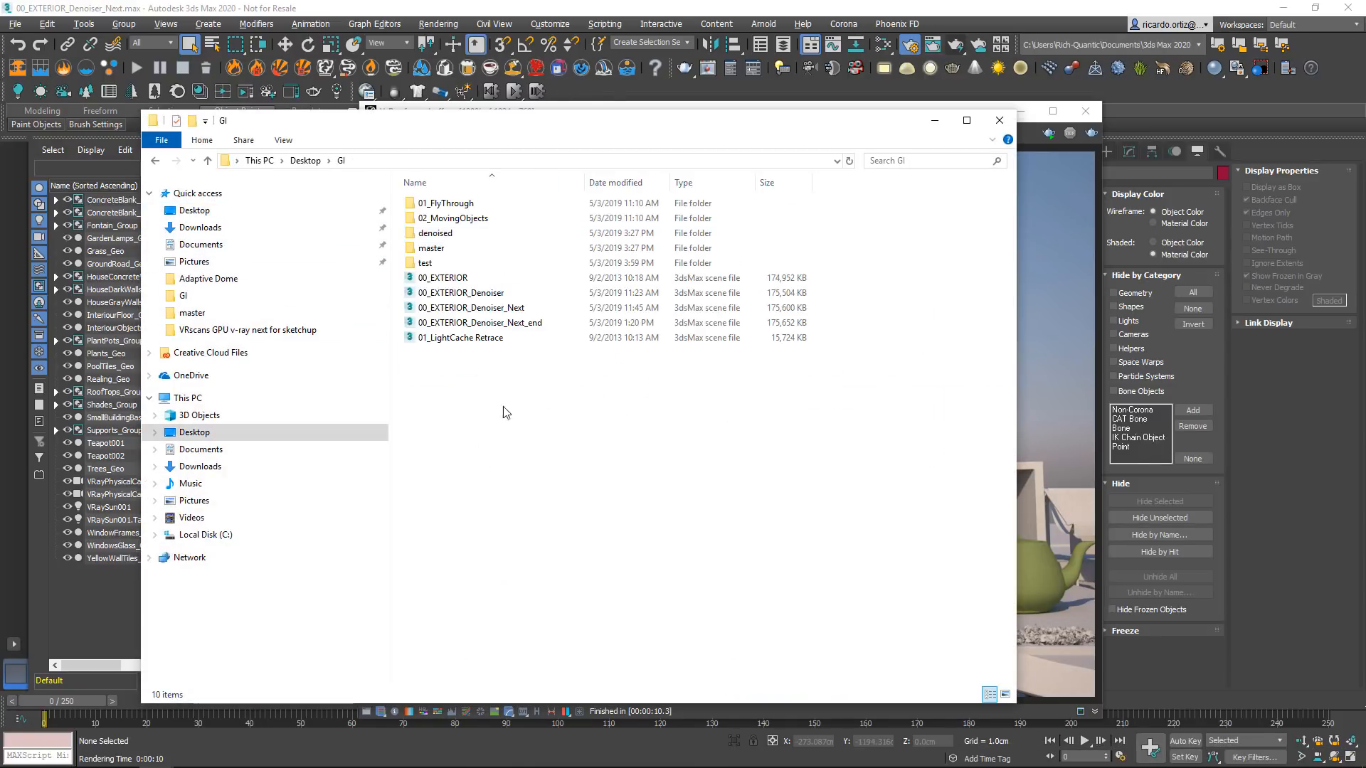
pyautogui.moveTo(542, 127); pyautogui.dragTo(709, 154)
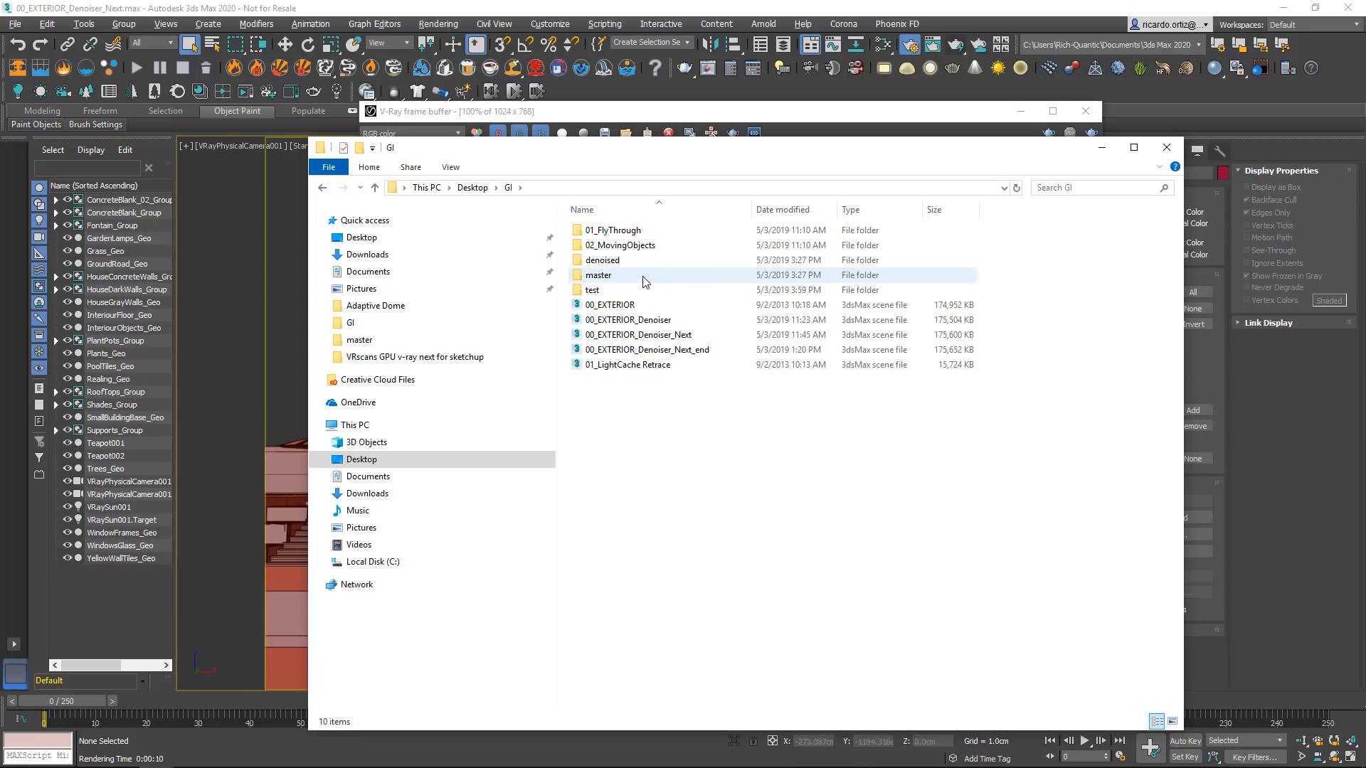
pyautogui.doubleClick(644, 277)
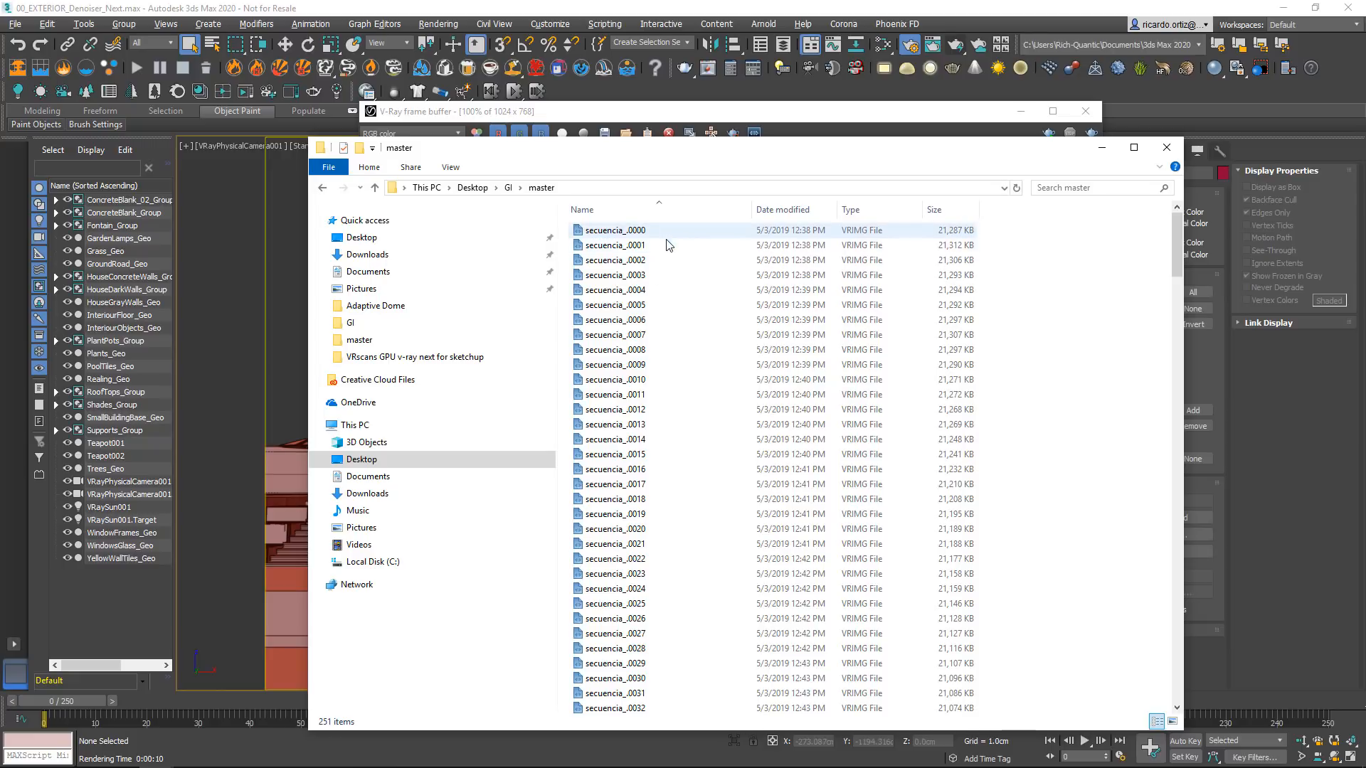
# Step: Look through the rendered secuencia_ VRIMG frames in the master folder, then minimize the folder window
pyautogui.scroll(-15, 693, 434)
pyautogui.scroll(-18, 677, 463)
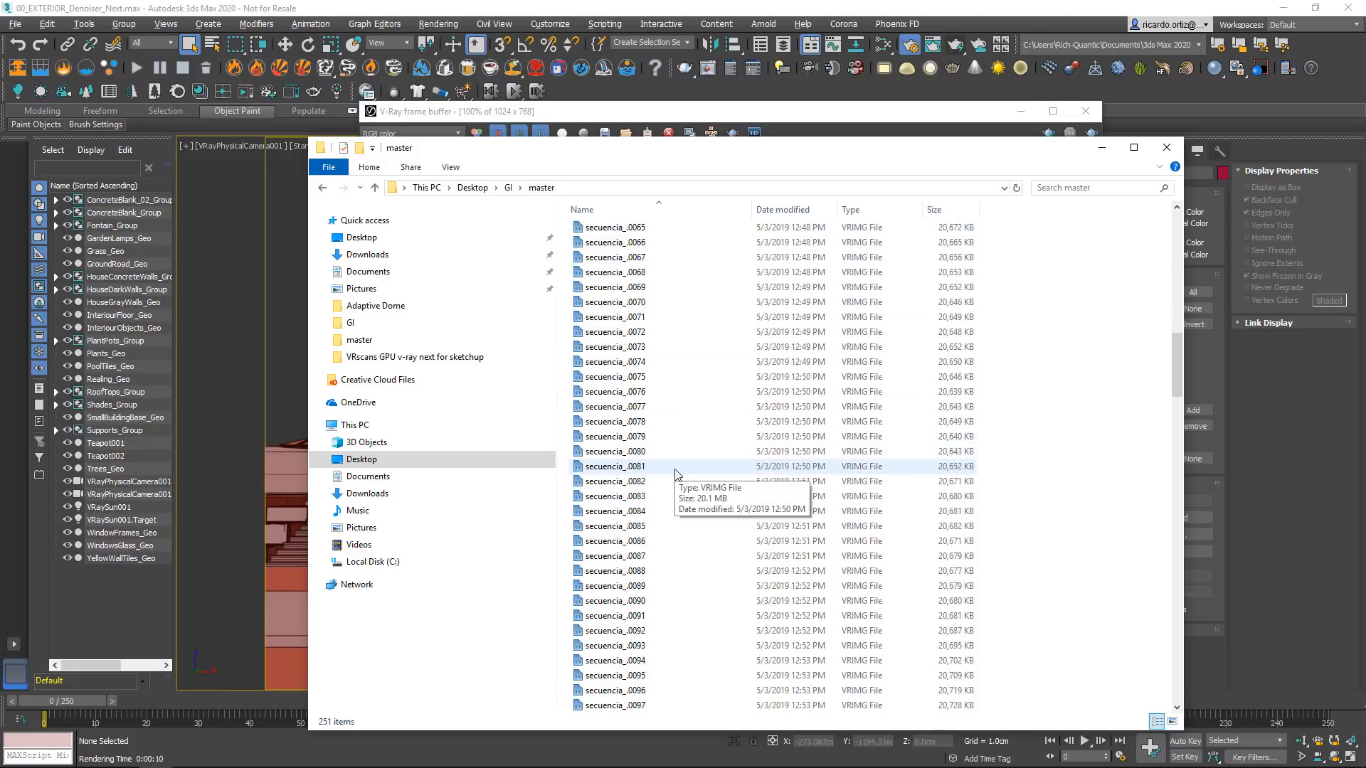
pyautogui.moveTo(1177, 436); pyautogui.dragTo(1191, 236)
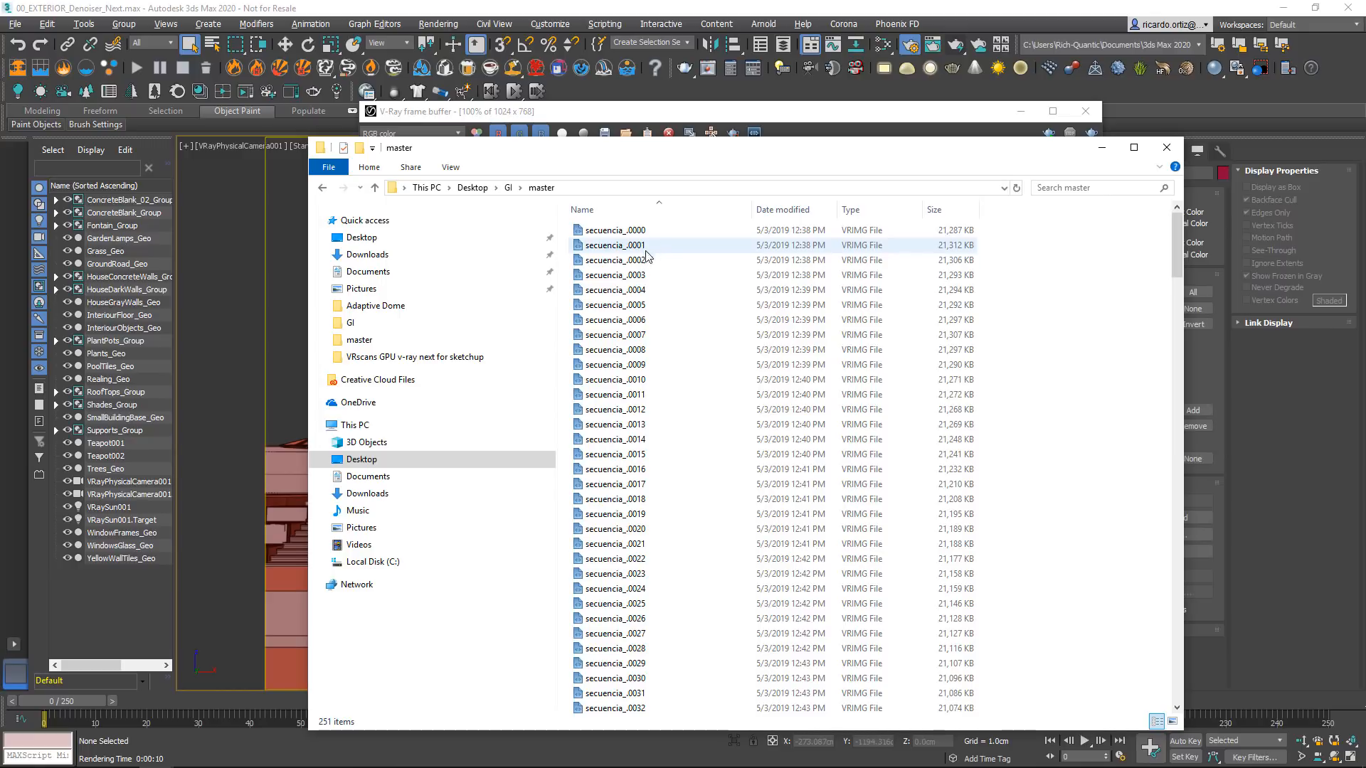
pyautogui.click(1100, 150)
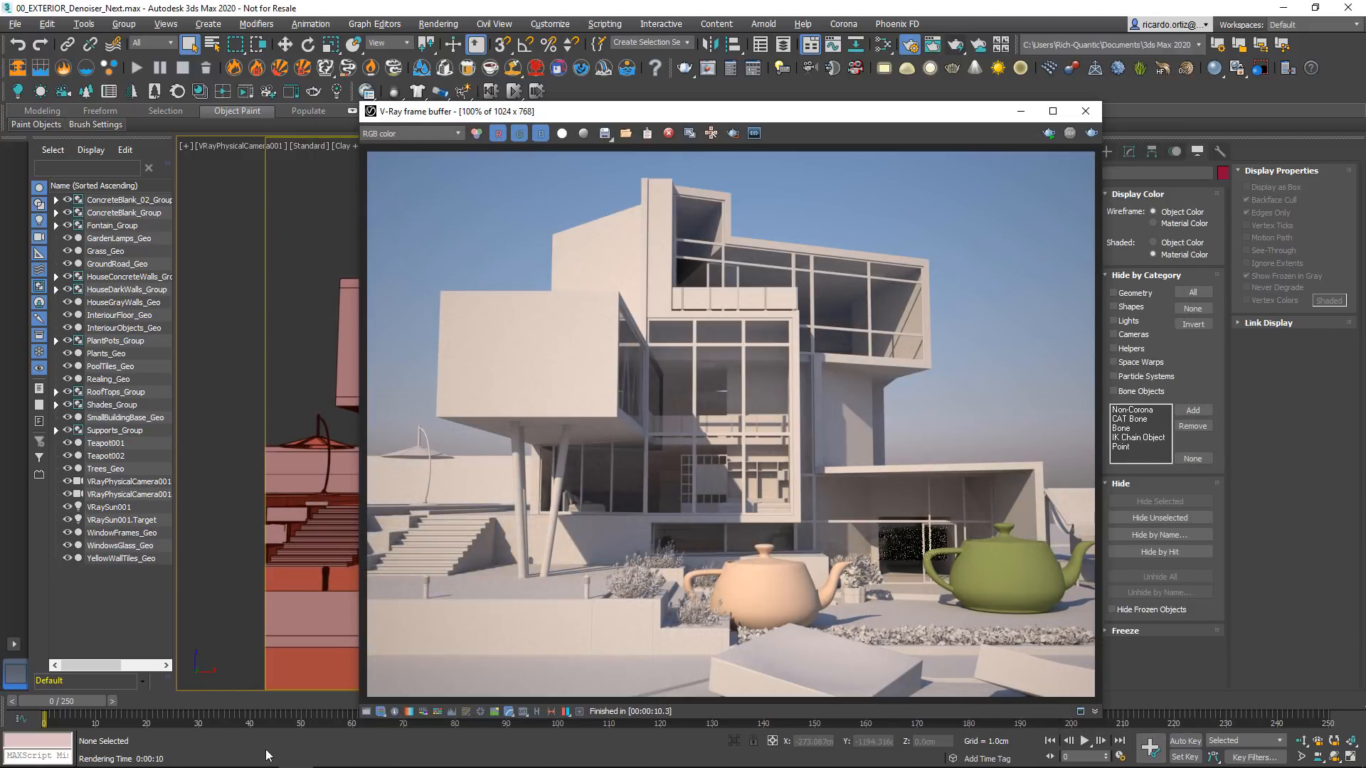
# Step: Launch the Denoiser tool from the V-Ray Next for 3ds Max 2020 Tools folder and arrange its console and VDenoise windows
pyautogui.moveTo(156, 753)
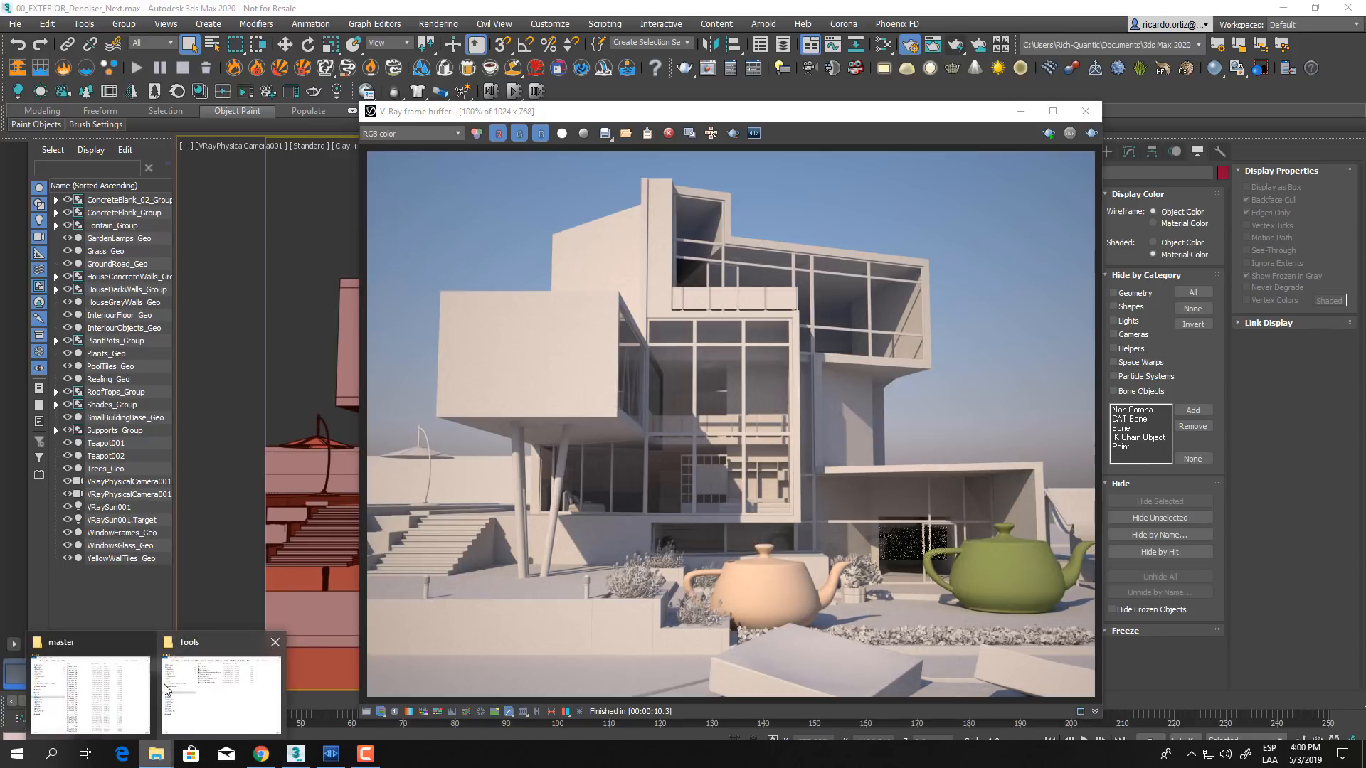
pyautogui.click(199, 700)
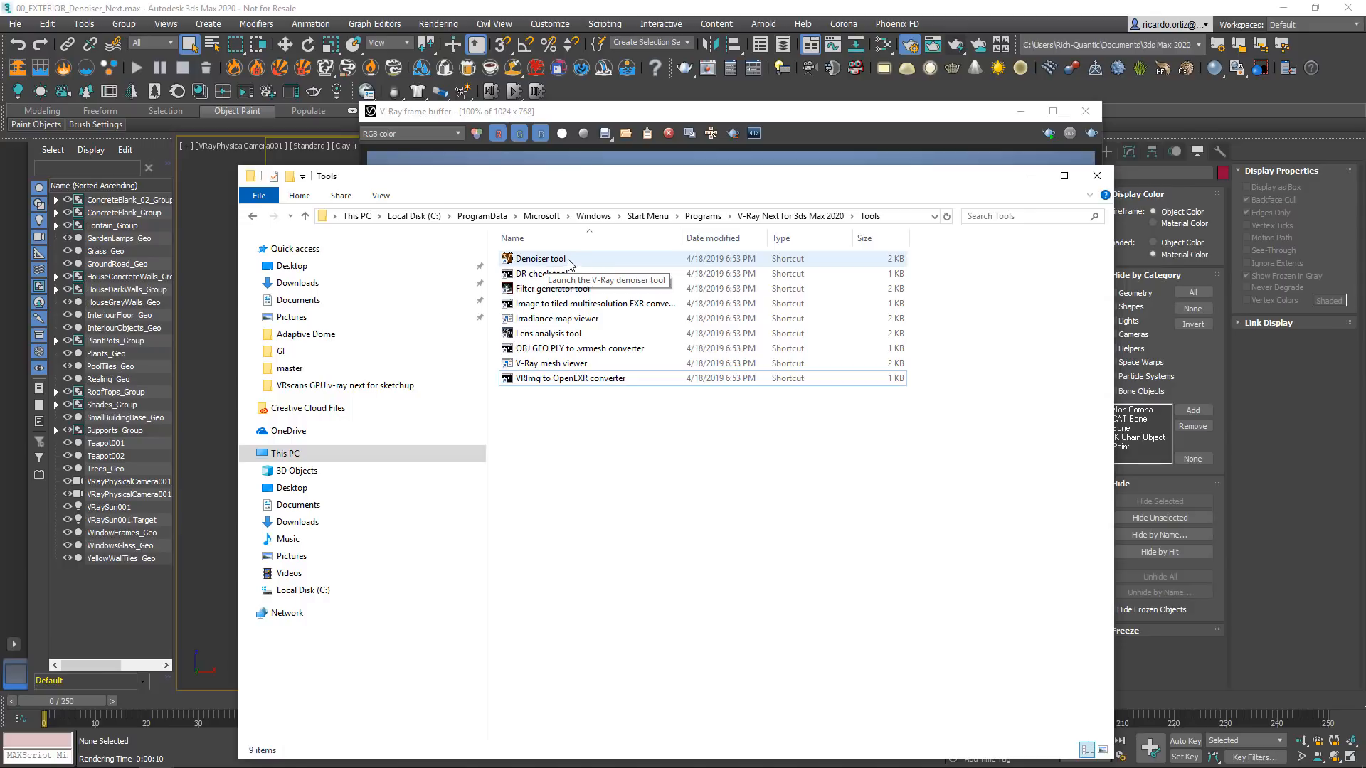
pyautogui.doubleClick(541, 258)
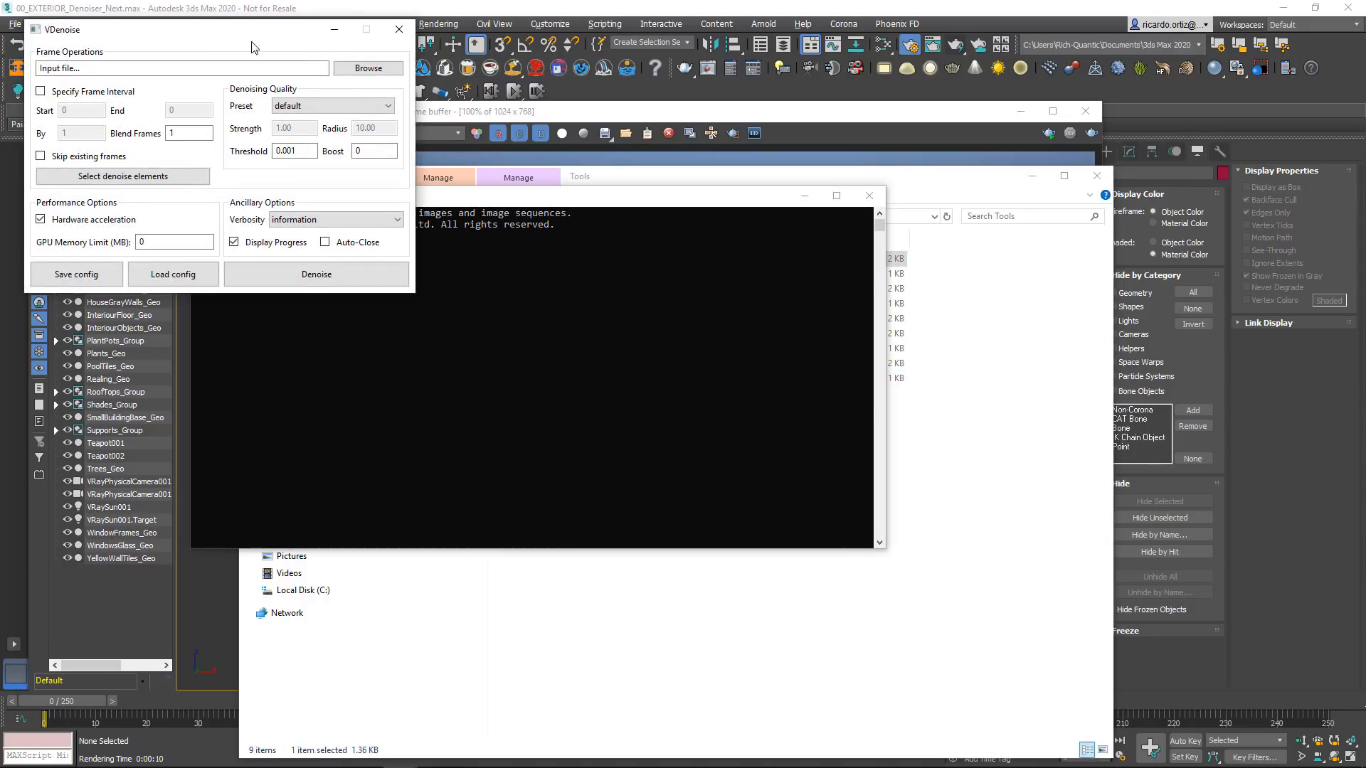
pyautogui.moveTo(254, 48); pyautogui.dragTo(995, 356)
pyautogui.moveTo(577, 200); pyautogui.dragTo(463, 85)
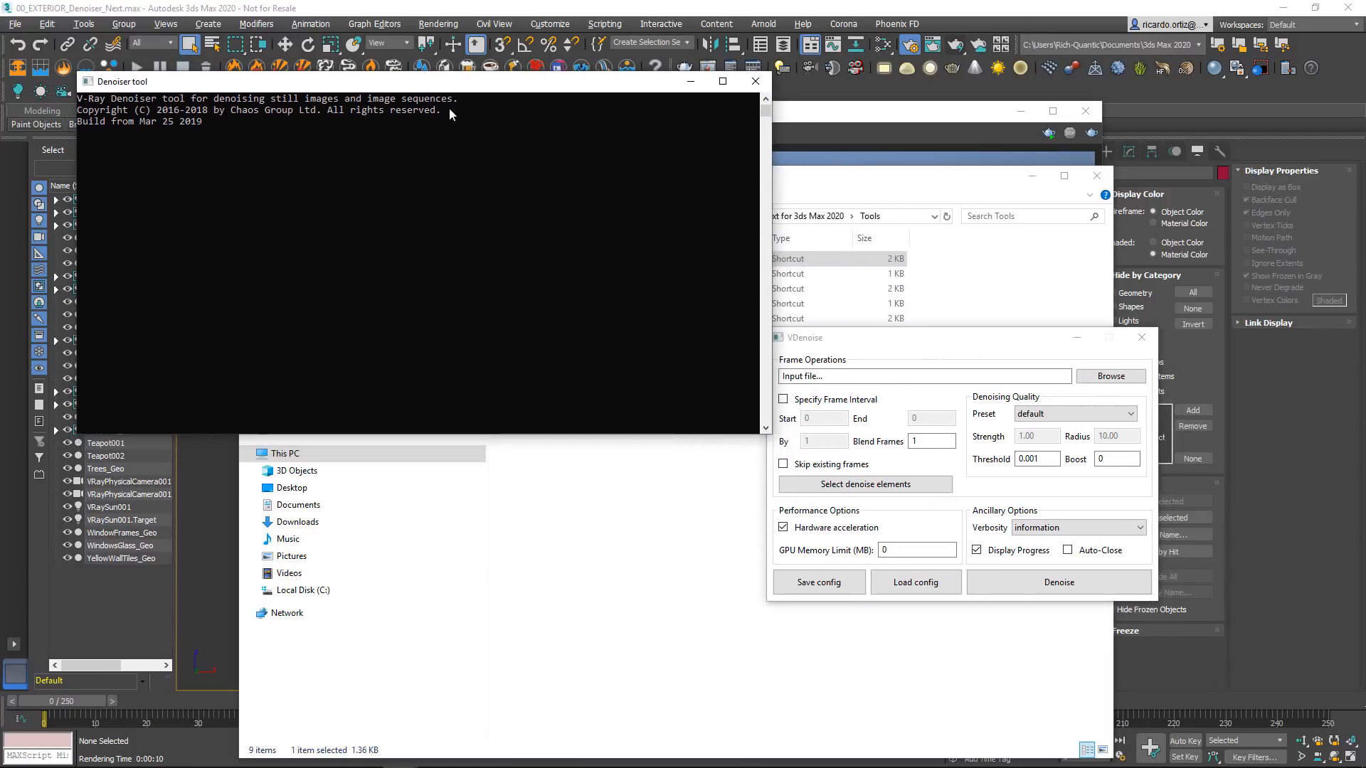
pyautogui.moveTo(945, 339); pyautogui.dragTo(809, 257)
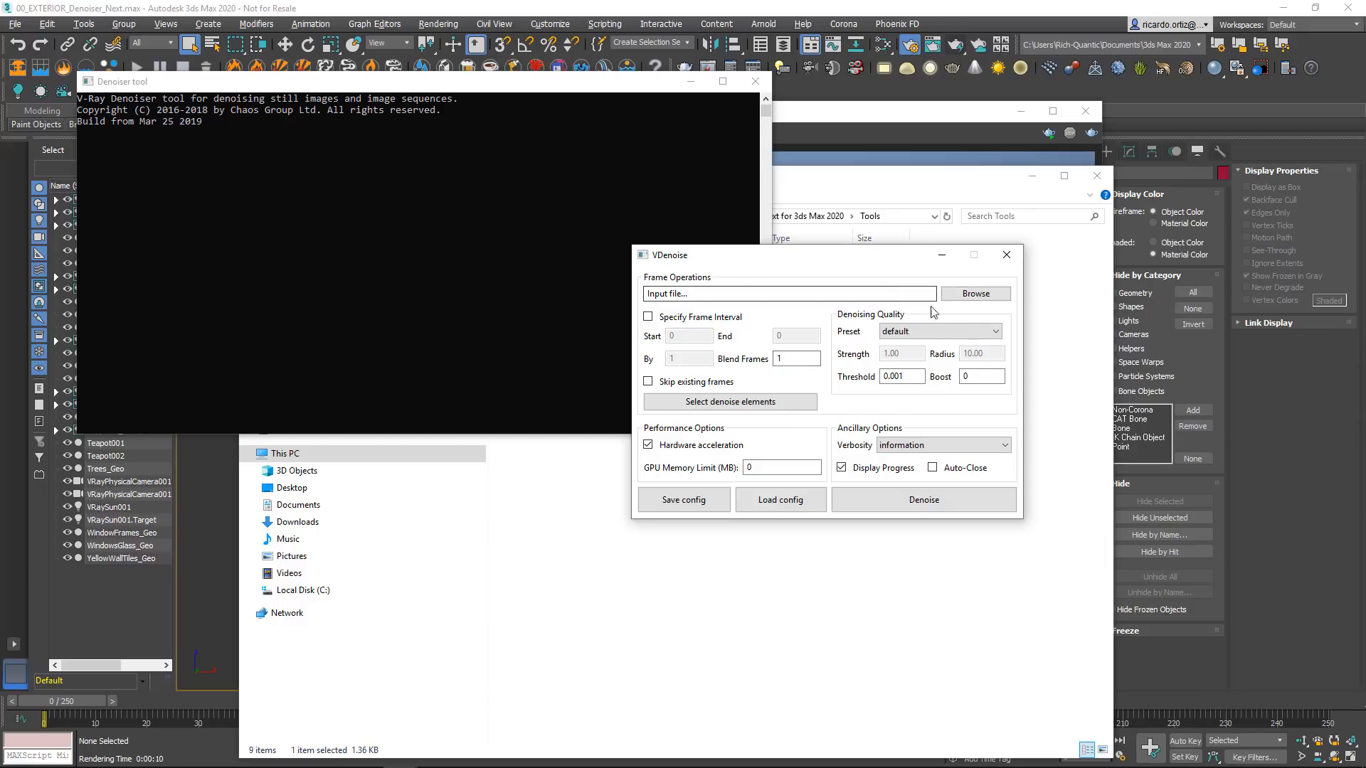
# Step: Load secuencia_.0000 from the master folder as the VDenoise input, including all other frames of the same animation
pyautogui.click(975, 298)
pyautogui.click(816, 367)
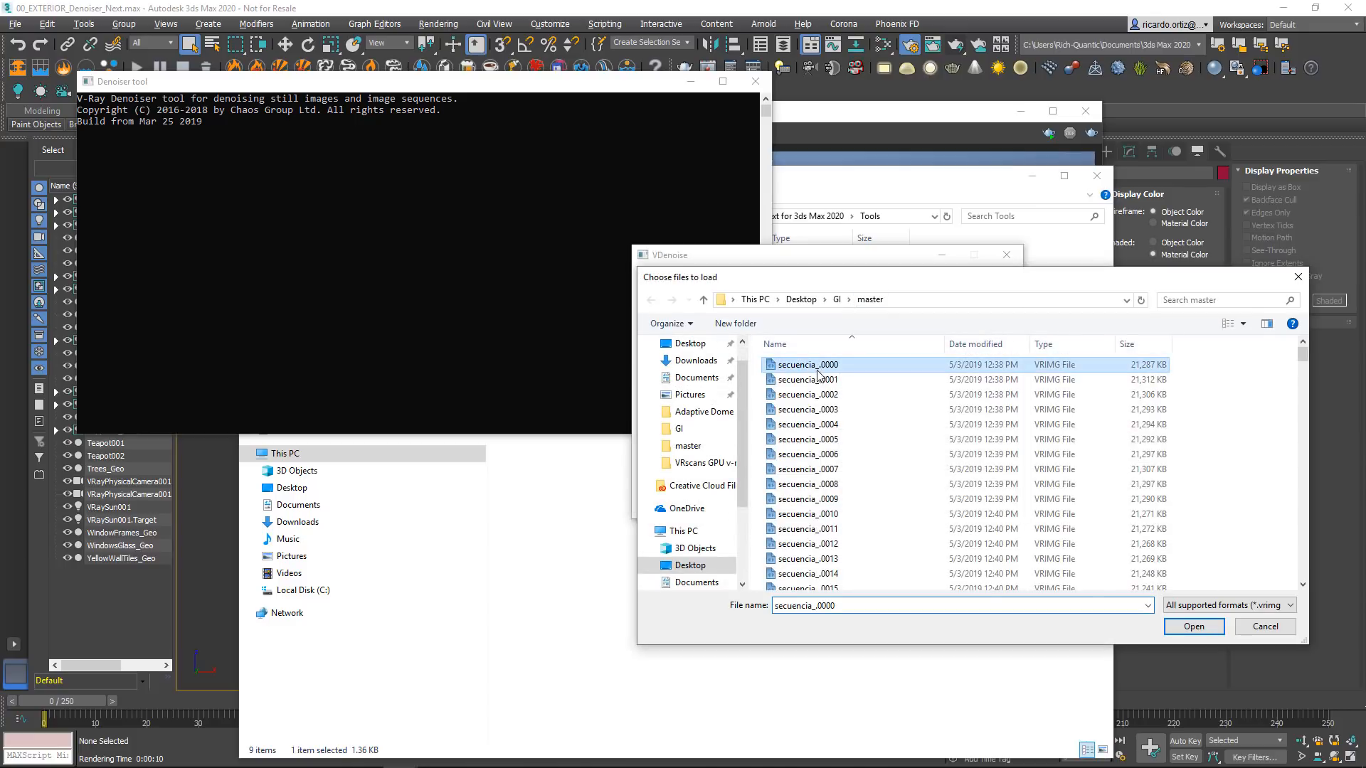
pyautogui.click(1193, 626)
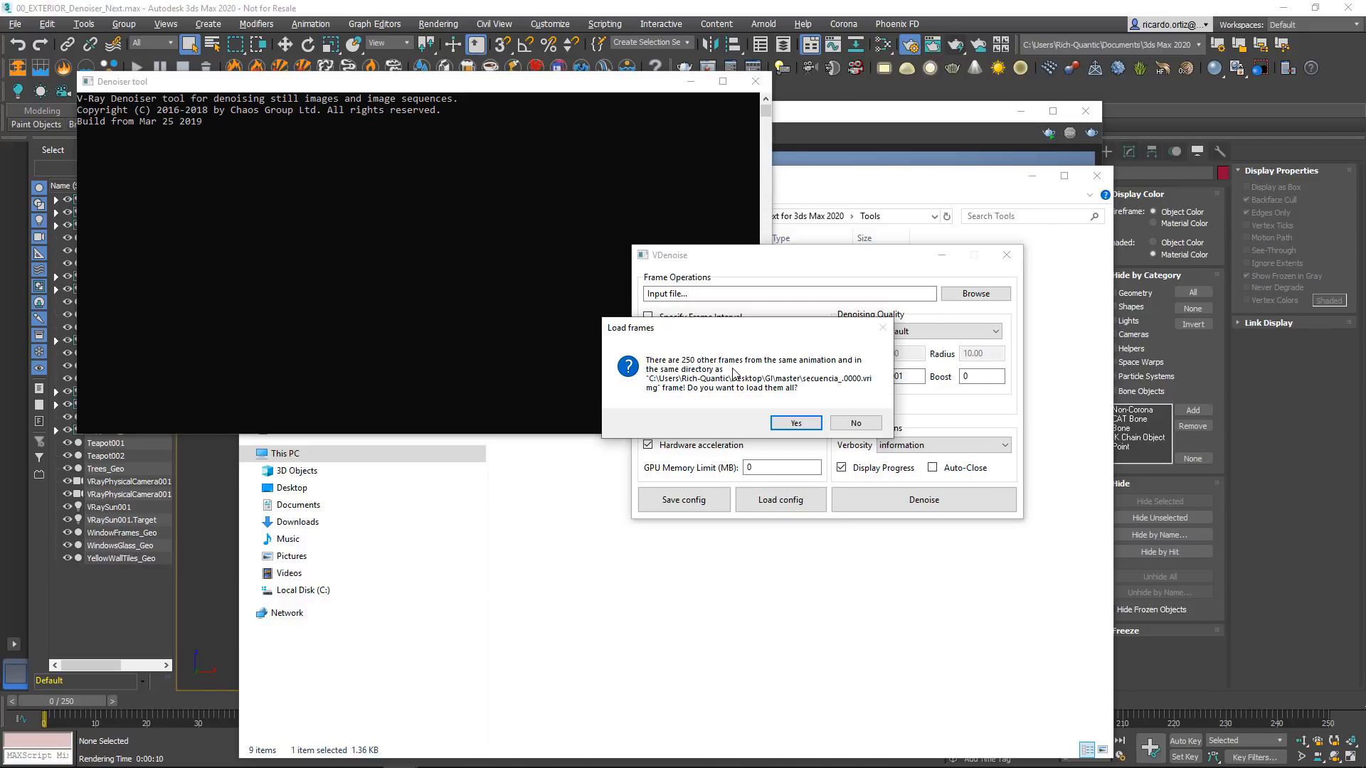
pyautogui.click(787, 424)
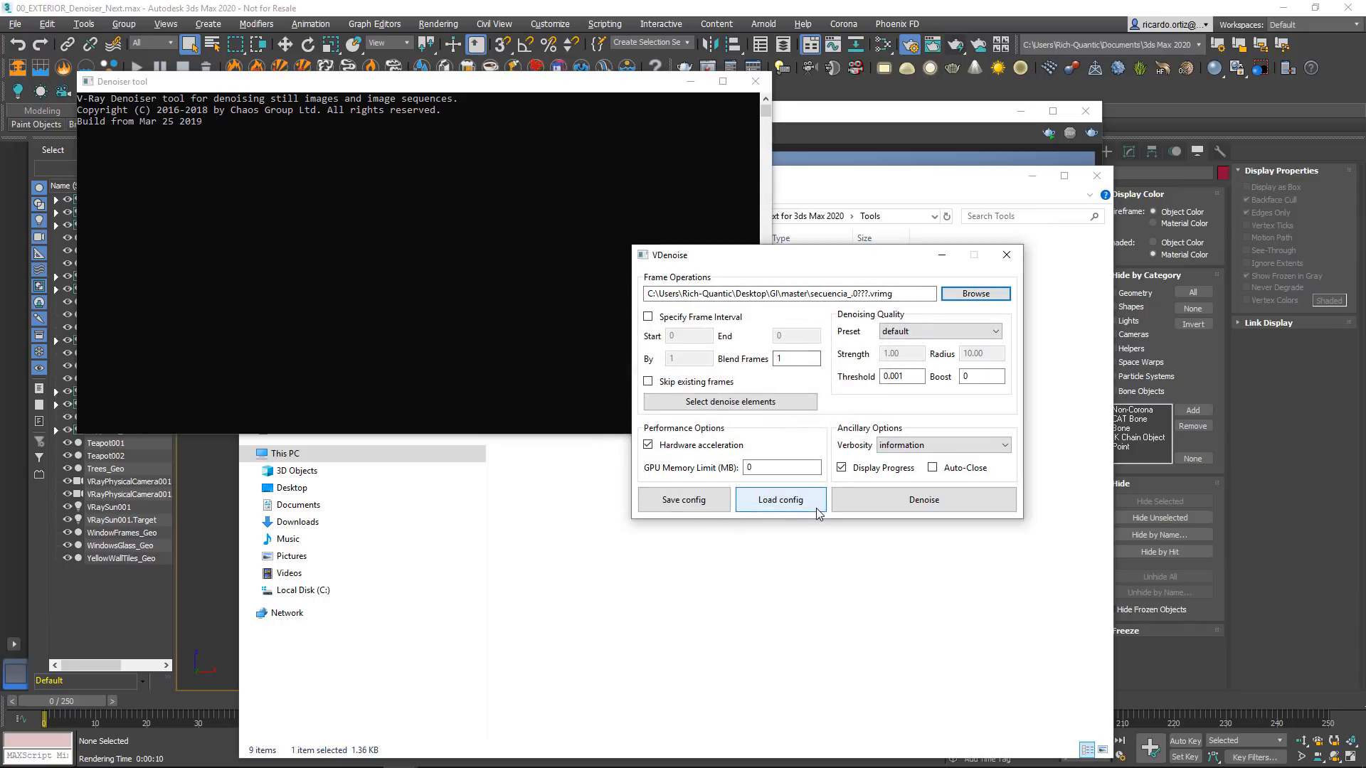
# Step: Review the denoising quality presets while keeping default, and bring the VDenoise window back to the front
pyautogui.click(930, 332)
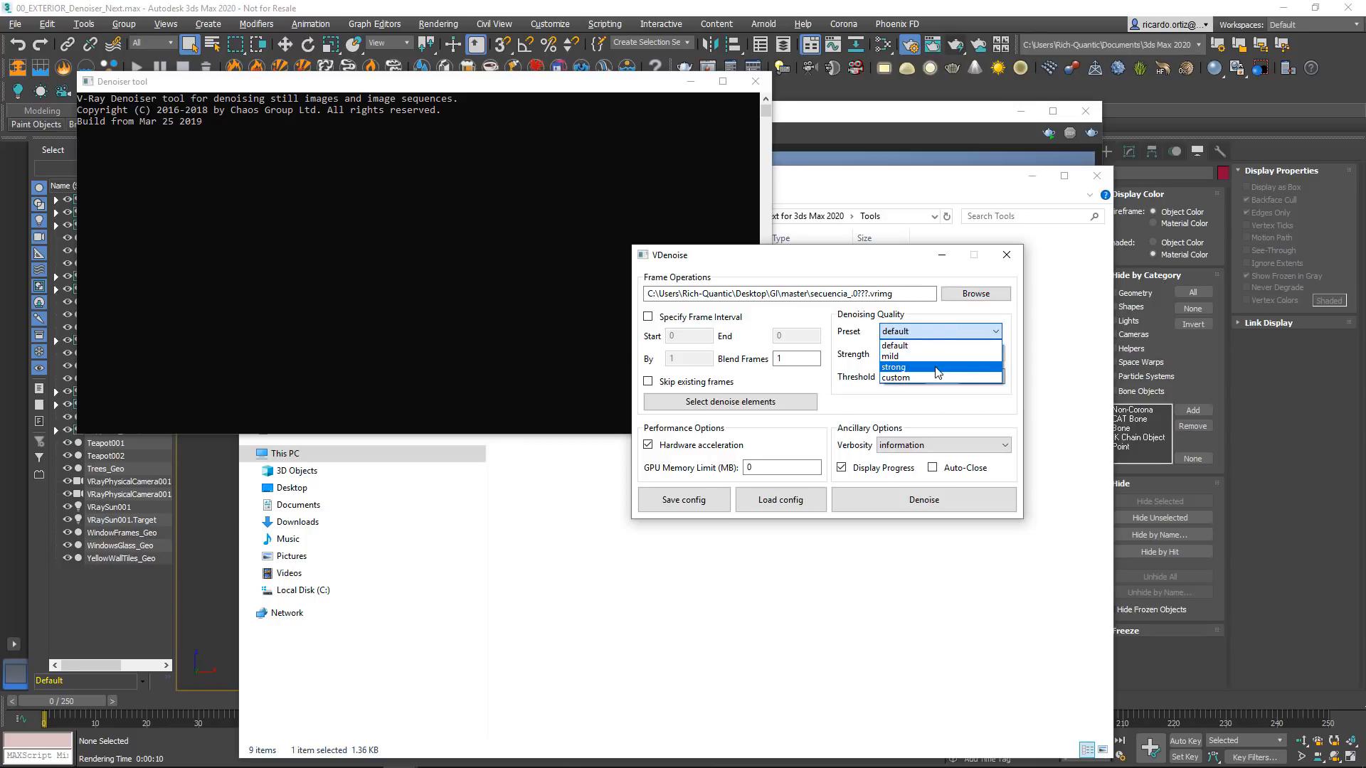
pyautogui.click(1046, 353)
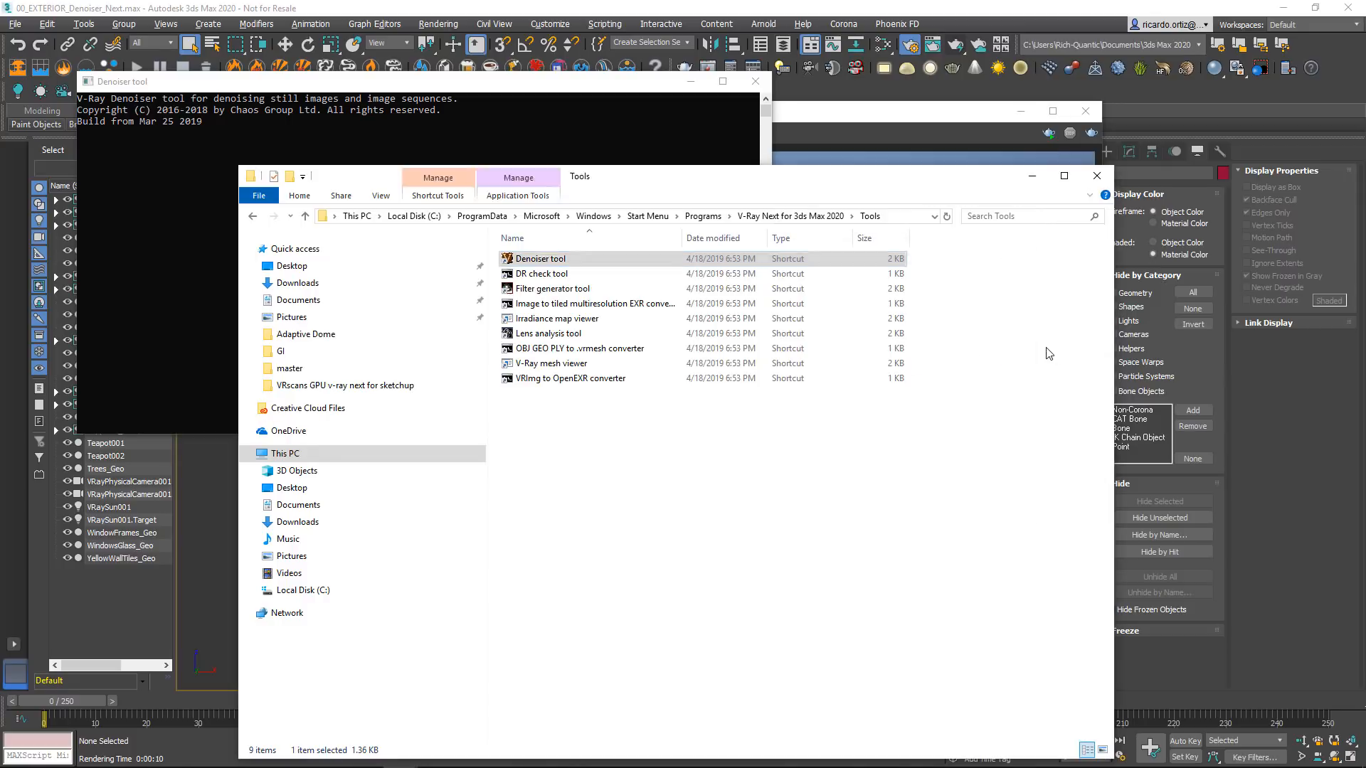
pyautogui.click(526, 165)
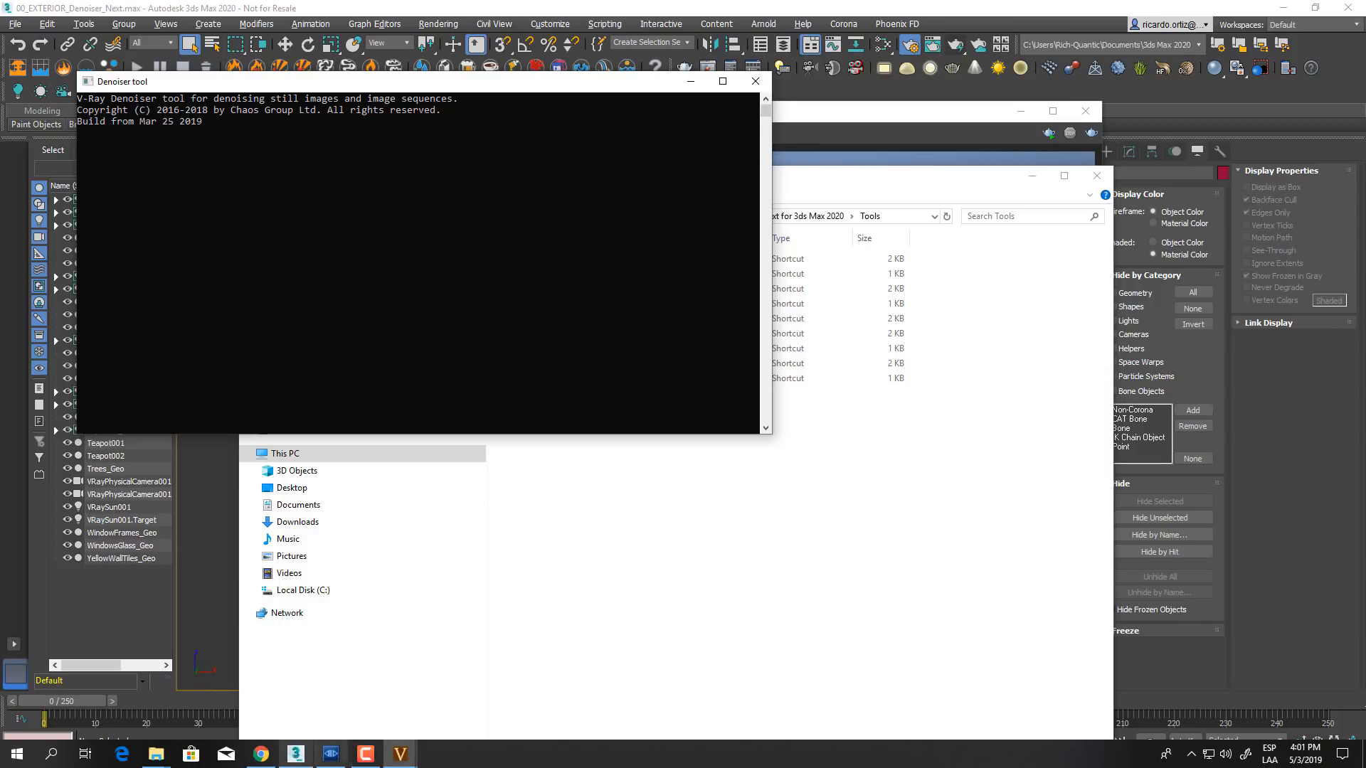
pyautogui.moveTo(400, 754)
pyautogui.click(477, 675)
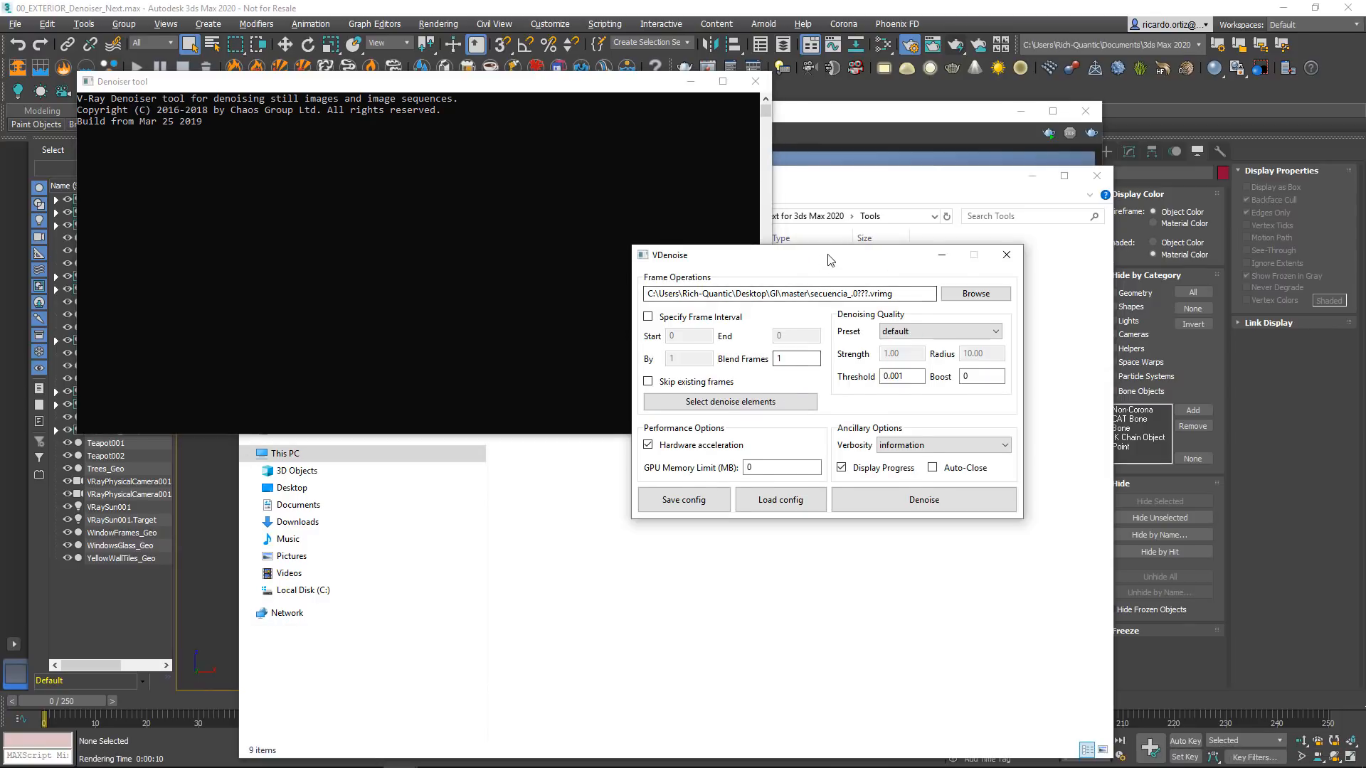
pyautogui.moveTo(829, 260); pyautogui.dragTo(795, 258)
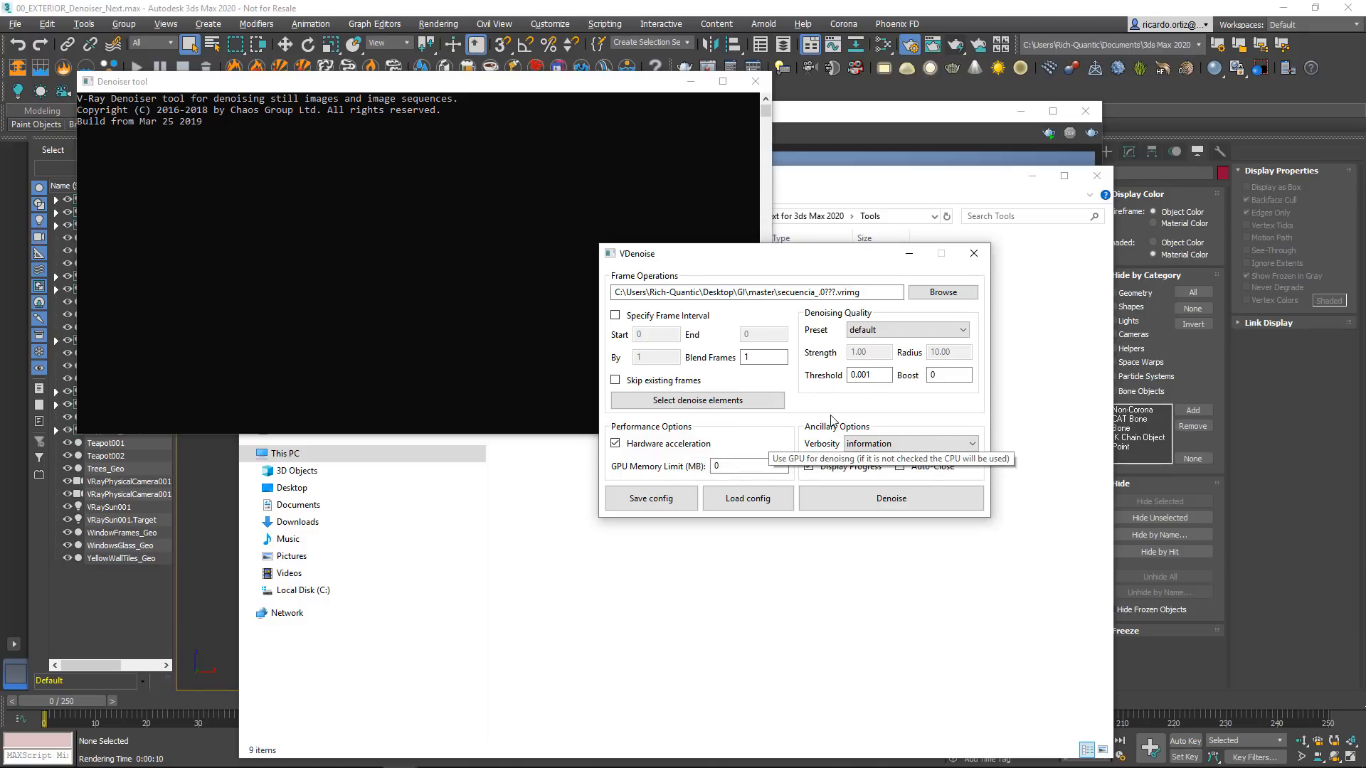
# Step: Start denoising the loaded sequence with the default preset and move the preview window aside to reveal the console log
pyautogui.click(855, 503)
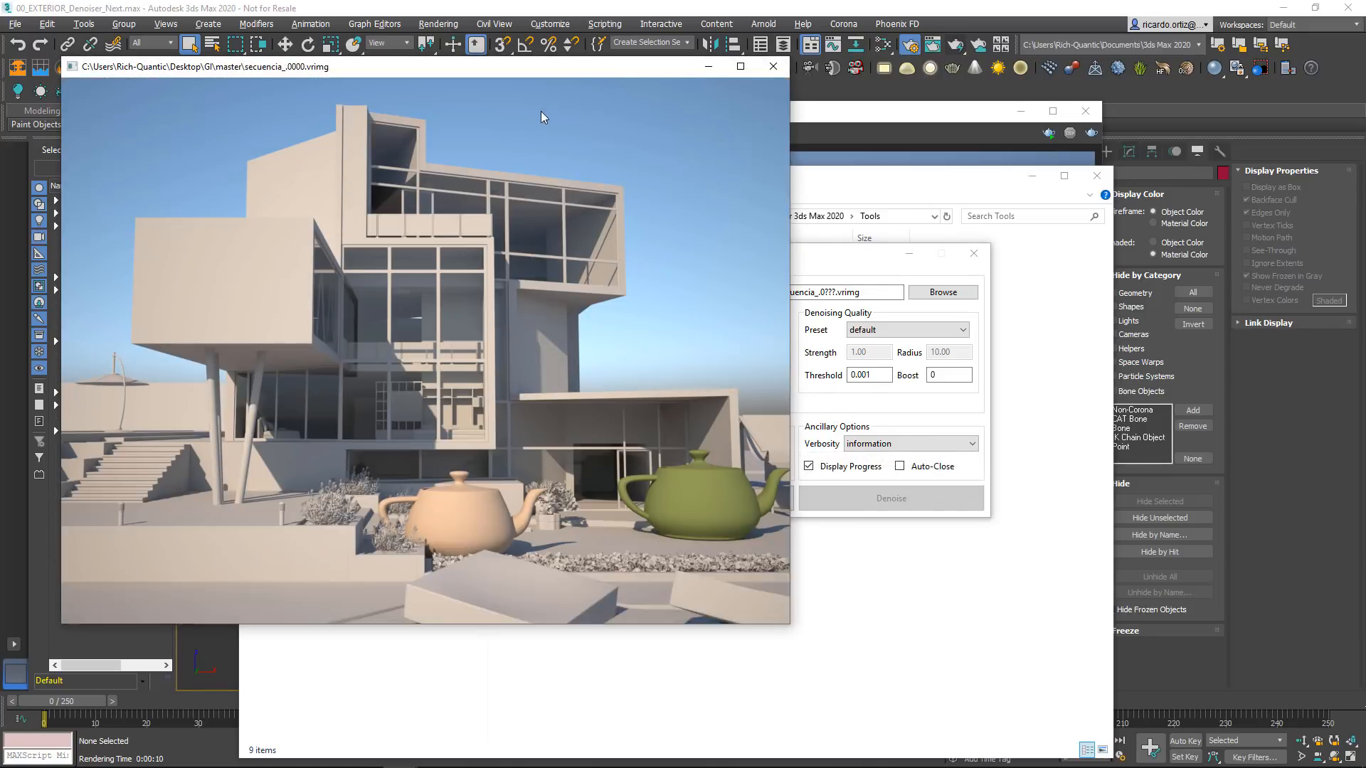
pyautogui.moveTo(499, 70); pyautogui.dragTo(744, 74)
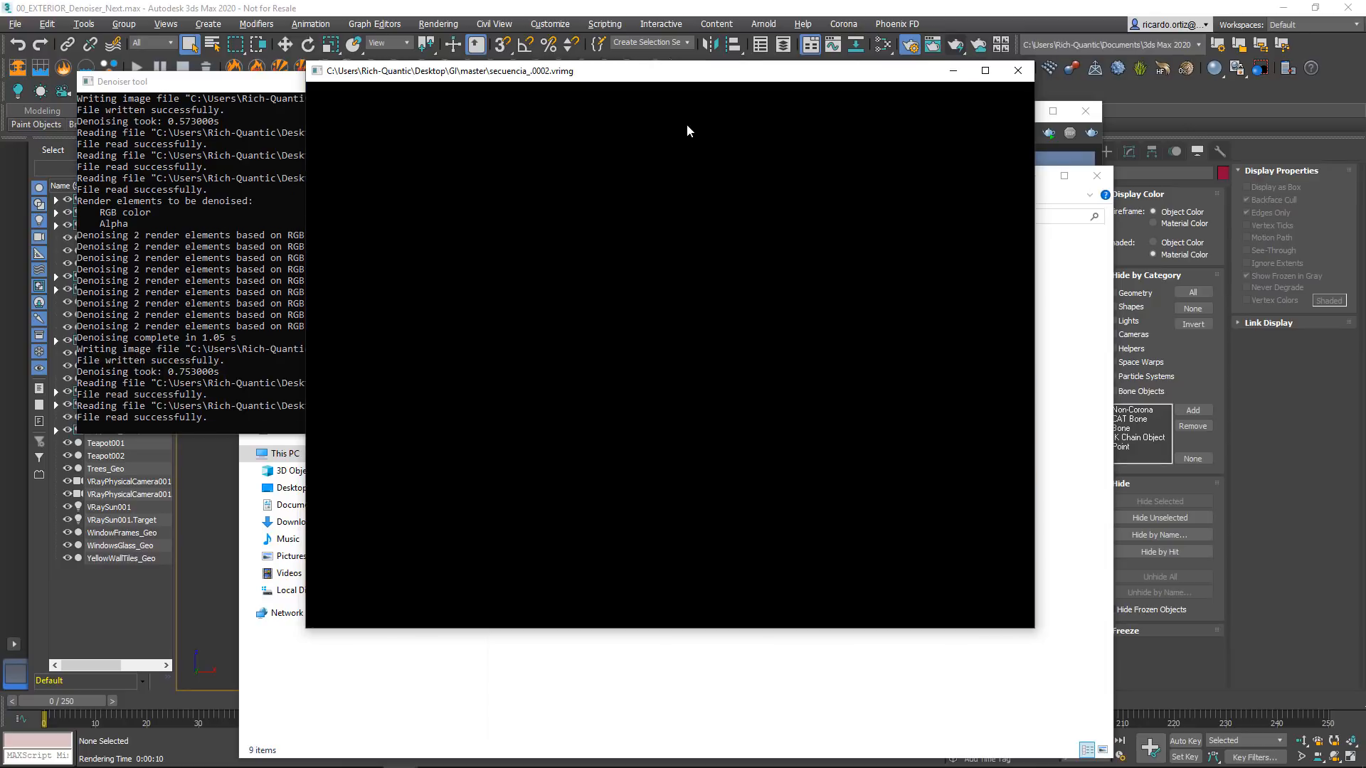
pyautogui.moveTo(677, 74); pyautogui.dragTo(915, 67)
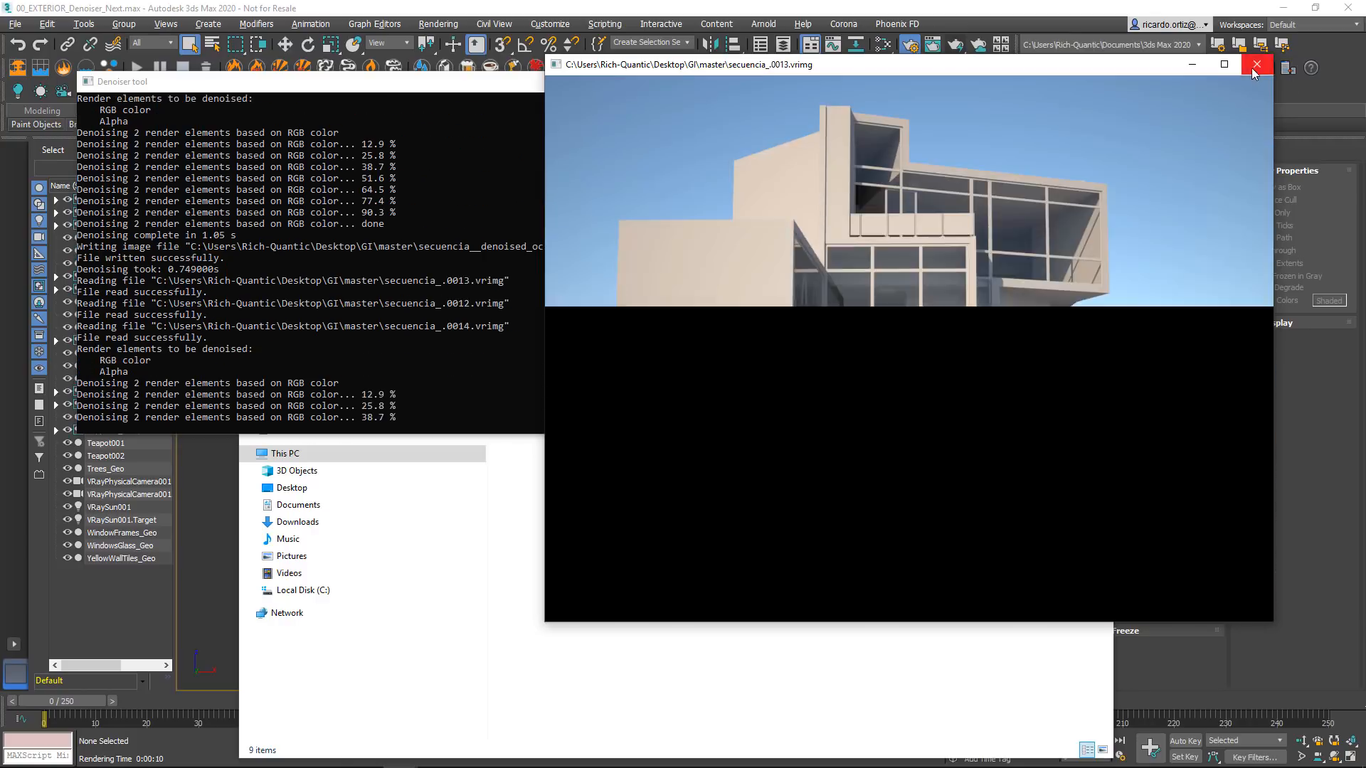
# Step: Abort the running denoise process and close the VDenoise tool
pyautogui.click(1253, 66)
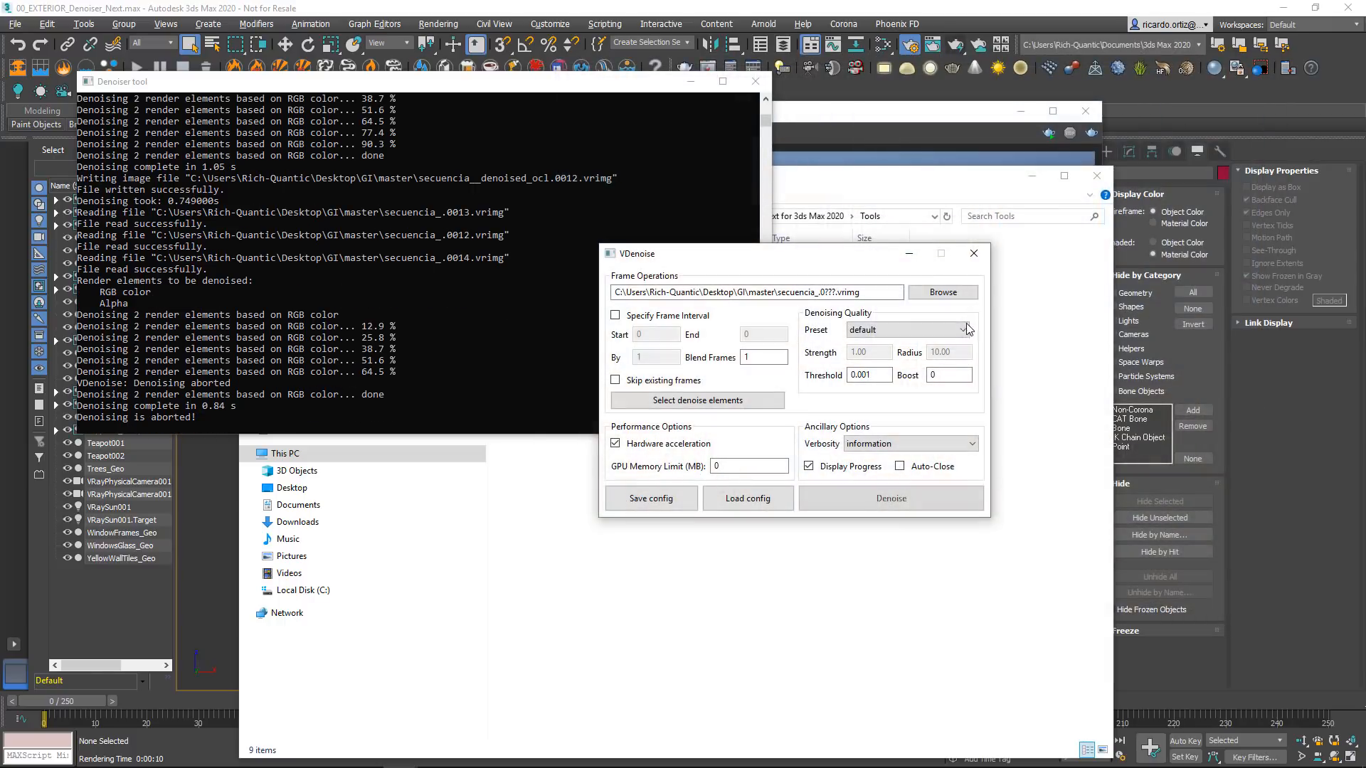
pyautogui.click(974, 254)
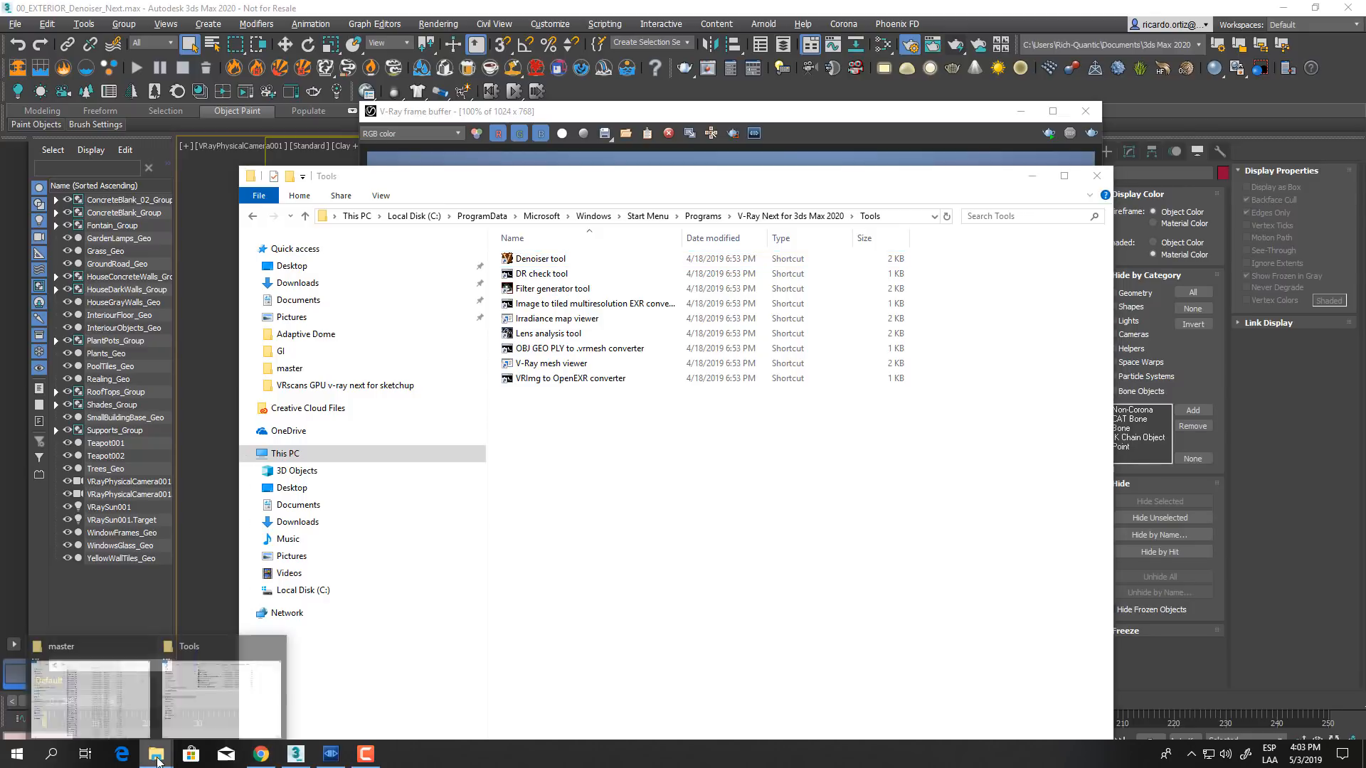
# Step: Browse the denoised folder inside GI to check the previously generated denoised frames, and return to GI
pyautogui.click(144, 681)
pyautogui.click(325, 188)
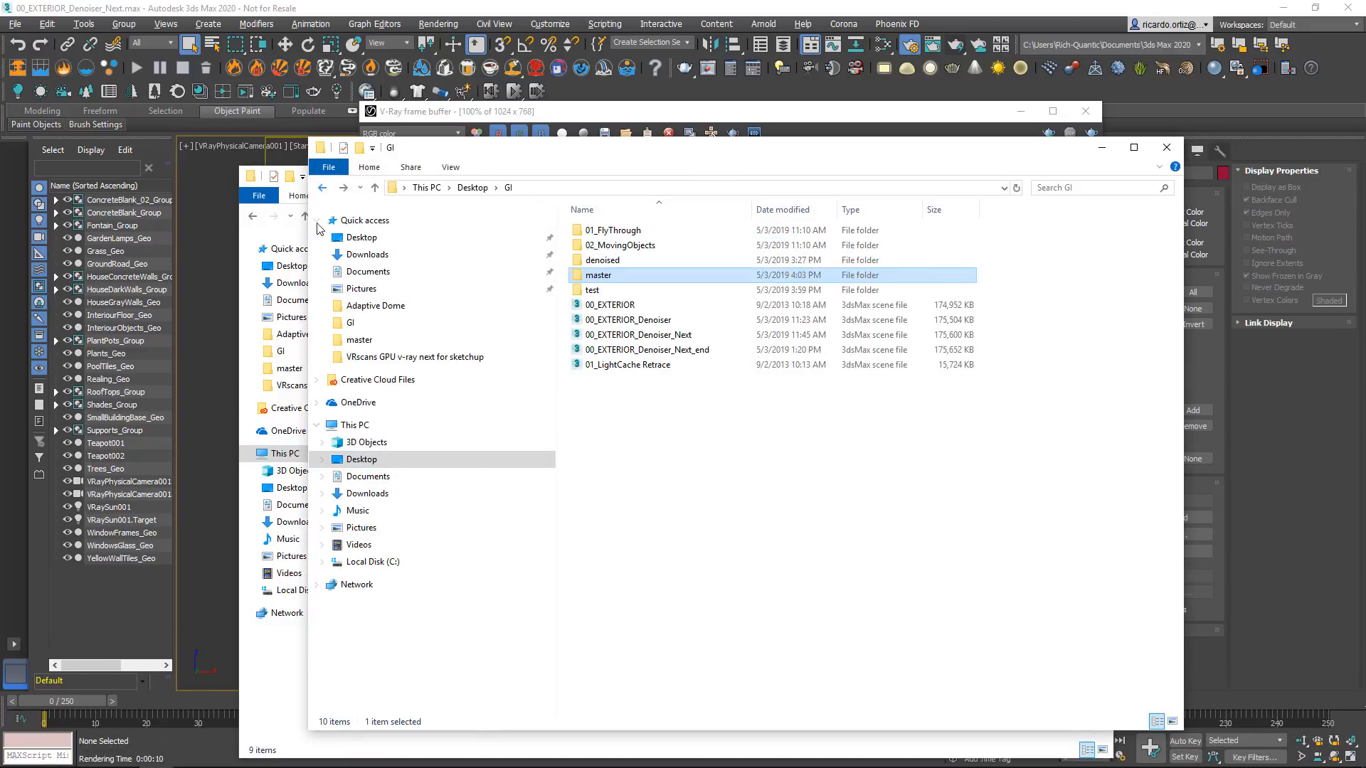
pyautogui.doubleClick(626, 260)
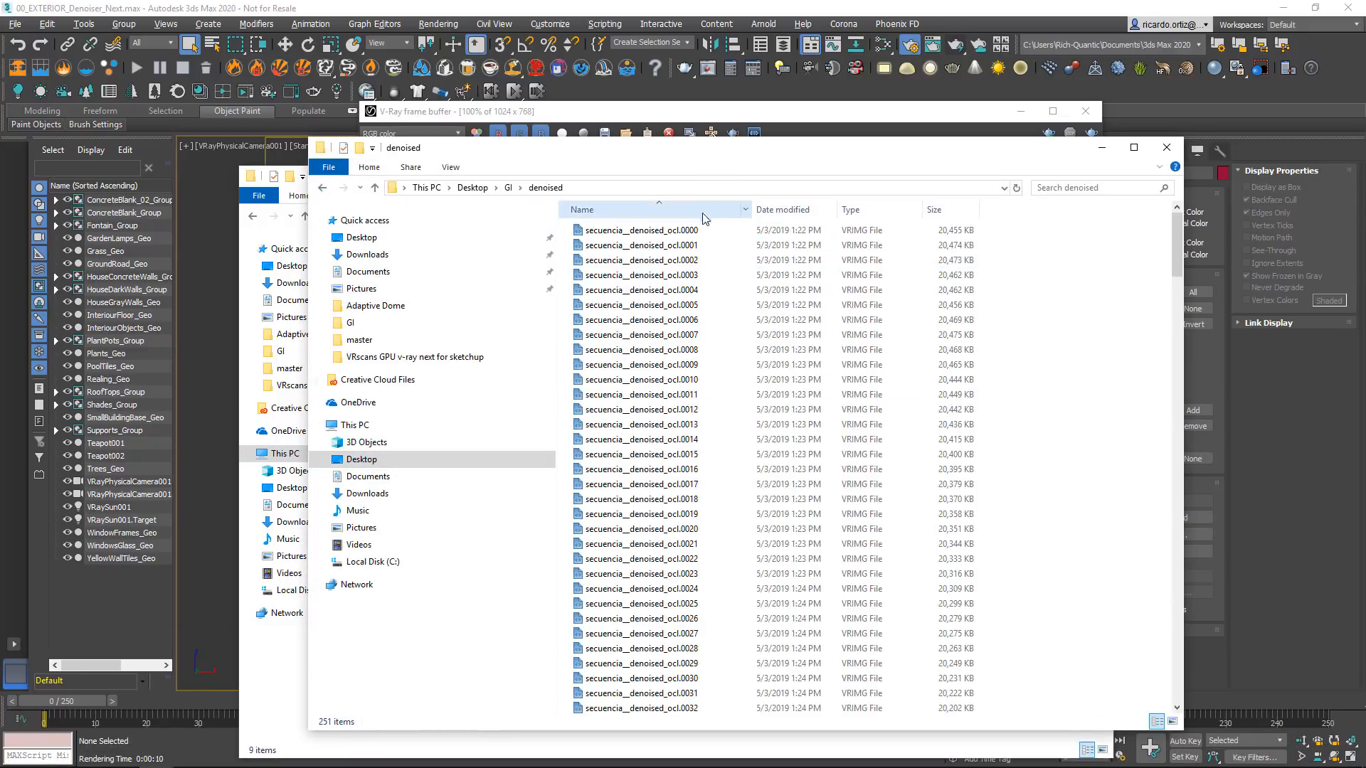
pyautogui.click(323, 188)
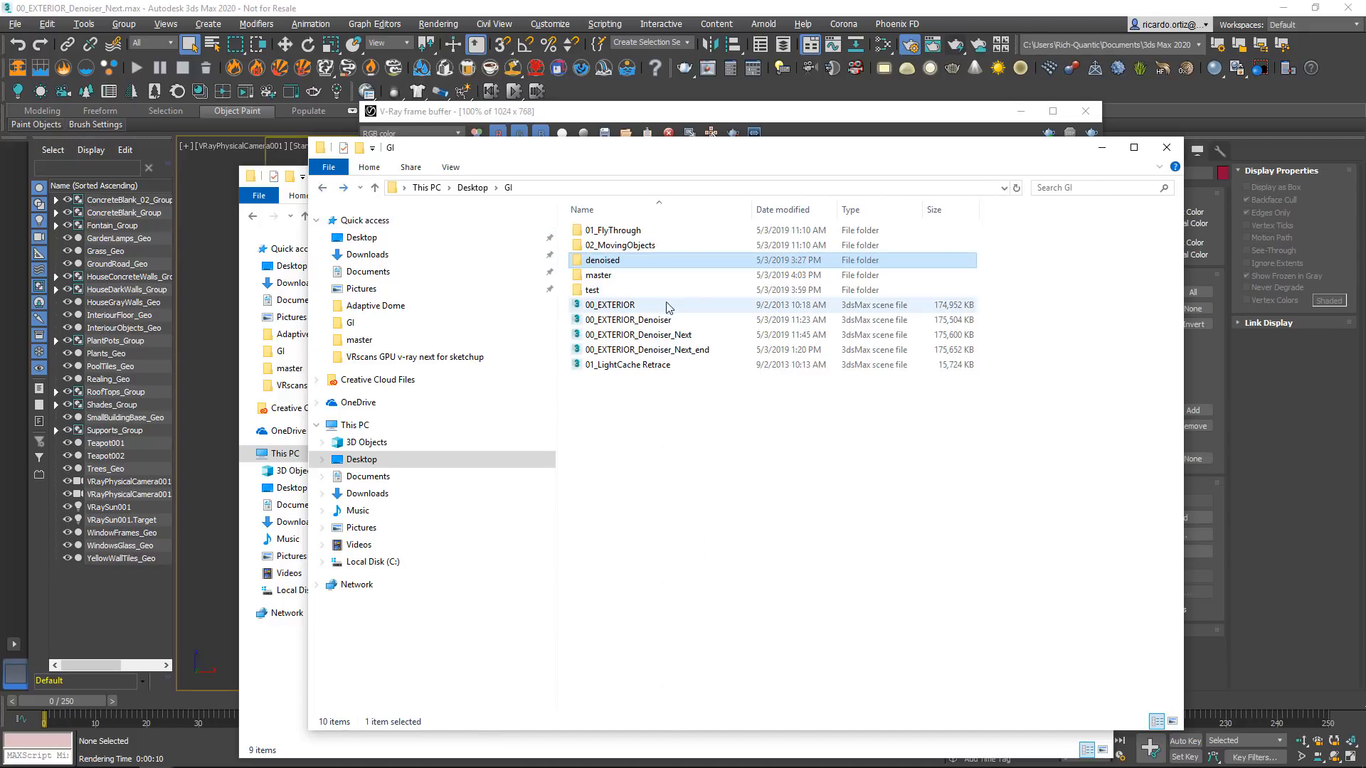
# Step: Examine the end of the master folder's file list for new denoised frames, and minimize both File Explorer windows
pyautogui.doubleClick(626, 276)
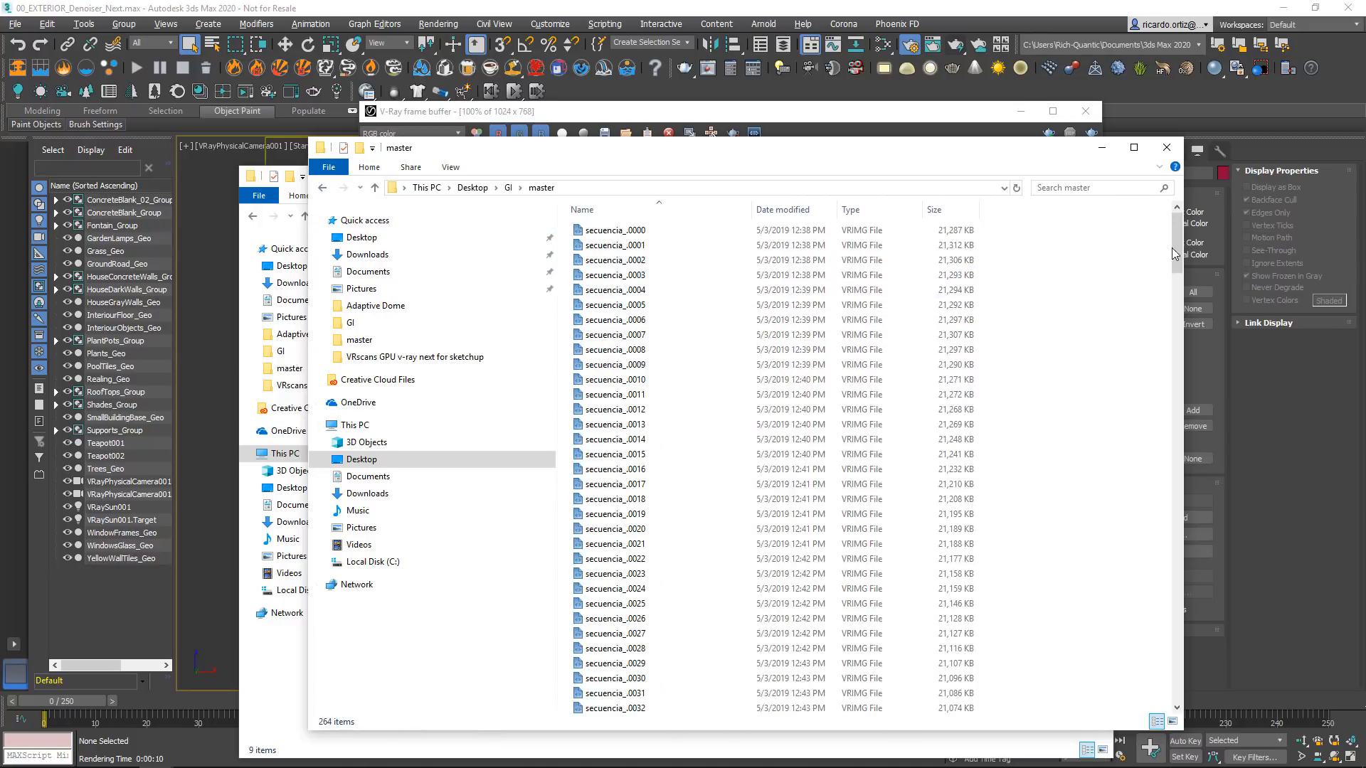
pyautogui.moveTo(1172, 248); pyautogui.dragTo(1146, 713)
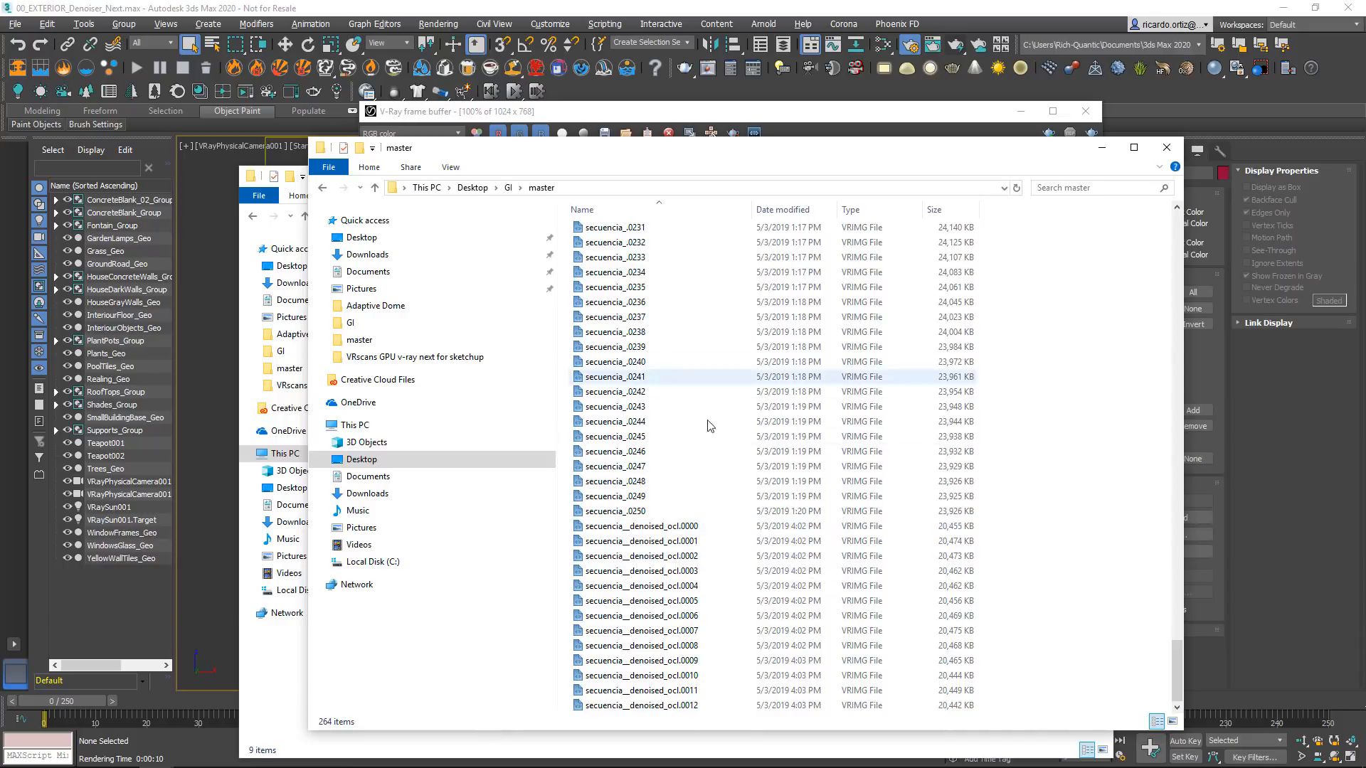
pyautogui.moveTo(1177, 671); pyautogui.dragTo(1180, 704)
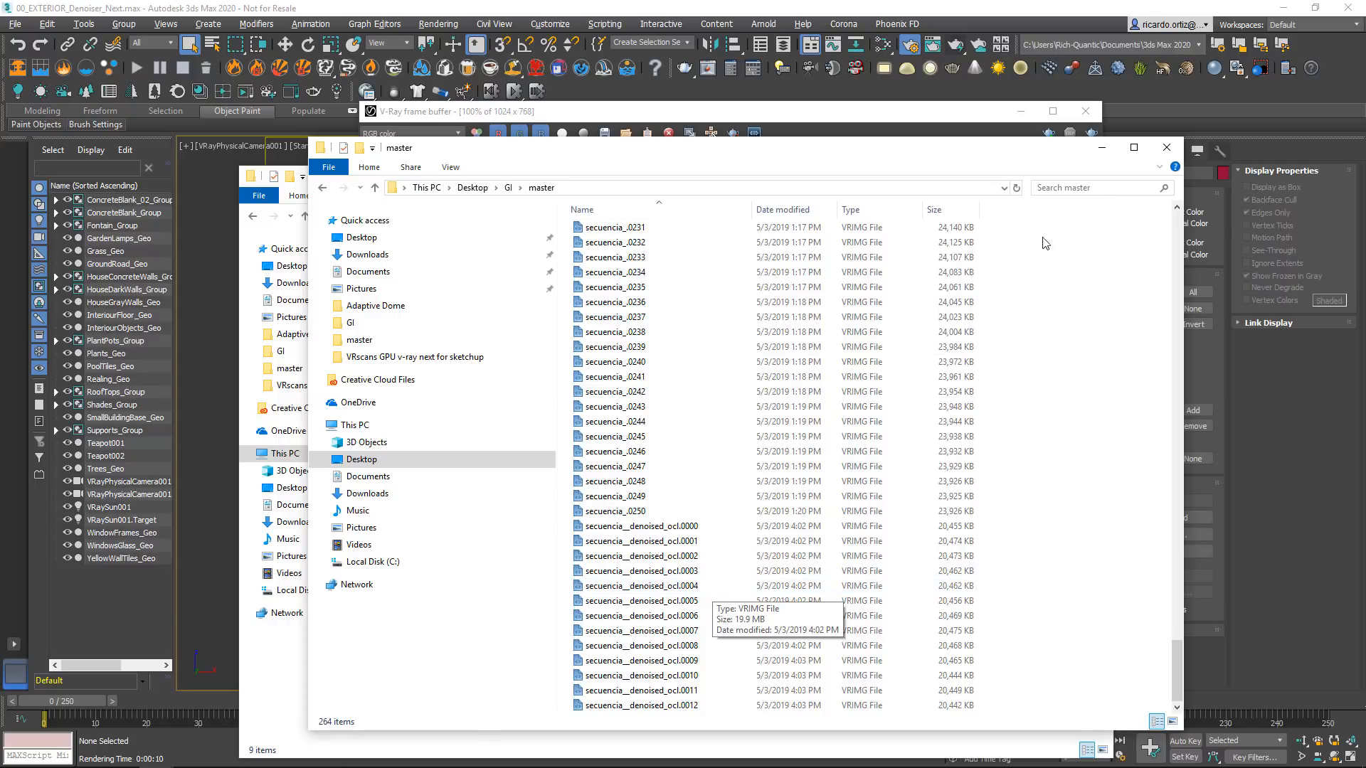
pyautogui.click(1101, 147)
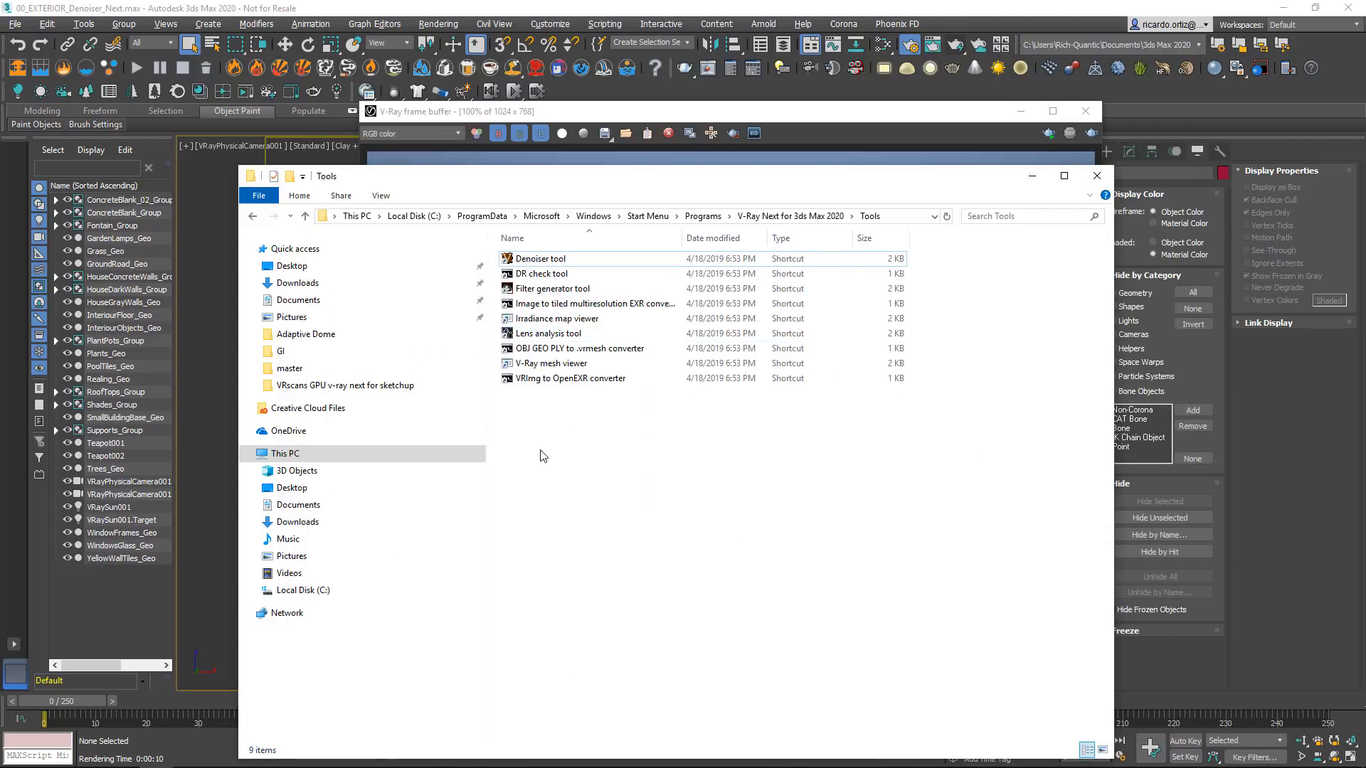
pyautogui.click(1032, 175)
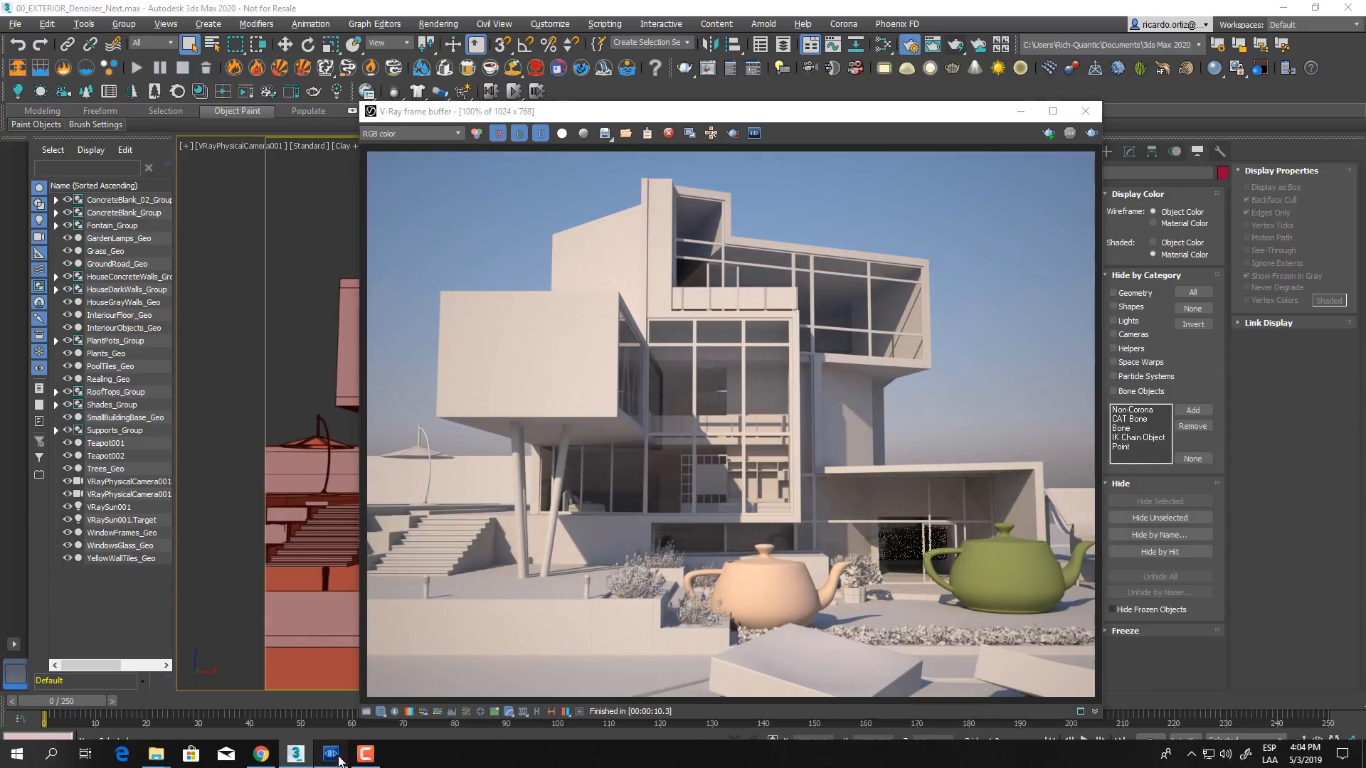
# Step: Switch to Pdplayer, make the denoised sequence layer visible, and play the animation briefly before pausing it
pyautogui.click(330, 763)
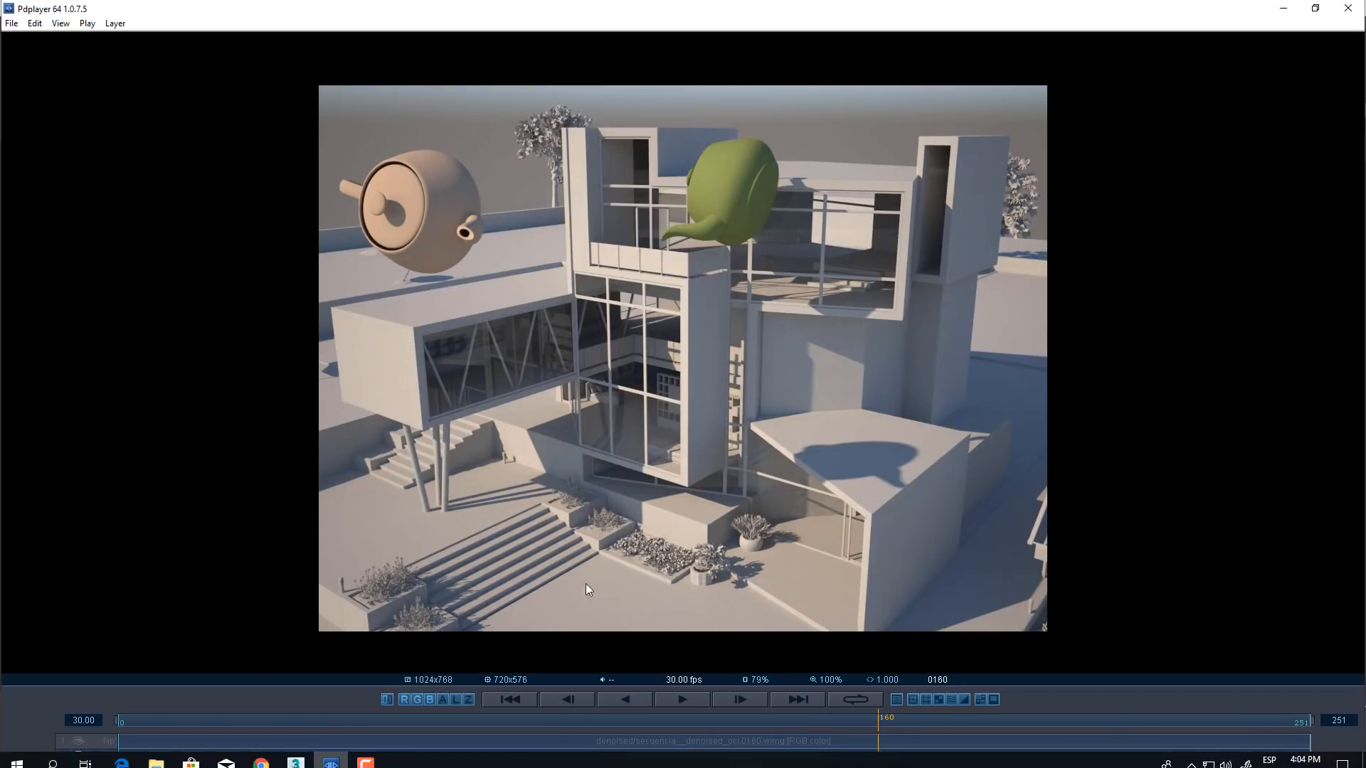
pyautogui.click(81, 742)
pyautogui.press('space')
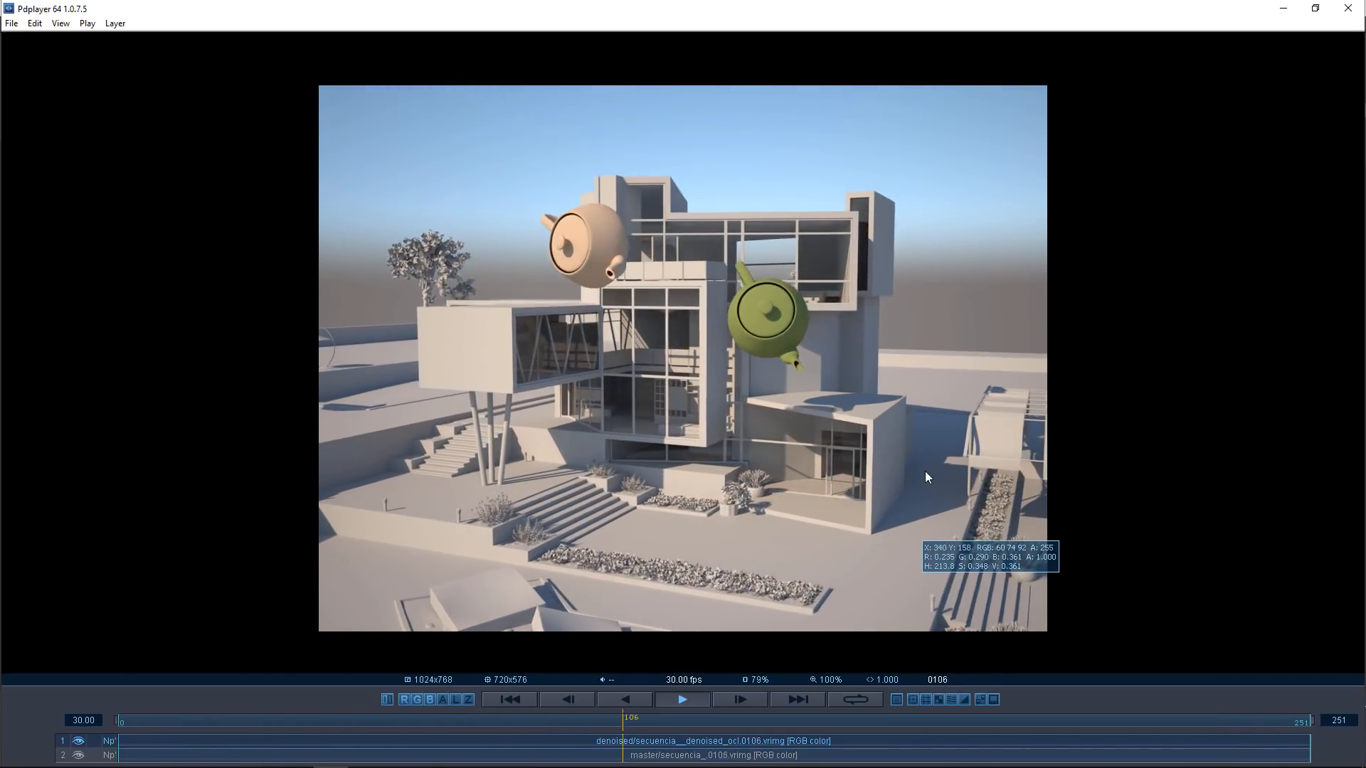
pyautogui.press('space')
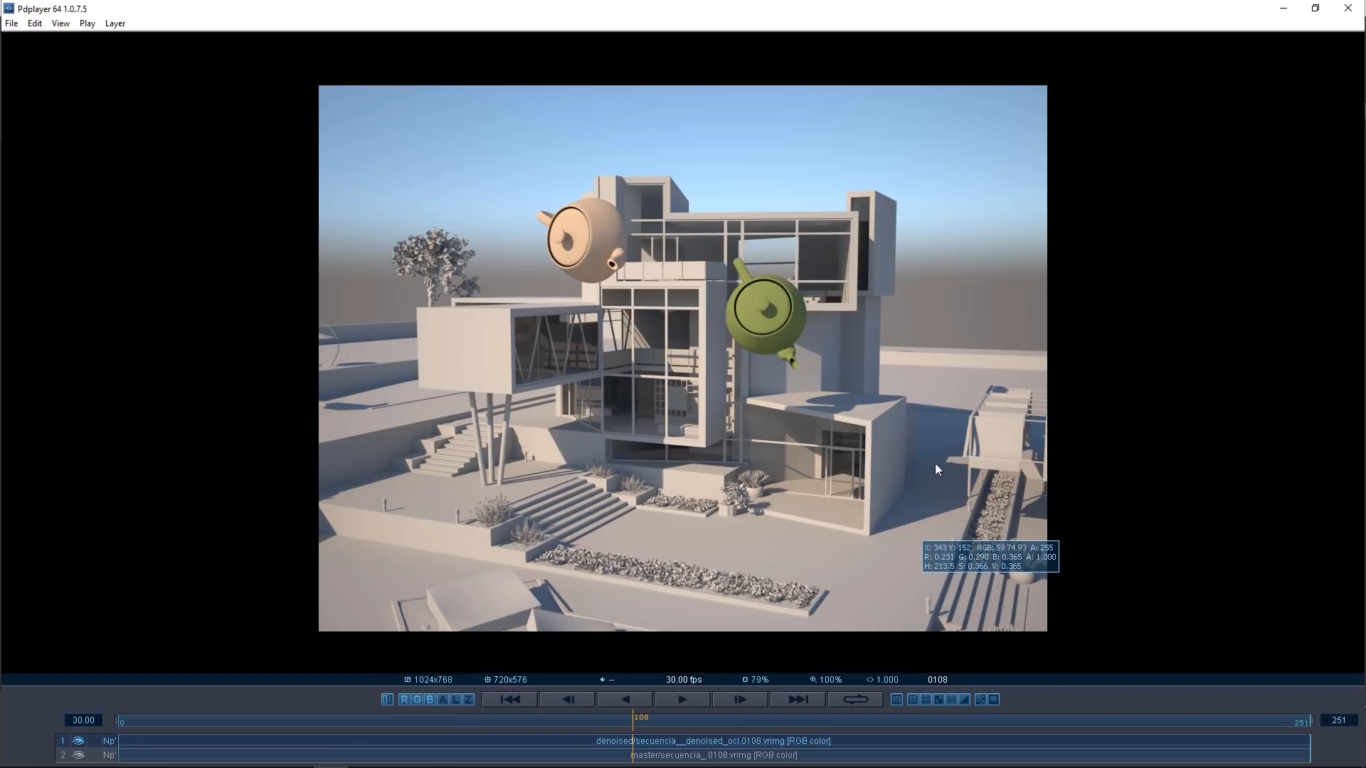
# Step: Compare the original and denoised versions of frame 108 at 200% zoom by toggling the denoised layer
pyautogui.click(79, 742)
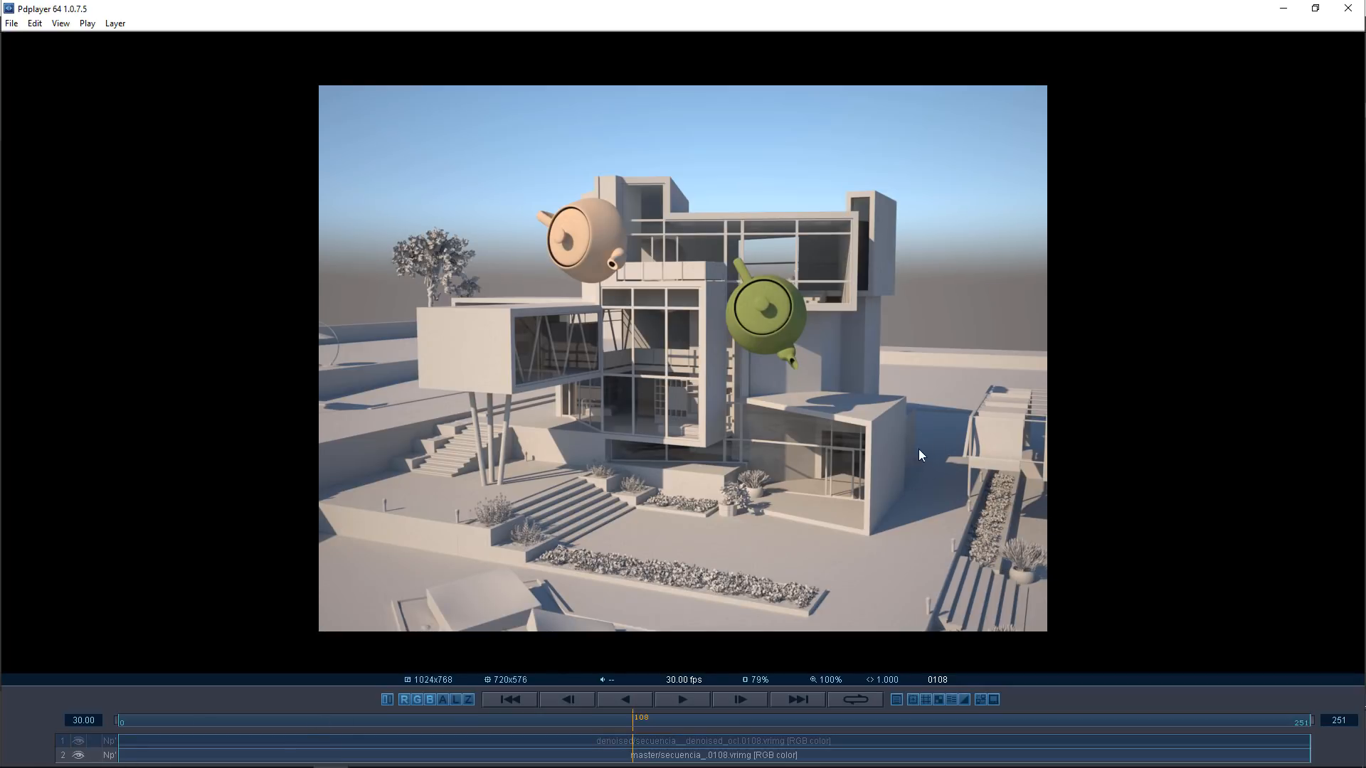
pyautogui.scroll(1, 915, 475)
pyautogui.moveTo(1025, 490); pyautogui.dragTo(661, 344)
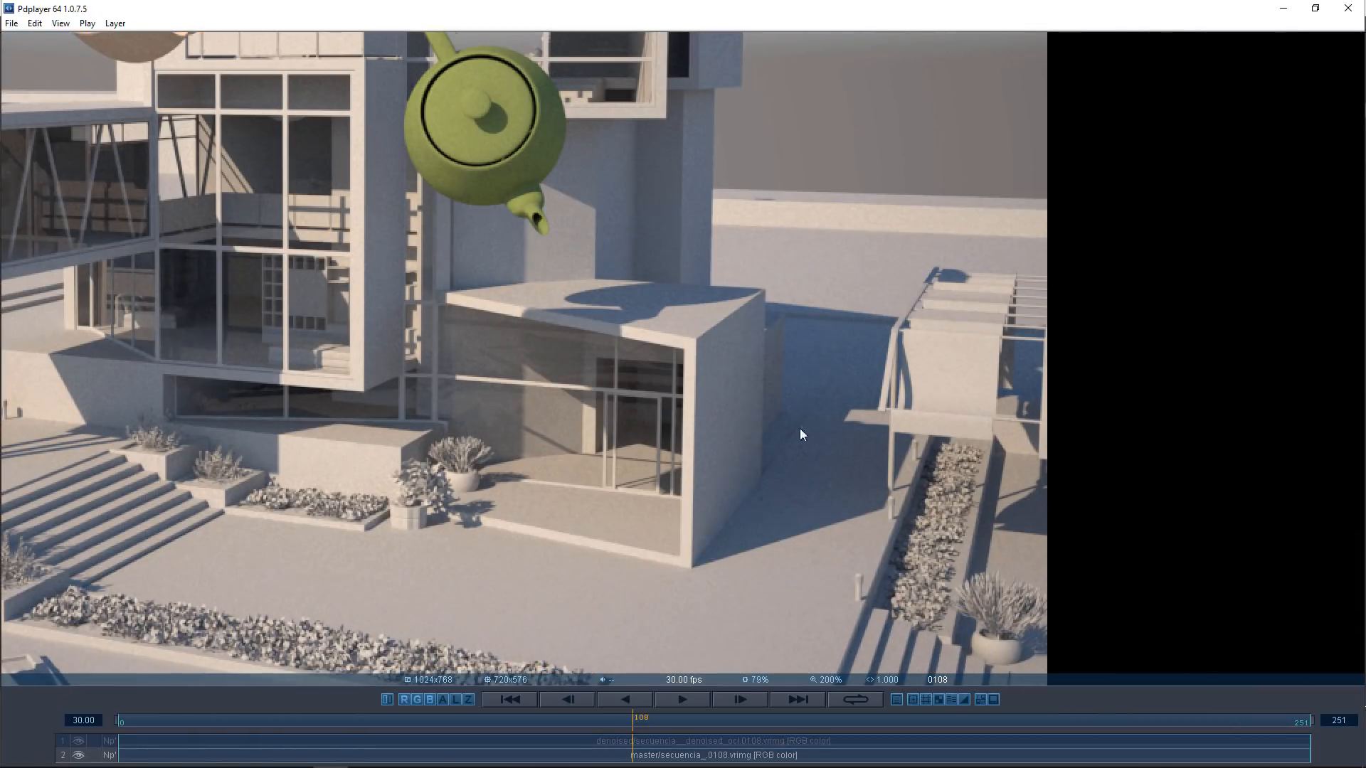
pyautogui.click(79, 742)
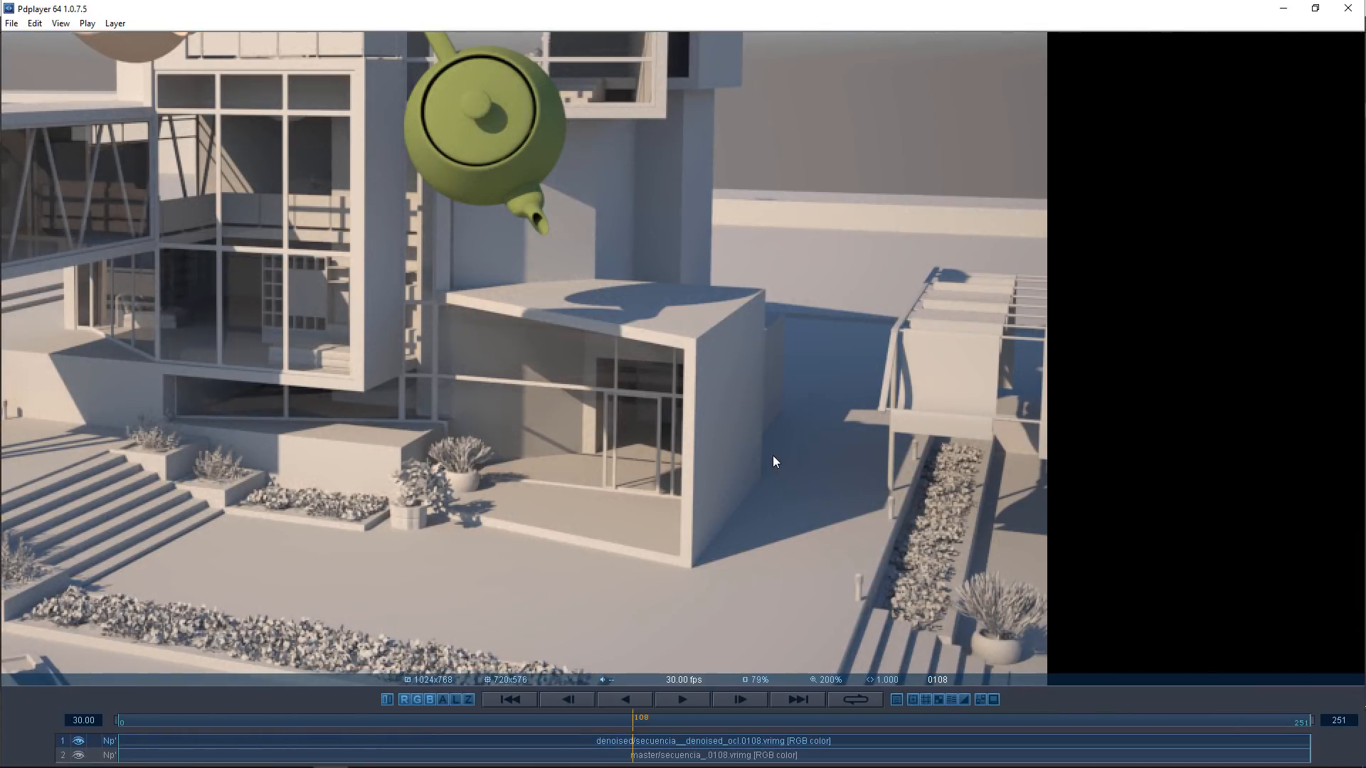
pyautogui.moveTo(773, 455); pyautogui.dragTo(930, 503)
pyautogui.scroll(-1, 548, 423)
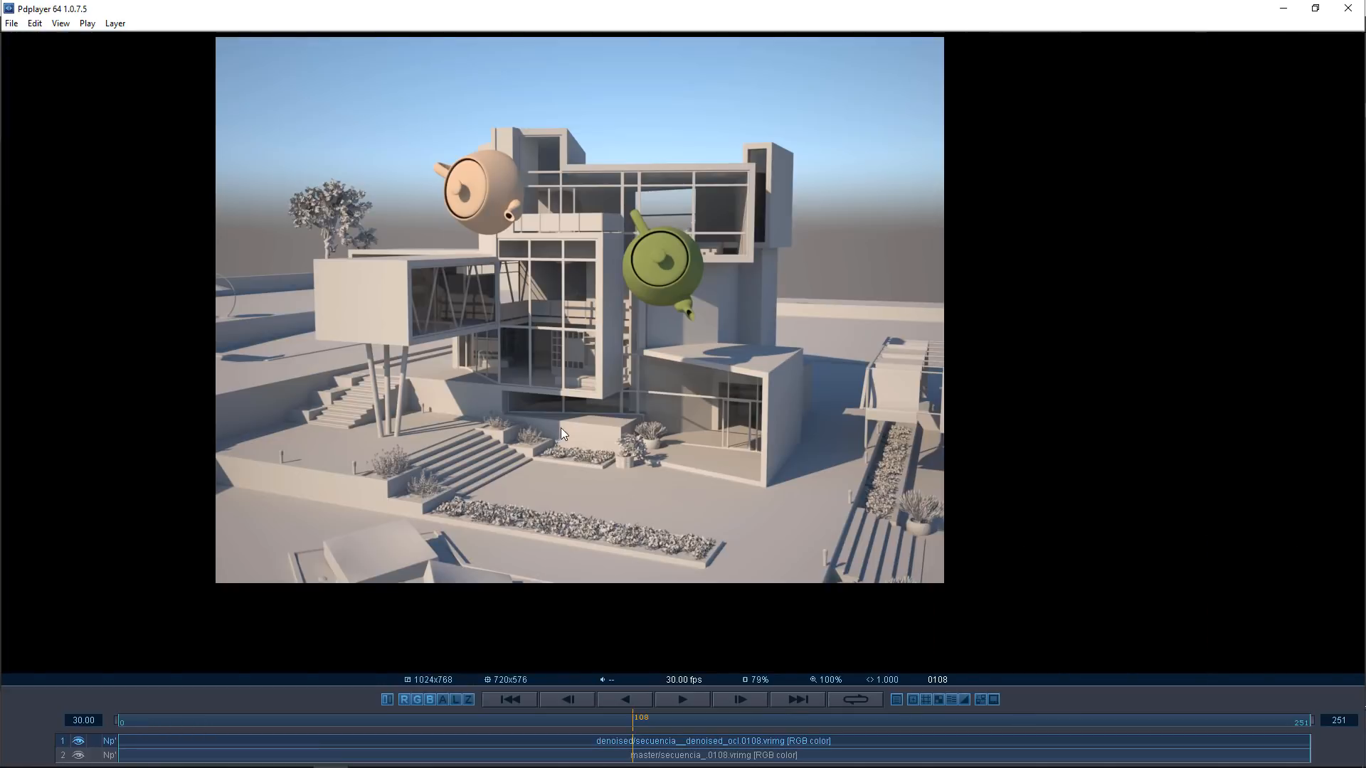
# Step: Play the denoised sequence with the image recentred, scrub back to frame 109, and minimize Pdplayer
pyautogui.moveTo(562, 432); pyautogui.dragTo(658, 491)
pyautogui.press('space')
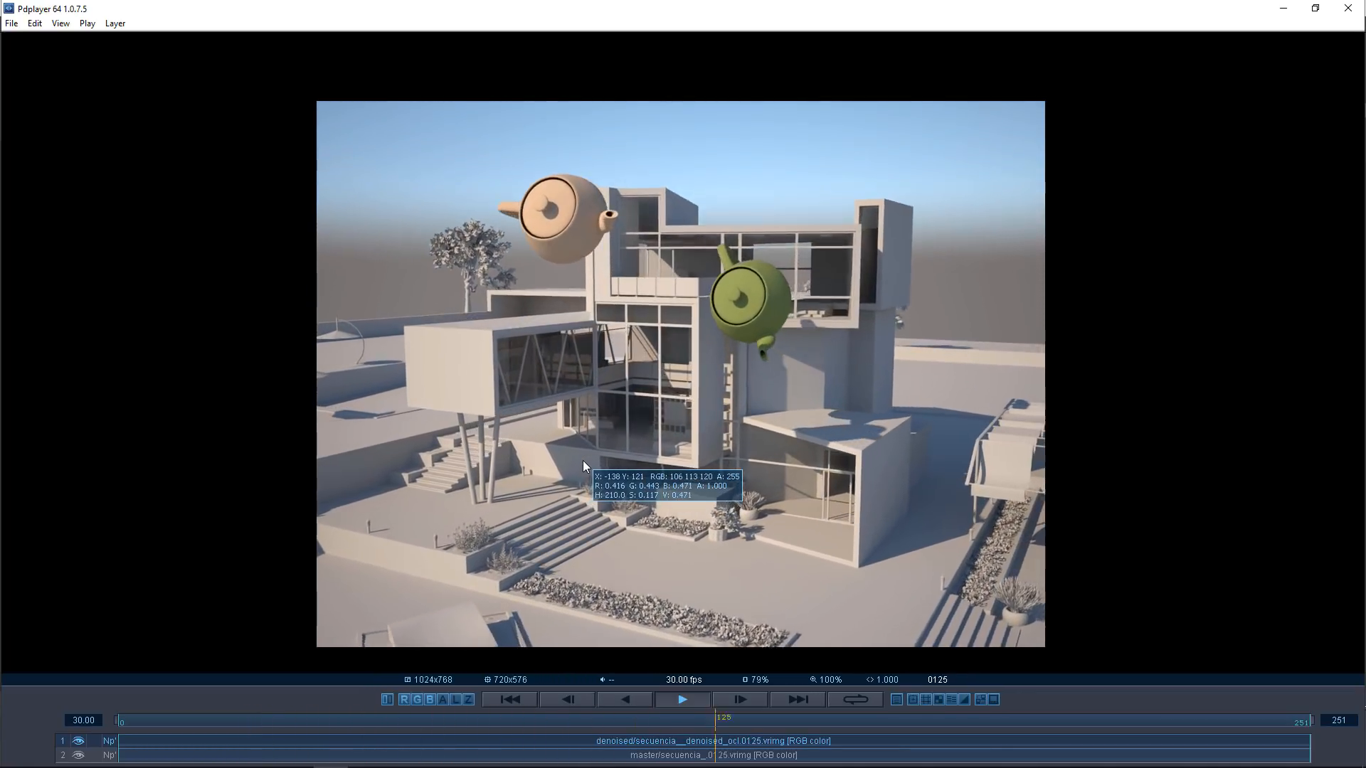
pyautogui.press('space')
pyautogui.moveTo(804, 720); pyautogui.dragTo(634, 725)
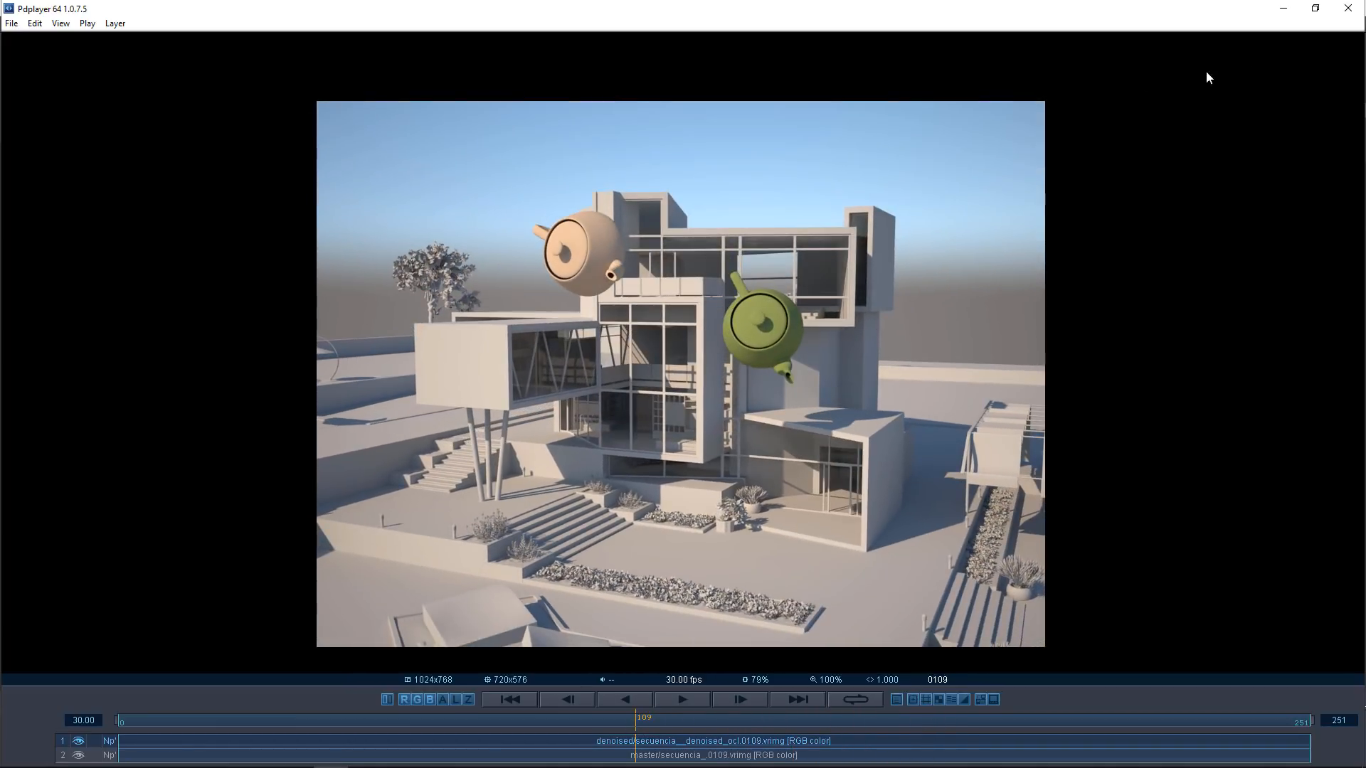
pyautogui.click(1283, 9)
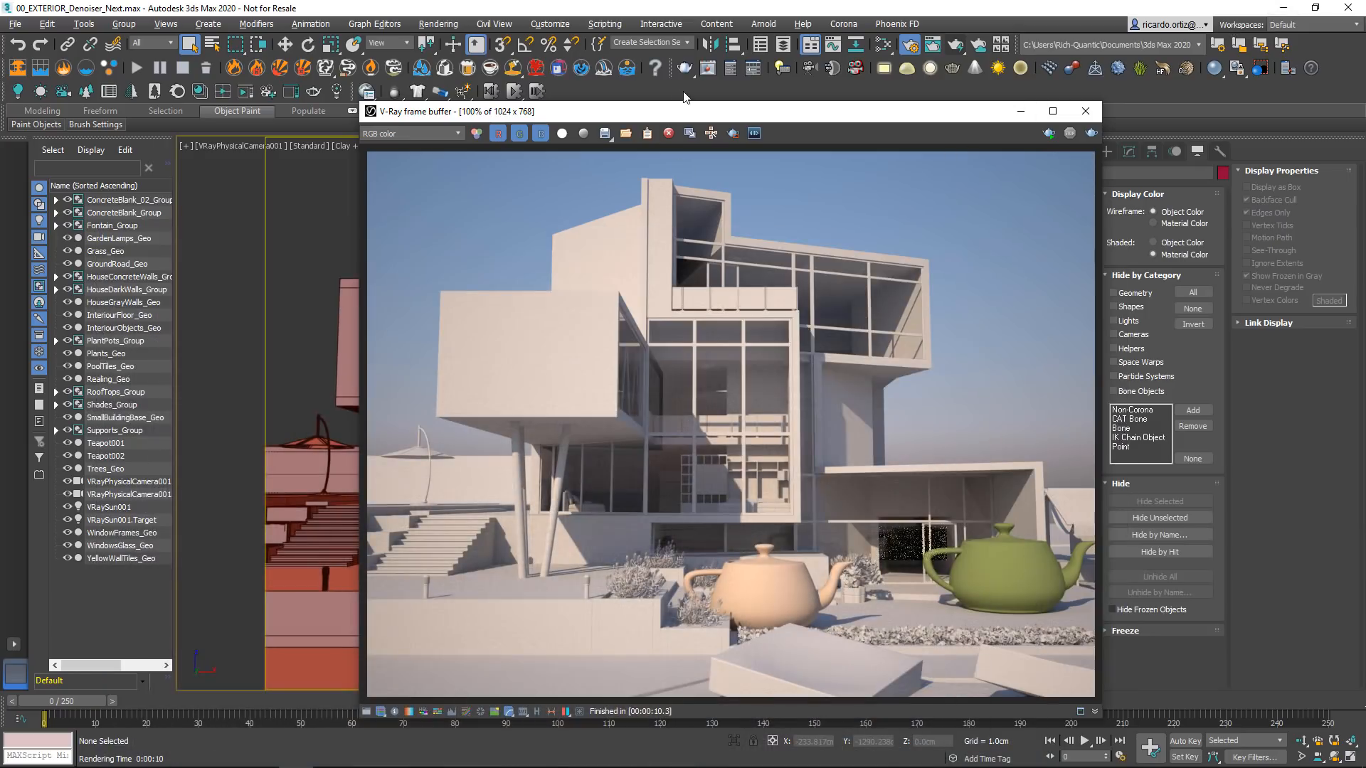
# Step: Inspect the render mode options beside the V-Ray frame buffer without choosing one, repositioning the frame buffer window
pyautogui.moveTo(685, 116); pyautogui.dragTo(565, 150)
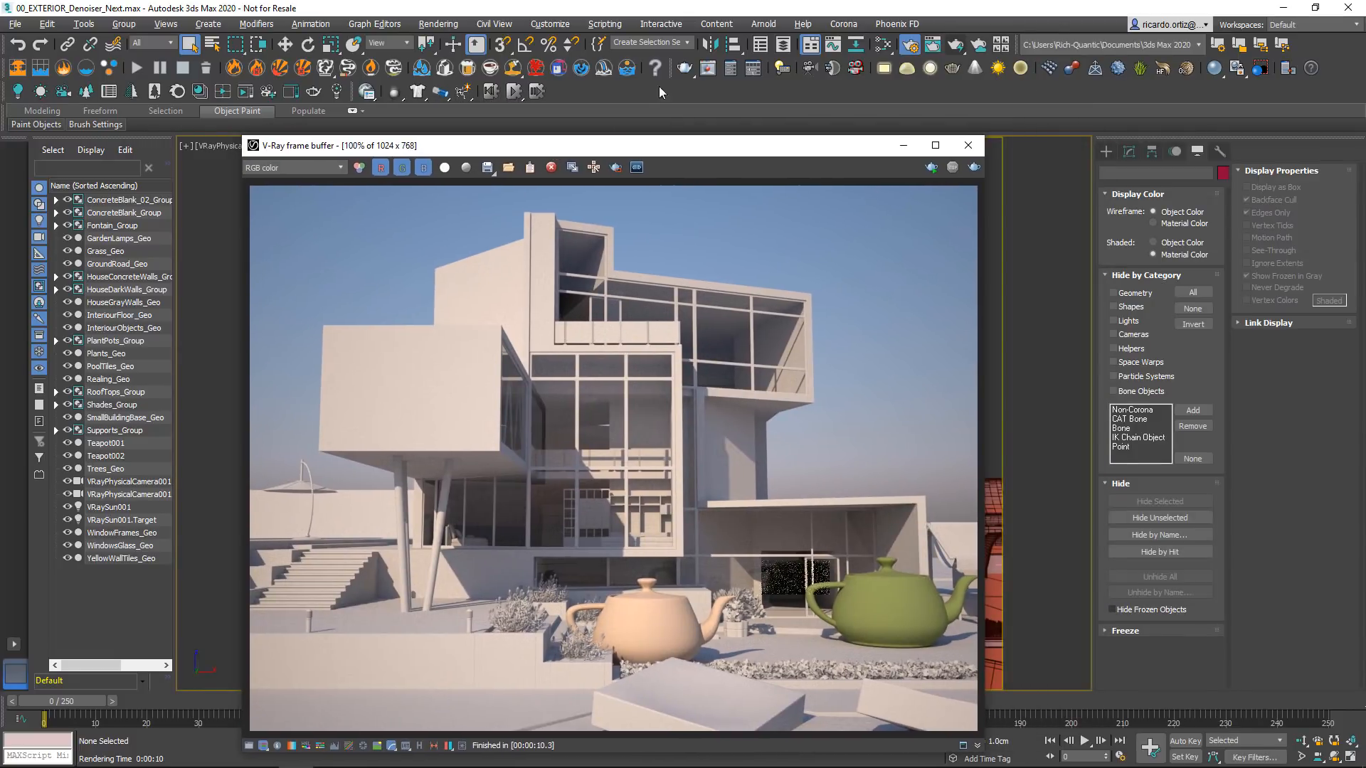
pyautogui.click(692, 75)
pyautogui.moveTo(693, 74); pyautogui.dragTo(687, 144)
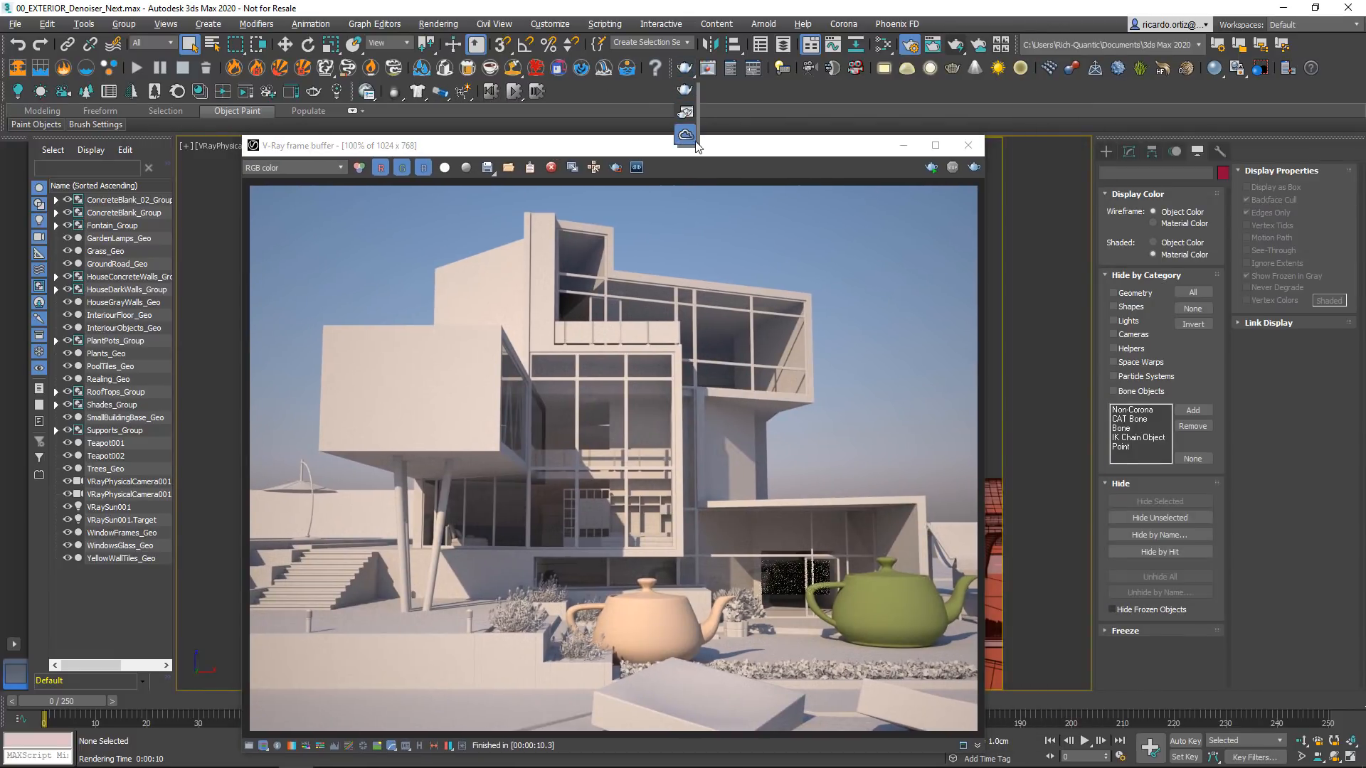
pyautogui.moveTo(690, 142); pyautogui.dragTo(718, 150)
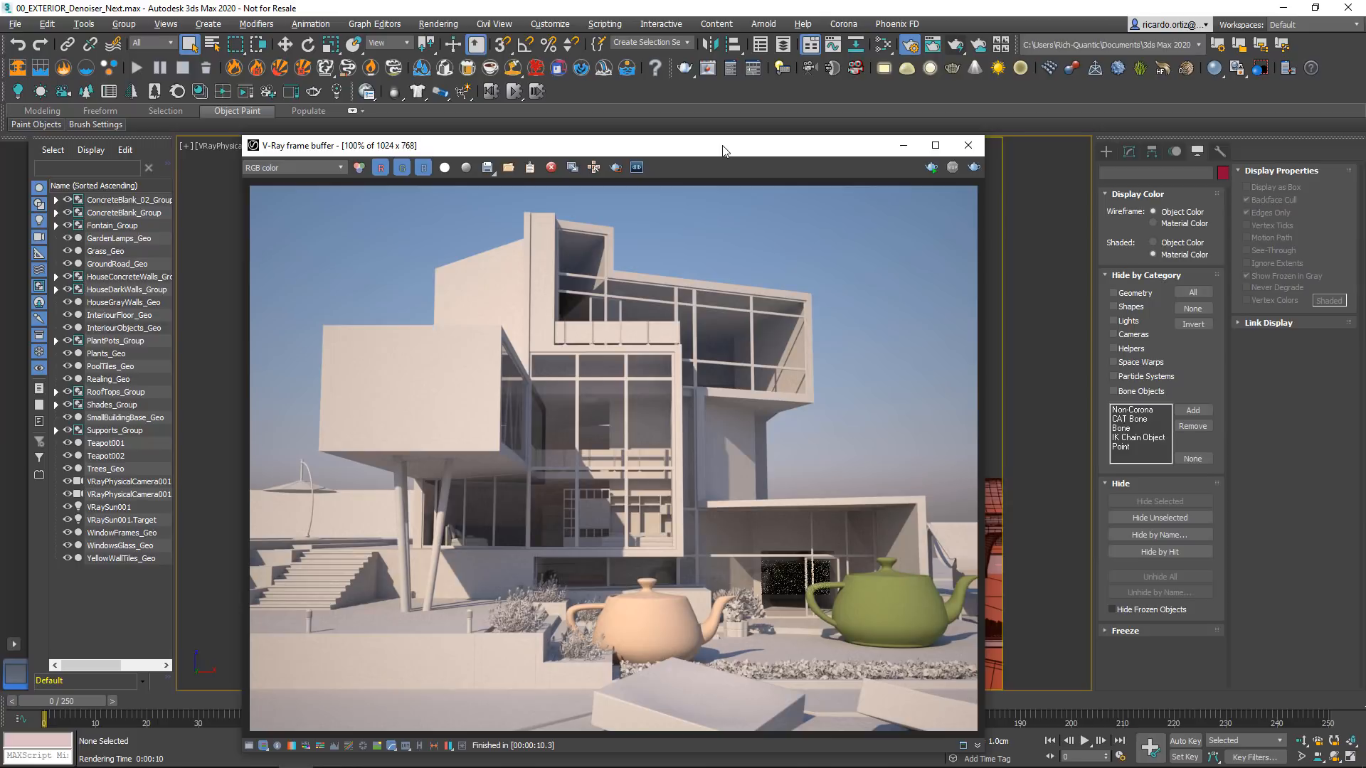
pyautogui.moveTo(722, 151); pyautogui.dragTo(771, 113)
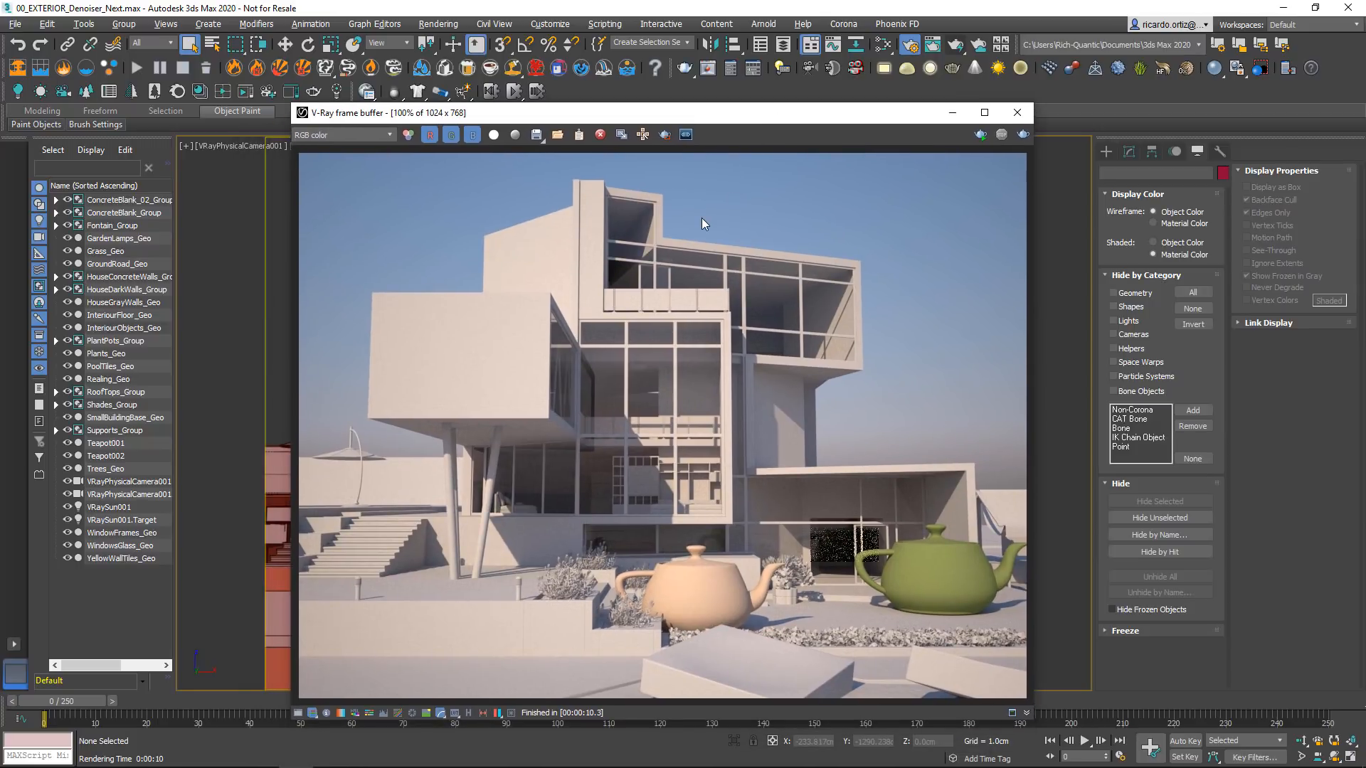
# Step: Reopen the denoised folder inside GI and look through its sequence of .vrimg frames
pyautogui.moveTo(156, 757)
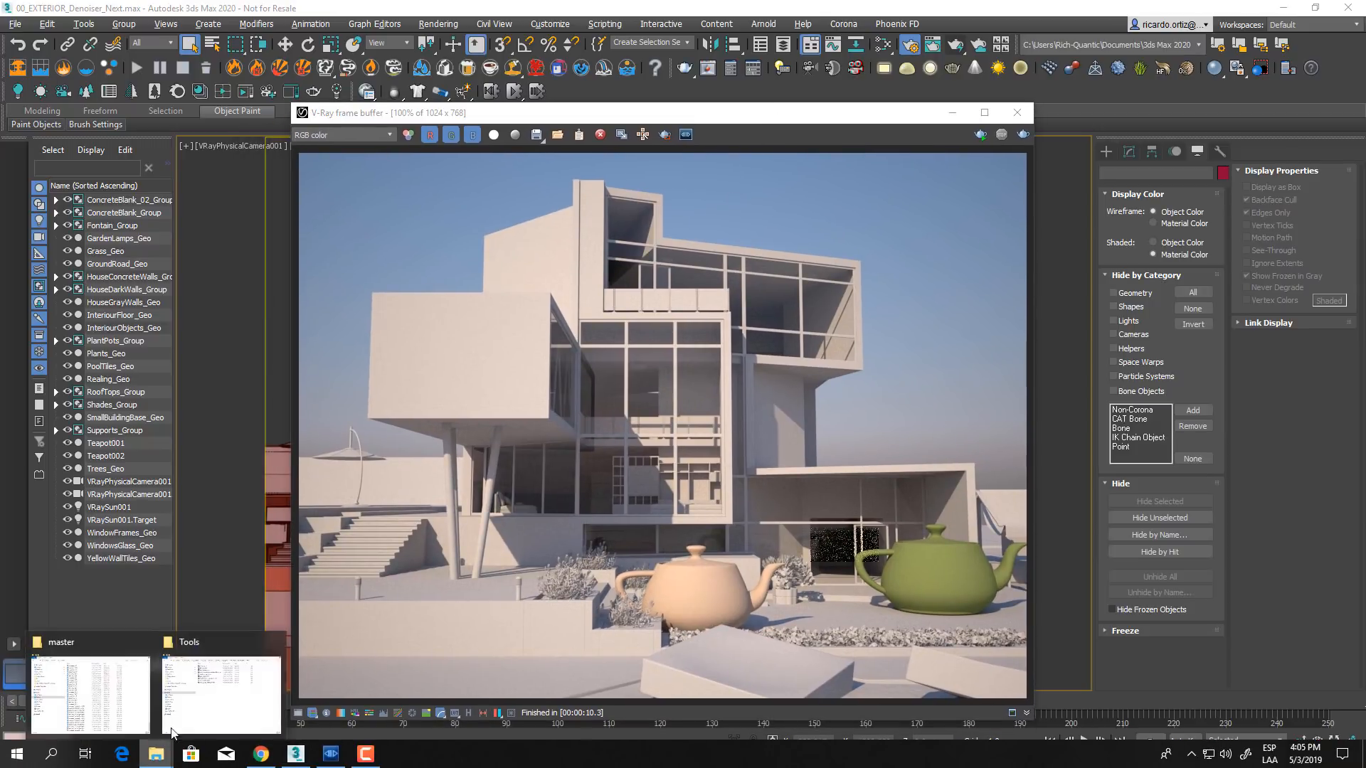
pyautogui.click(94, 685)
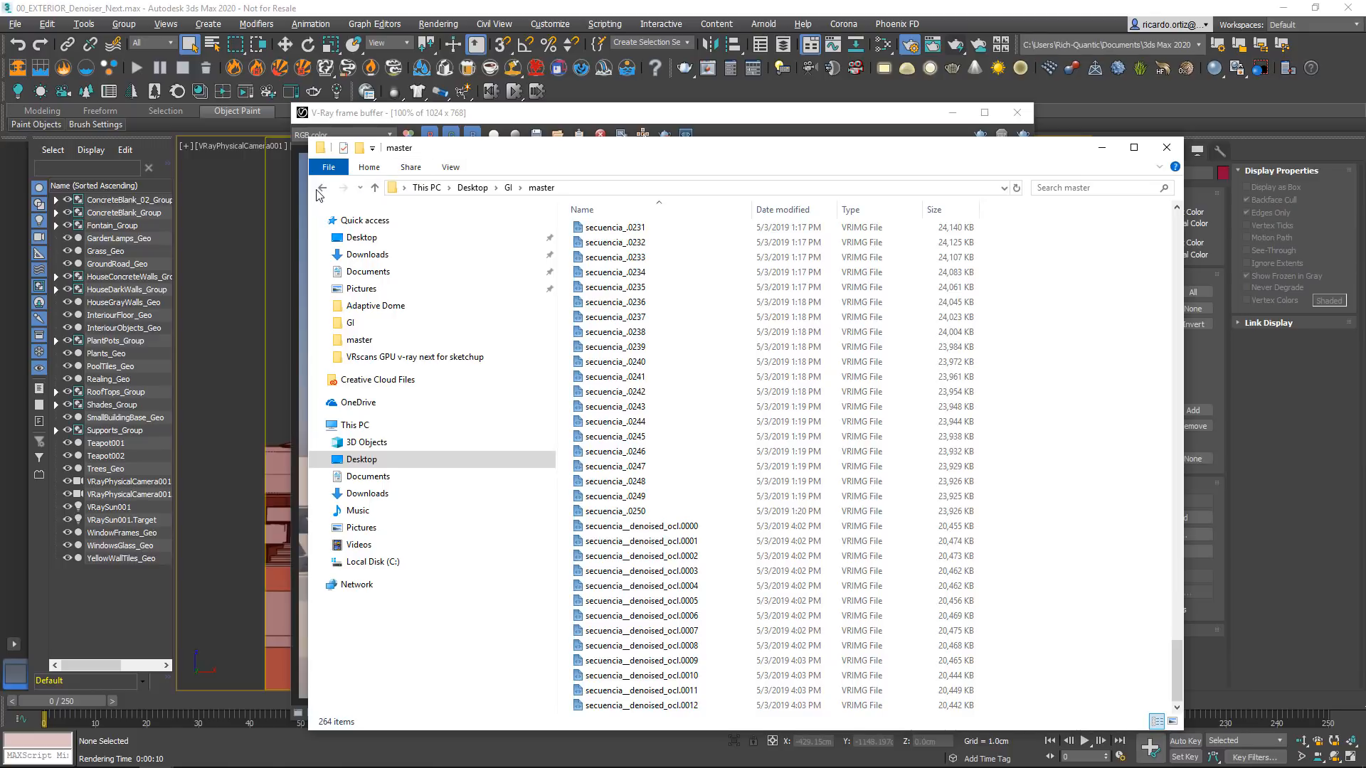
pyautogui.click(318, 189)
pyautogui.doubleClick(616, 260)
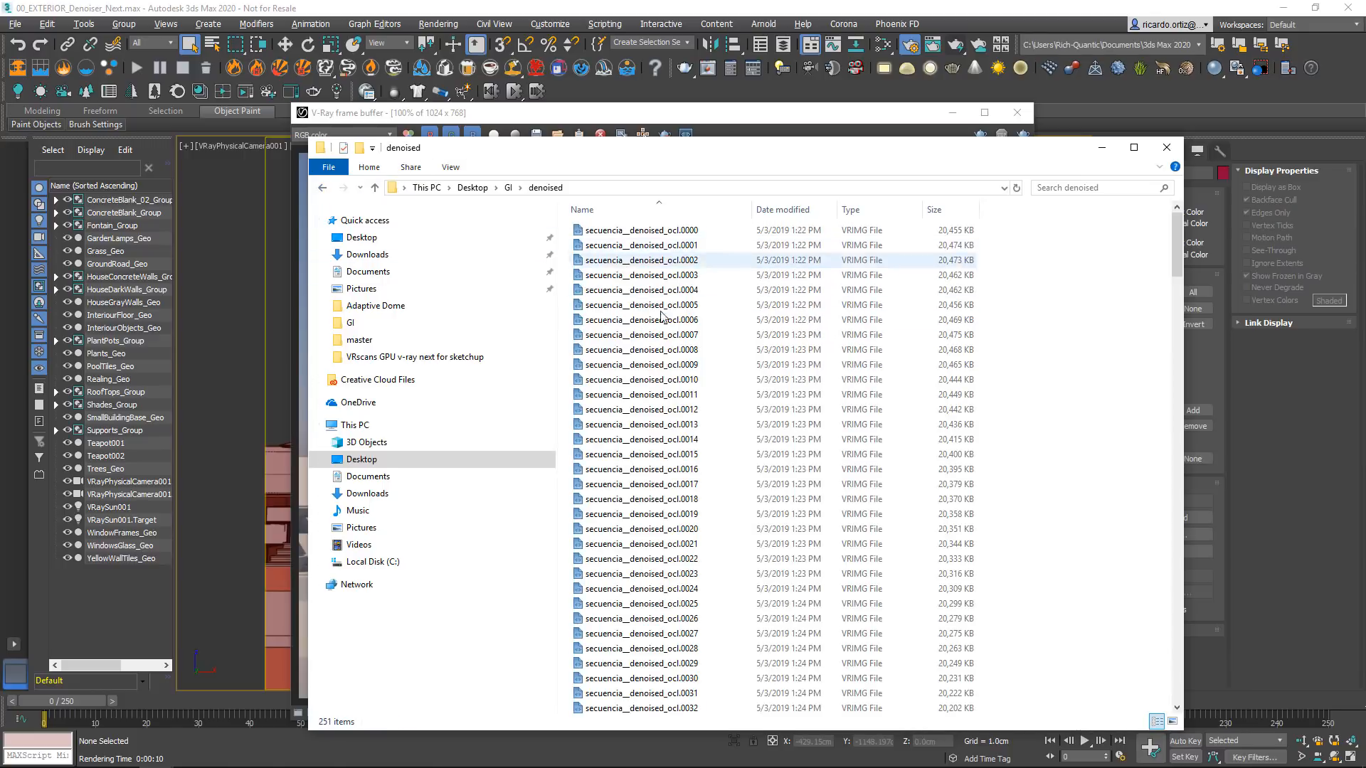
pyautogui.scroll(-14, 667, 321)
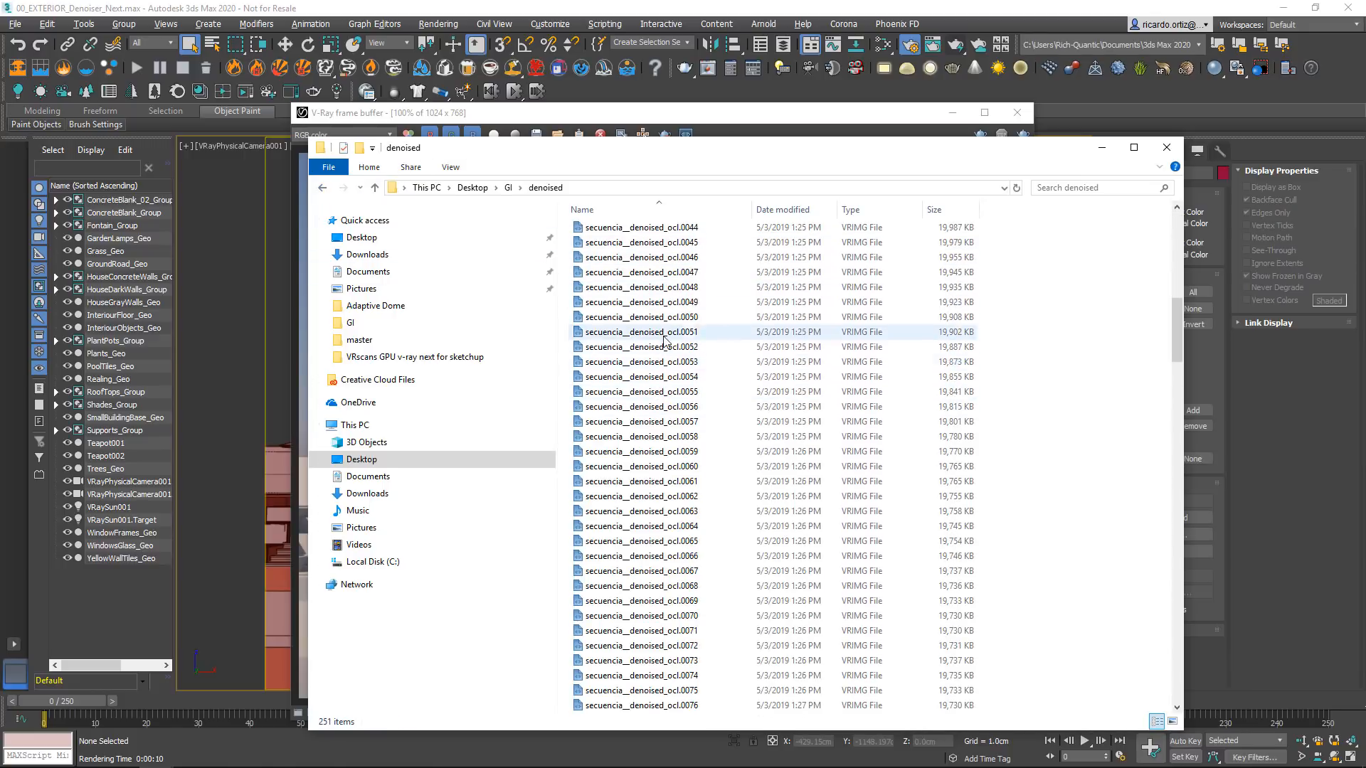
pyautogui.scroll(14, 724, 281)
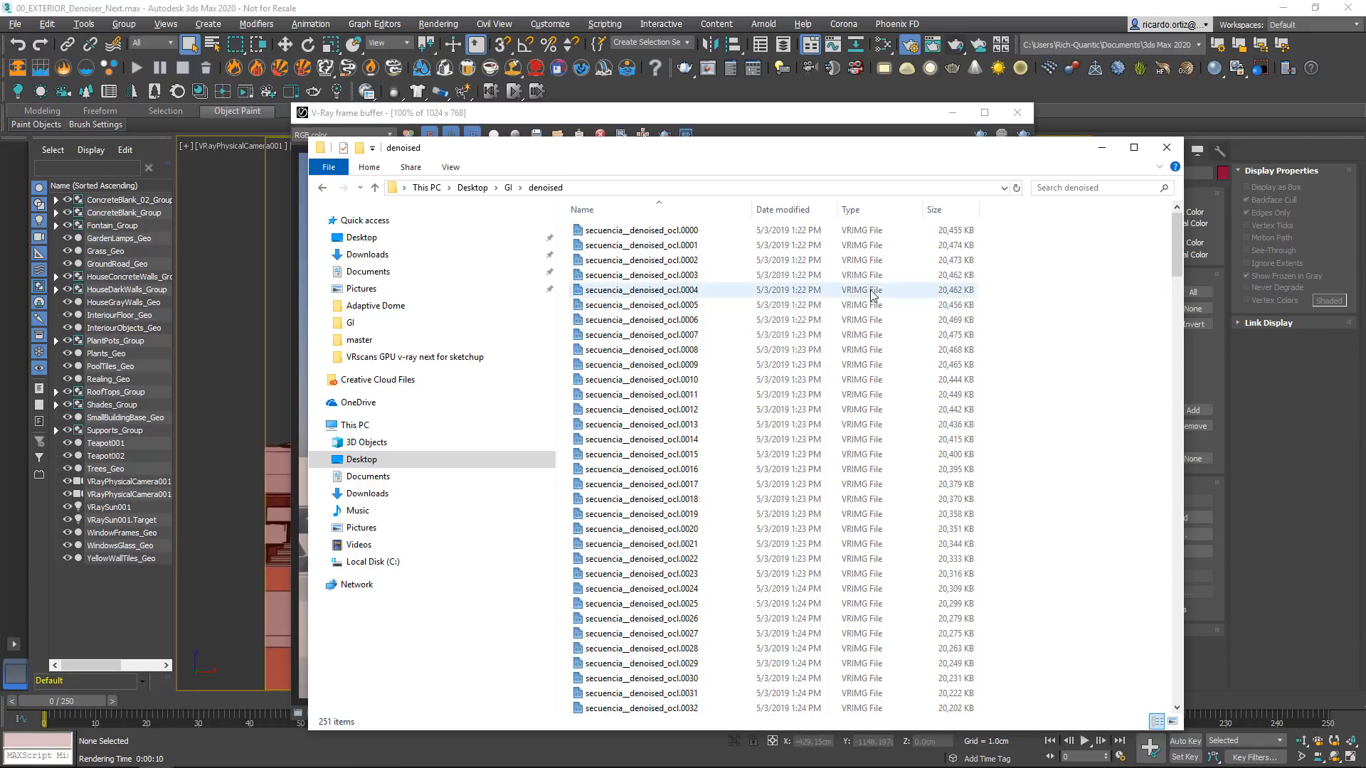
# Step: Bring the V-Ray Next Tools folder window to the front and shift it slightly to show the Denoiser tool shortcut
pyautogui.moveTo(214, 747)
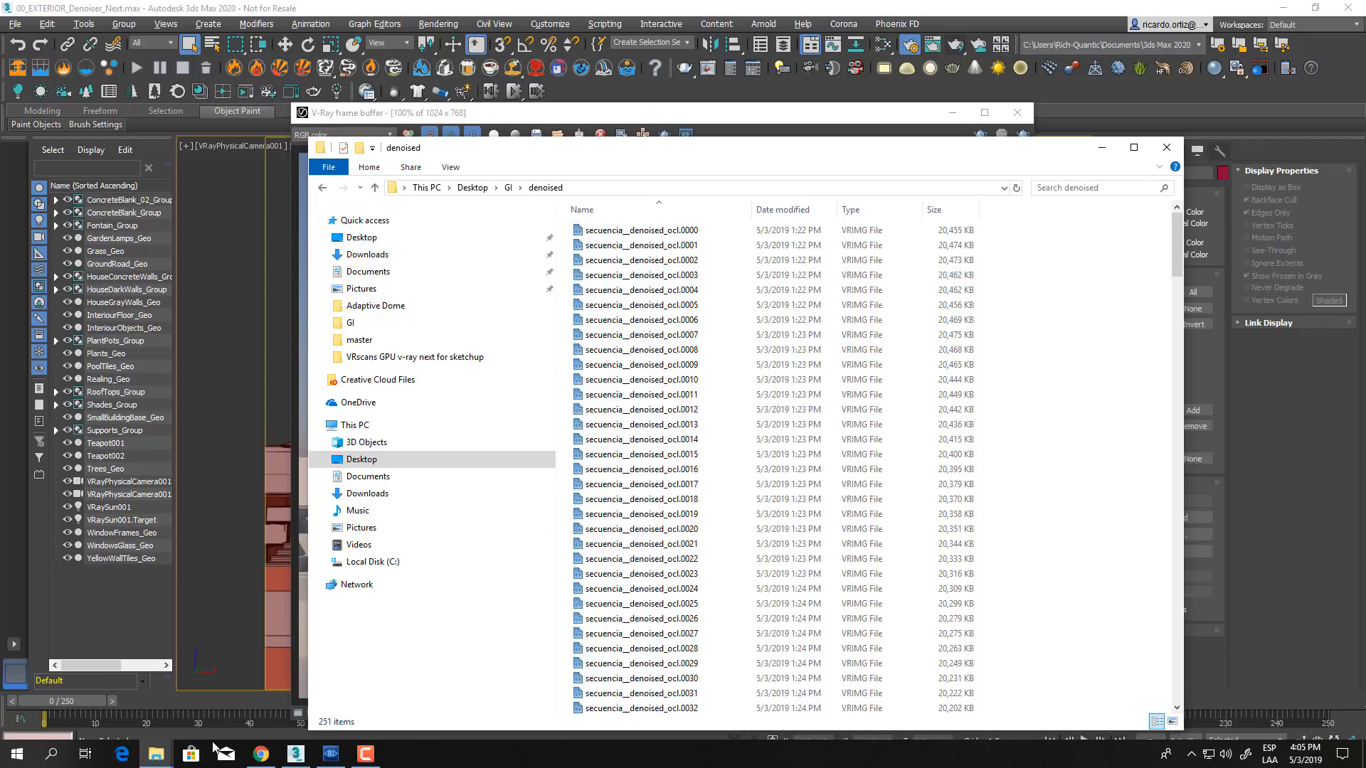
pyautogui.moveTo(157, 753)
pyautogui.click(222, 683)
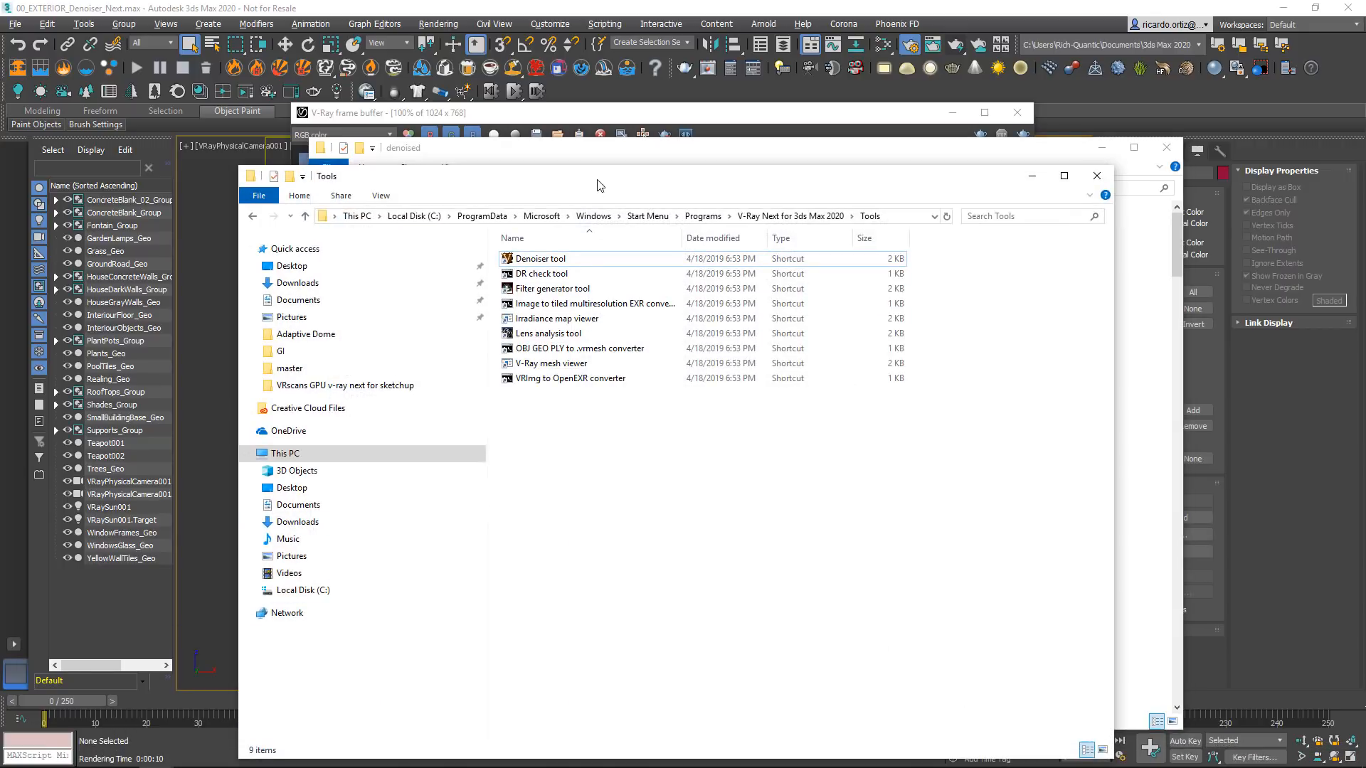
pyautogui.moveTo(597, 185); pyautogui.dragTo(629, 181)
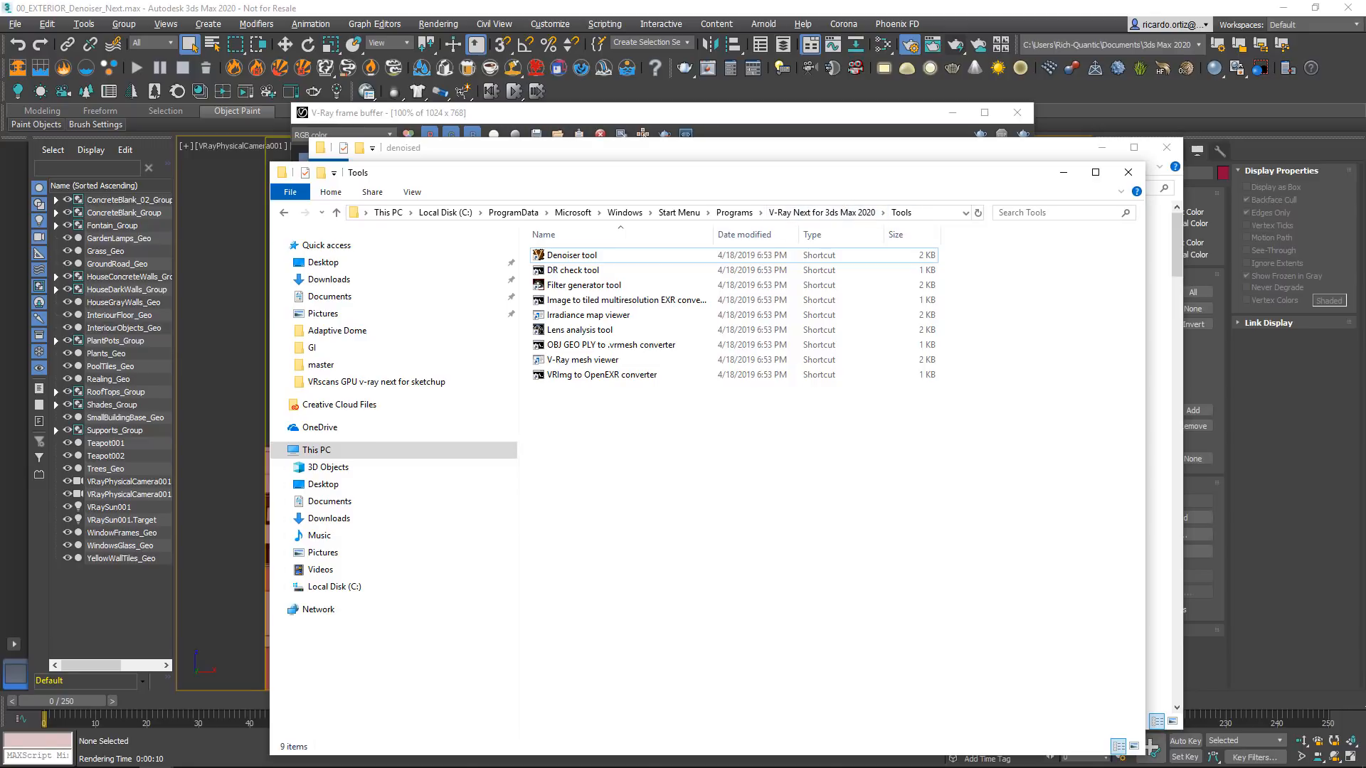
# Step: Search Windows for "deno" to locate the Denoiser tool, dismiss the search, and bring the denoised folder window forward
pyautogui.click(51, 757)
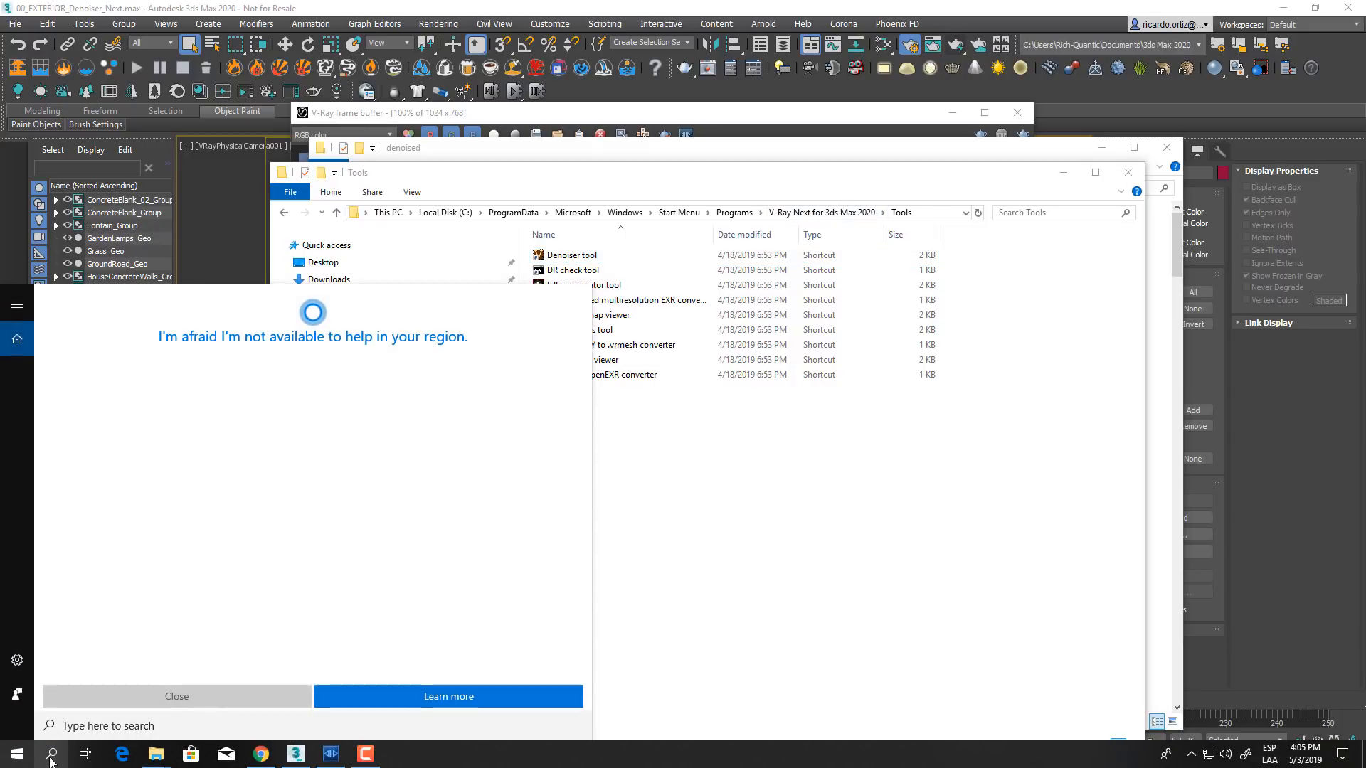
pyautogui.write('den')
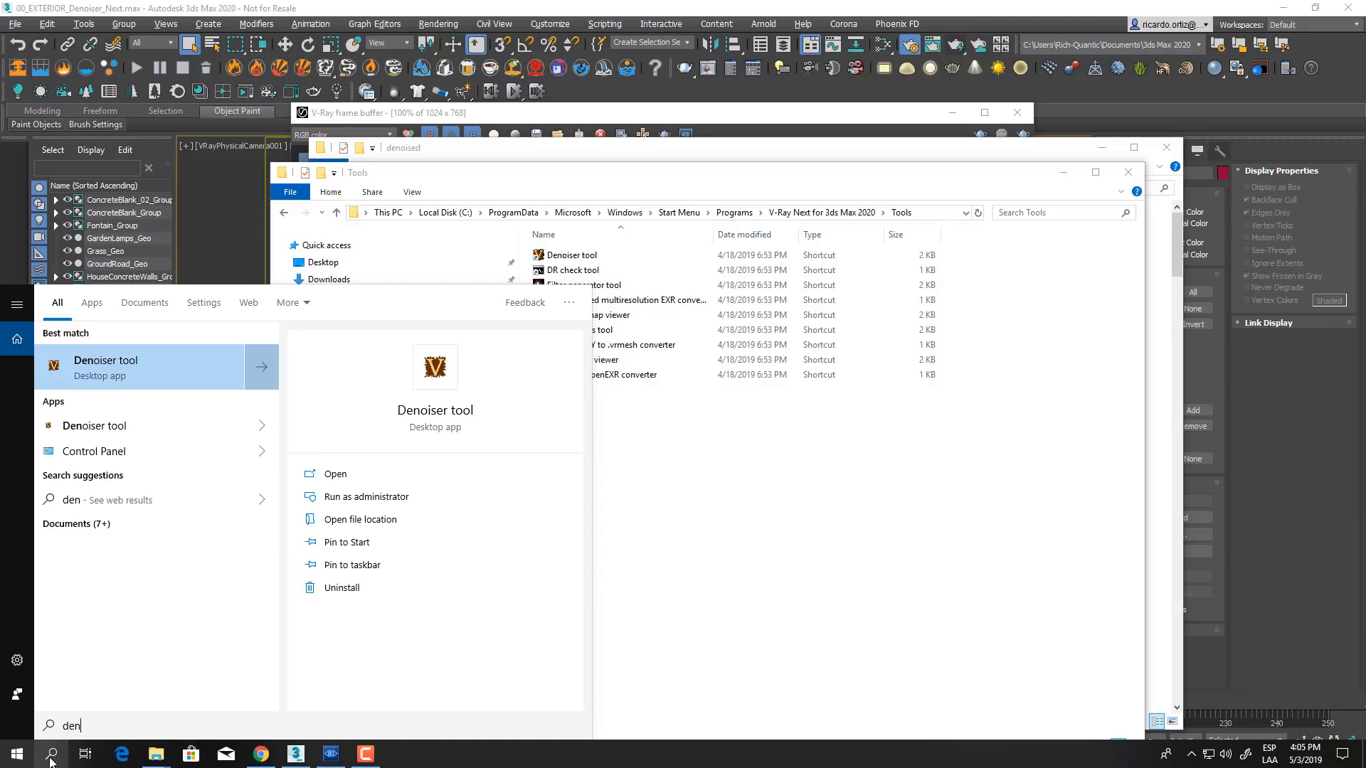
pyautogui.write('o')
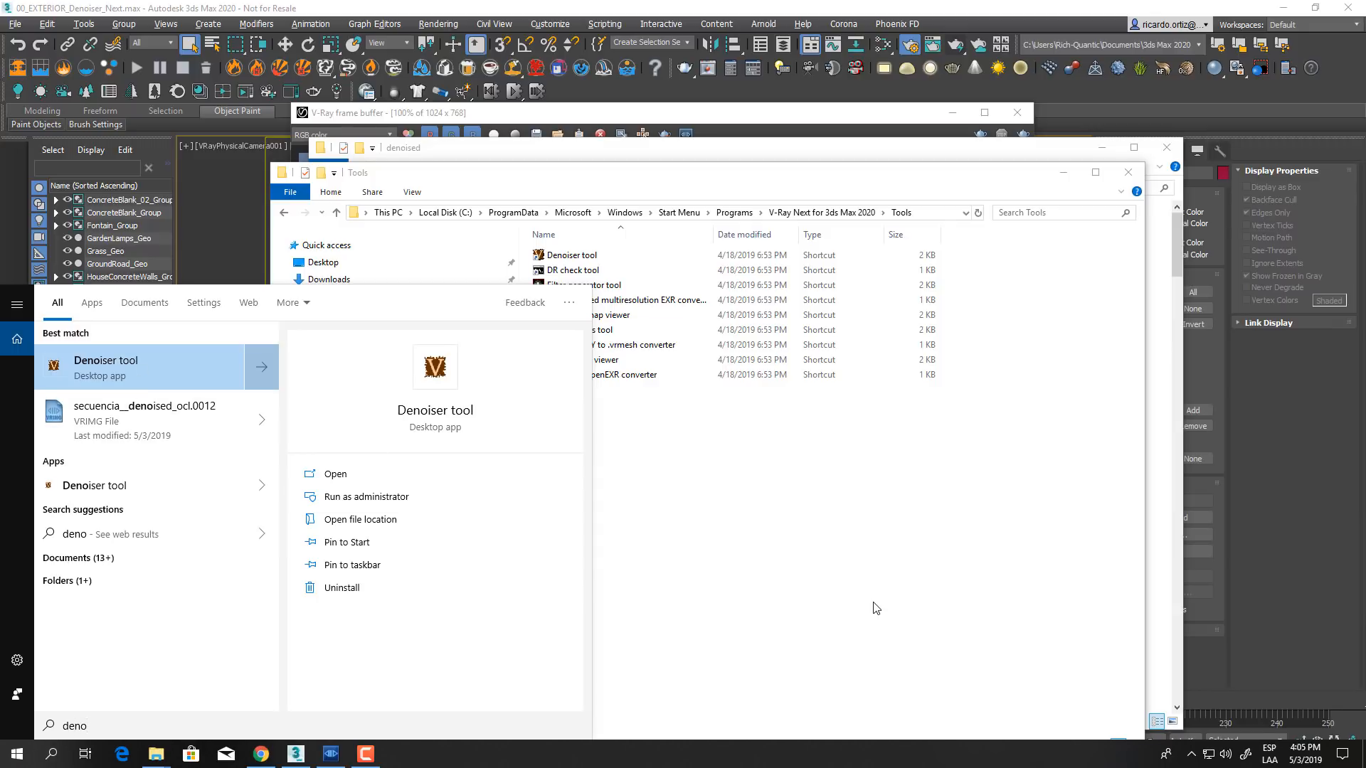
pyautogui.click(645, 441)
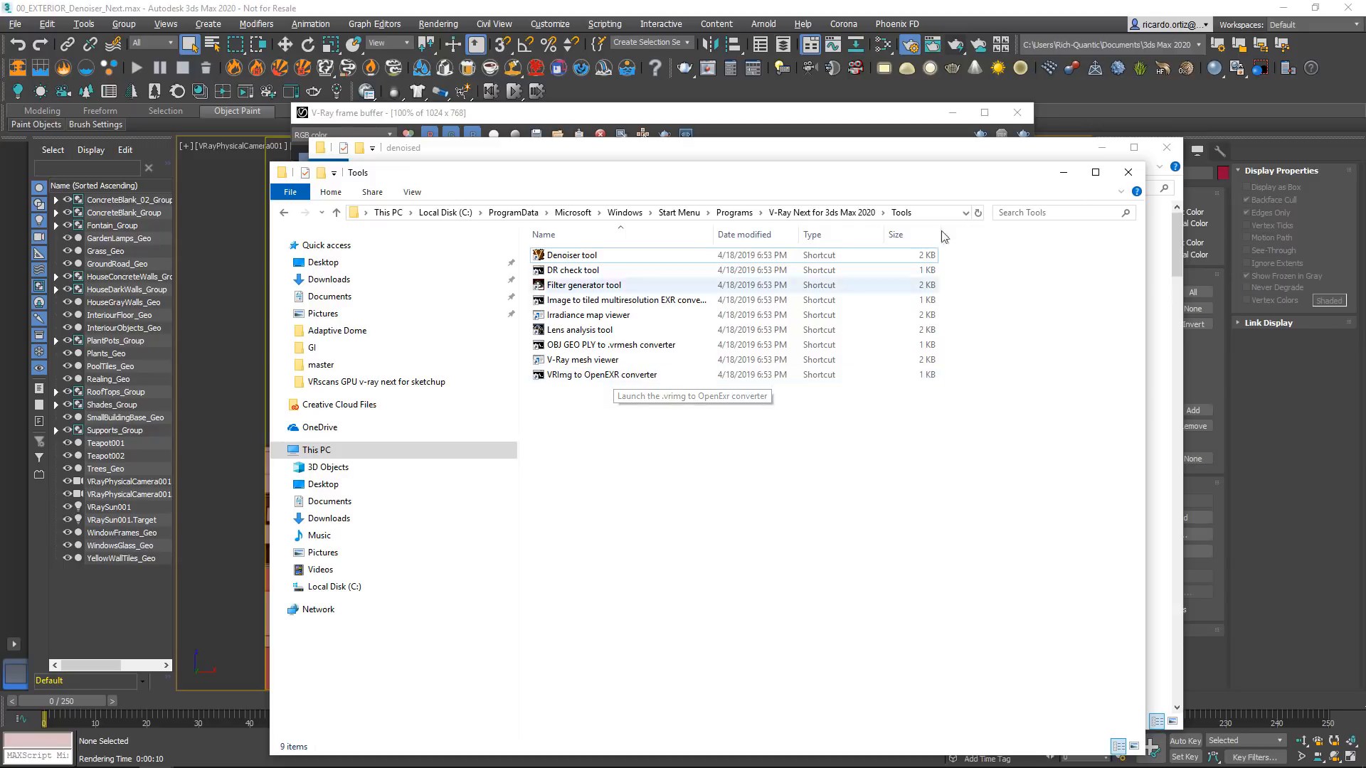
pyautogui.click(890, 151)
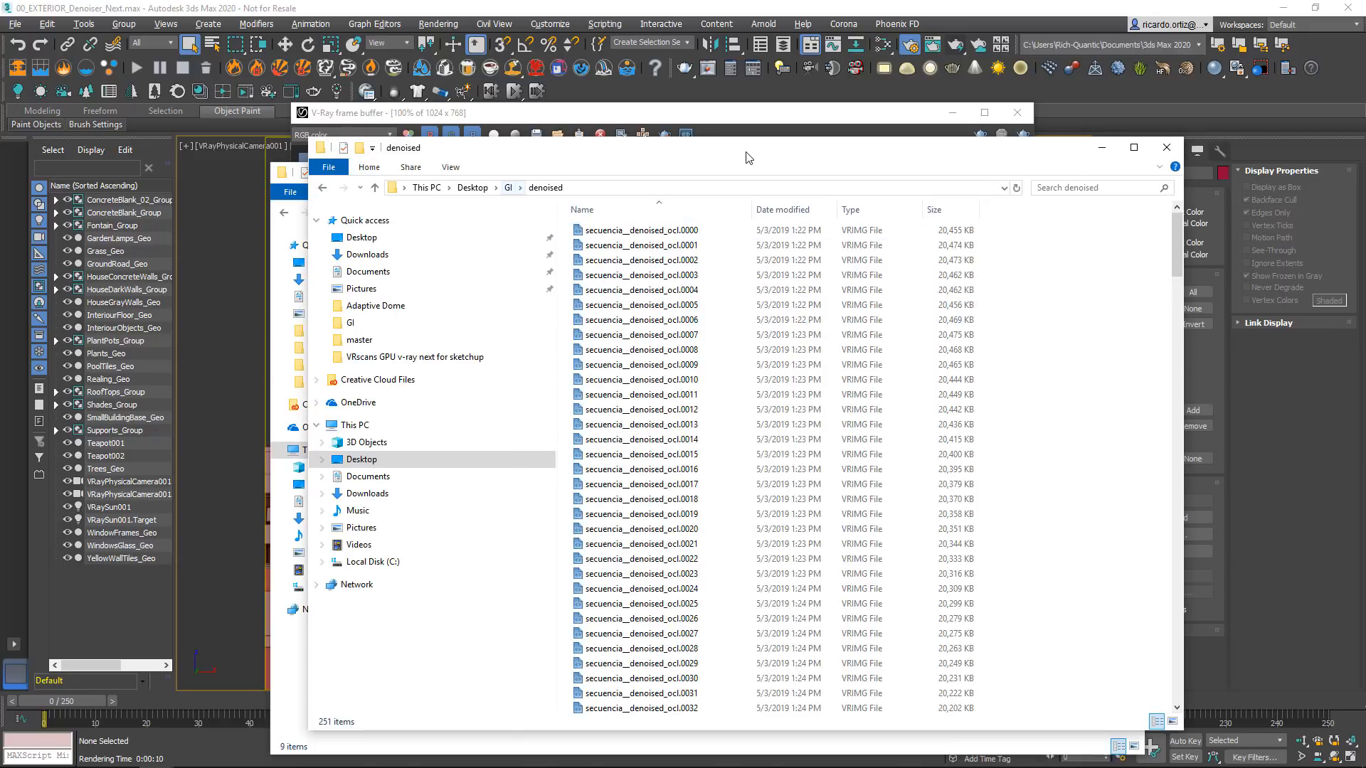
# Step: Move the denoised folder window aside and launch the VRImg to OpenEXR converter from the V-Ray Next Tools folder
pyautogui.moveTo(746, 153); pyautogui.dragTo(797, 260)
pyautogui.click(674, 184)
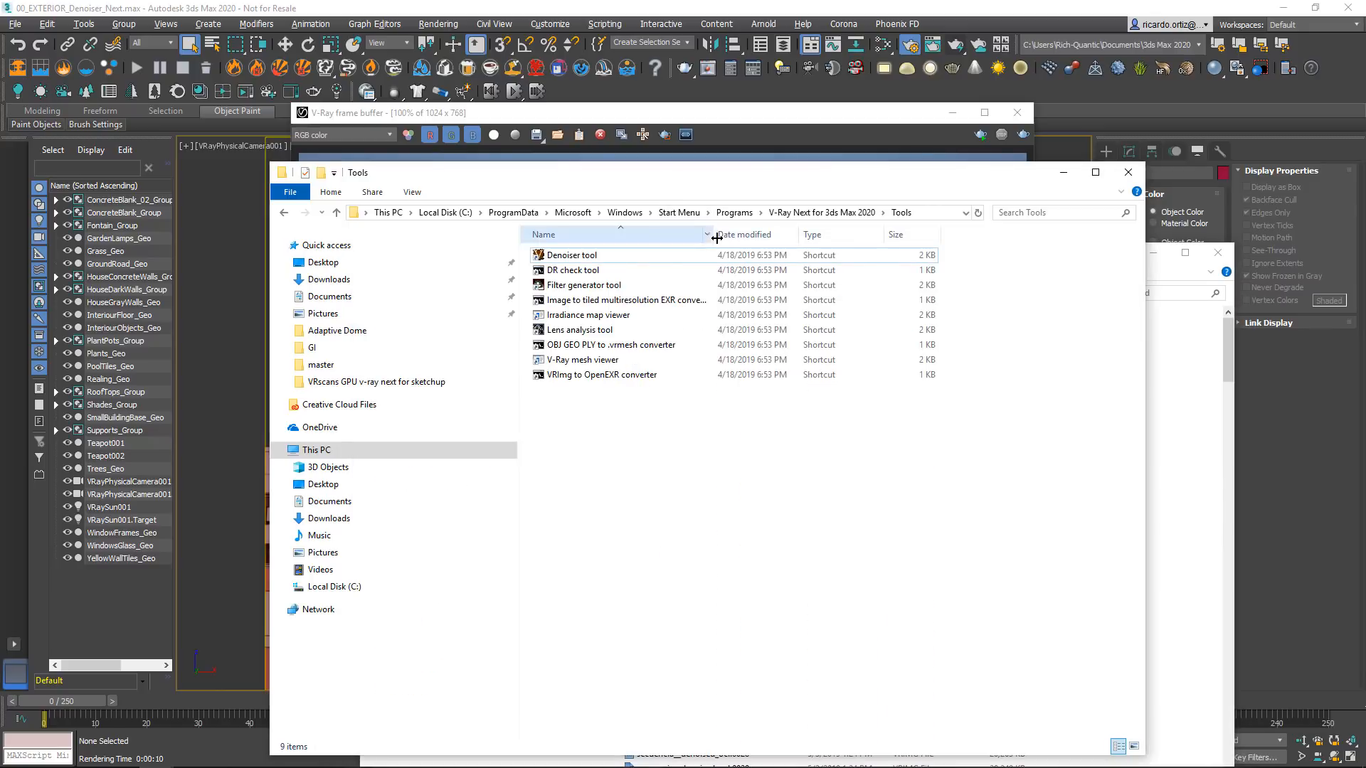
pyautogui.click(624, 376)
pyautogui.doubleClick(624, 376)
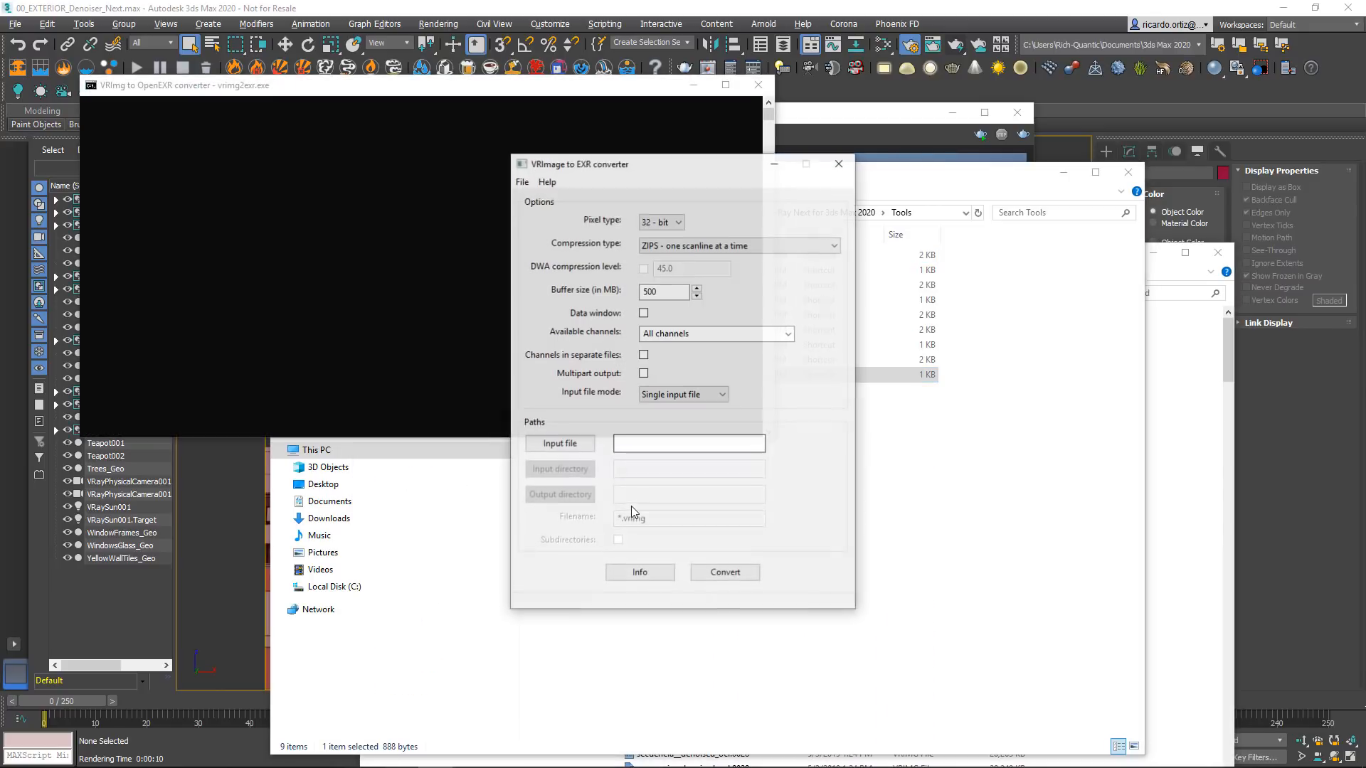
# Step: Search Windows for "Vr", choose the VRImg to OpenEXR converter, and clear the Tools folder window out of its way
pyautogui.click(63, 755)
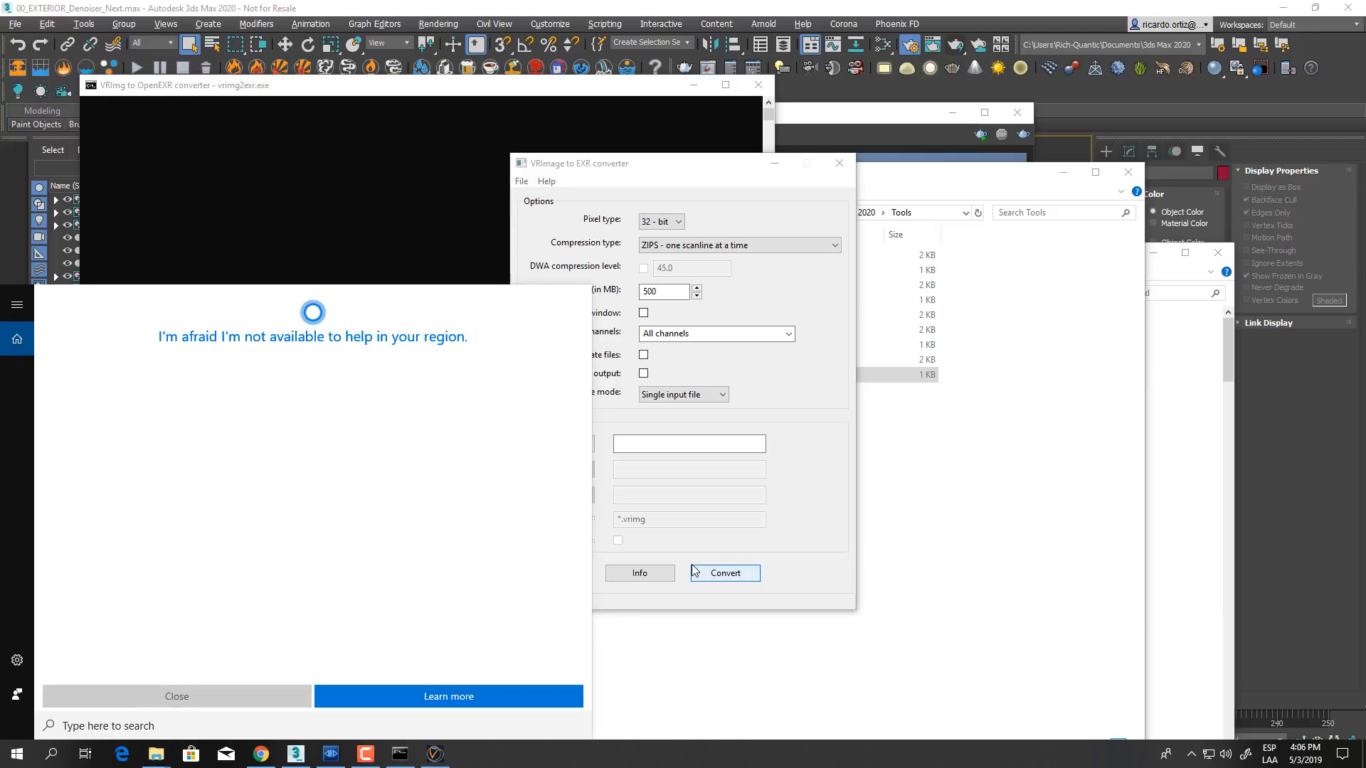
pyautogui.write('Vr')
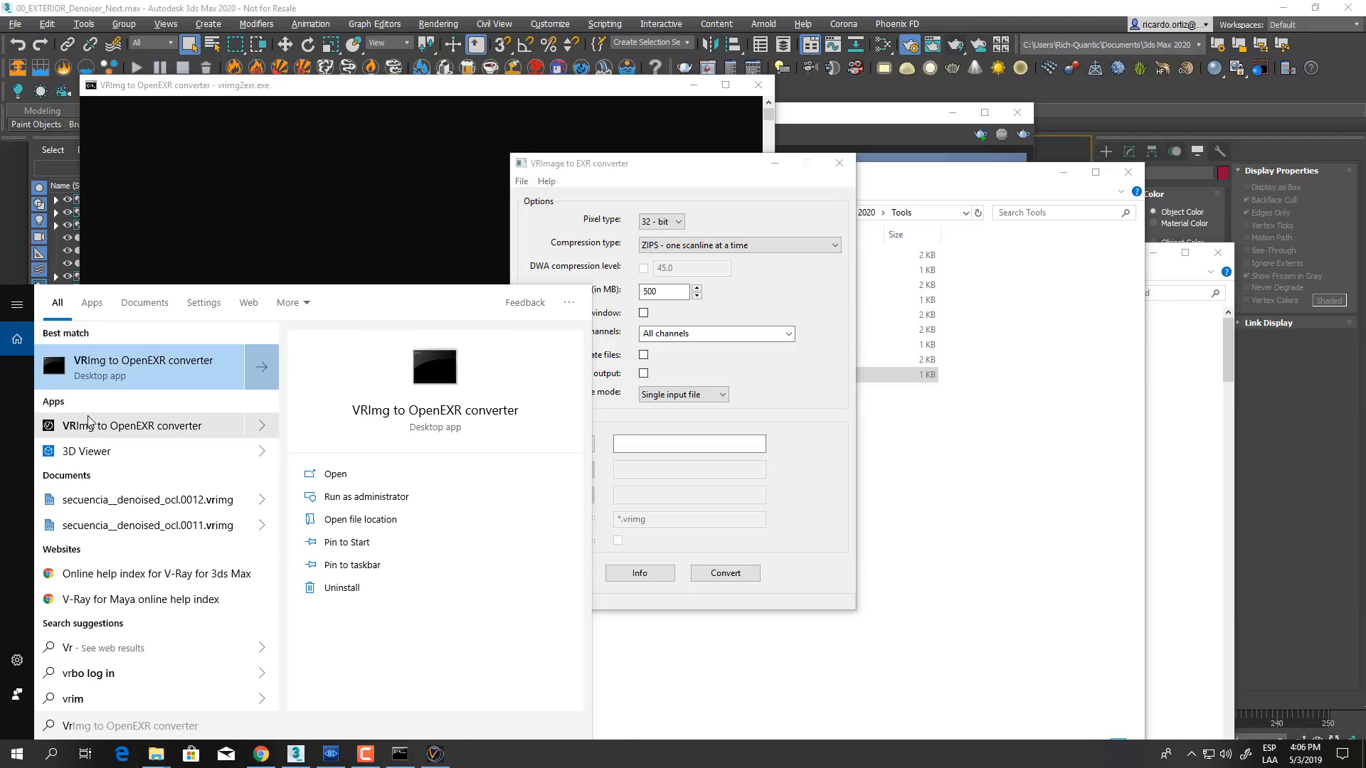
pyautogui.click(191, 368)
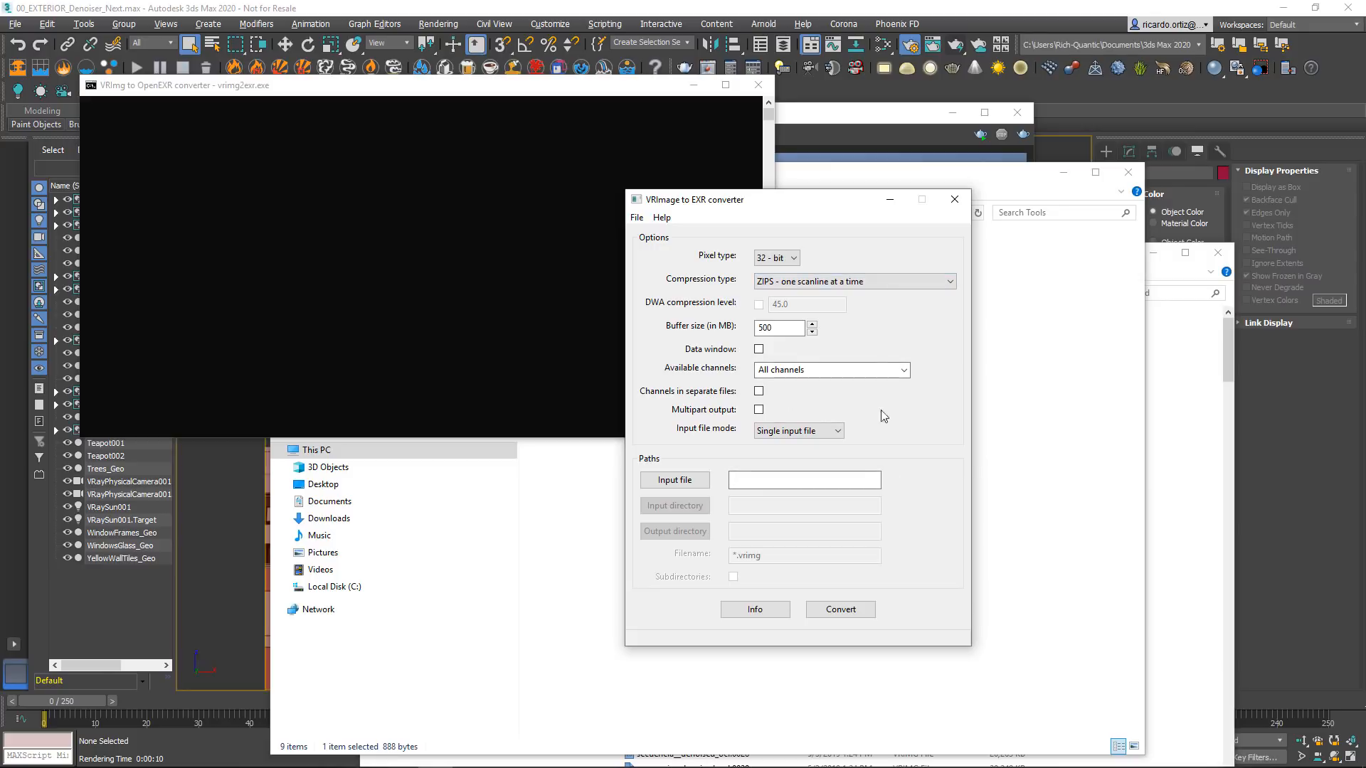
pyautogui.click(1063, 172)
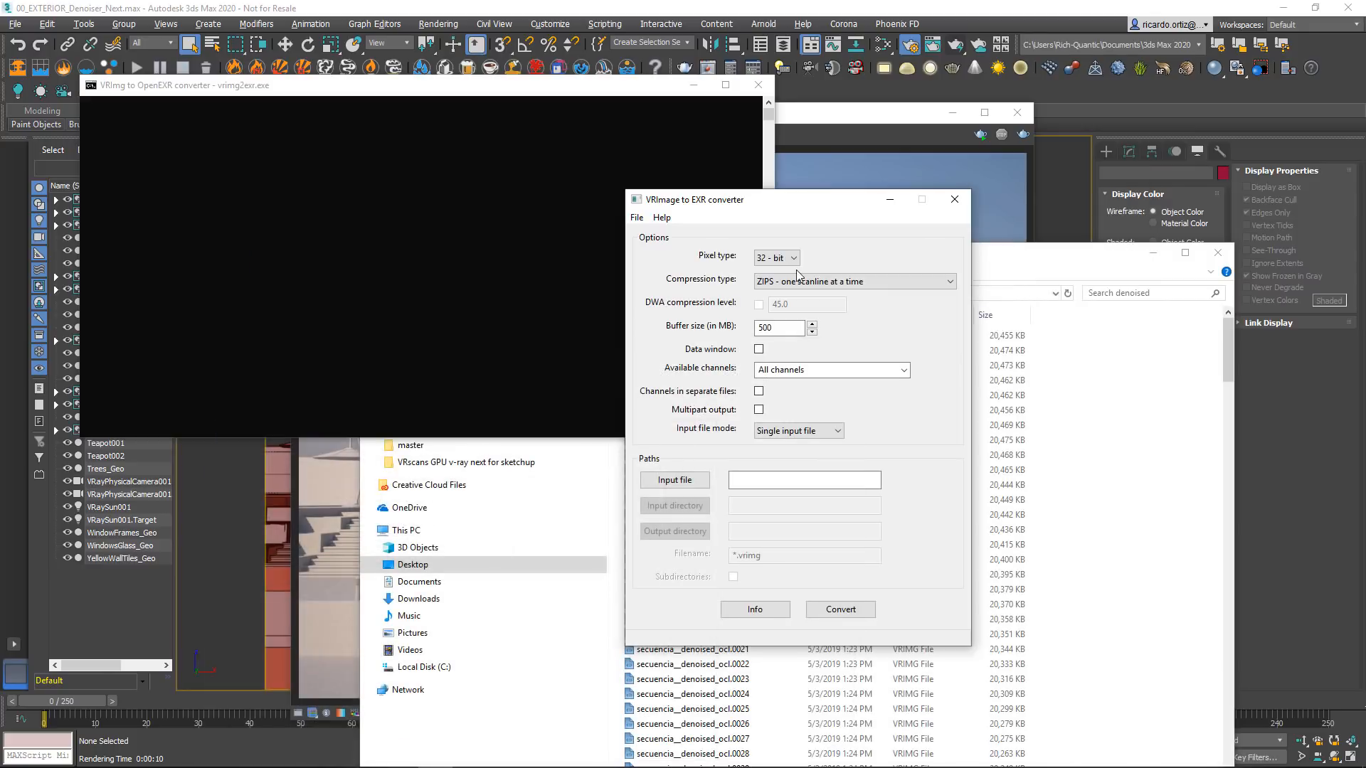
pyautogui.moveTo(814, 206); pyautogui.dragTo(858, 179)
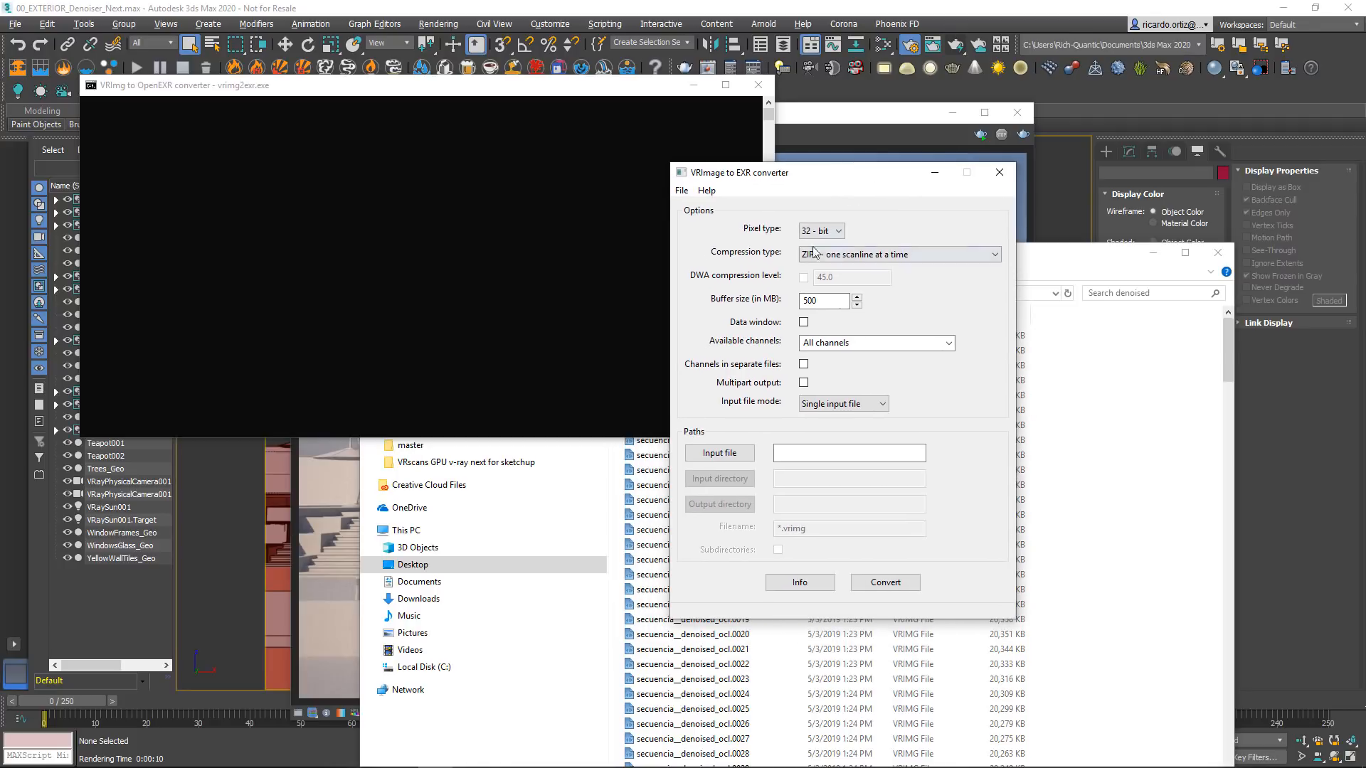
# Step: Set the converter's pixel type to 16-bit and its input file mode to Multiple input files
pyautogui.click(829, 233)
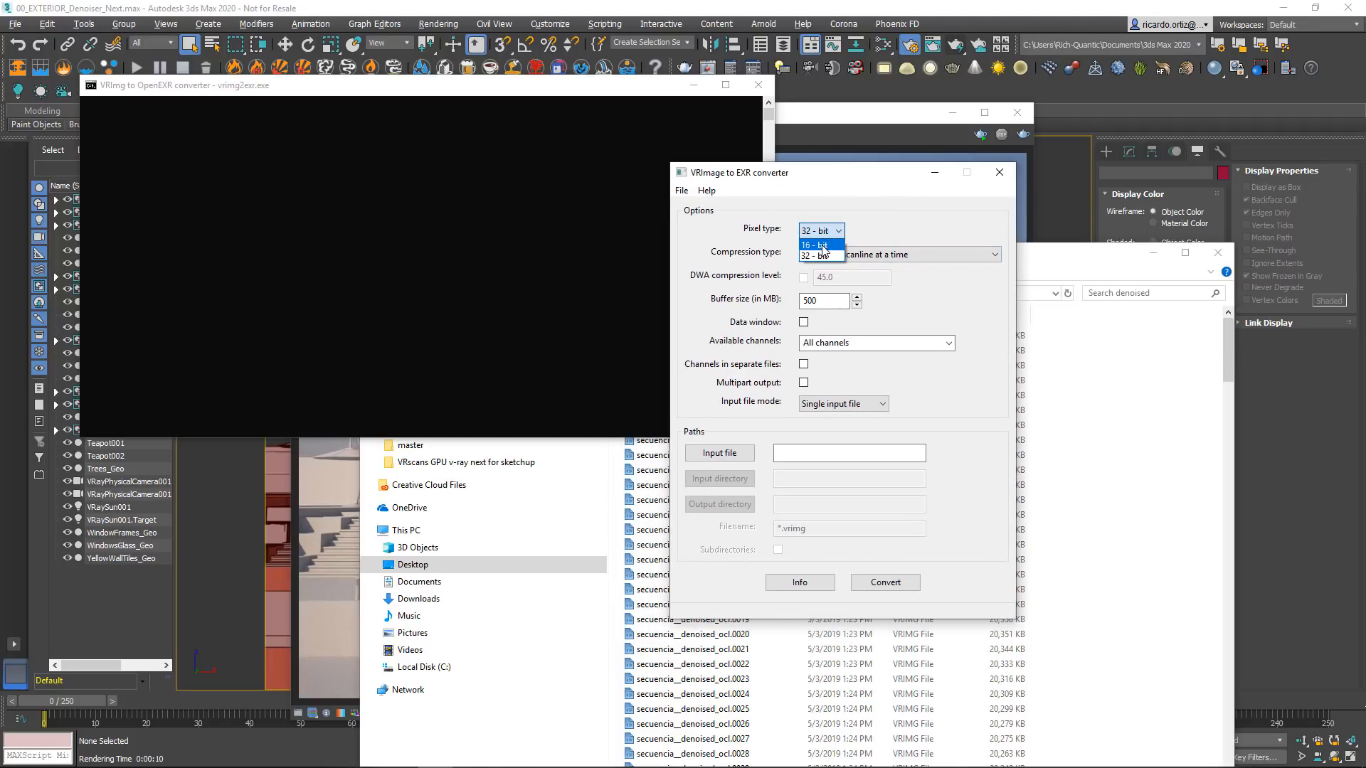
pyautogui.click(823, 245)
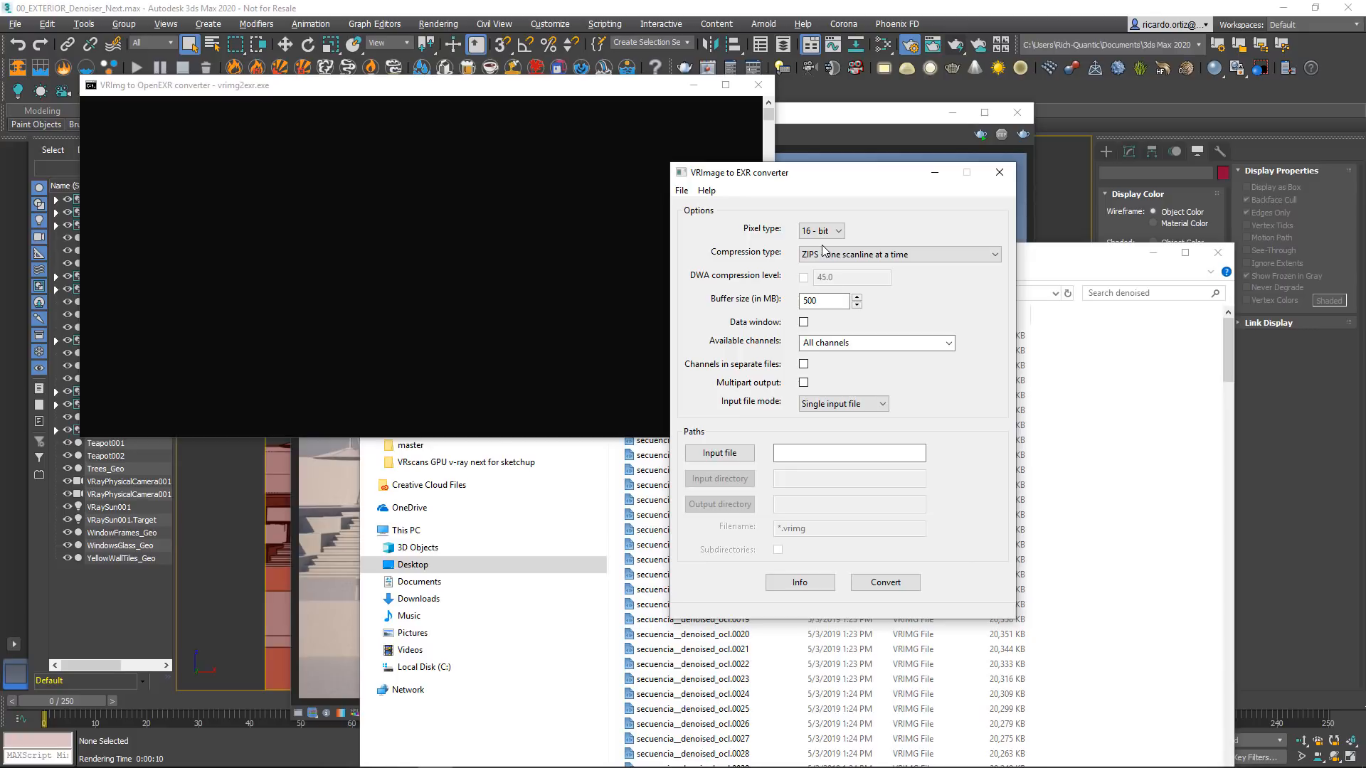
pyautogui.click(829, 233)
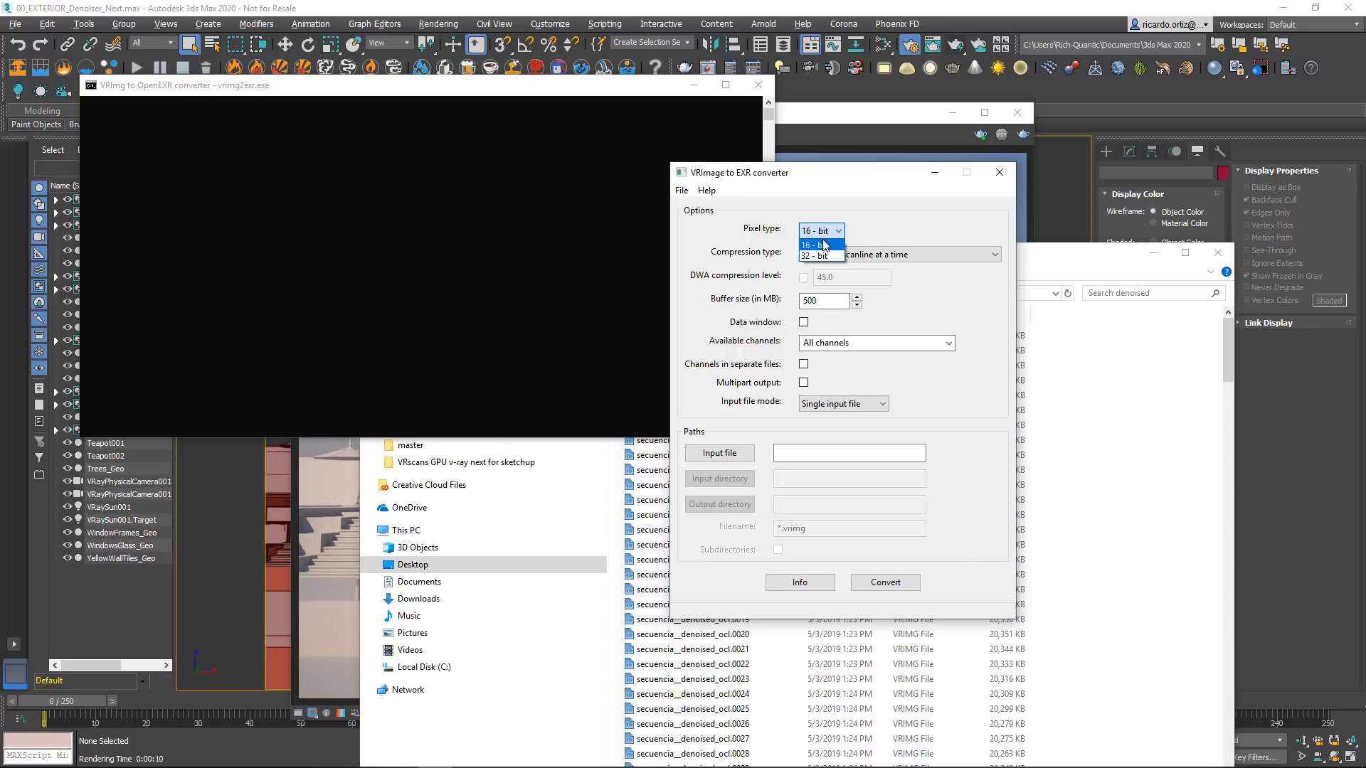
pyautogui.click(820, 256)
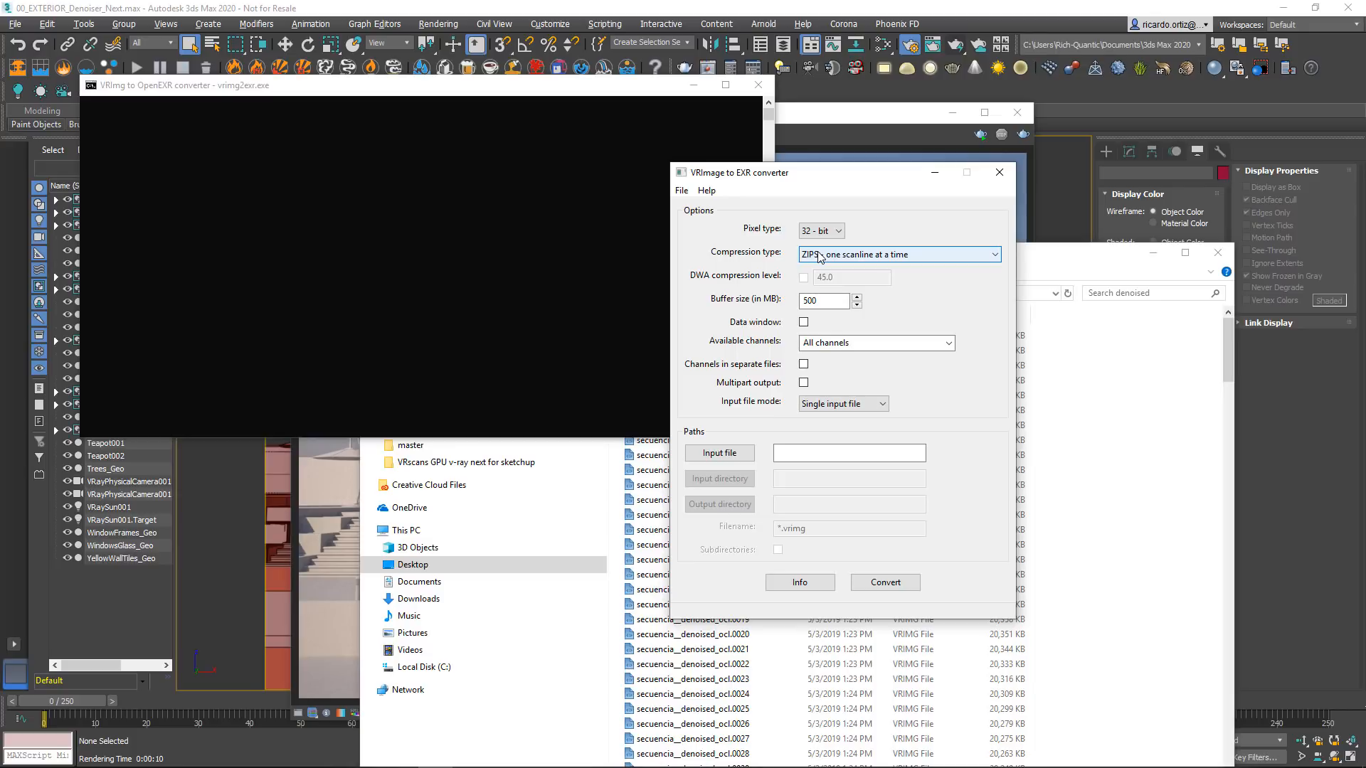
pyautogui.click(823, 233)
pyautogui.click(820, 245)
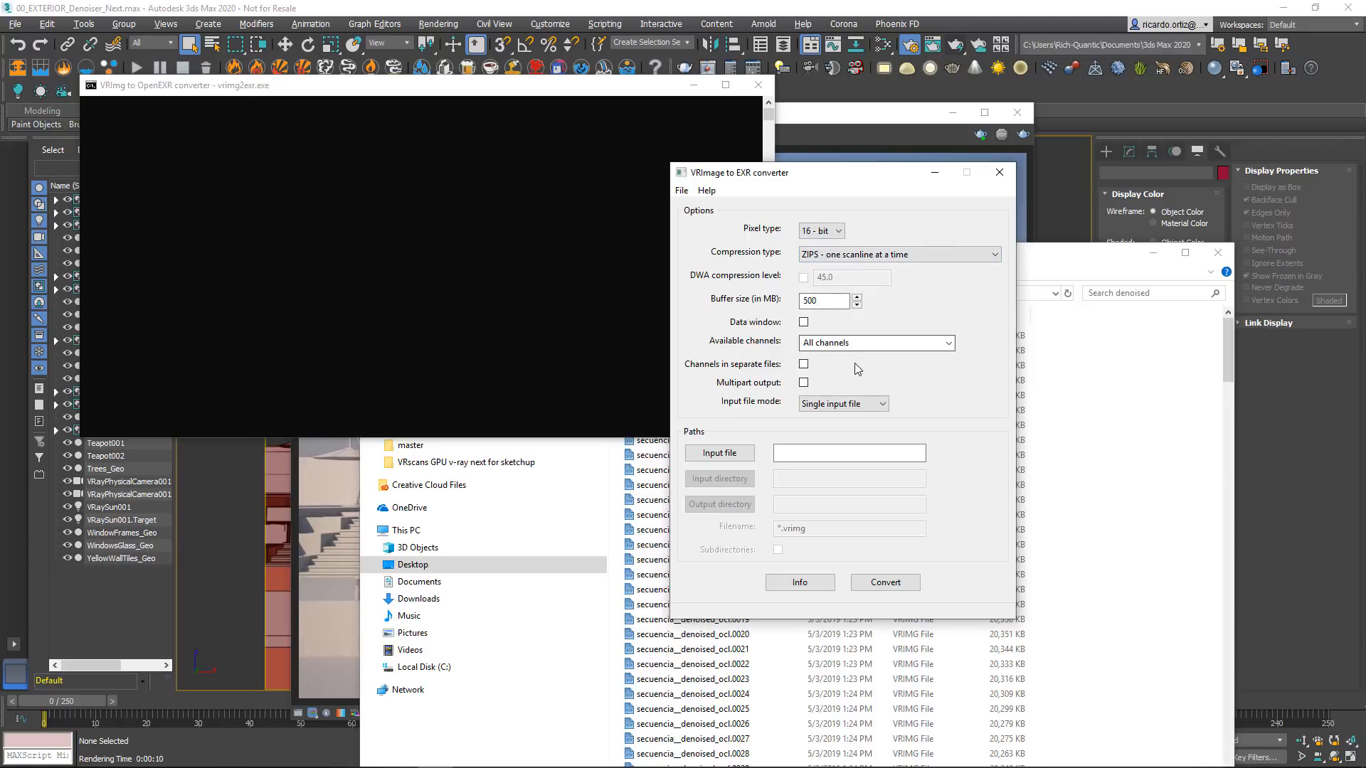
pyautogui.click(859, 406)
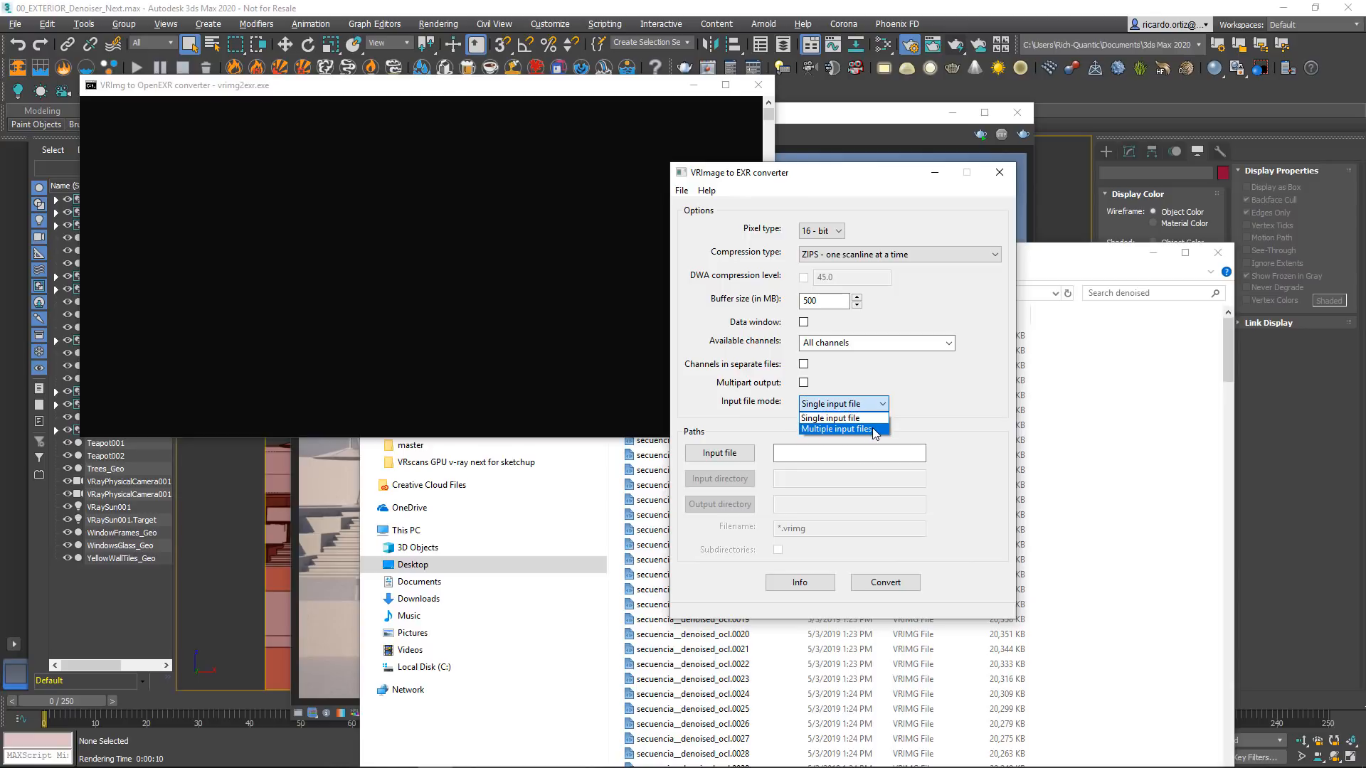
pyautogui.click(836, 429)
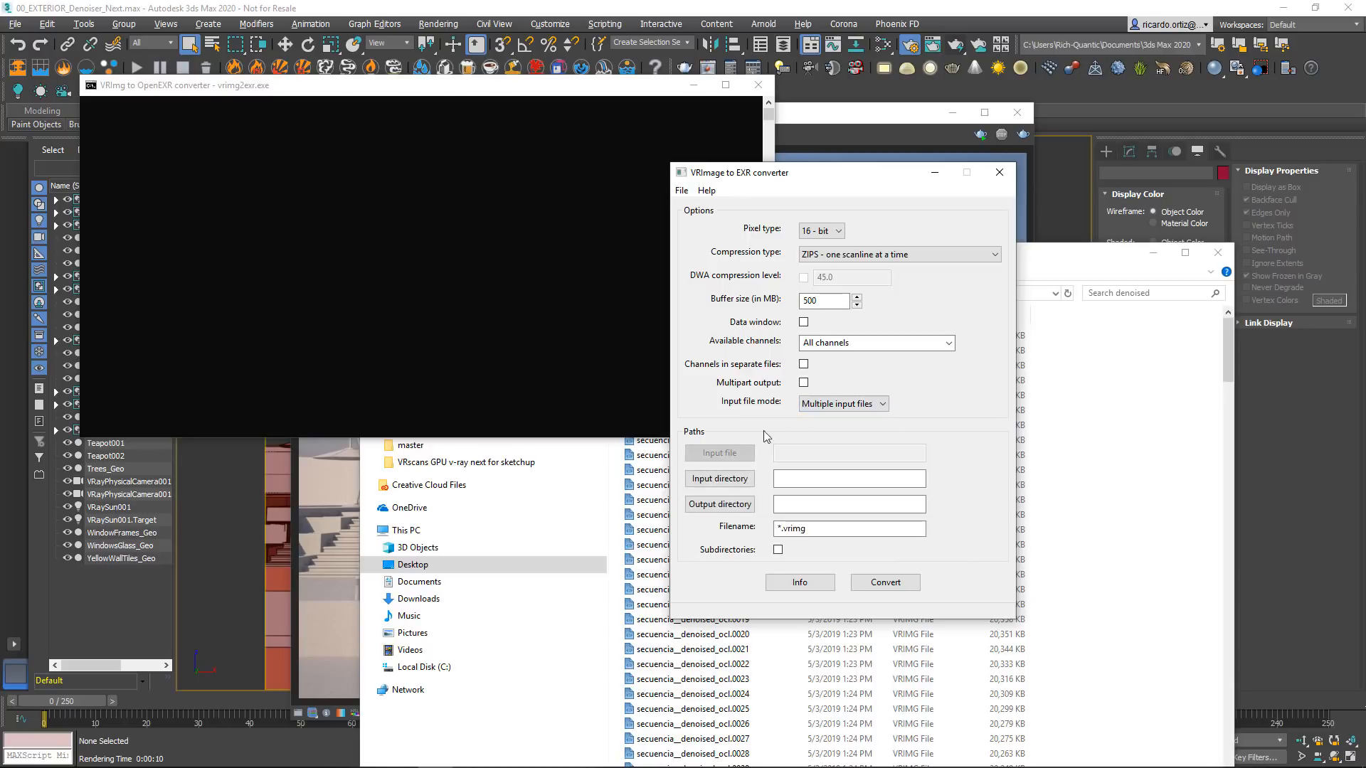
# Step: Choose the master folder inside GI on the Desktop as the converter's input directory
pyautogui.click(720, 480)
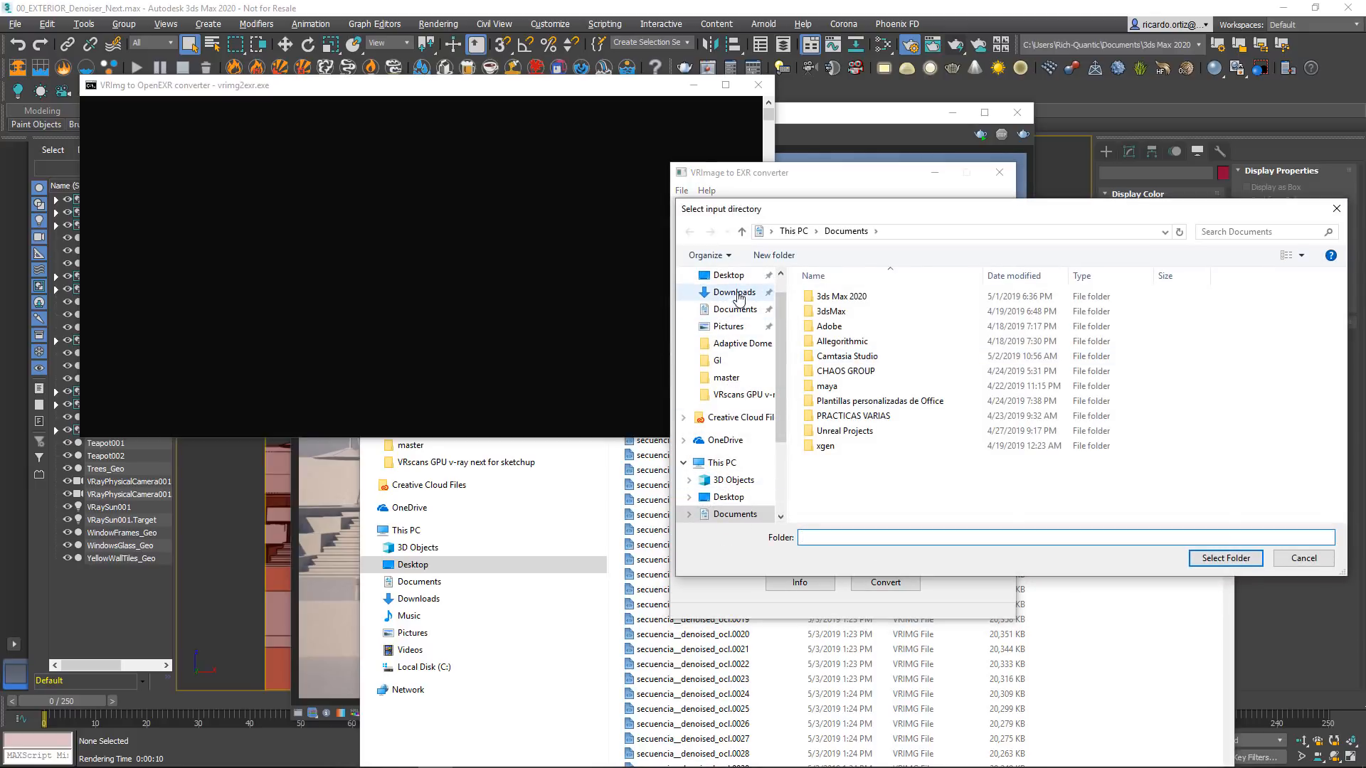
pyautogui.click(729, 275)
pyautogui.click(914, 320)
pyautogui.doubleClick(914, 320)
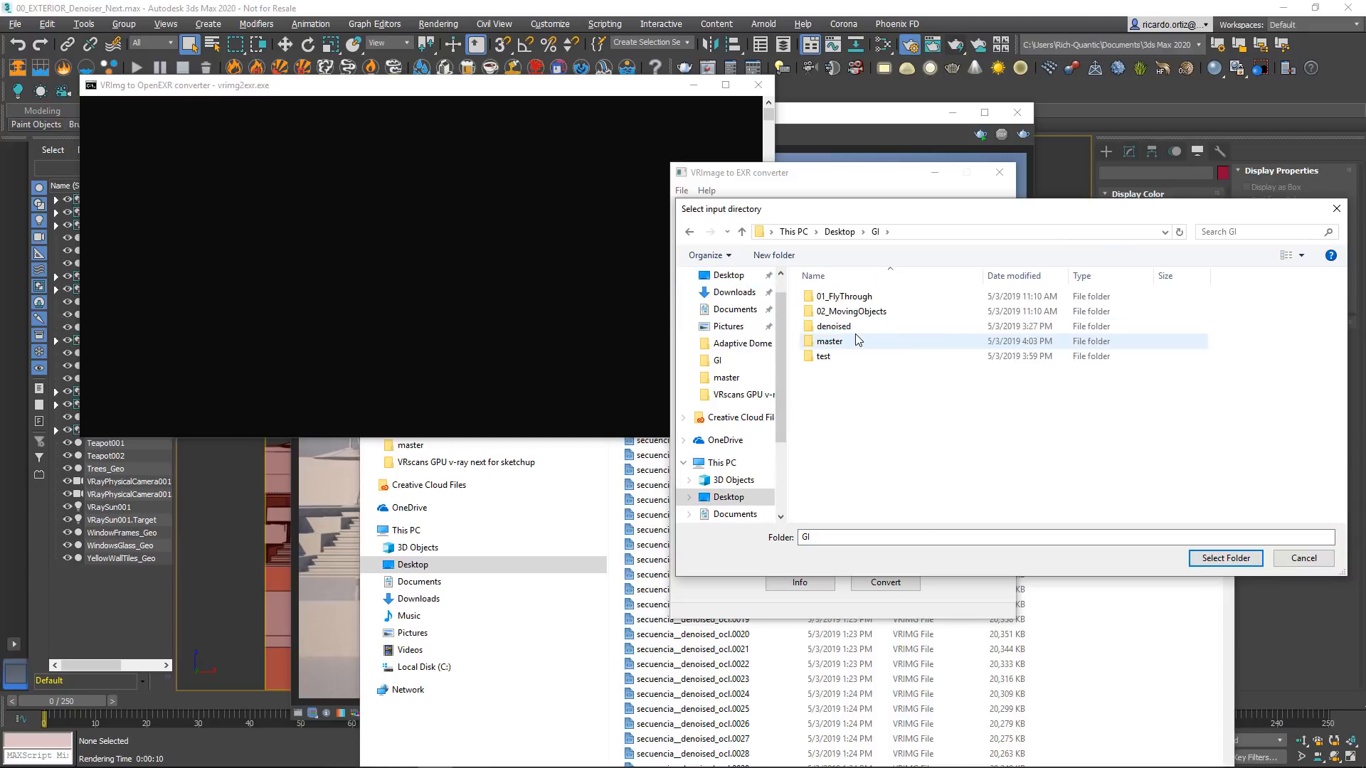
pyautogui.doubleClick(856, 339)
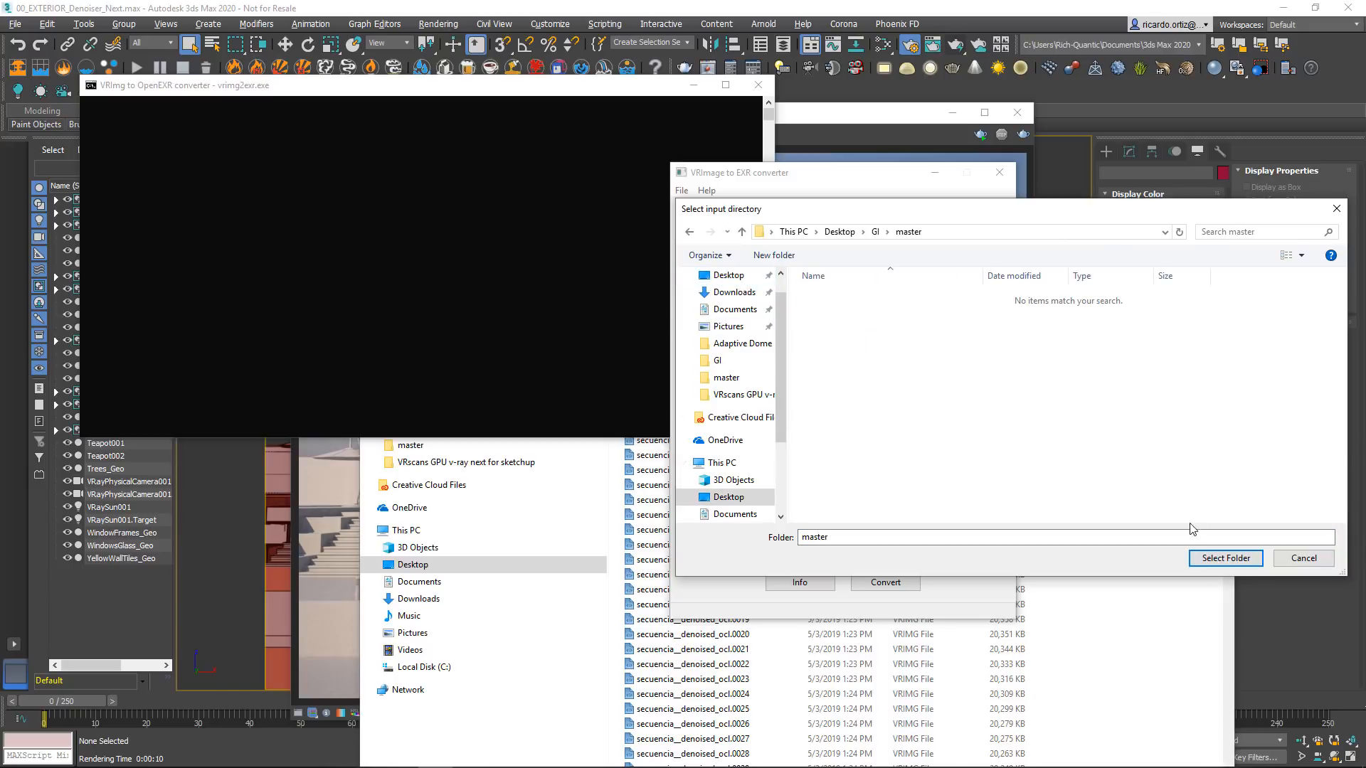
pyautogui.click(1224, 559)
pyautogui.moveTo(889, 477); pyautogui.dragTo(976, 477)
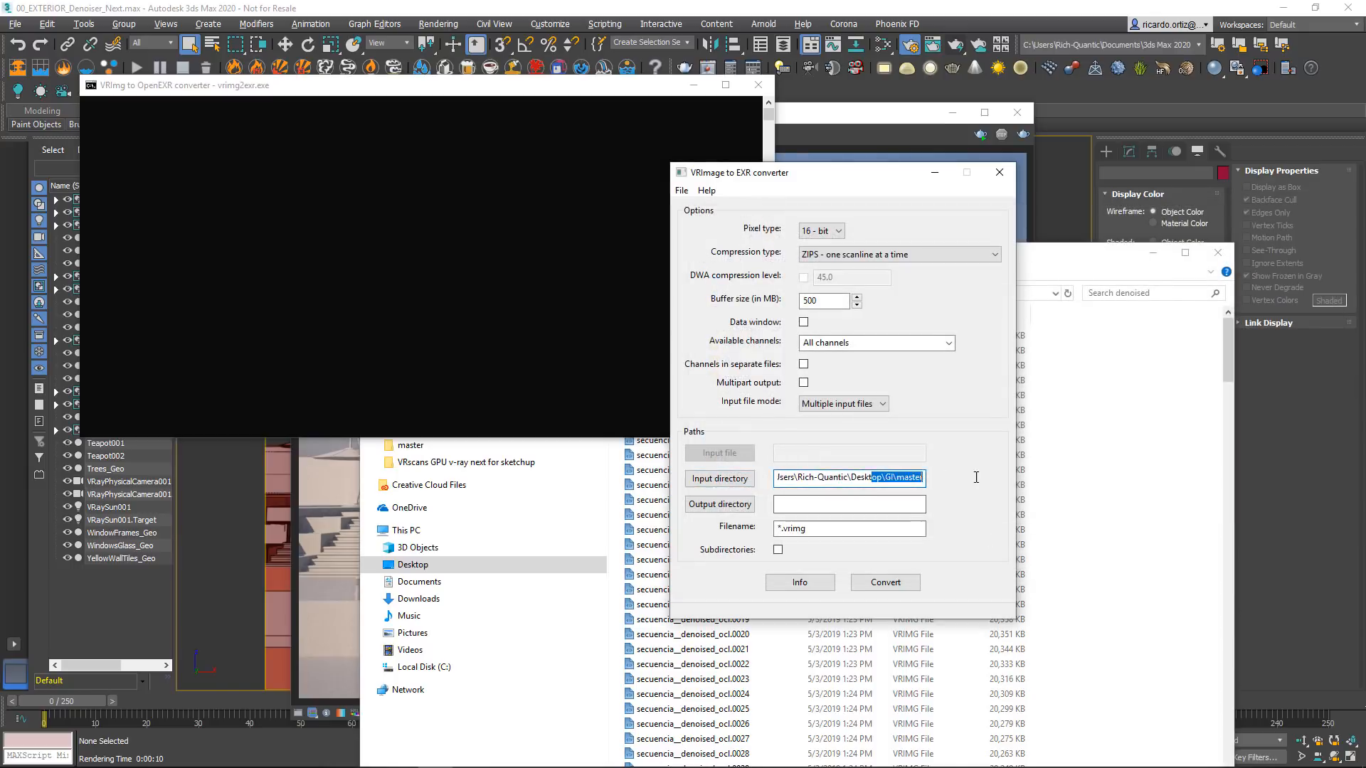
# Step: Check the names of the .vrimg frames in the GI master folder against the converter's *.vrimg filename filter
pyautogui.tripleClick(828, 526)
pyautogui.click(1075, 256)
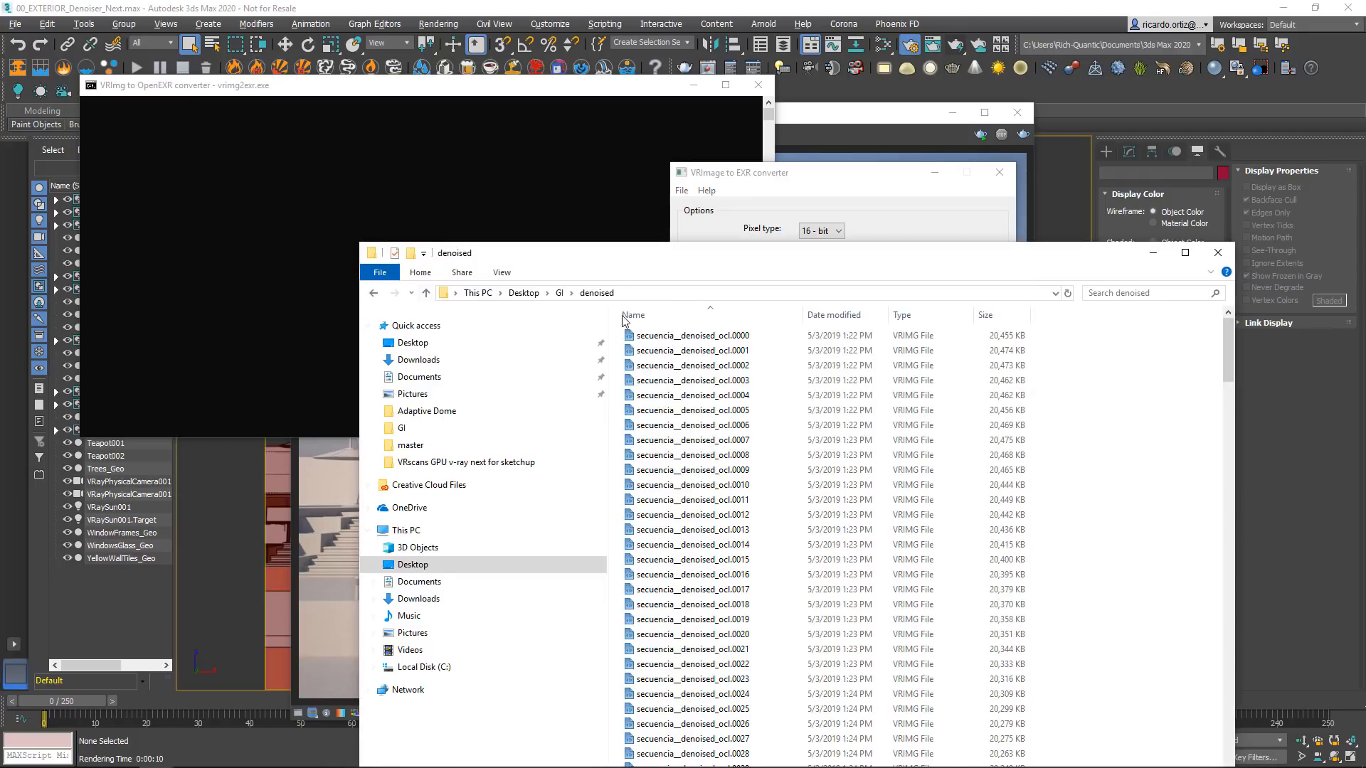
pyautogui.click(559, 292)
pyautogui.doubleClick(644, 380)
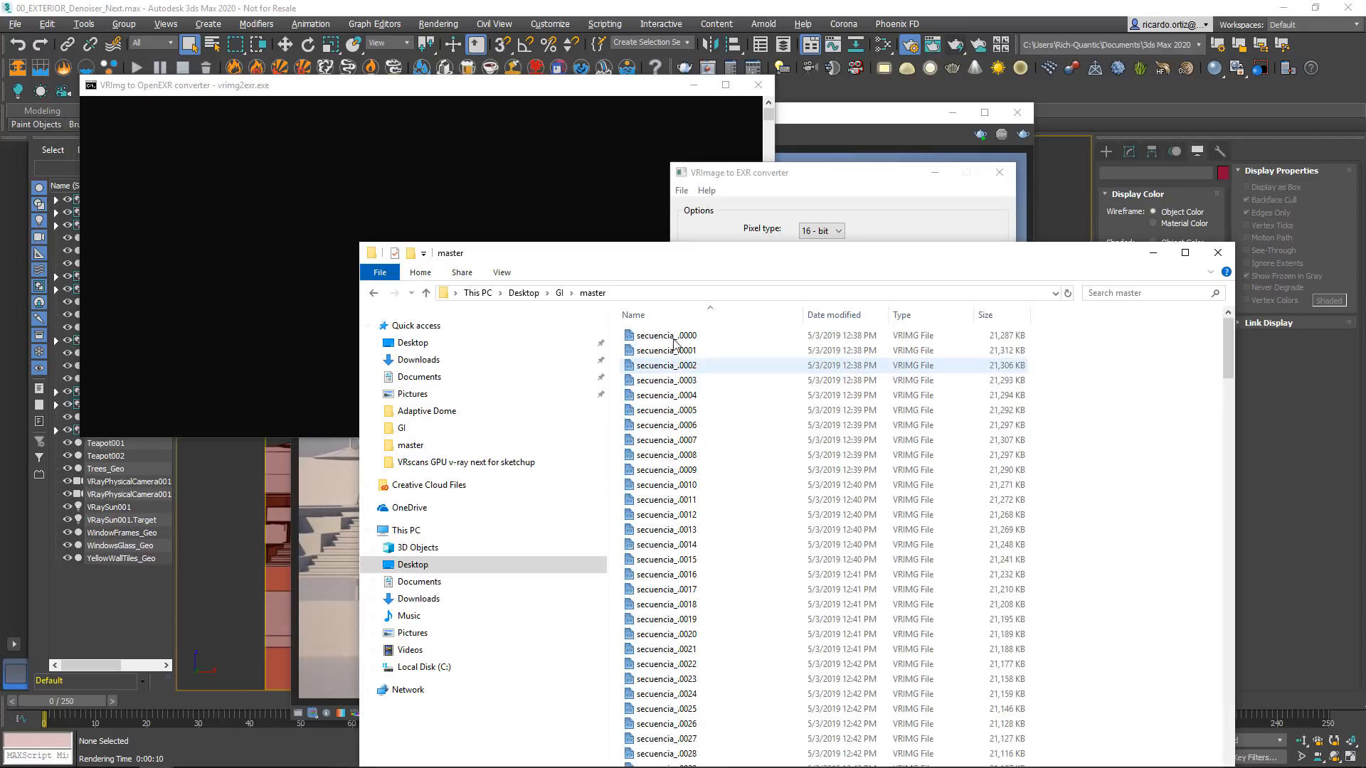
pyautogui.click(1152, 252)
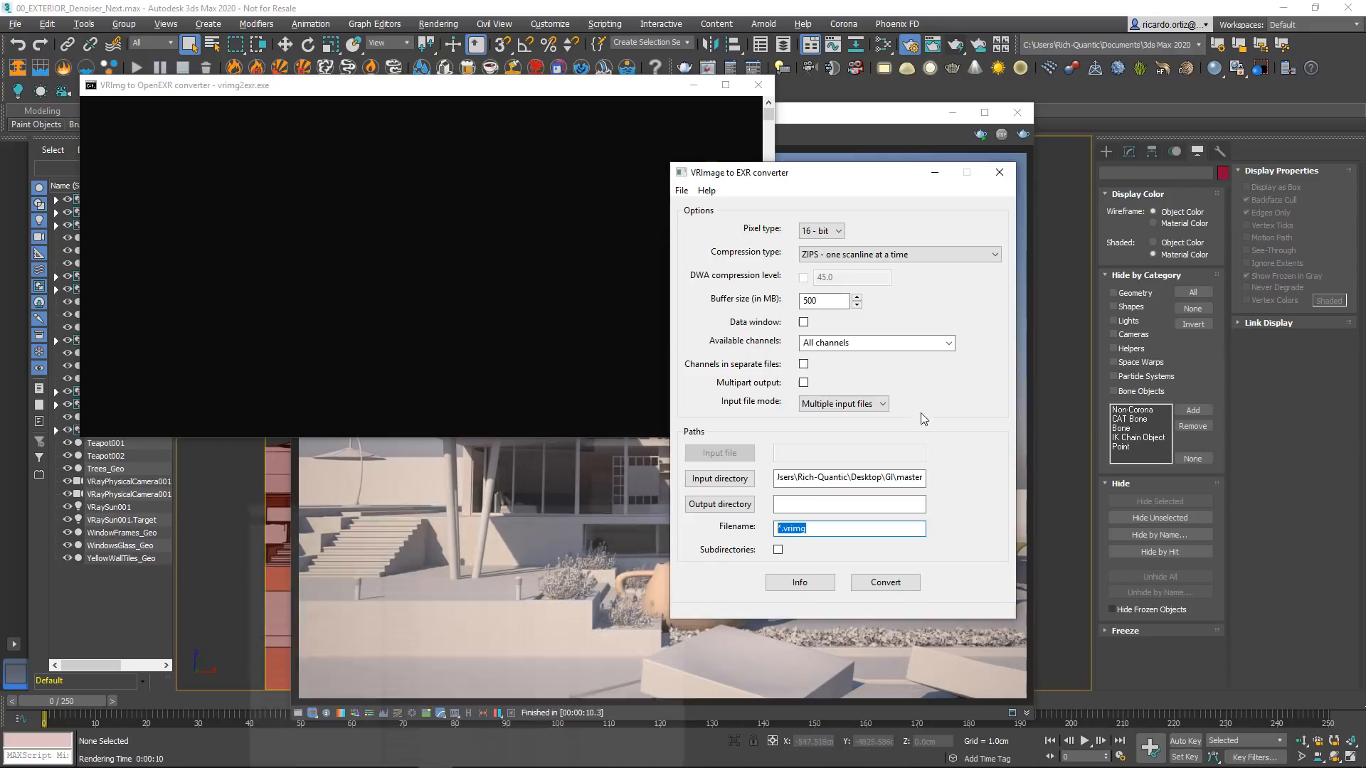
# Step: Create a folder named secuencia inside GI and use it as the converter's output directory
pyautogui.click(746, 505)
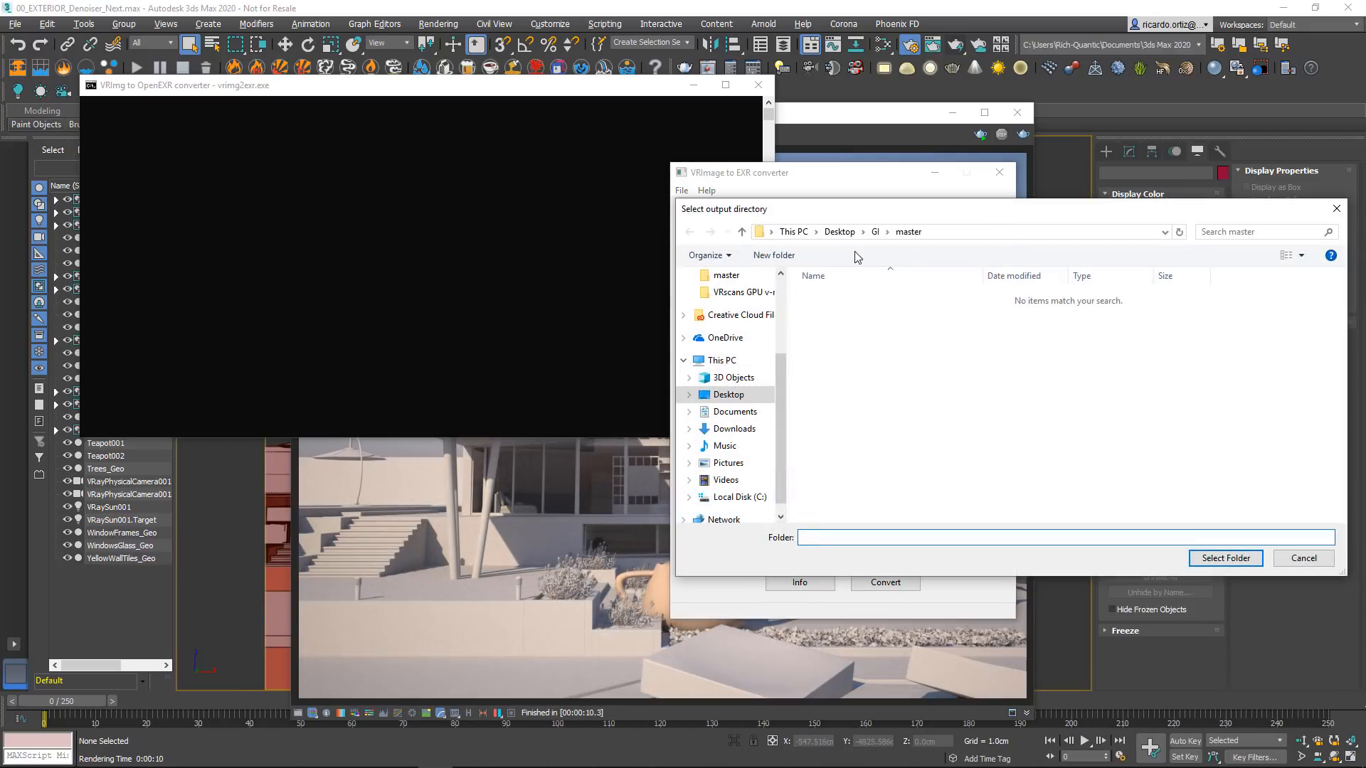
pyautogui.click(875, 234)
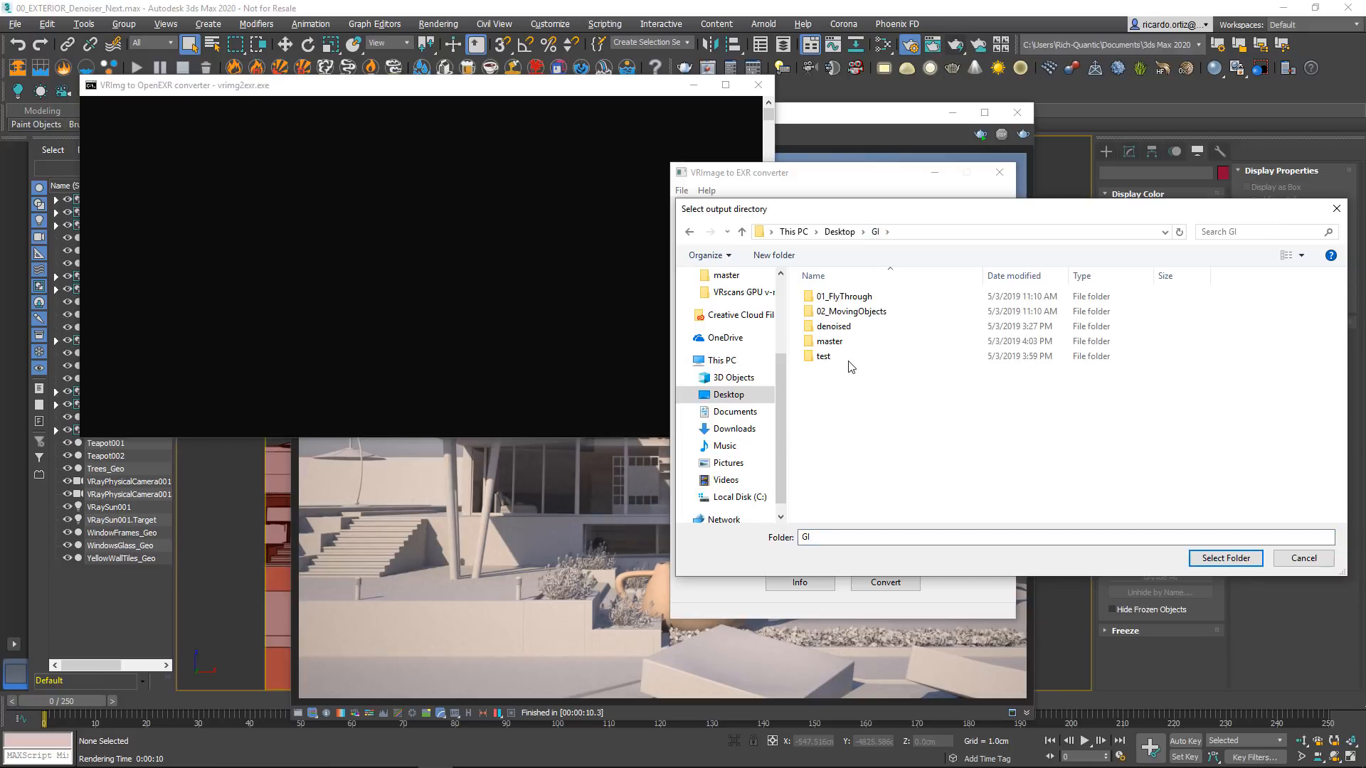
pyautogui.rightClick(833, 417)
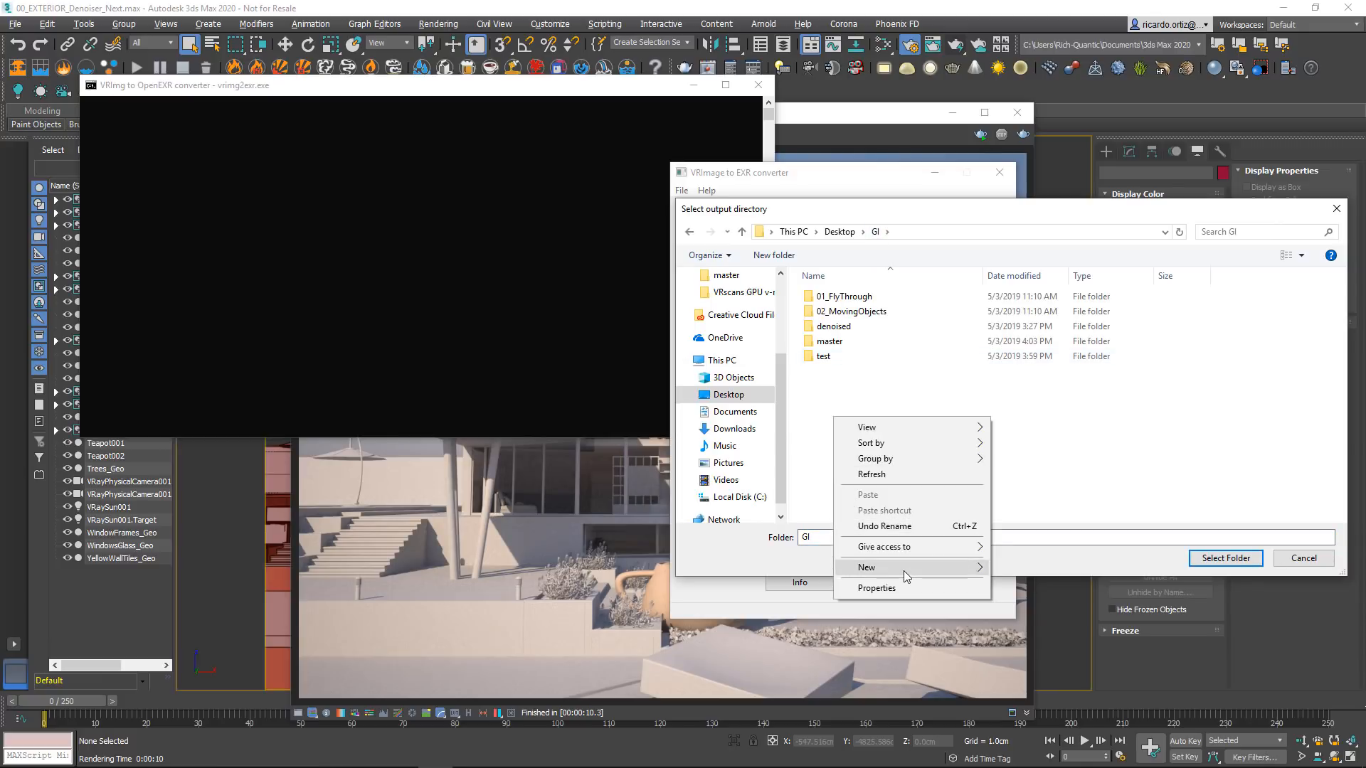
pyautogui.moveTo(911, 569)
pyautogui.click(1041, 569)
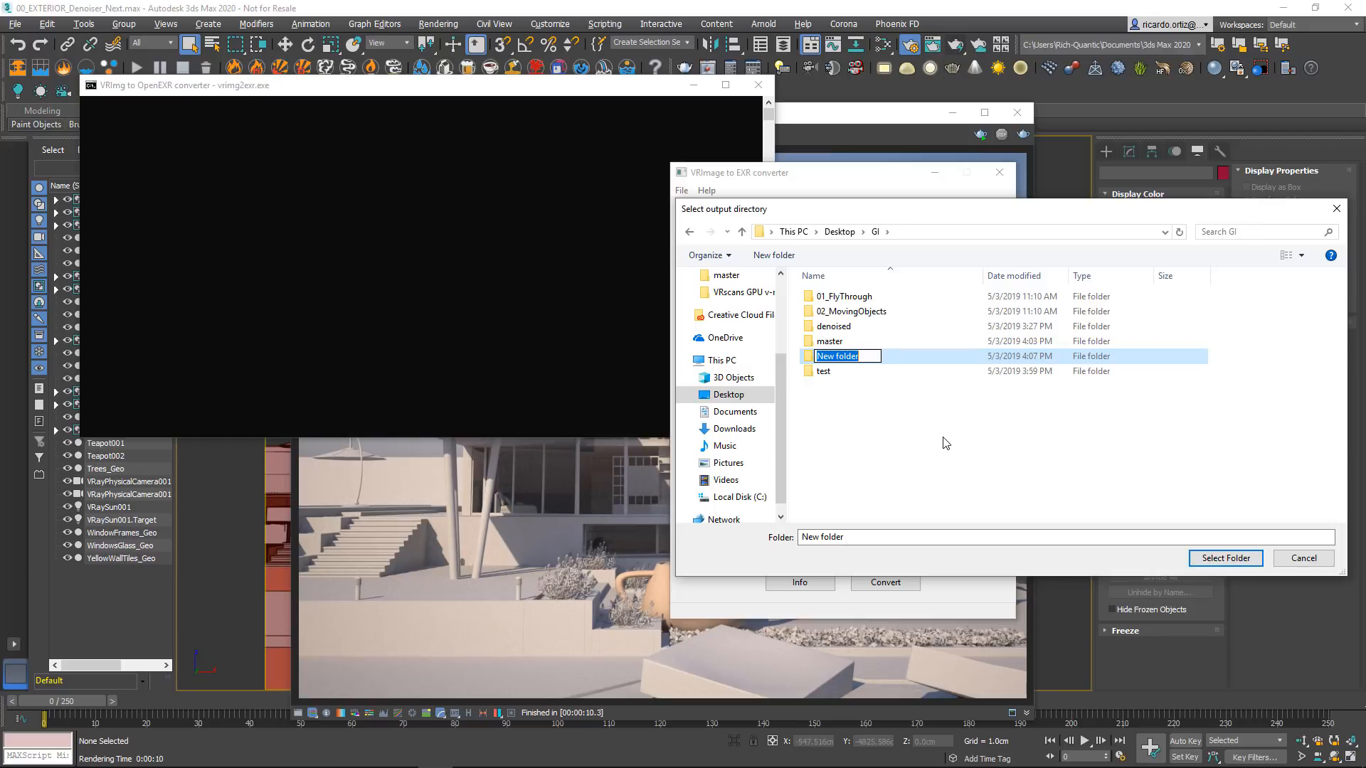
pyautogui.write('secuencia')
pyautogui.press('Return')
pyautogui.click(1225, 557)
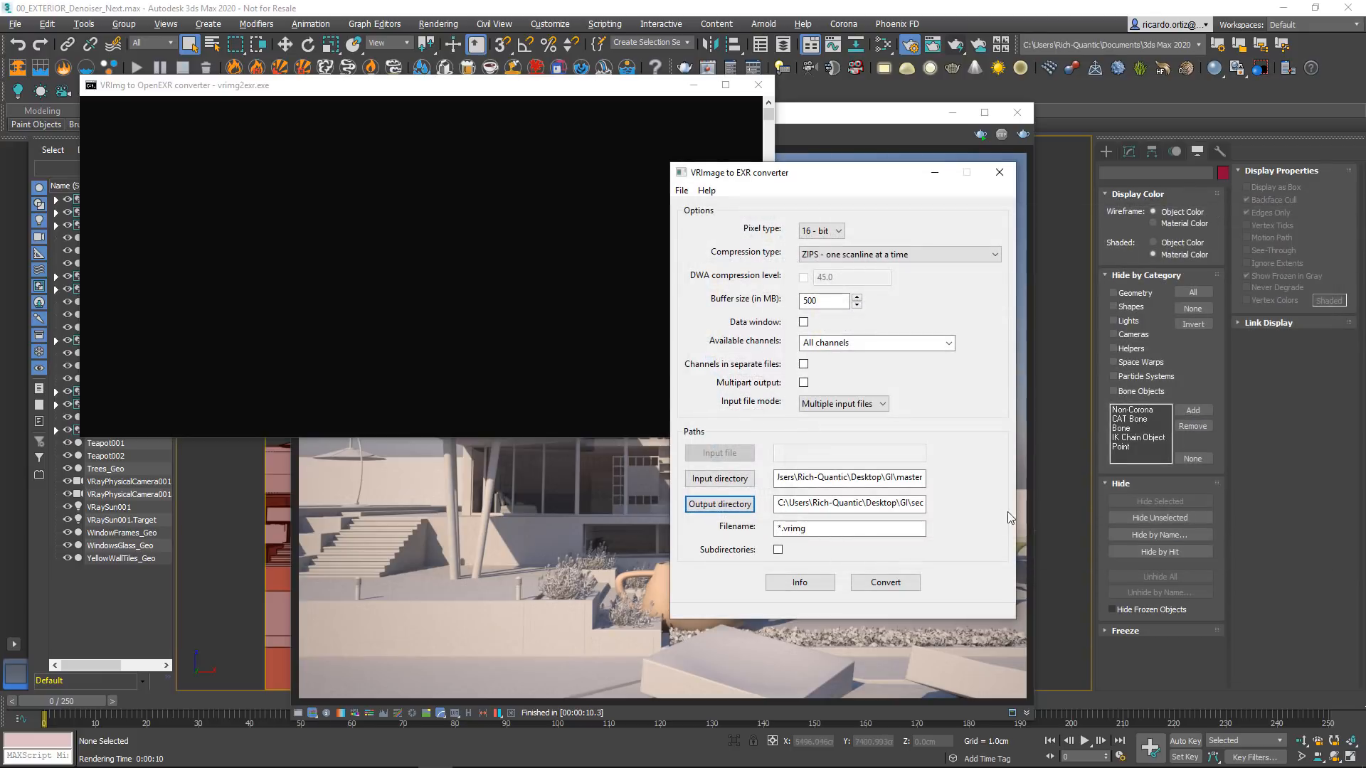
# Step: Change the converter's input directory to the denoised folder inside GI
pyautogui.click(719, 478)
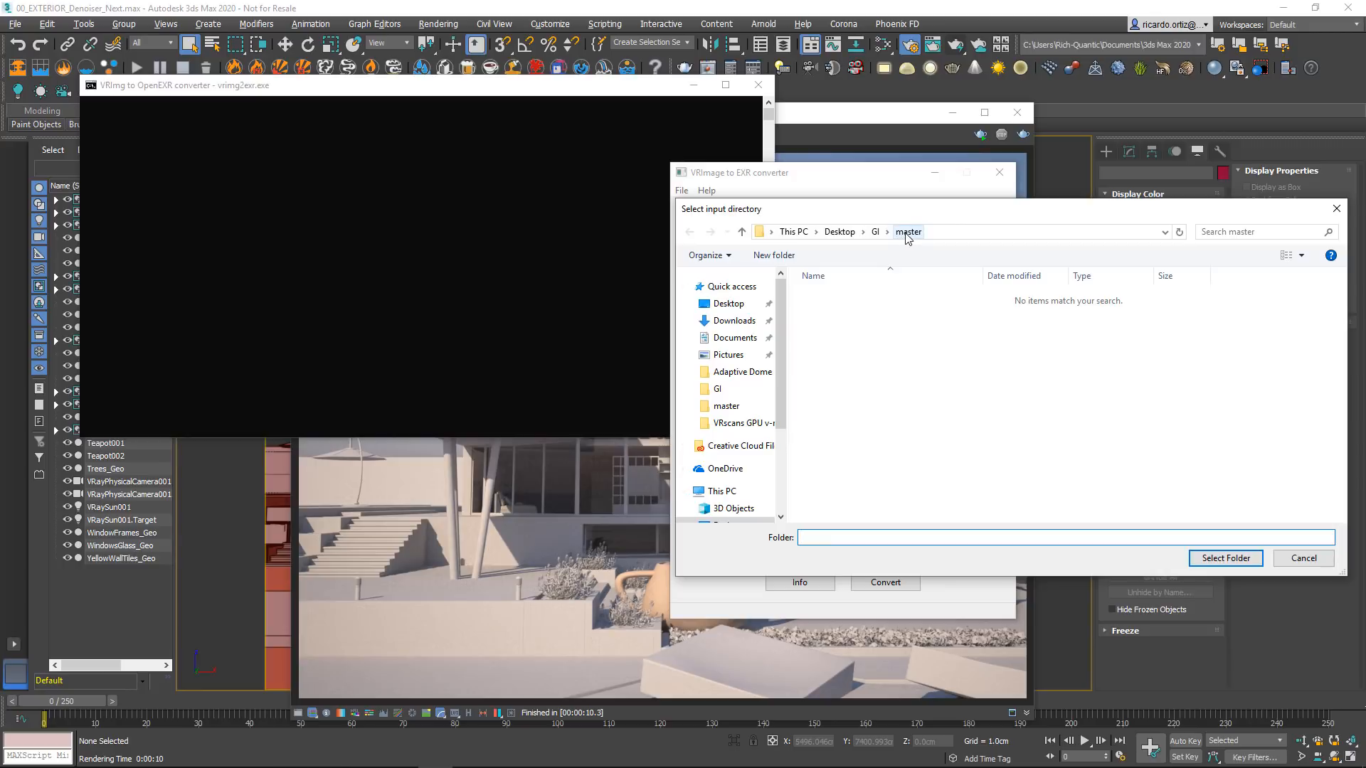
pyautogui.click(876, 232)
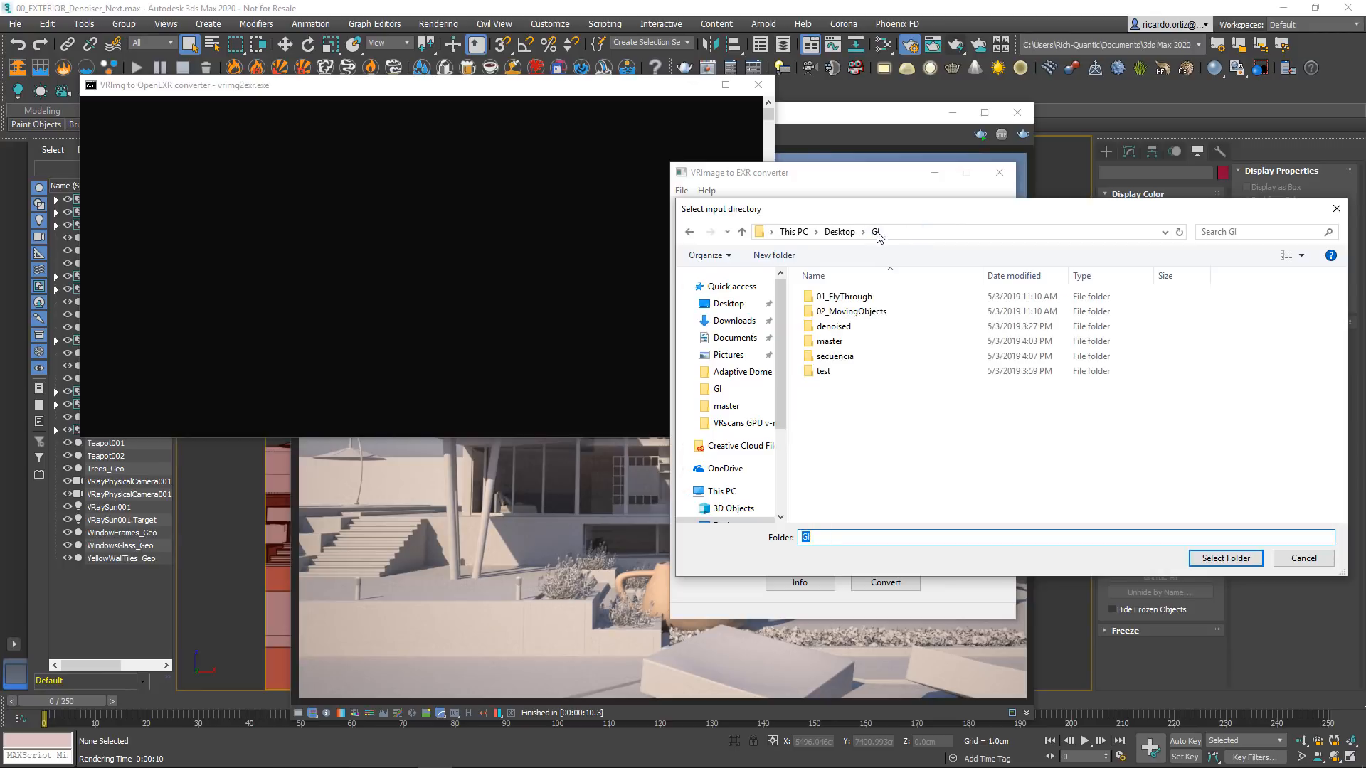
pyautogui.click(848, 327)
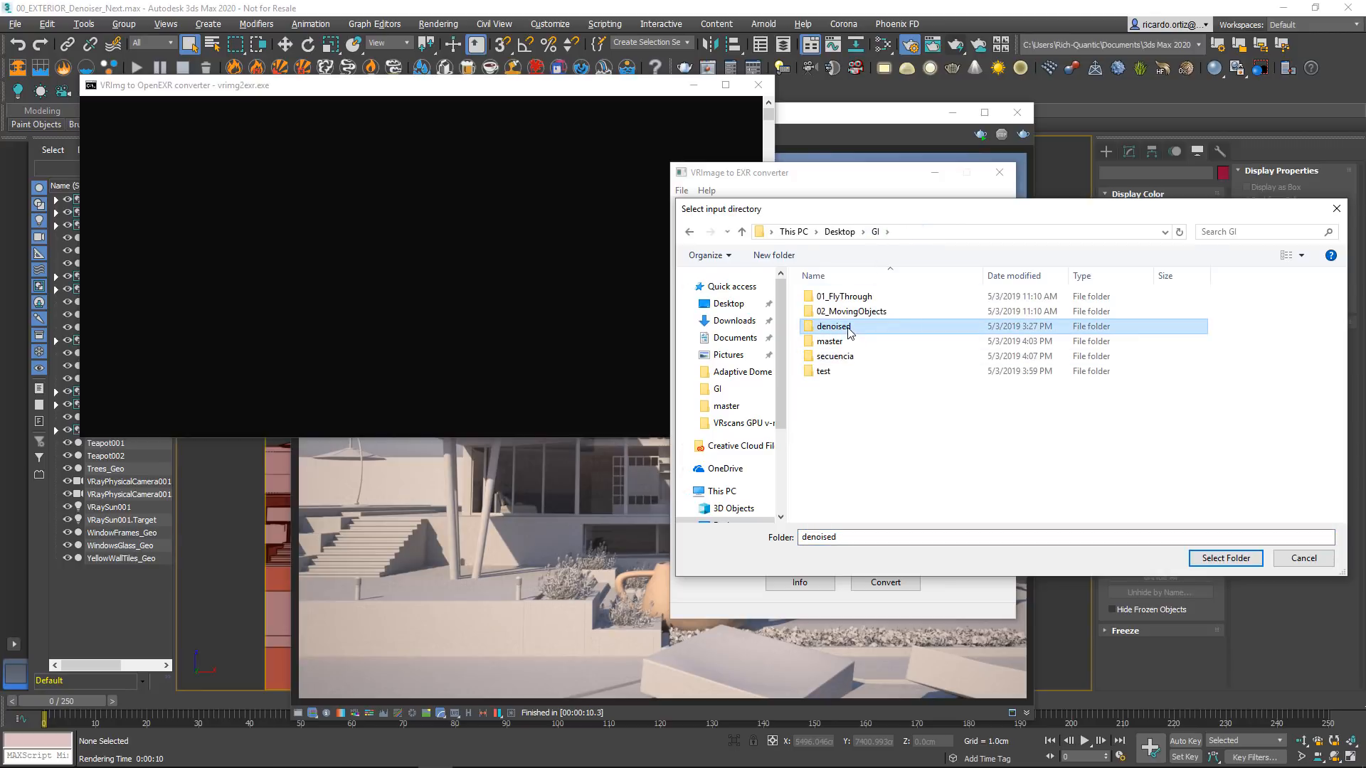
pyautogui.click(872, 369)
pyautogui.click(868, 329)
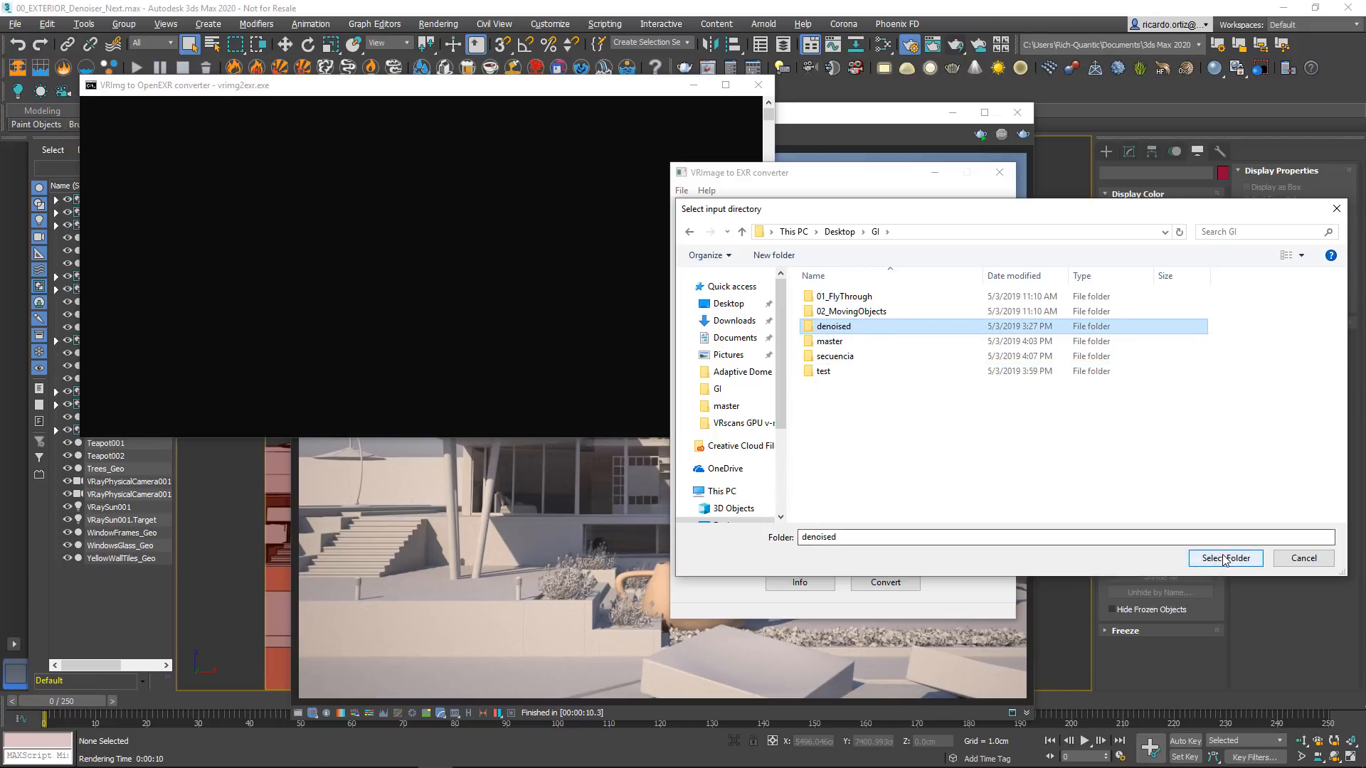
pyautogui.click(1224, 559)
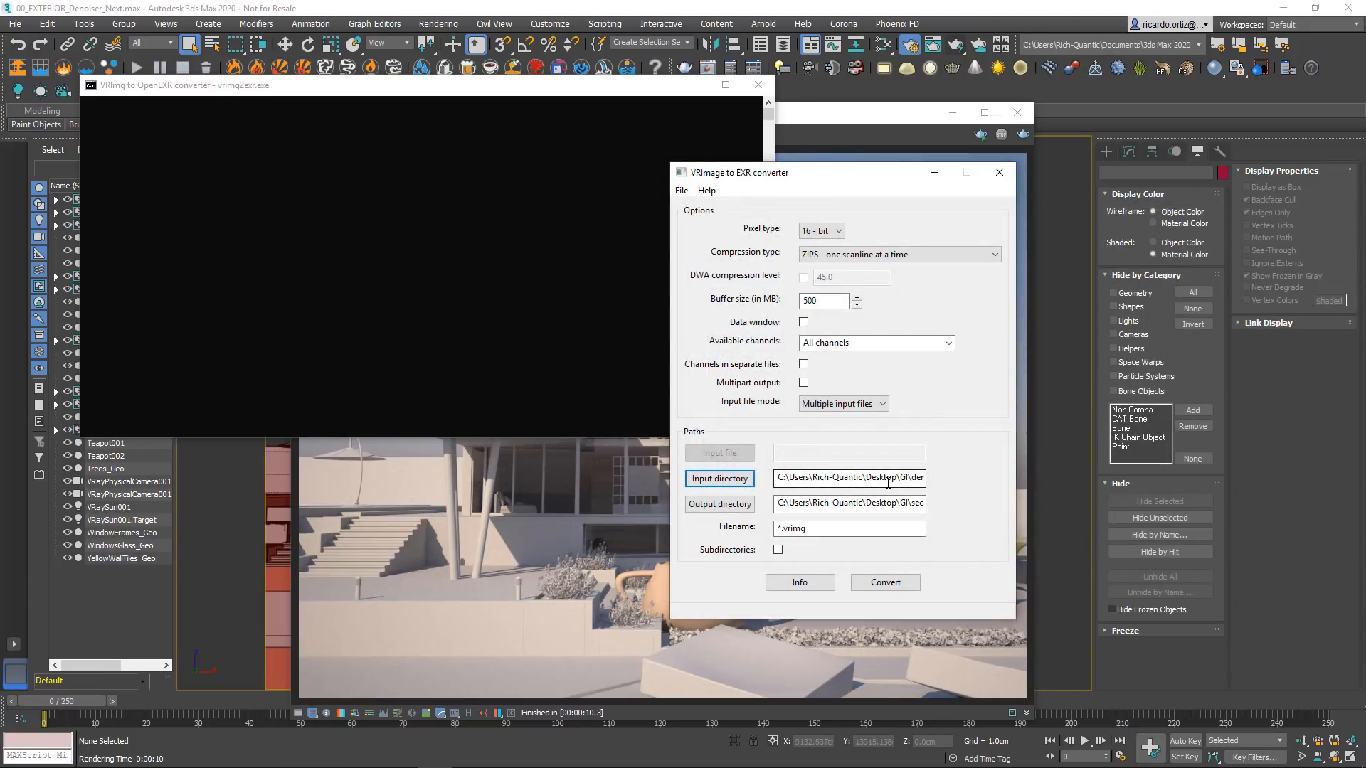
# Step: Limit the converter's available channels to RGB color and start the conversion
pyautogui.click(951, 344)
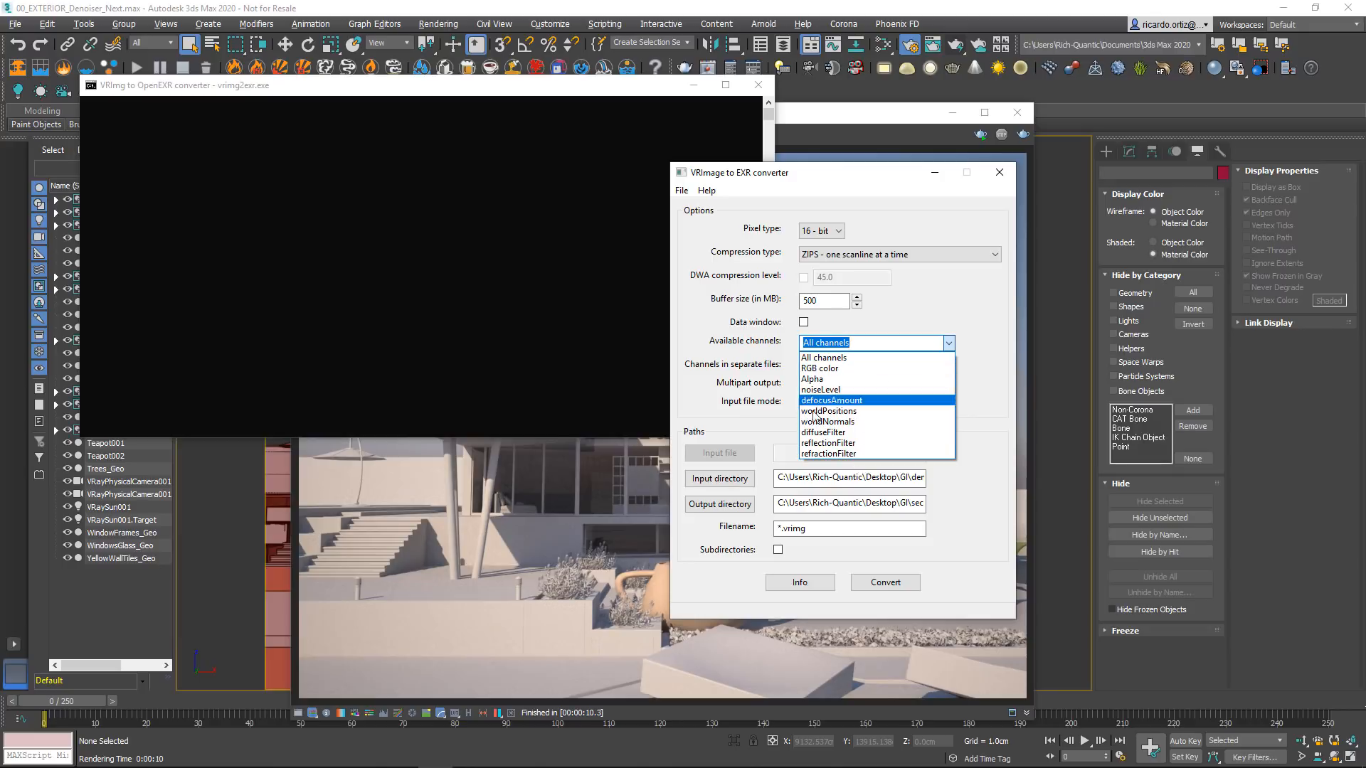
pyautogui.click(851, 369)
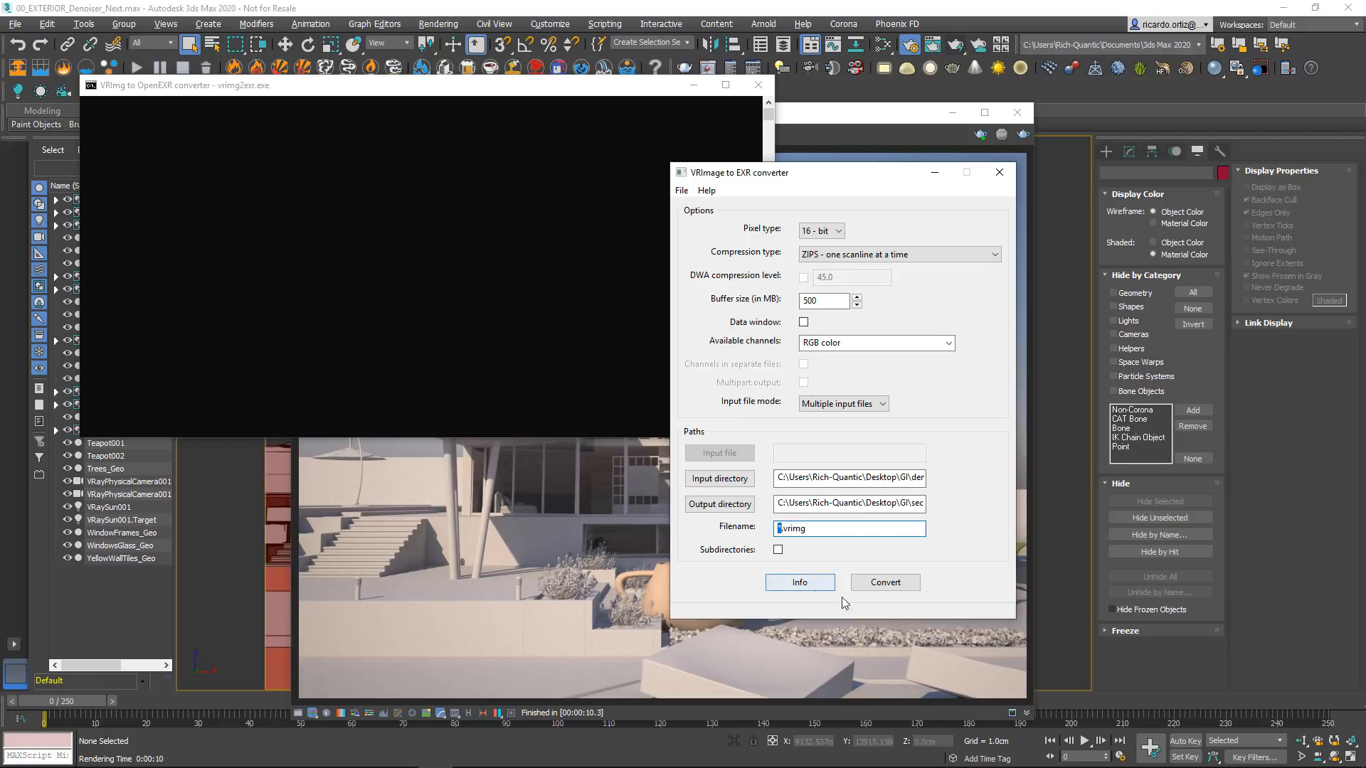
pyautogui.click(894, 587)
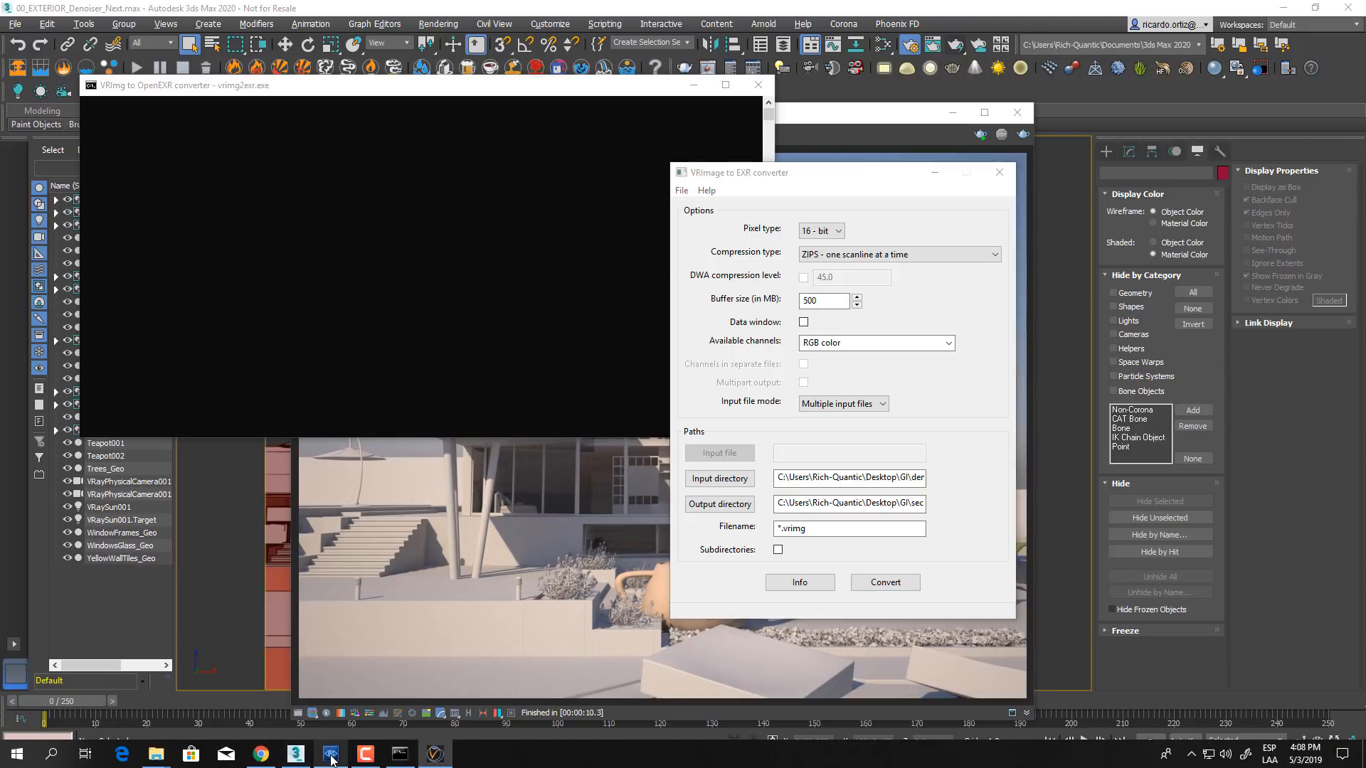
# Step: Switch to Pdplayer, add the converted EXR sequence starting at secuencia__denoised_ocl.0000 from GI's secuencia folder as a layer, and play it
pyautogui.click(330, 754)
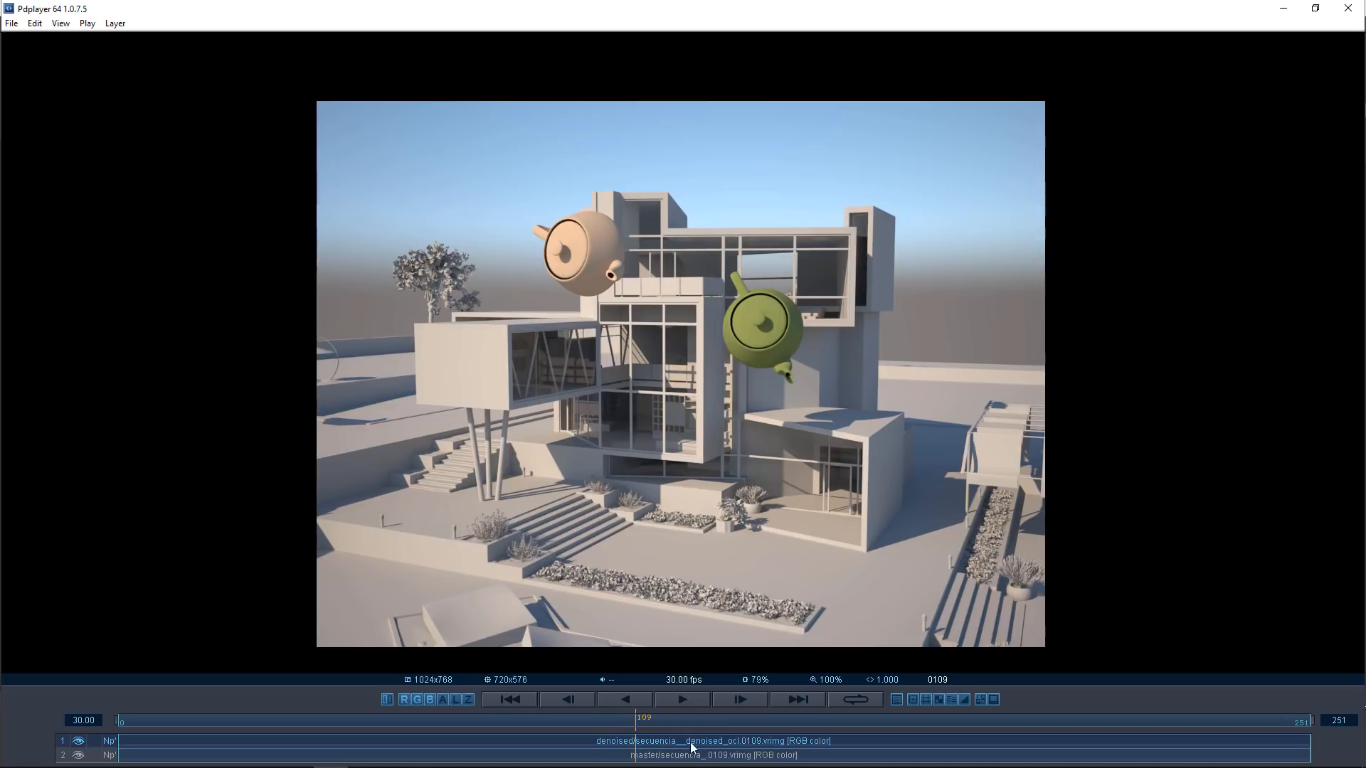
pyautogui.doubleClick(241, 425)
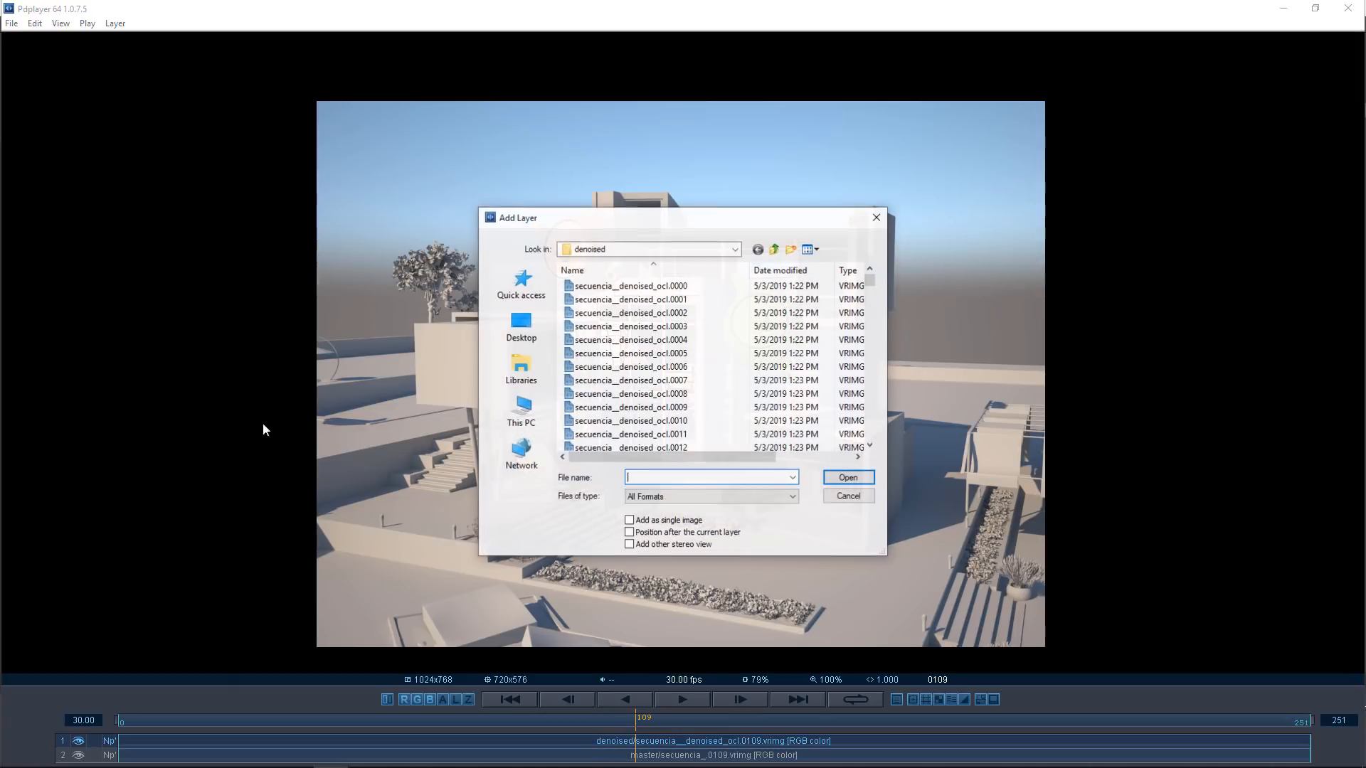
pyautogui.click(768, 250)
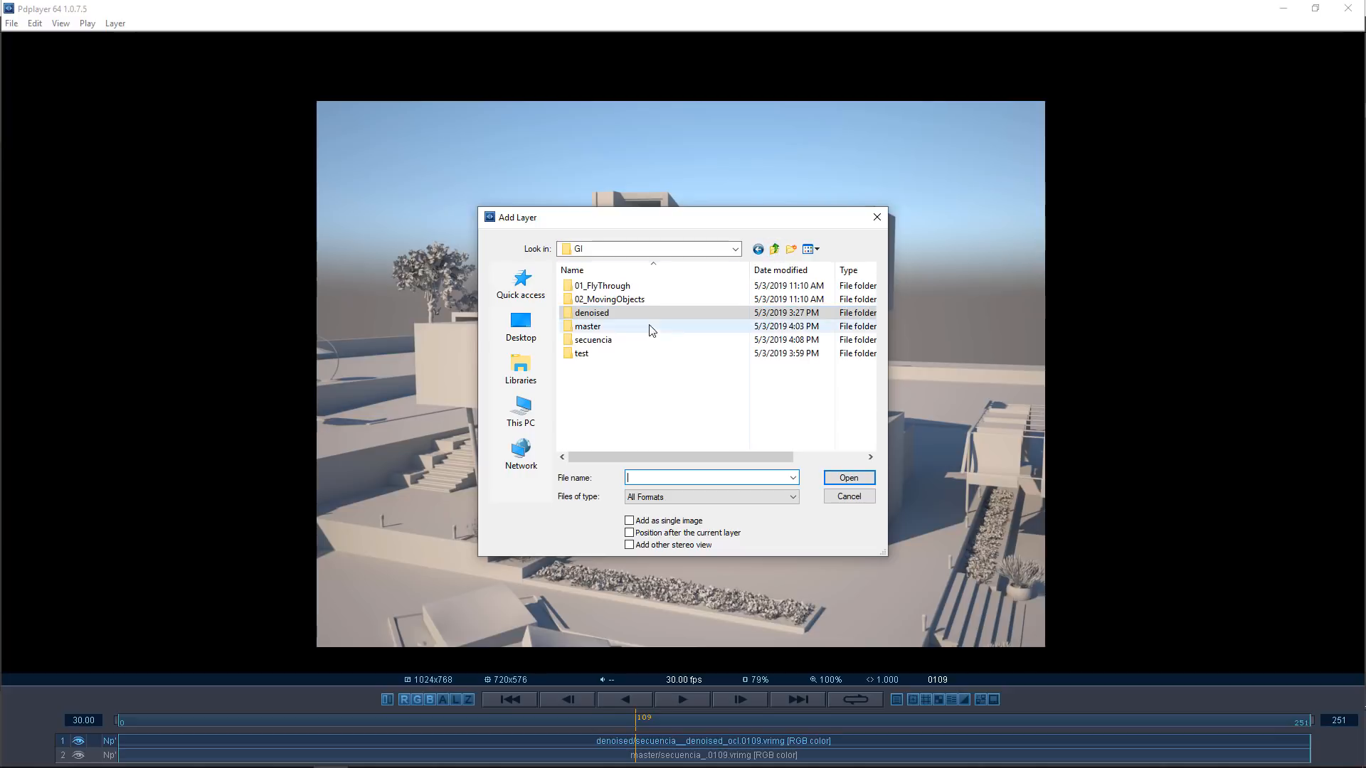
pyautogui.doubleClick(639, 342)
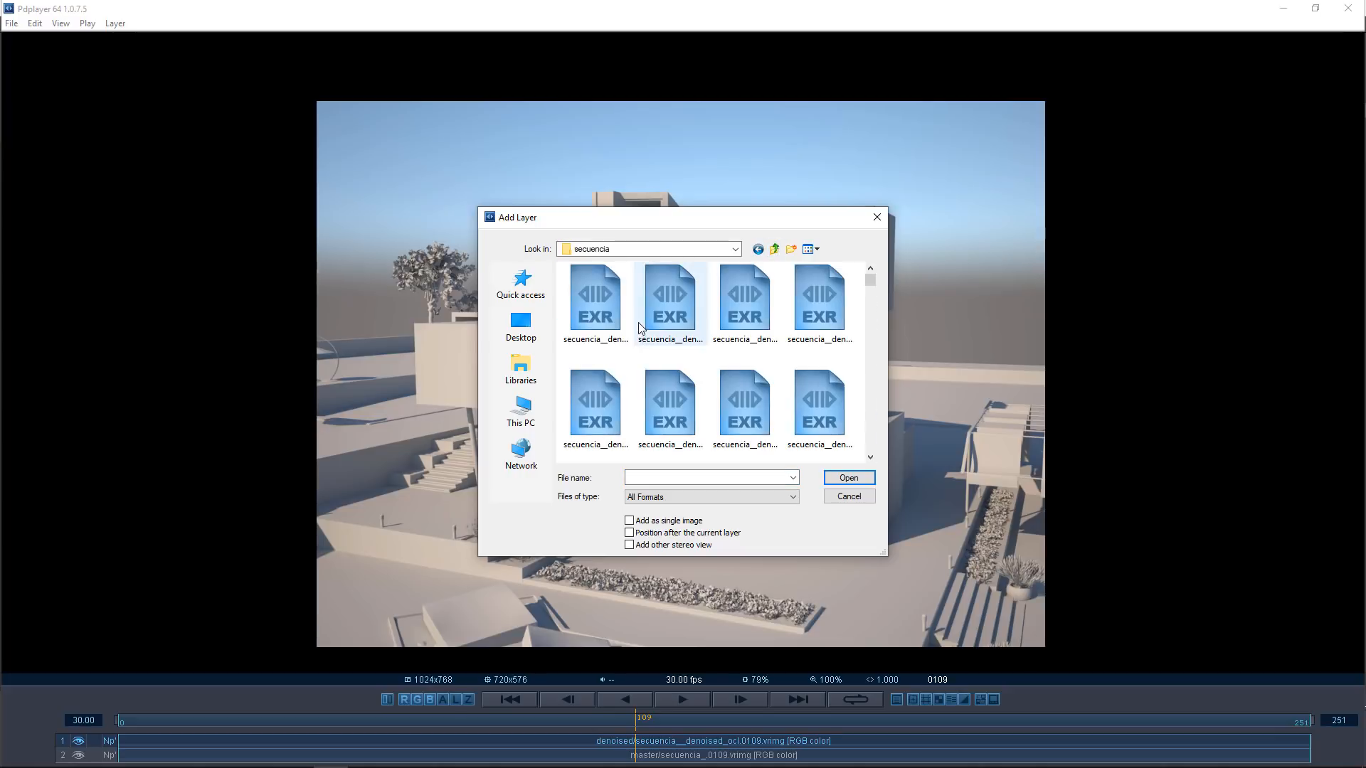
pyautogui.click(596, 324)
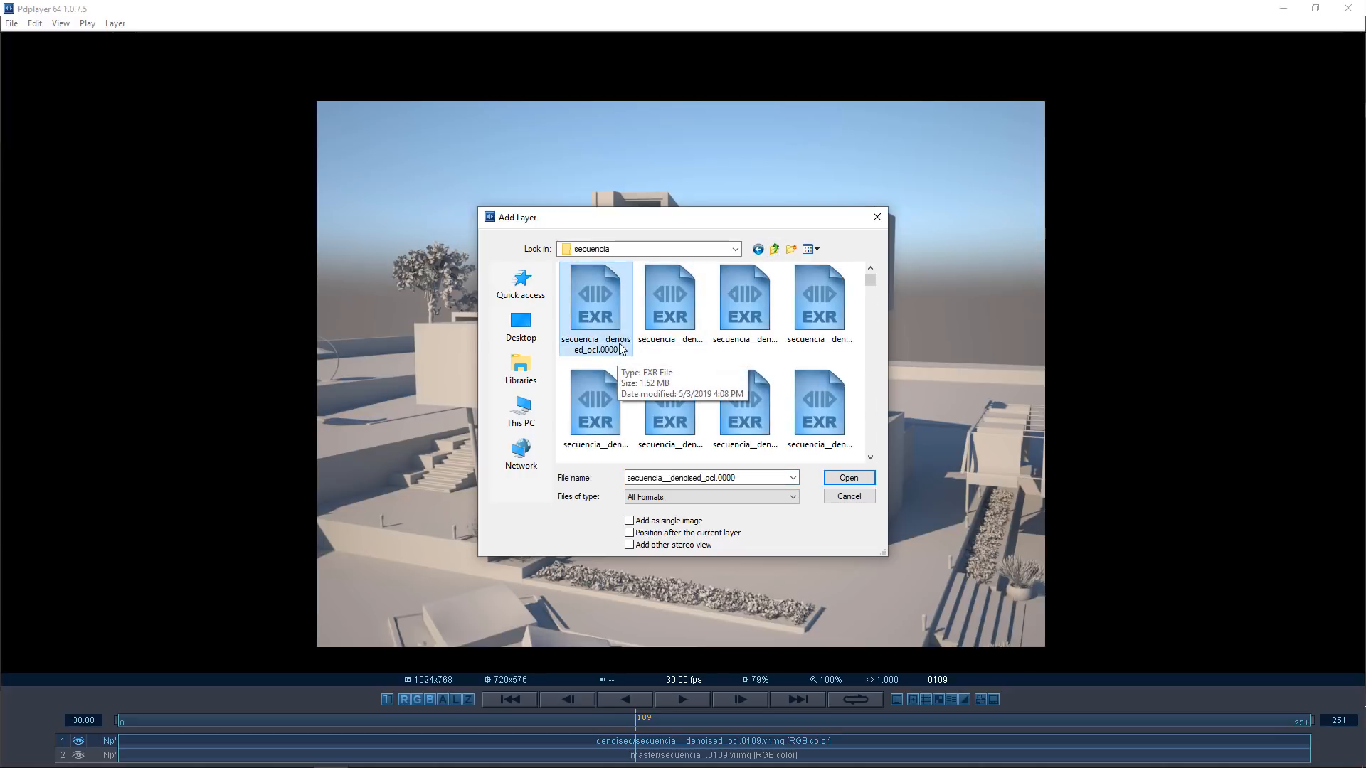
pyautogui.click(846, 478)
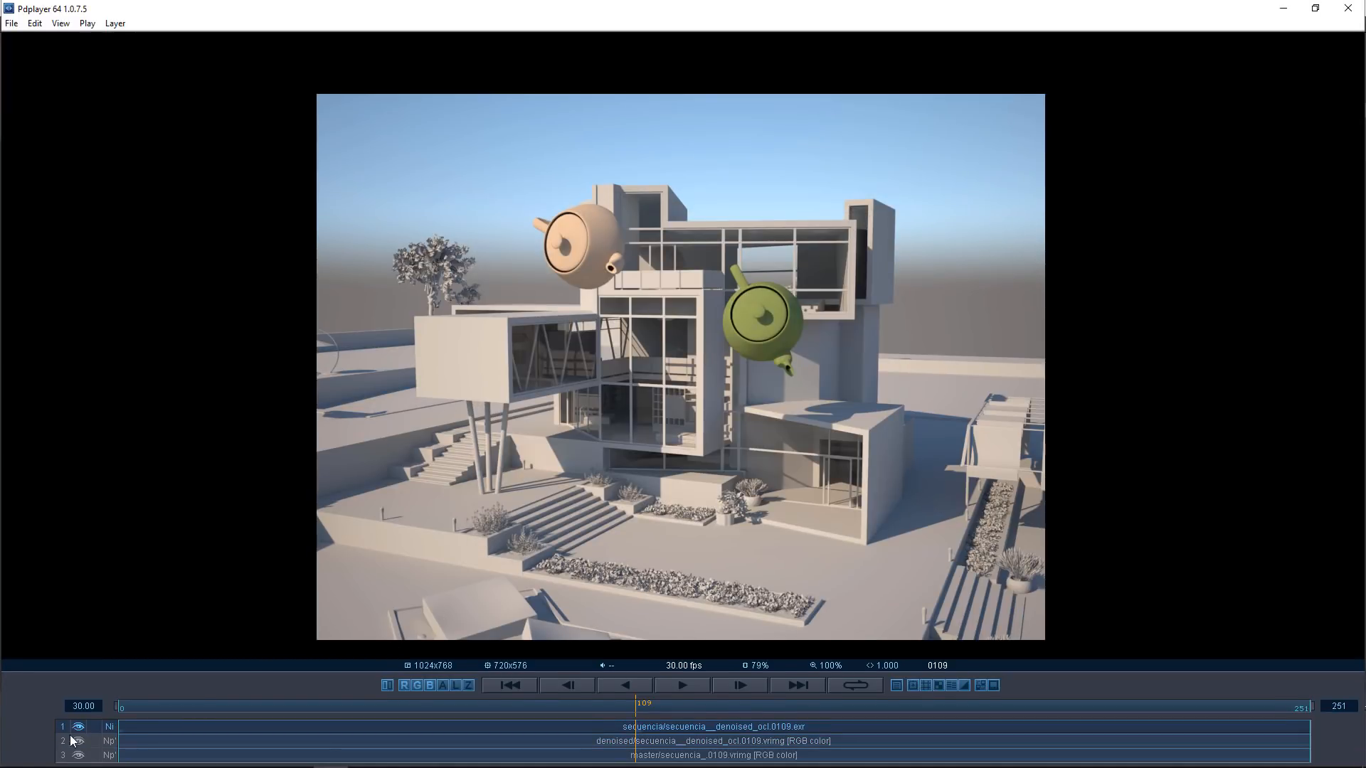
pyautogui.press('space')
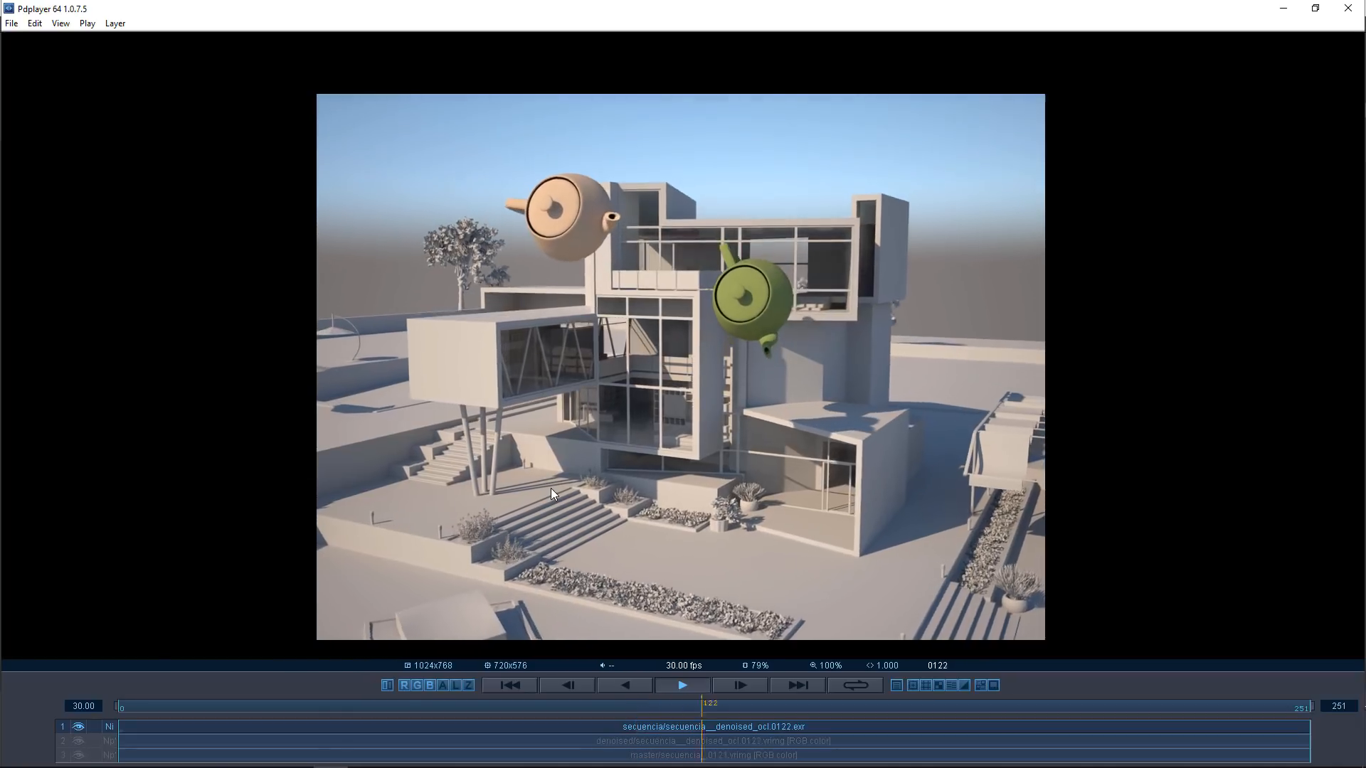